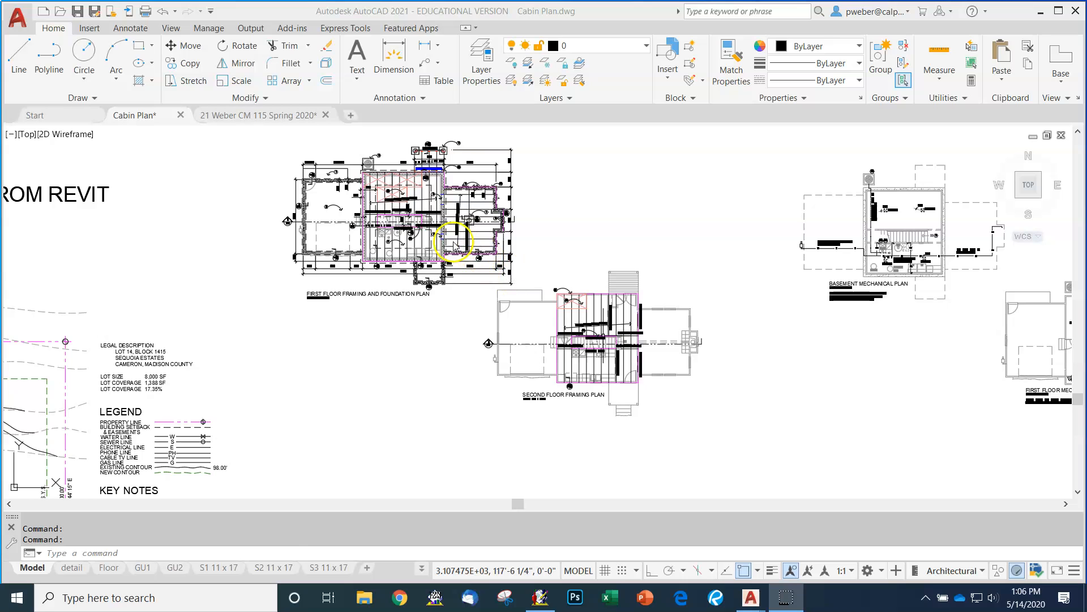
- Examine the First Floor Framing and Foundation Plan in the Cabin Plan drawing
{"action": "scroll", "coordinate": [644, 306], "scroll_direction": "down", "scroll_amount": 3}
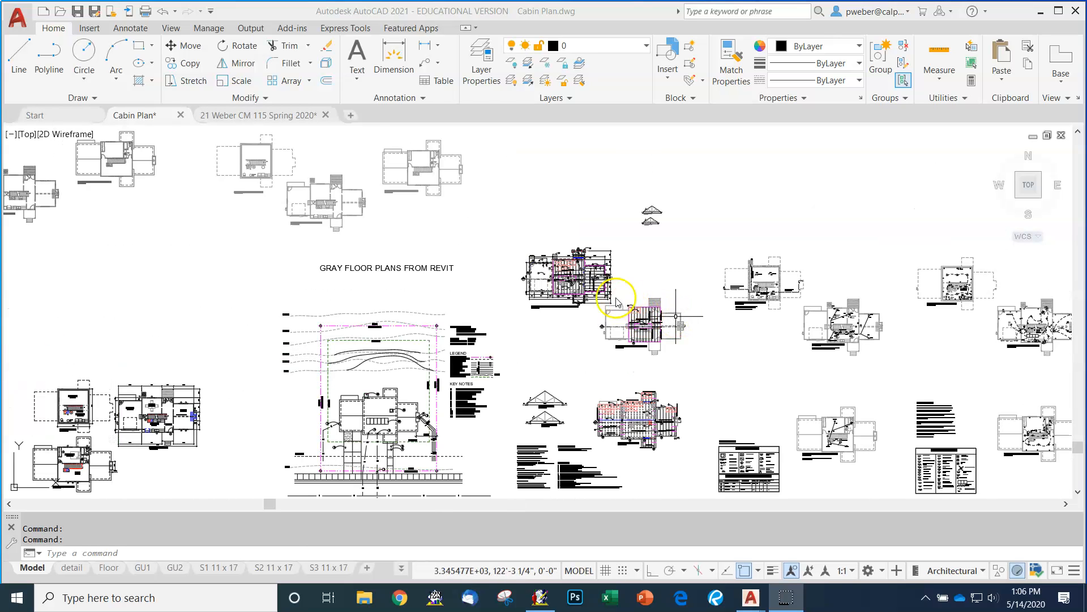
{"action": "scroll", "coordinate": [592, 282], "scroll_direction": "up", "scroll_amount": 1}
{"action": "scroll", "coordinate": [586, 279], "scroll_direction": "down", "scroll_amount": 1}
{"action": "scroll", "coordinate": [586, 279], "scroll_direction": "up", "scroll_amount": 7}
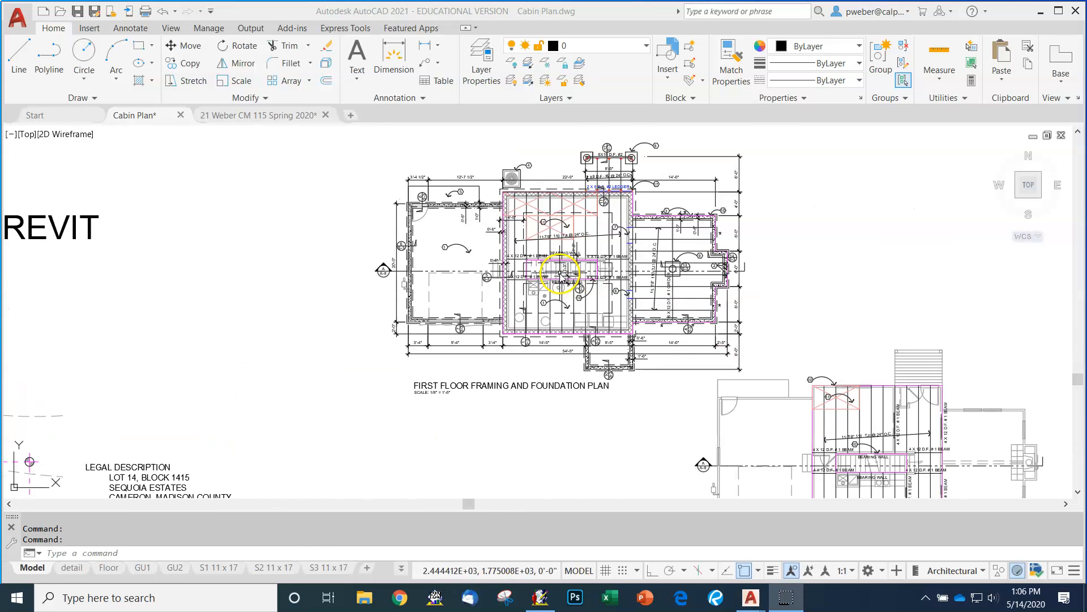
- Switch to the CM 115 Spring 2020 drawing and examine the dimensioned upper wall of the Second Floor Framing Plan
{"action": "left_click", "coordinate": [270, 119]}
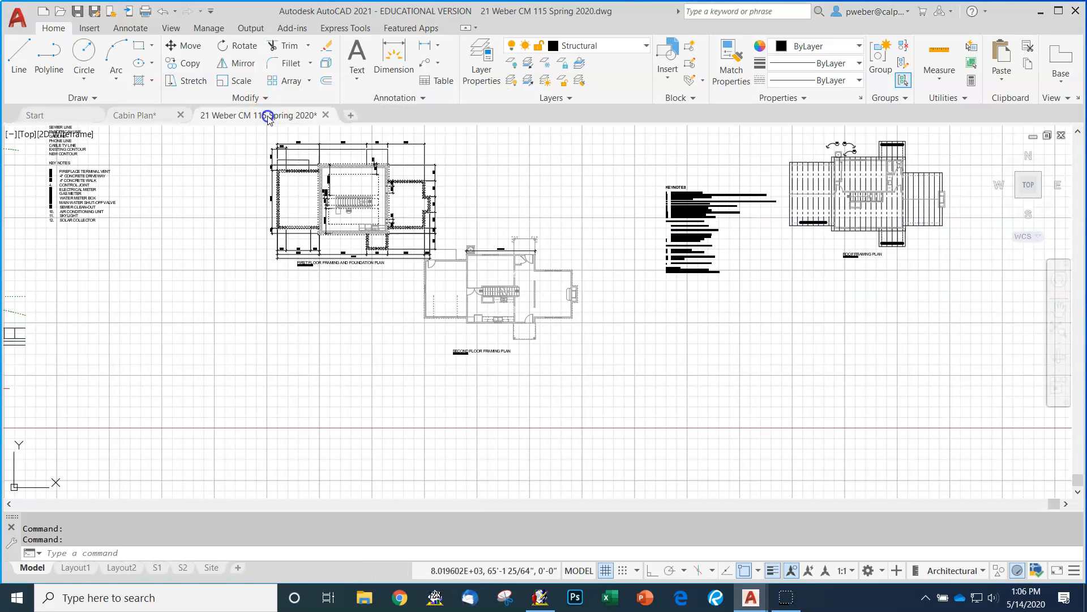
{"action": "scroll", "coordinate": [459, 239], "scroll_direction": "up", "scroll_amount": 9}
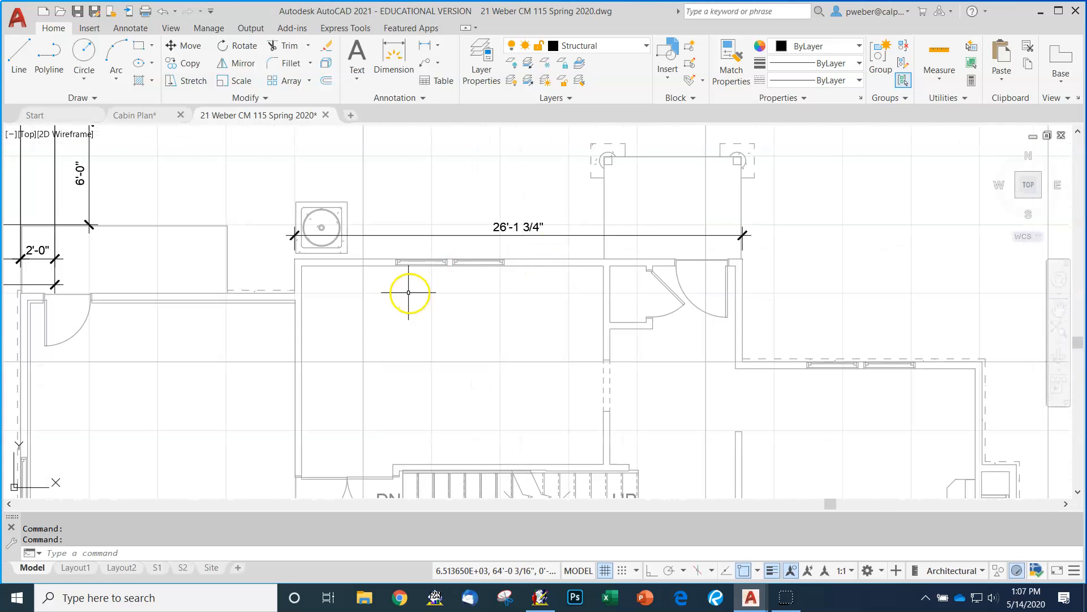
{"action": "scroll", "coordinate": [409, 292], "scroll_direction": "down", "scroll_amount": 4}
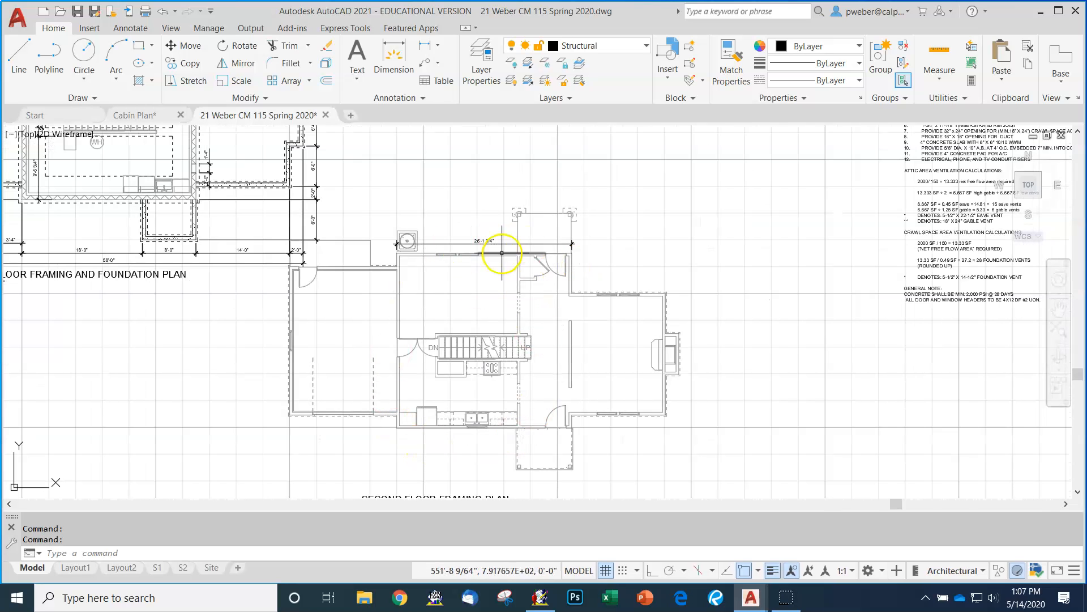
{"action": "scroll", "coordinate": [501, 249], "scroll_direction": "up", "scroll_amount": 4}
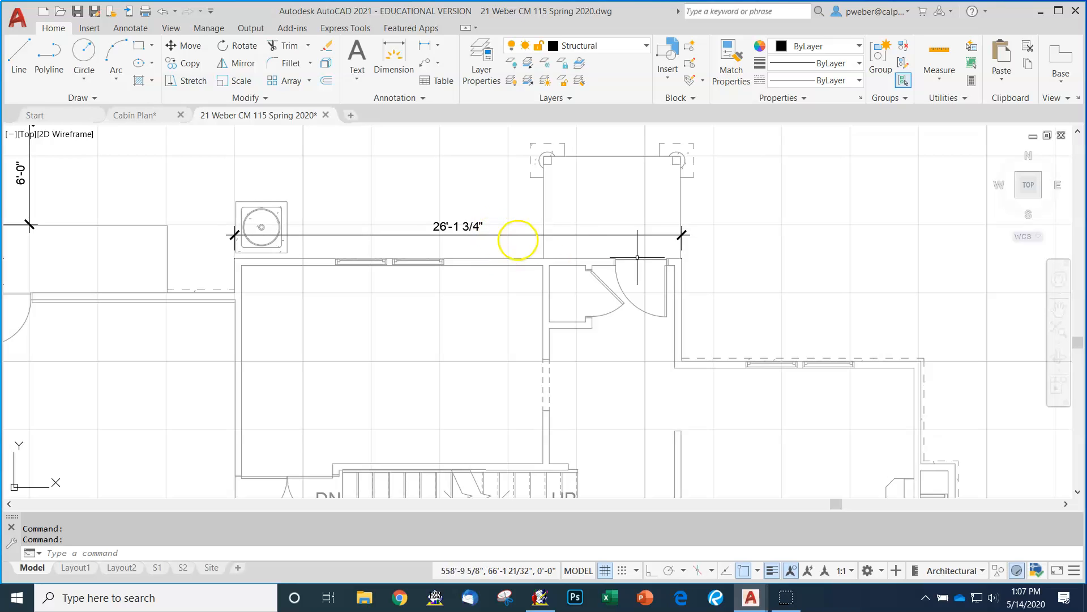
{"action": "scroll", "coordinate": [673, 257], "scroll_direction": "up", "scroll_amount": 4}
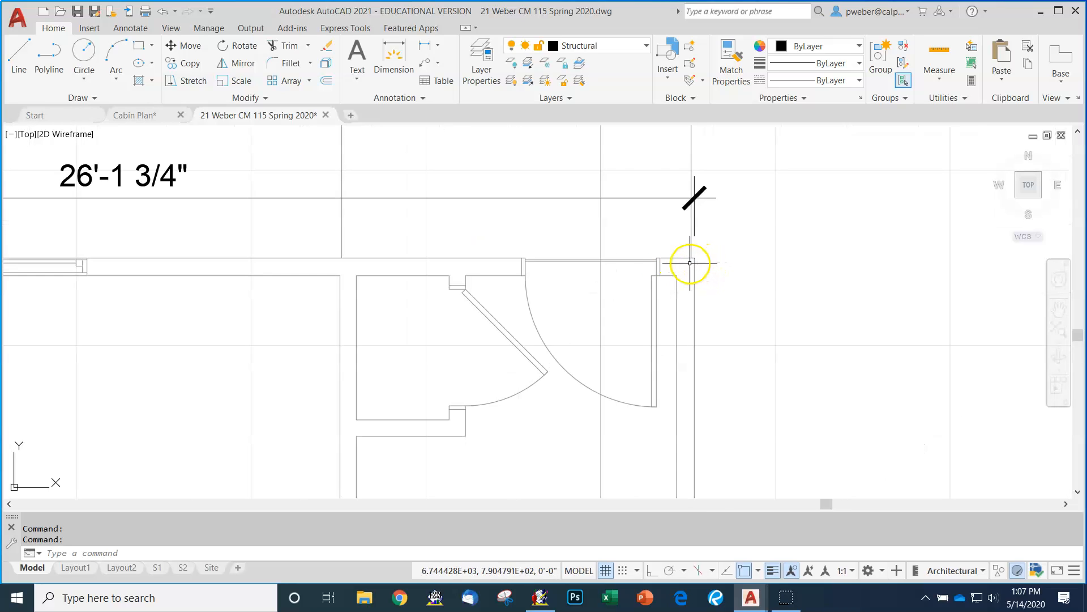
{"action": "scroll", "coordinate": [476, 272], "scroll_direction": "down", "scroll_amount": 8}
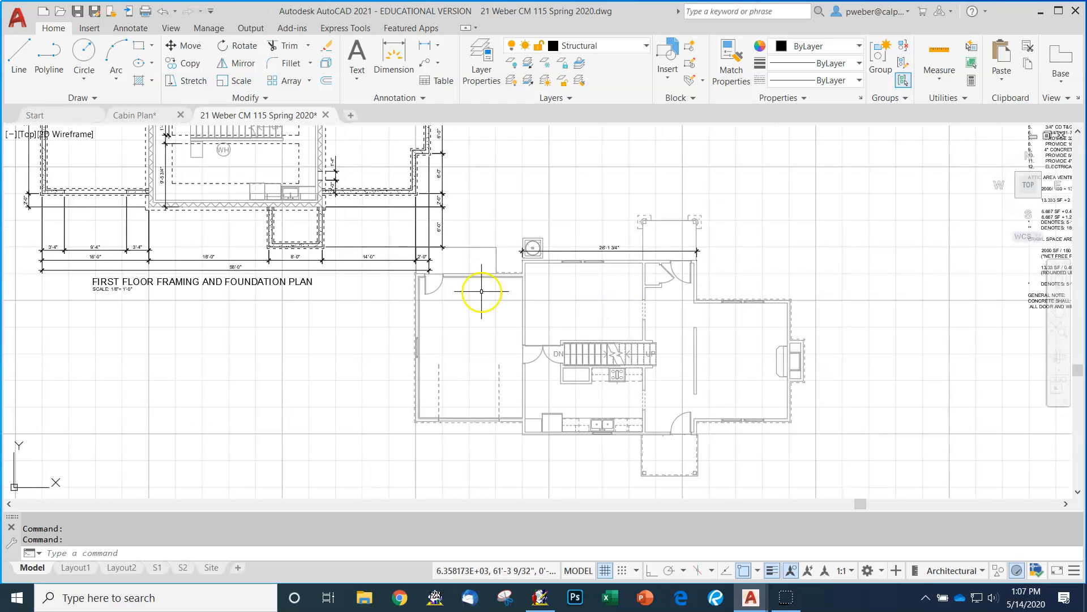
- Examine the walls, footings and dimensions of the First Floor Framing and Foundation Plan
{"action": "scroll", "coordinate": [391, 203], "scroll_direction": "up", "scroll_amount": 4}
{"action": "scroll", "coordinate": [368, 208], "scroll_direction": "down", "scroll_amount": 4}
{"action": "scroll", "coordinate": [358, 185], "scroll_direction": "up", "scroll_amount": 4}
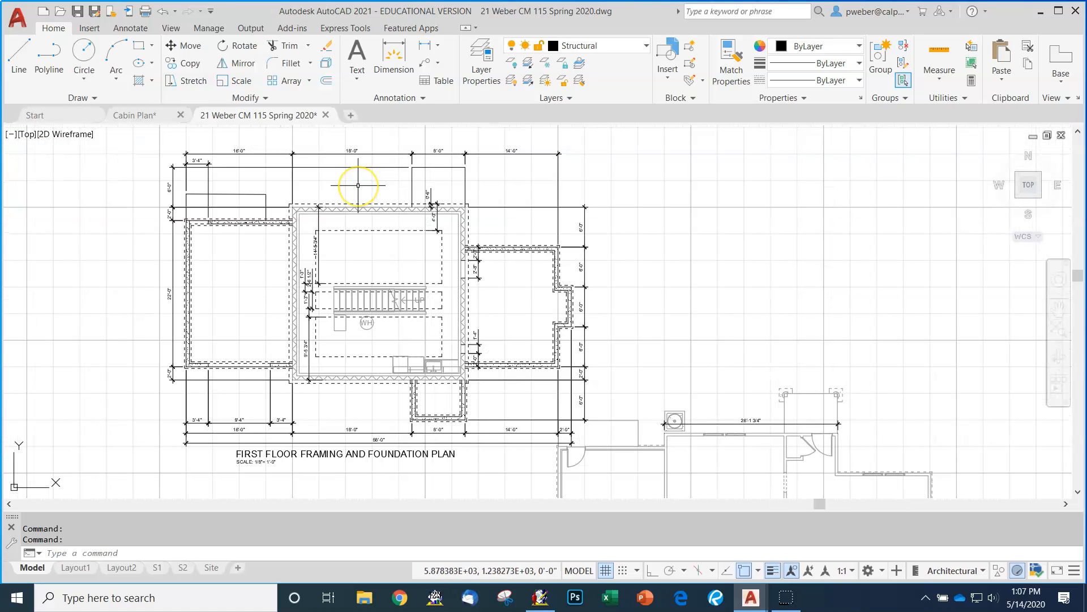
{"action": "scroll", "coordinate": [358, 186], "scroll_direction": "up", "scroll_amount": 3}
{"action": "scroll", "coordinate": [354, 170], "scroll_direction": "down", "scroll_amount": 3}
{"action": "scroll", "coordinate": [352, 157], "scroll_direction": "up", "scroll_amount": 3}
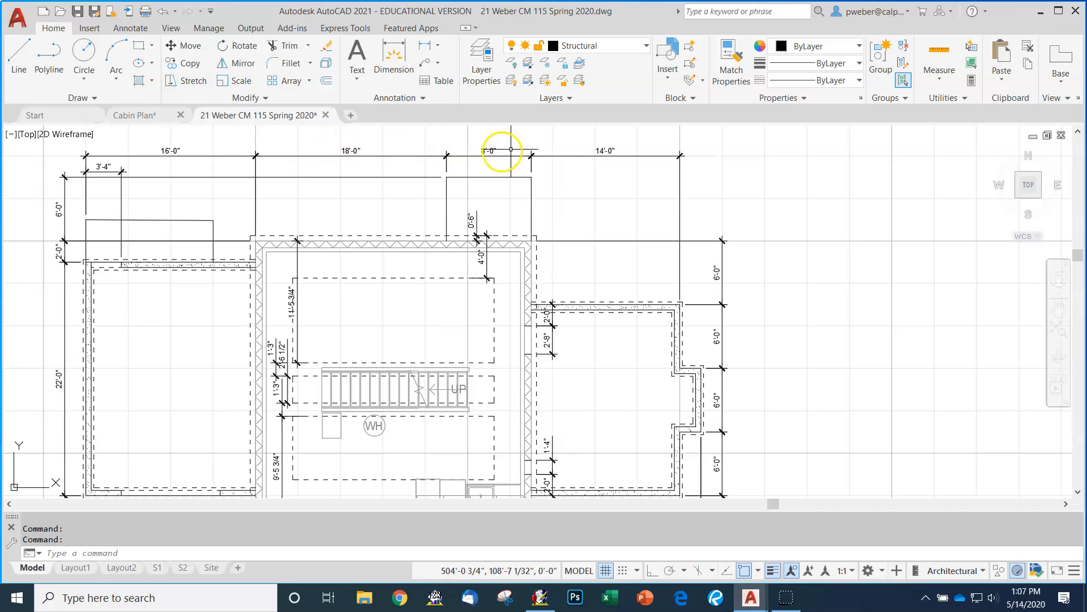
{"action": "scroll", "coordinate": [494, 201], "scroll_direction": "down", "scroll_amount": 2}
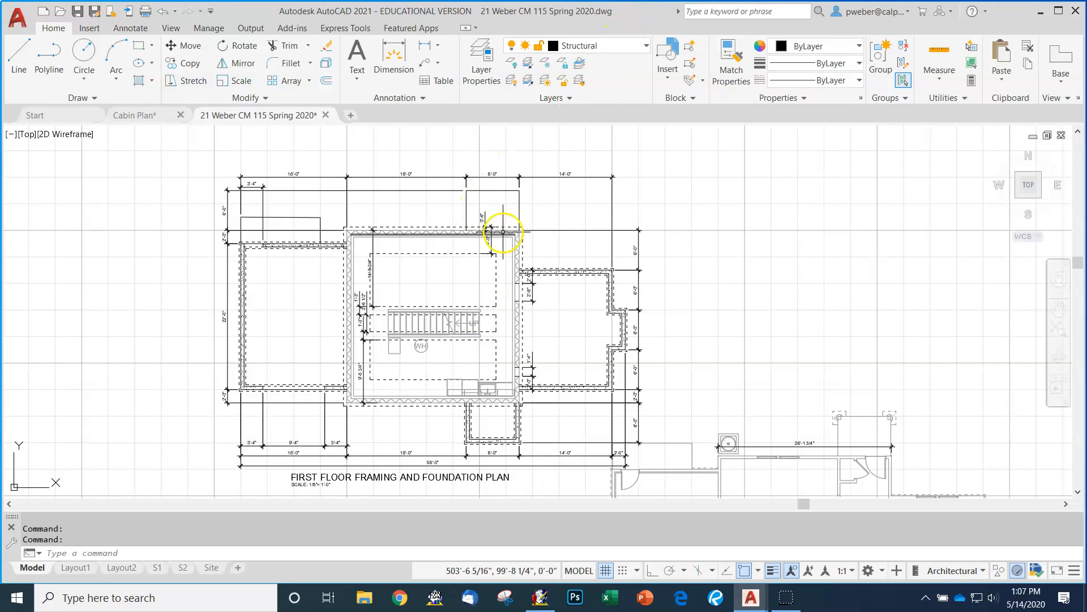
{"action": "scroll", "coordinate": [470, 231], "scroll_direction": "down", "scroll_amount": 2}
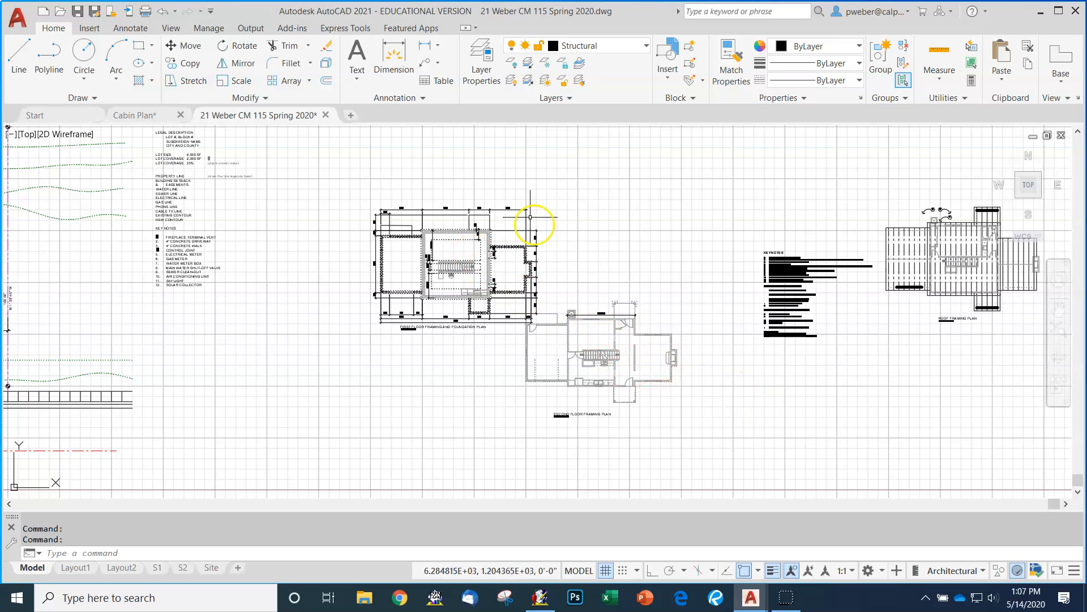
{"action": "scroll", "coordinate": [517, 262], "scroll_direction": "up", "scroll_amount": 4}
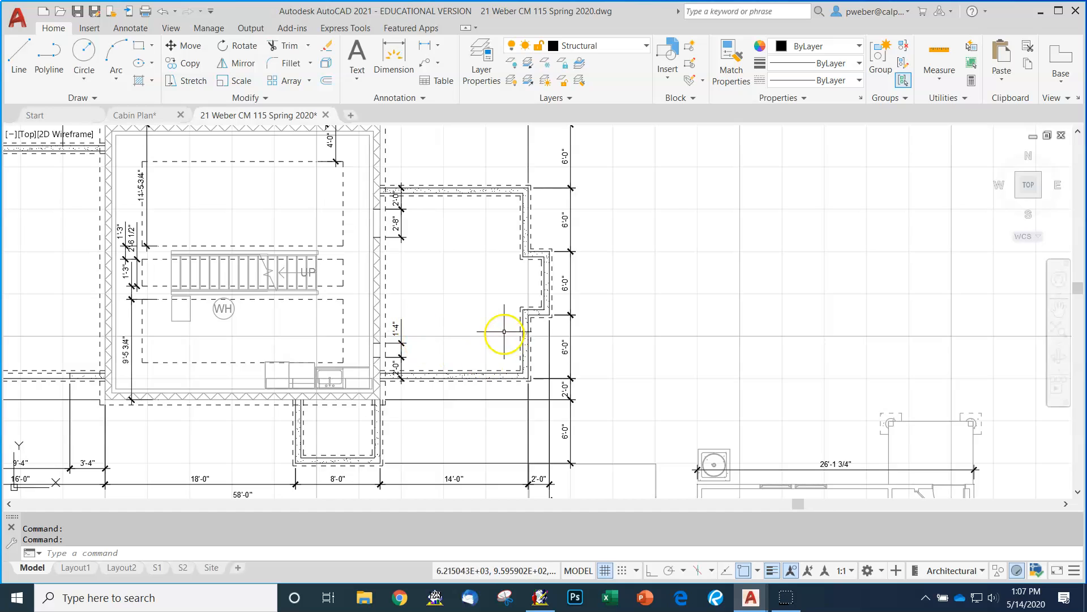
{"action": "scroll", "coordinate": [504, 332], "scroll_direction": "down", "scroll_amount": 2}
{"action": "scroll", "coordinate": [422, 170], "scroll_direction": "up", "scroll_amount": 3}
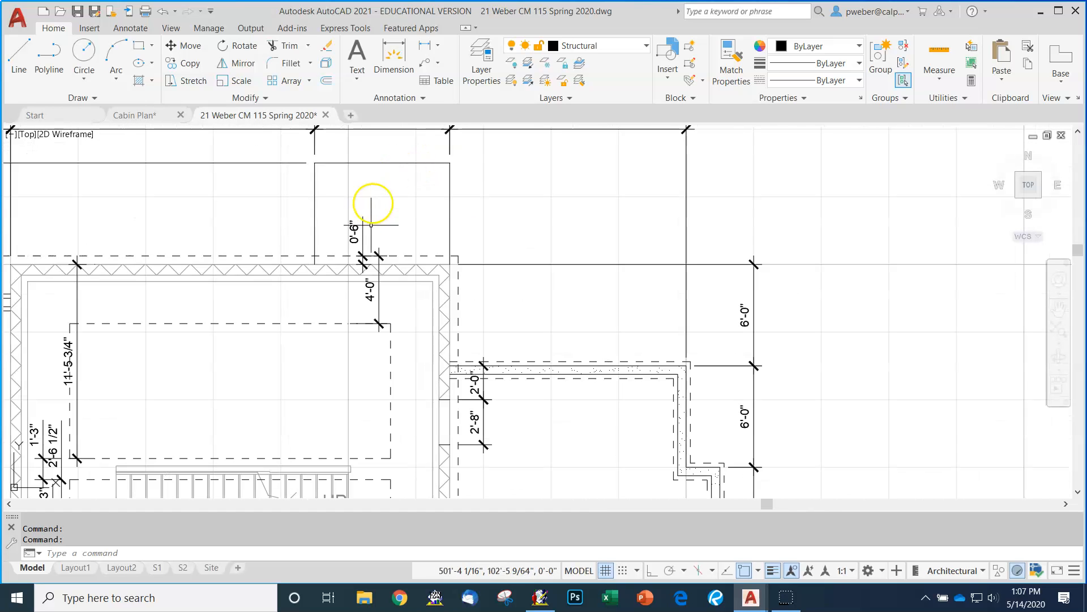
{"action": "scroll", "coordinate": [450, 178], "scroll_direction": "down", "scroll_amount": 1}
{"action": "scroll", "coordinate": [450, 178], "scroll_direction": "down", "scroll_amount": 2}
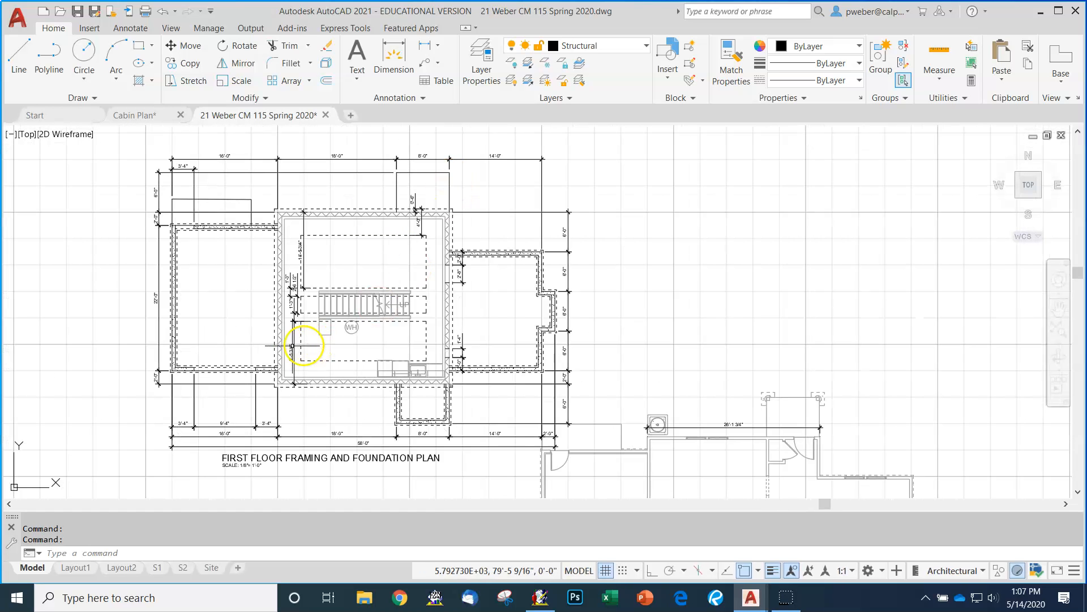
{"action": "scroll", "coordinate": [289, 331], "scroll_direction": "up", "scroll_amount": 2}
{"action": "scroll", "coordinate": [343, 324], "scroll_direction": "down", "scroll_amount": 2}
{"action": "scroll", "coordinate": [334, 286], "scroll_direction": "up", "scroll_amount": 2}
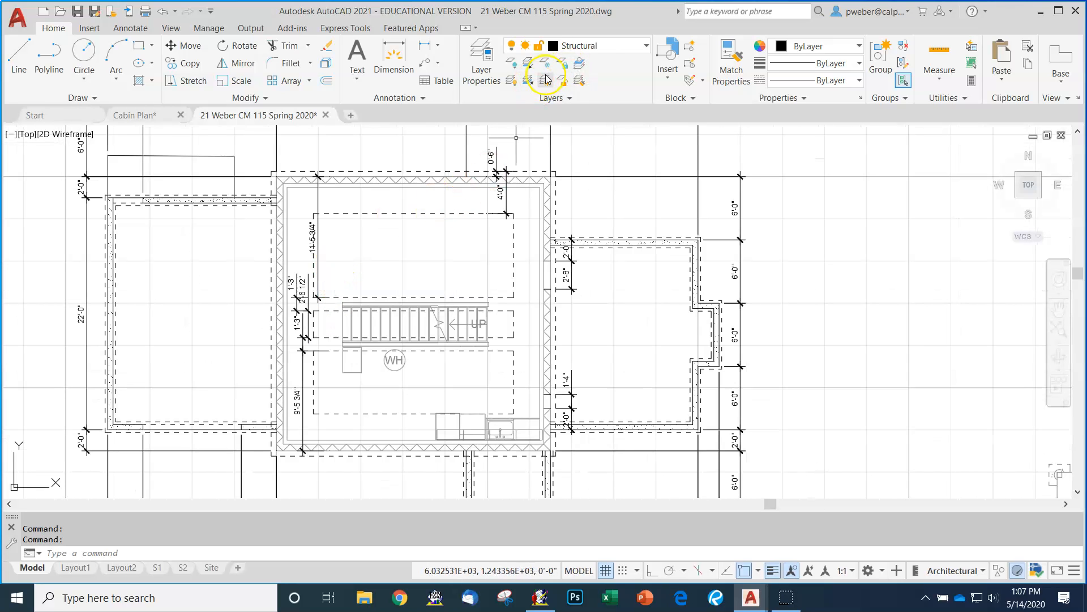
- Try erasing two gray underlay objects in the upper wall of the first floor foundation plan, and undo the erase
{"action": "left_click", "coordinate": [408, 180]}
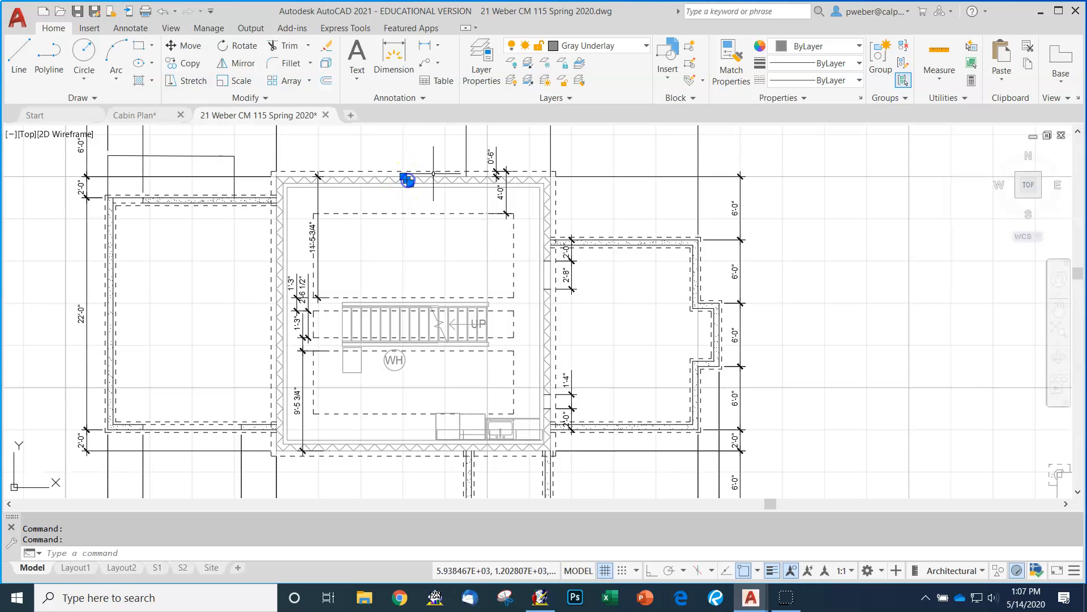
{"action": "left_click", "coordinate": [434, 179]}
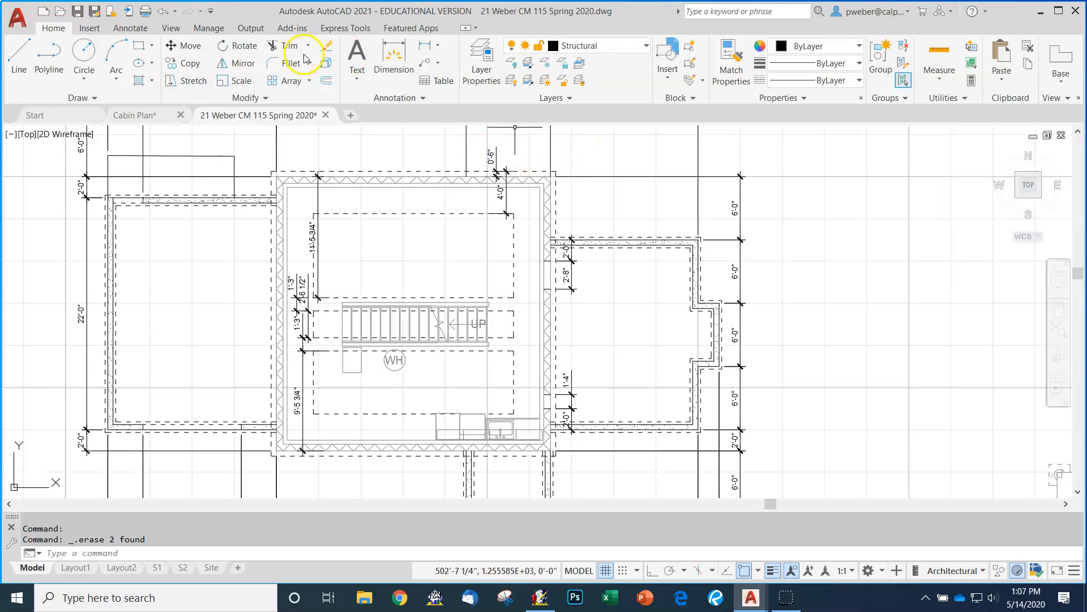
{"action": "left_click", "coordinate": [163, 10]}
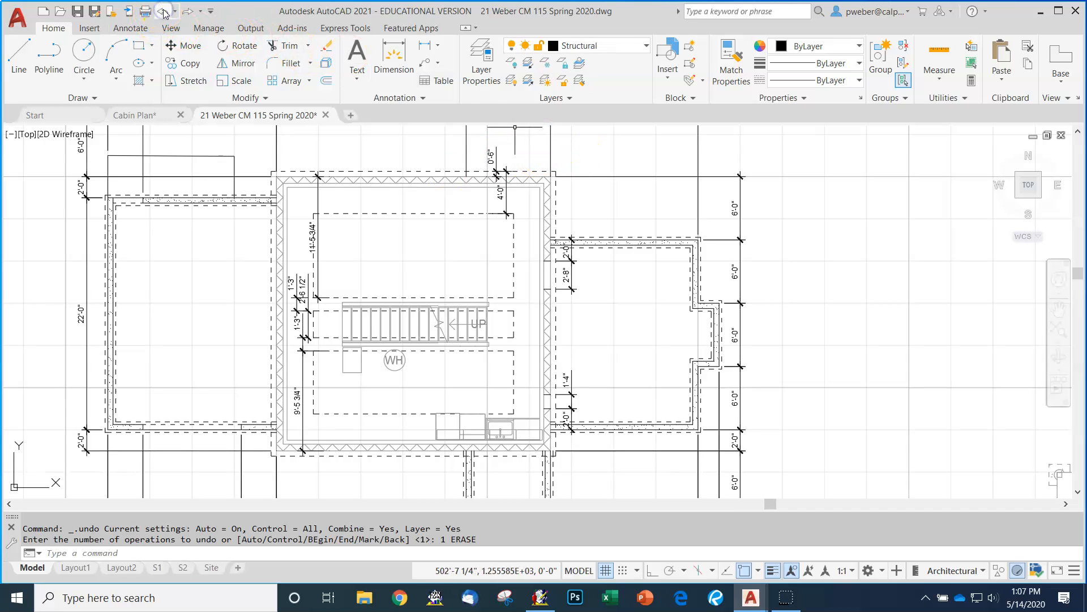
- Lock the Gray Underlay layer
{"action": "left_click", "coordinate": [648, 45]}
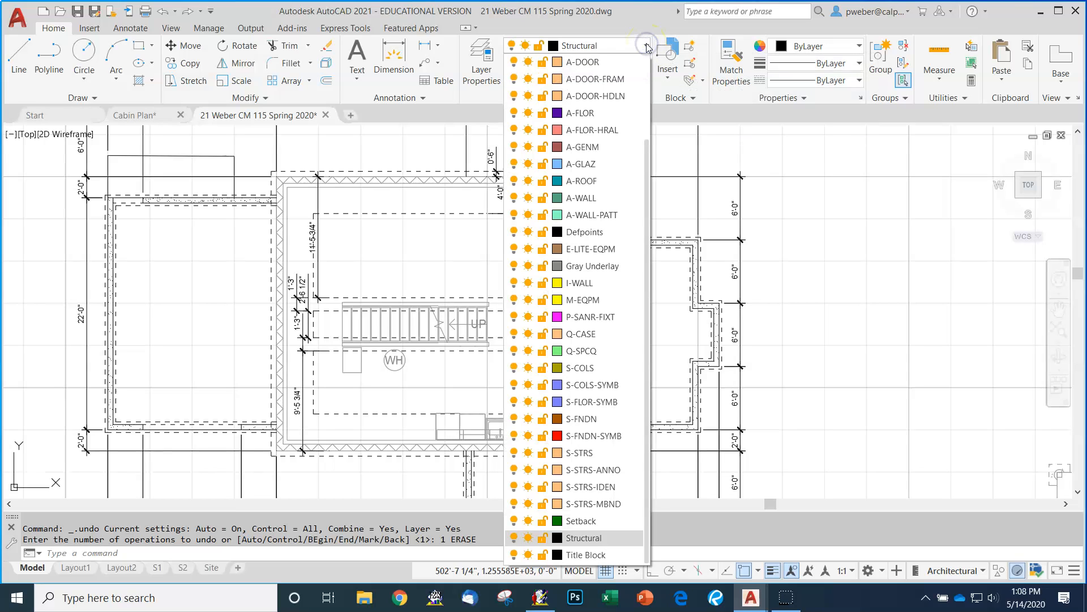
{"action": "left_click", "coordinate": [542, 266]}
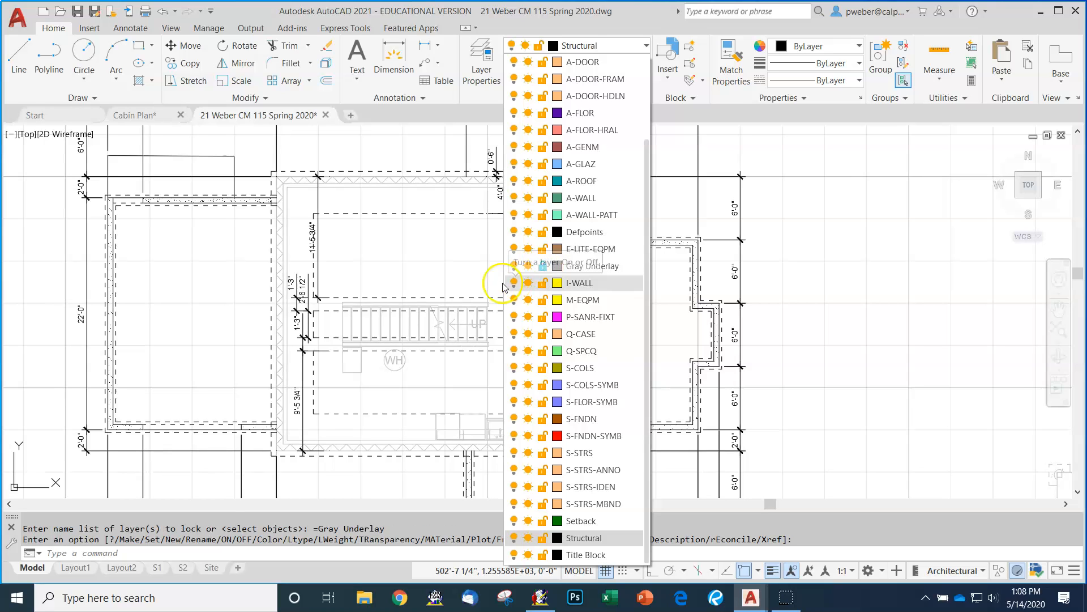
{"action": "left_click", "coordinate": [428, 182]}
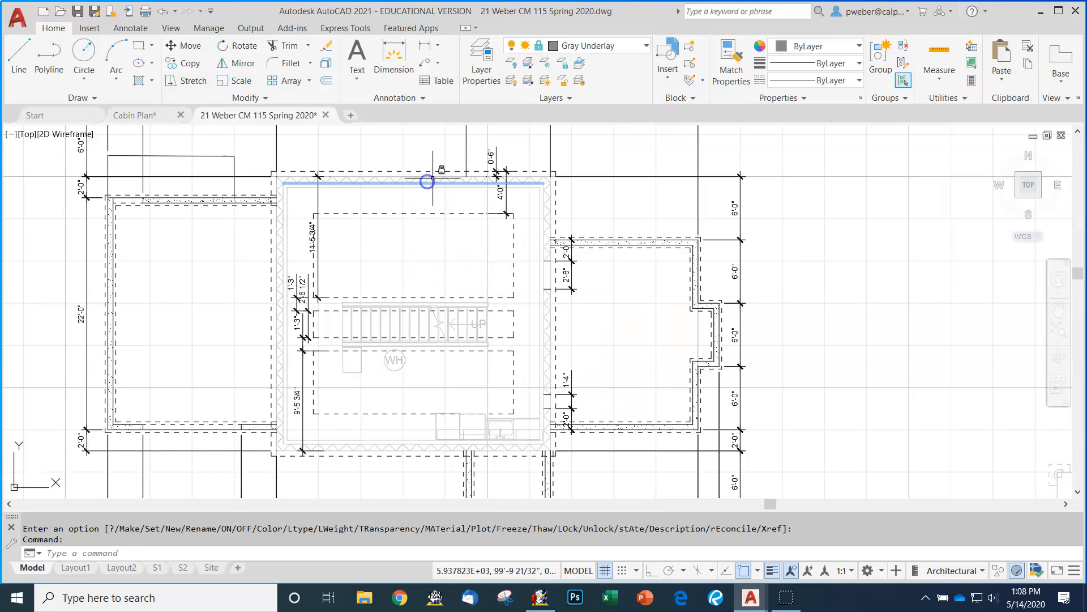
- Try to erase the locked underlay objects in the foundation plan's upper wall
{"action": "key", "text": "Delete"}
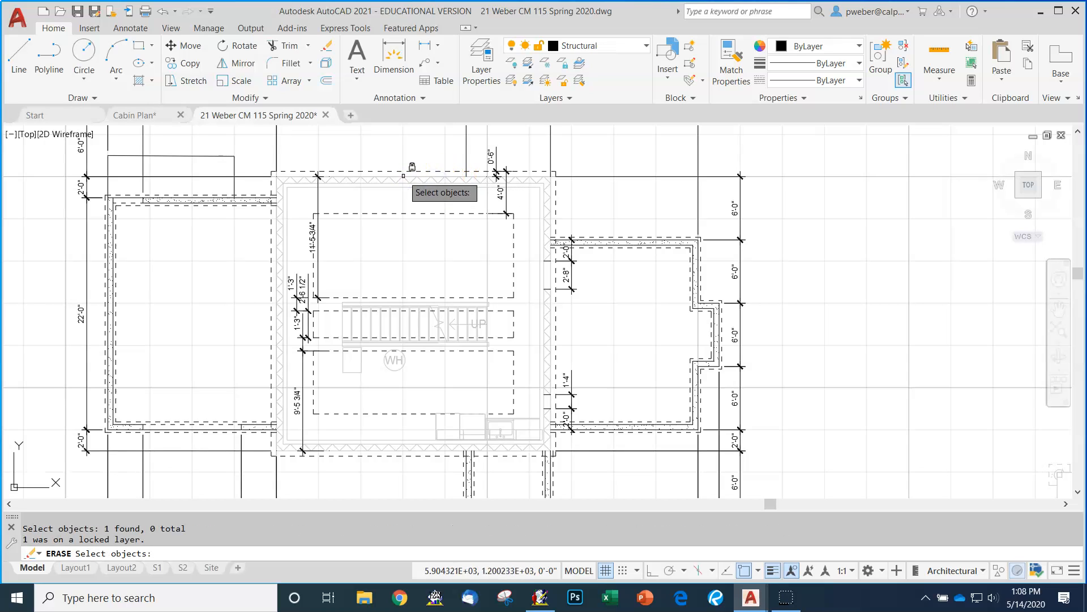
{"action": "scroll", "coordinate": [403, 177], "scroll_direction": "up", "scroll_amount": 7}
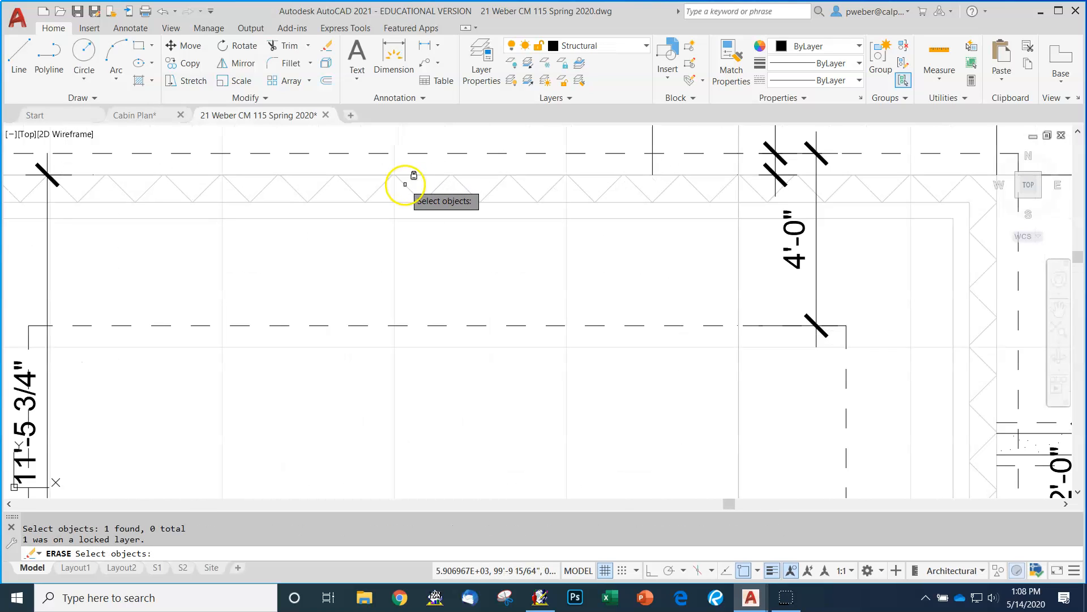
{"action": "left_click", "coordinate": [442, 213]}
{"action": "left_click", "coordinate": [414, 168]}
{"action": "scroll", "coordinate": [416, 174], "scroll_direction": "down", "scroll_amount": 4}
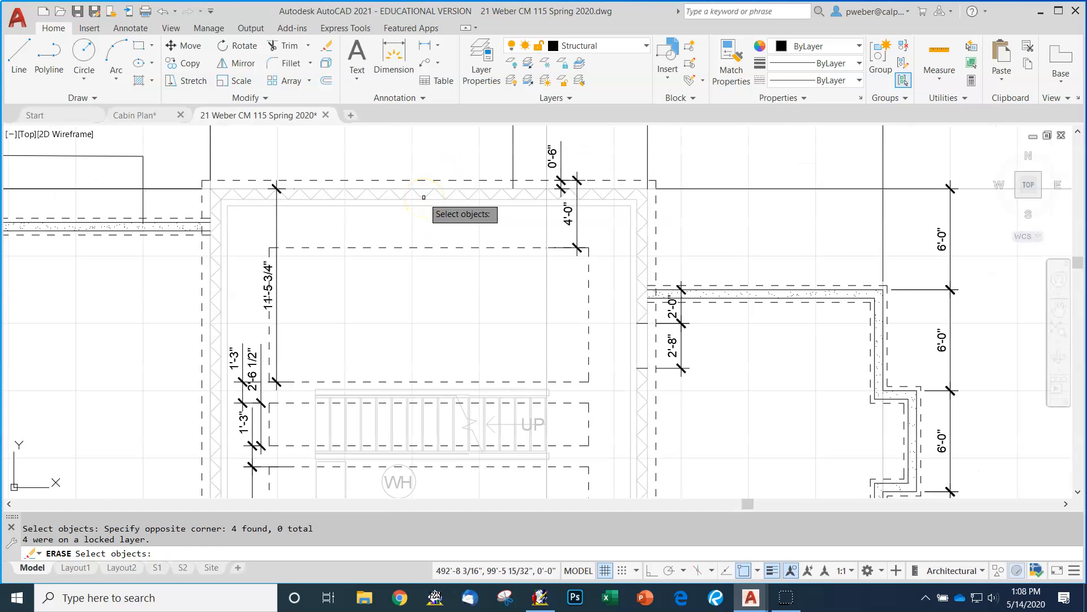
{"action": "scroll", "coordinate": [422, 188], "scroll_direction": "down", "scroll_amount": 2}
{"action": "scroll", "coordinate": [423, 177], "scroll_direction": "down", "scroll_amount": 2}
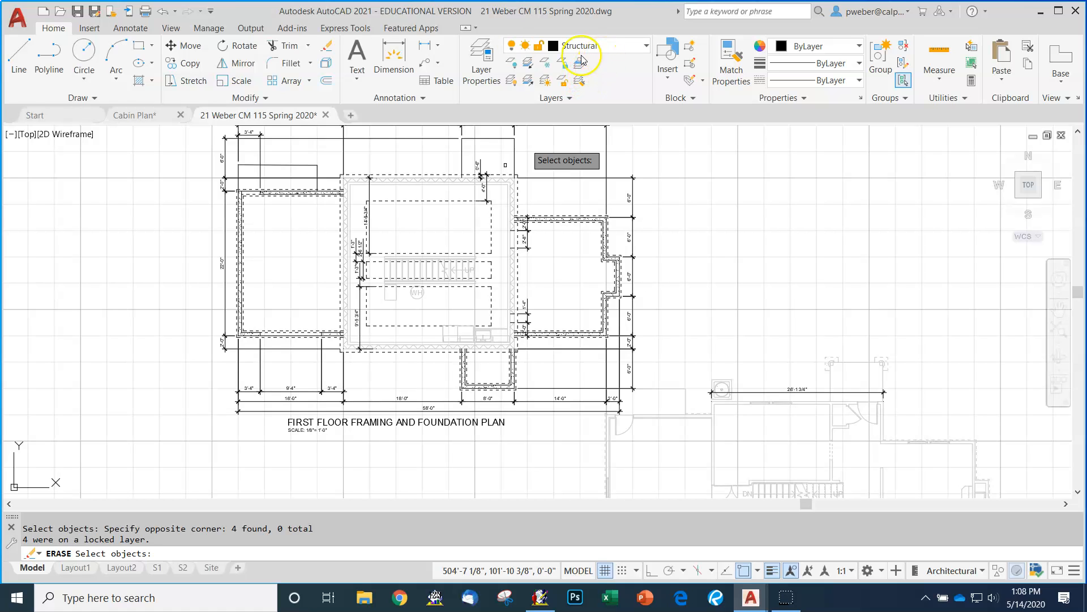
- With the grid turned off, draw a line along the outer upper edge of the central foundation block from its upper-left to upper-right corner
{"action": "left_click", "coordinate": [19, 54]}
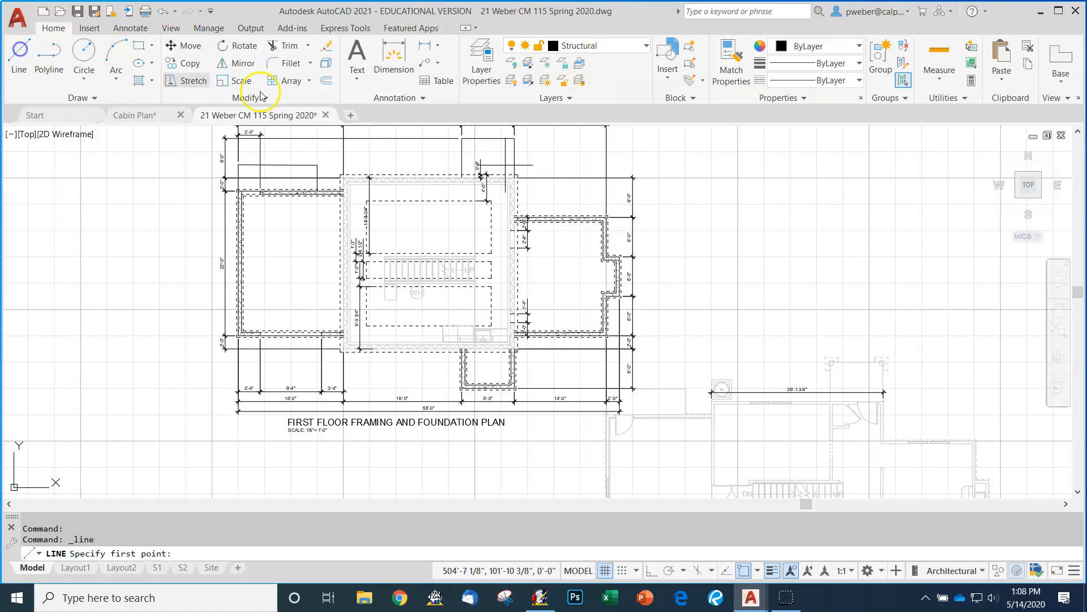
{"action": "scroll", "coordinate": [327, 162], "scroll_direction": "up", "scroll_amount": 2}
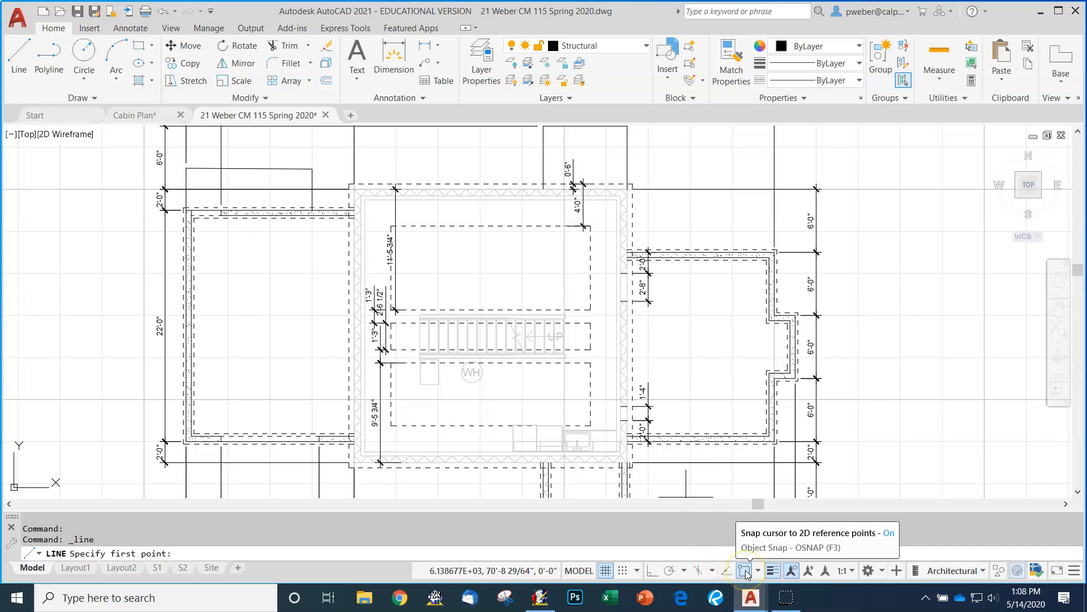
{"action": "left_click", "coordinate": [606, 571]}
{"action": "scroll", "coordinate": [340, 179], "scroll_direction": "up", "scroll_amount": 4}
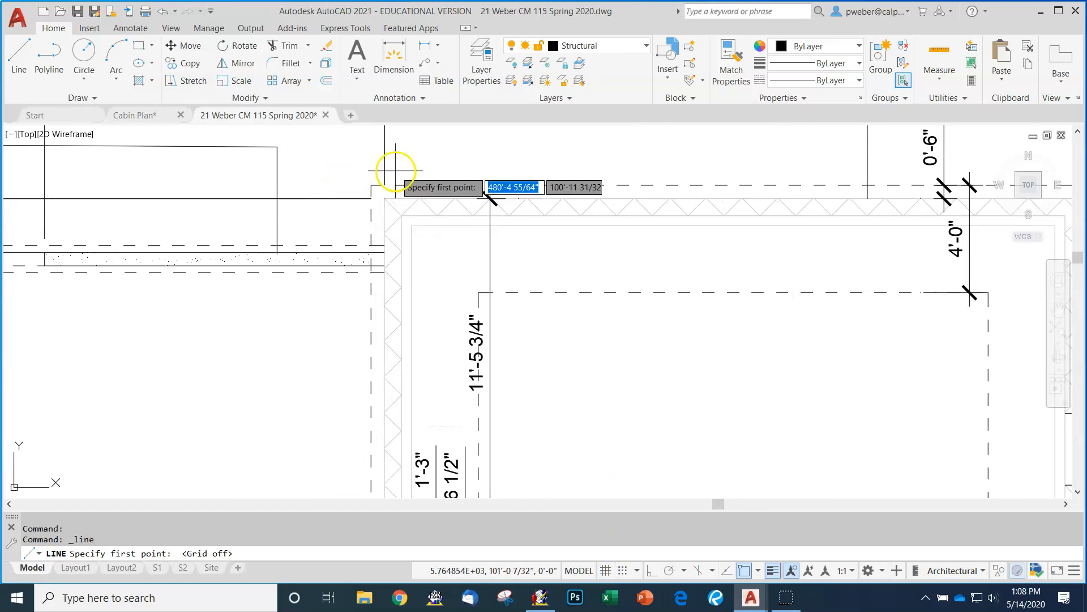
{"action": "left_click", "coordinate": [385, 197]}
{"action": "scroll", "coordinate": [328, 182], "scroll_direction": "down", "scroll_amount": 4}
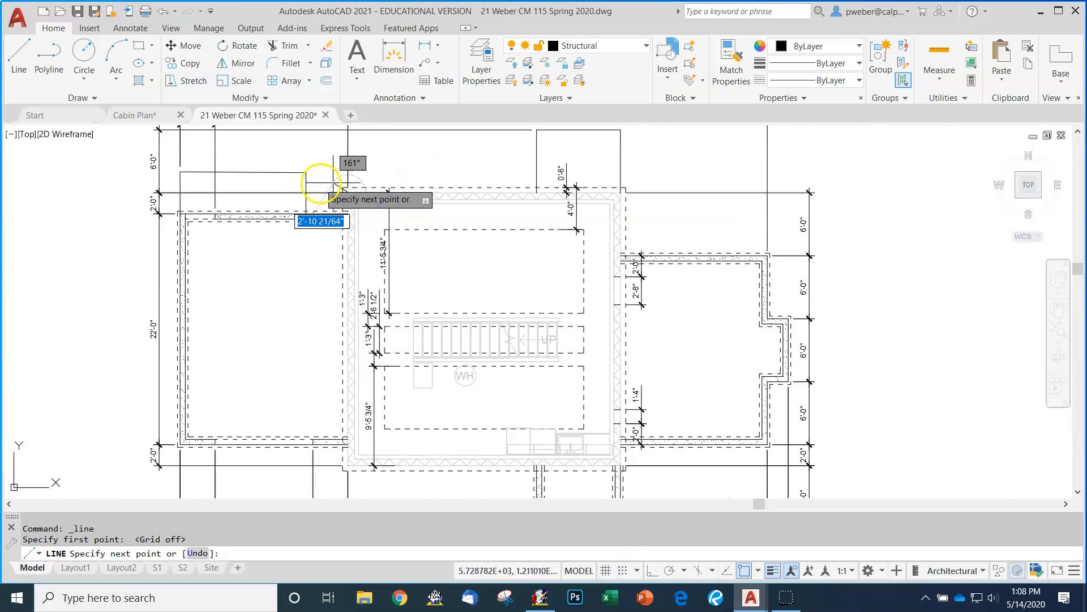
{"action": "left_click", "coordinate": [620, 193]}
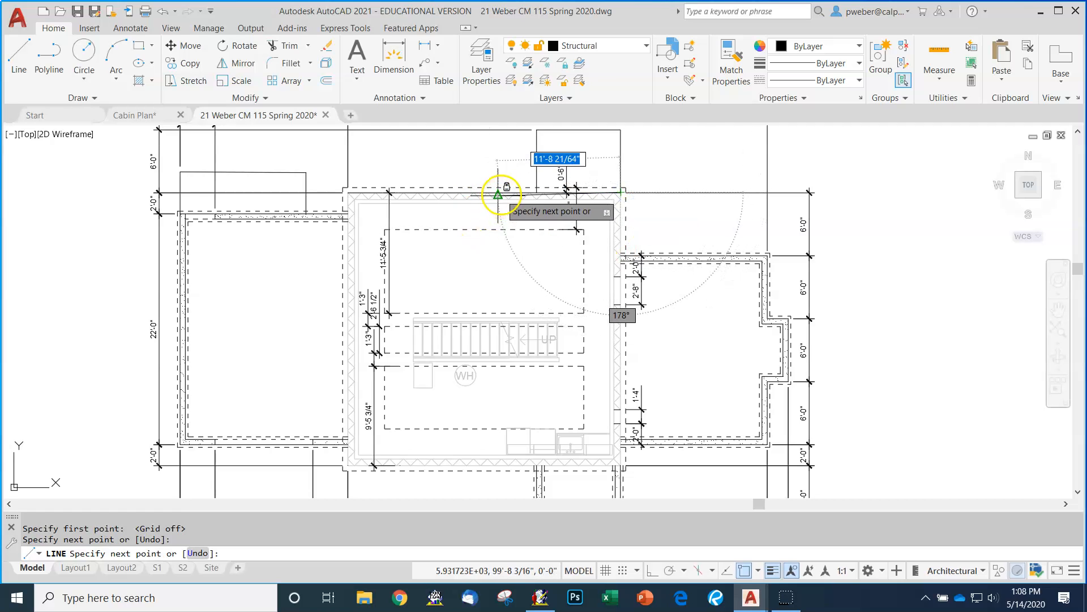
- Continue the line down the outer right edge of the central foundation block and along its lower edge to the lower-left corner
{"action": "scroll", "coordinate": [501, 189], "scroll_direction": "down", "scroll_amount": 3}
{"action": "scroll", "coordinate": [540, 241], "scroll_direction": "up", "scroll_amount": 5}
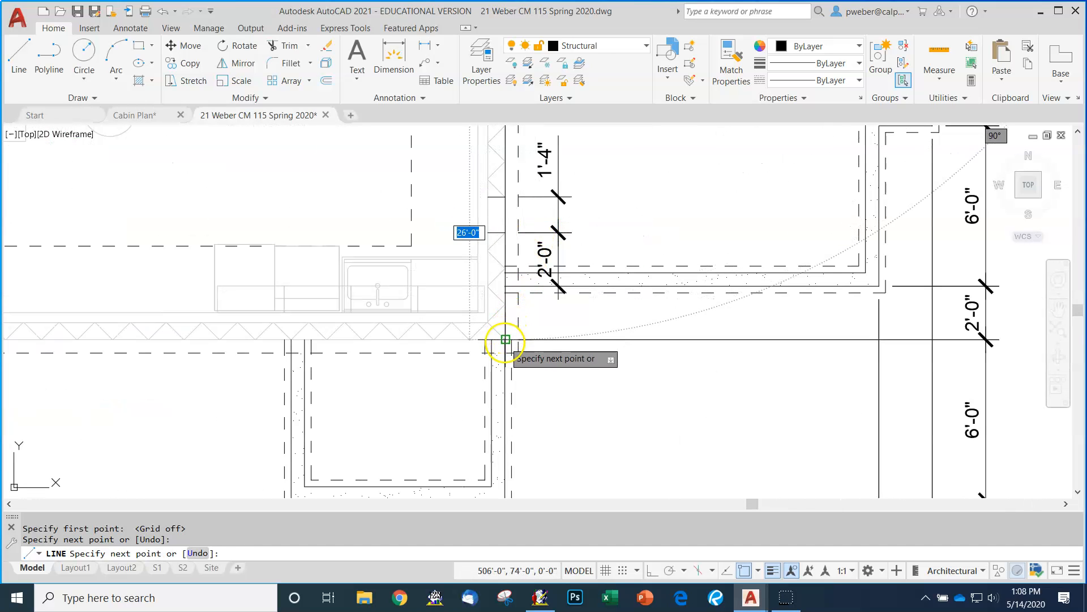
{"action": "left_click", "coordinate": [505, 340]}
{"action": "scroll", "coordinate": [501, 342], "scroll_direction": "down", "scroll_amount": 3}
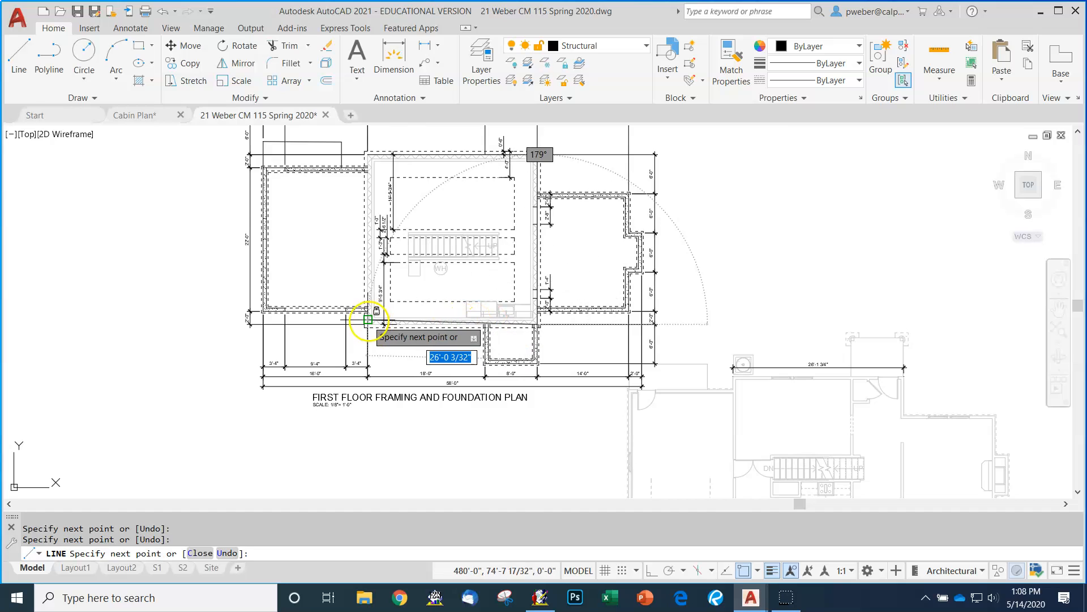
{"action": "scroll", "coordinate": [368, 319], "scroll_direction": "up", "scroll_amount": 4}
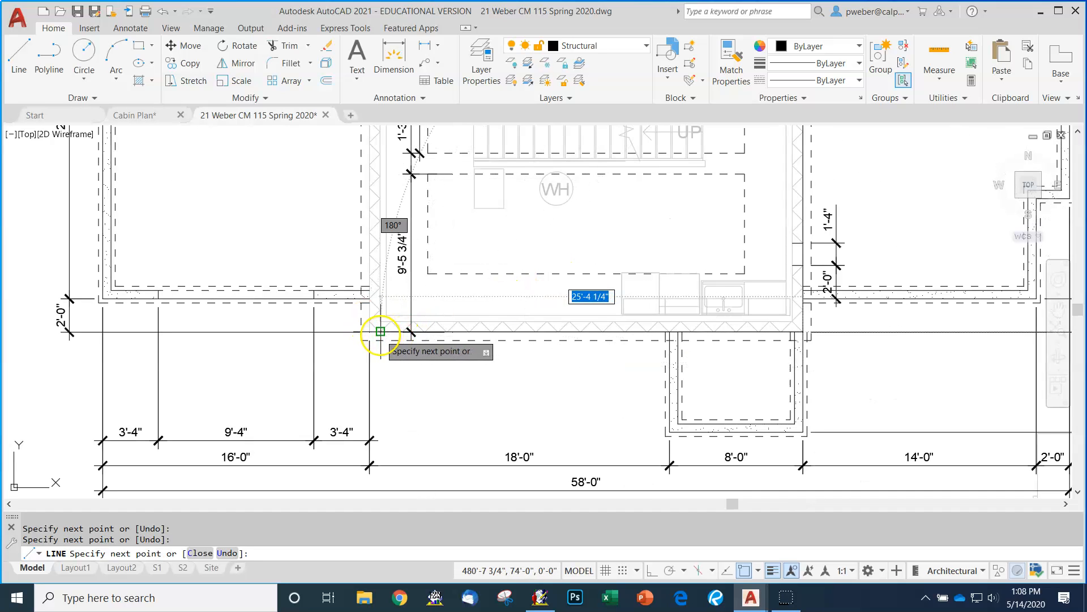
{"action": "left_click", "coordinate": [377, 332]}
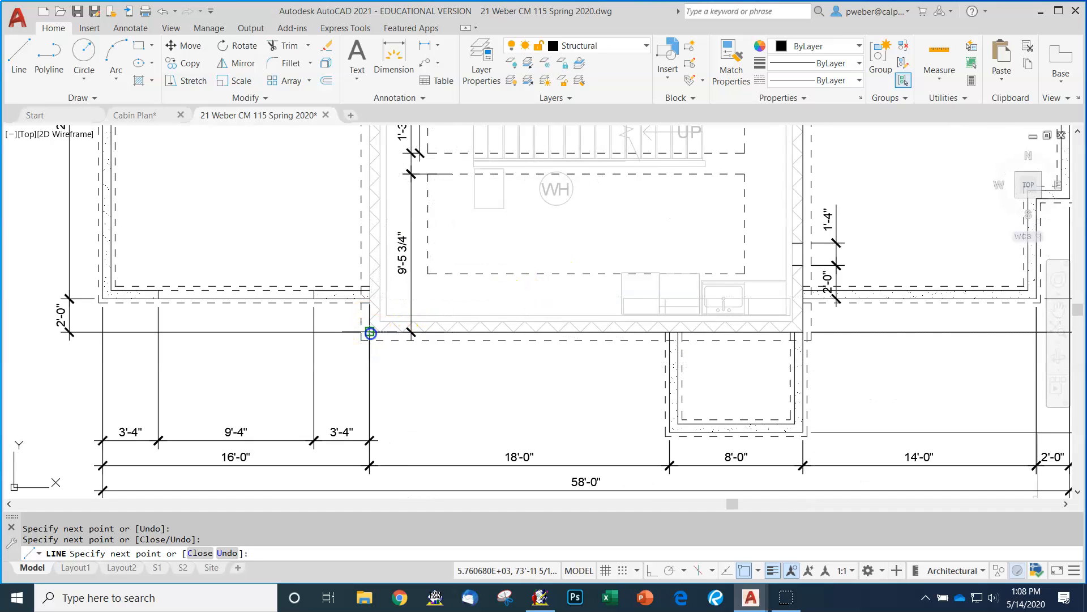
- Close the central block's outline with a line up its outer left edge to the upper-left corner, and end the line
{"action": "scroll", "coordinate": [421, 311], "scroll_direction": "down", "scroll_amount": 5}
{"action": "scroll", "coordinate": [423, 301], "scroll_direction": "up", "scroll_amount": 5}
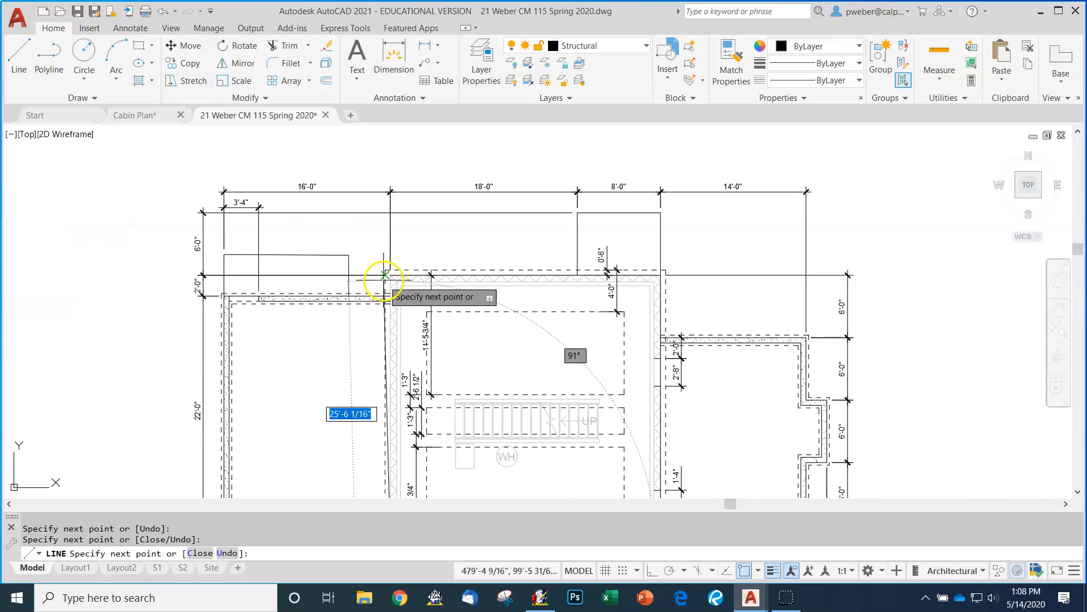
{"action": "scroll", "coordinate": [399, 280], "scroll_direction": "up", "scroll_amount": 3}
{"action": "left_click", "coordinate": [407, 255]}
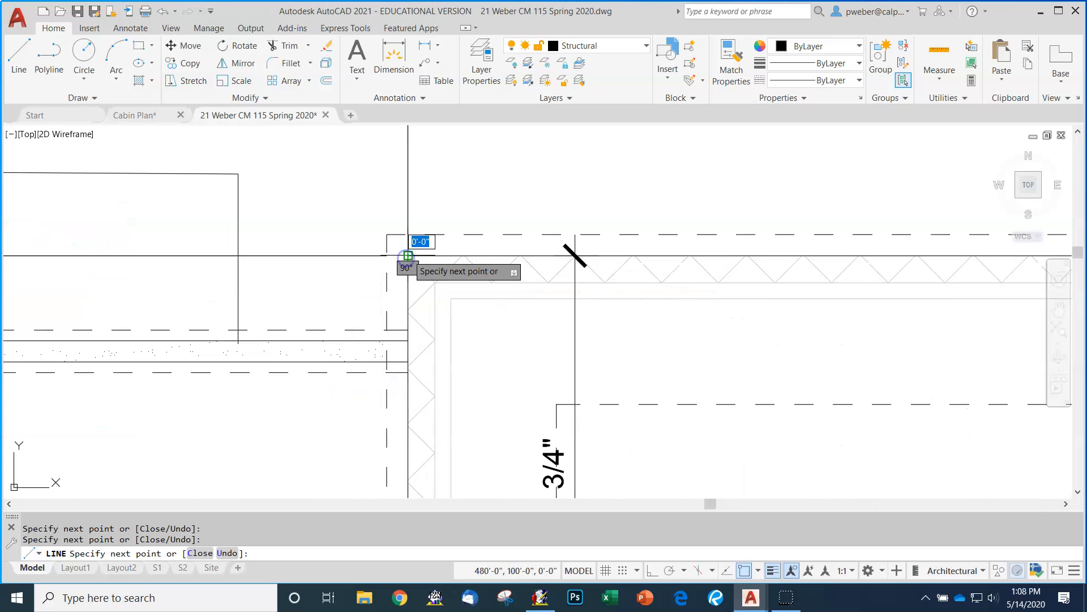
{"action": "key", "text": "Escape"}
{"action": "scroll", "coordinate": [340, 243], "scroll_direction": "down", "scroll_amount": 5}
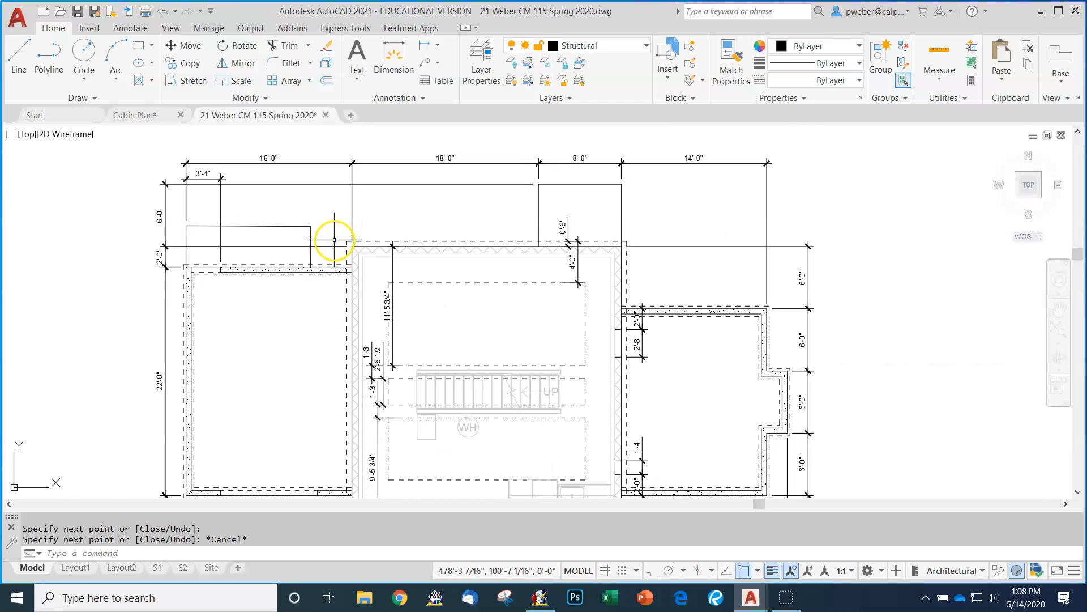
- Set the central block's upper outline to the color Magenta and a lineweight of 0.20 mm, and clear the selection
{"action": "left_click", "coordinate": [462, 246]}
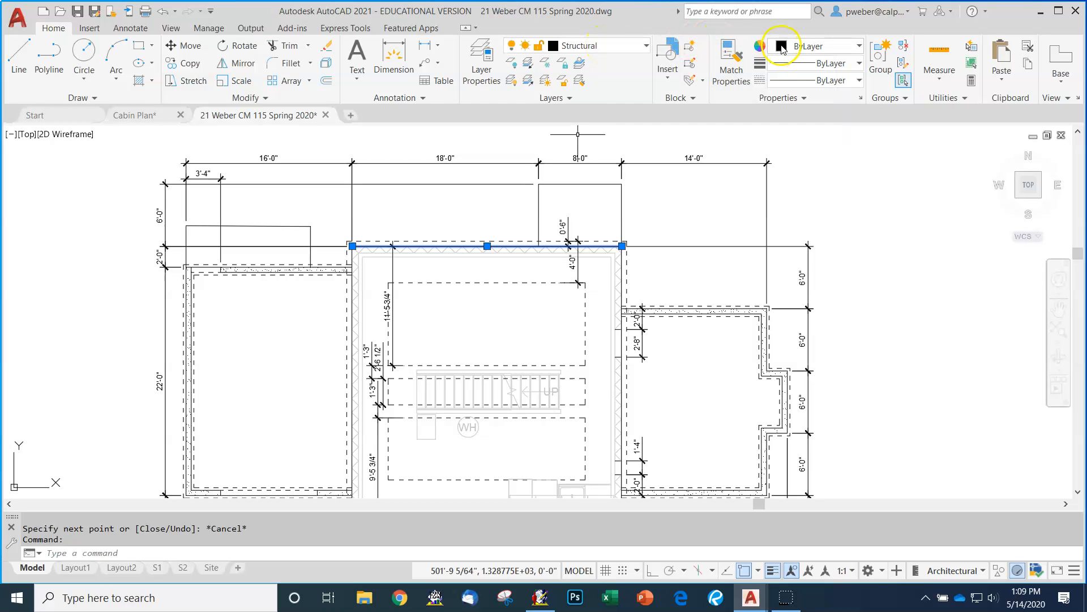
{"action": "left_click", "coordinate": [814, 48]}
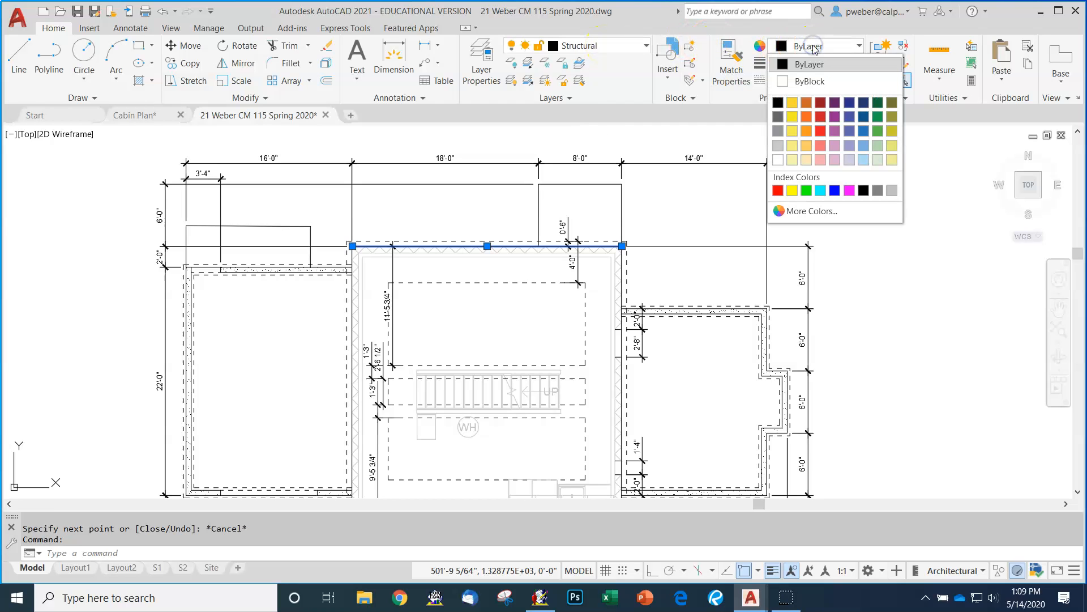
{"action": "left_click", "coordinate": [849, 189]}
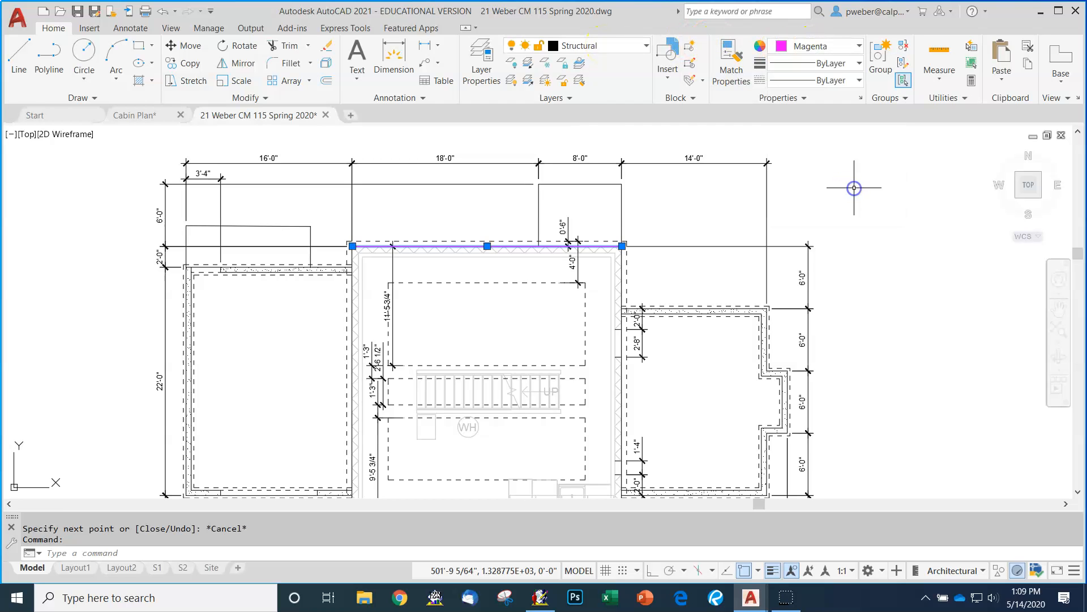
{"action": "left_click", "coordinate": [859, 64]}
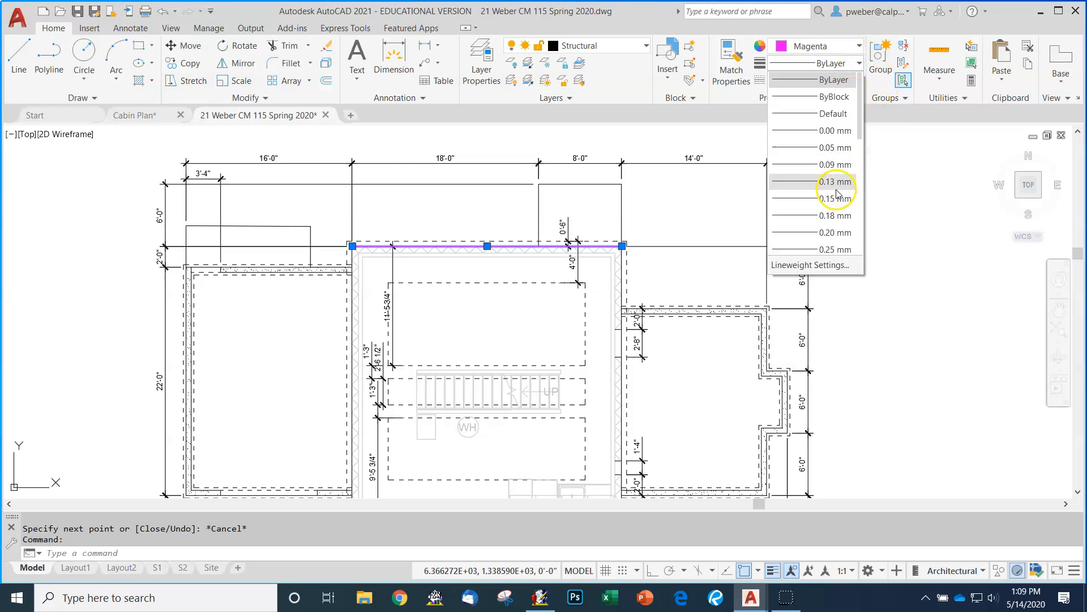
{"action": "scroll", "coordinate": [837, 194], "scroll_direction": "down", "scroll_amount": 1}
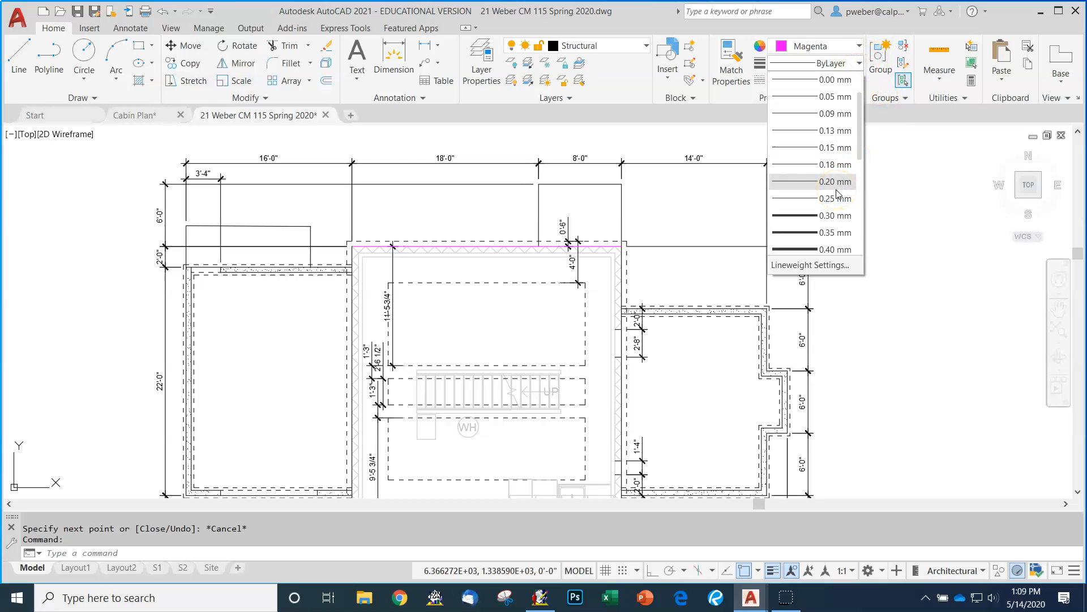
{"action": "left_click", "coordinate": [799, 184]}
{"action": "left_click", "coordinate": [772, 487]}
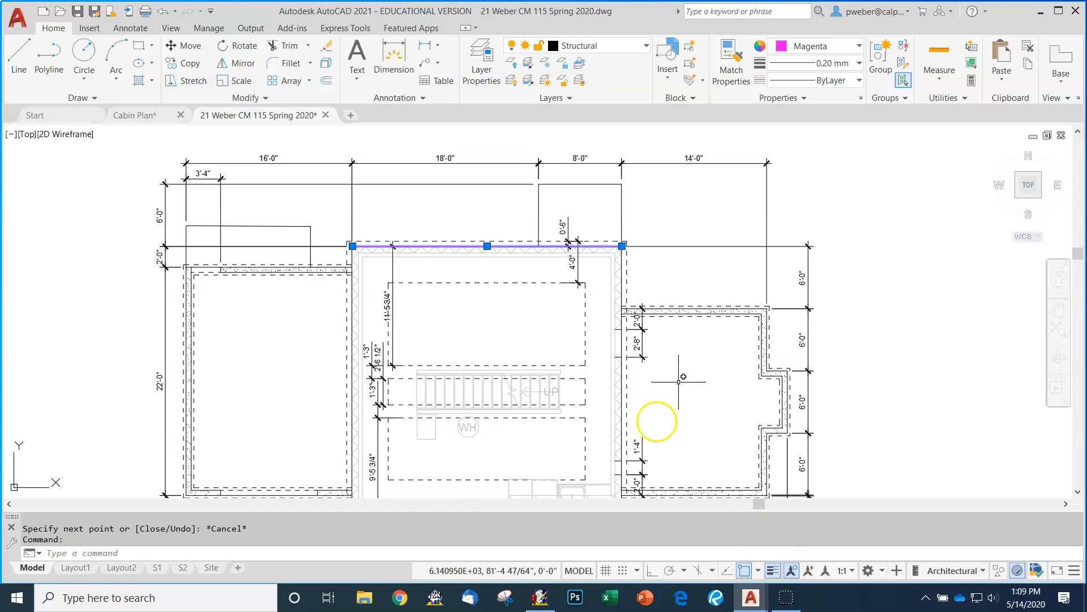
{"action": "left_click", "coordinate": [701, 215]}
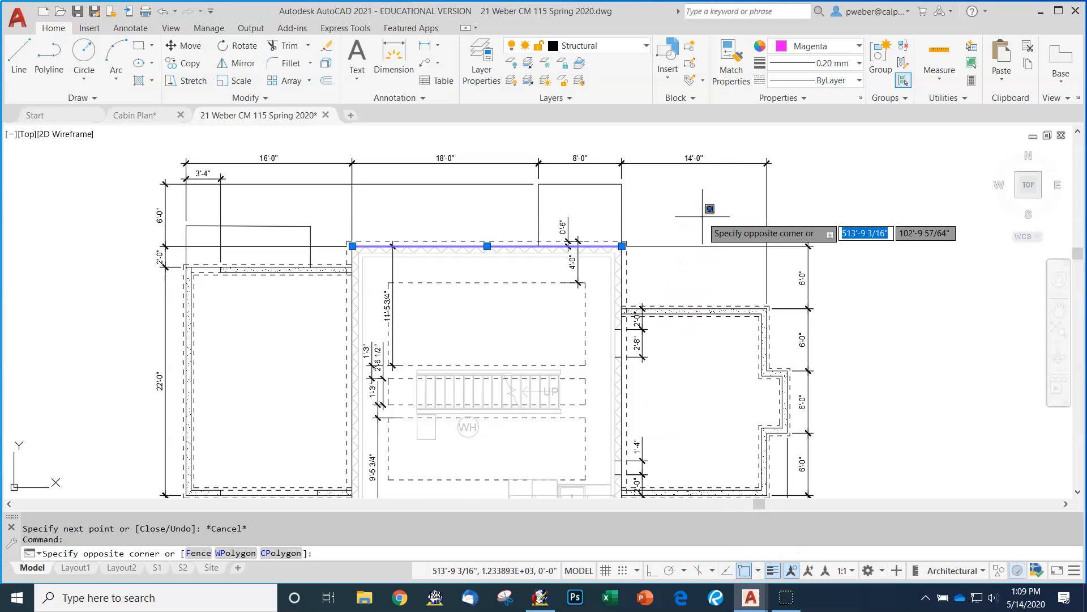
{"action": "key", "text": "Escape"}
{"action": "key", "text": "Escape"}
- Match the properties of the magenta upper outline to the central block's right, left and lower outline lines
{"action": "scroll", "coordinate": [548, 276], "scroll_direction": "up", "scroll_amount": 2}
{"action": "scroll", "coordinate": [559, 236], "scroll_direction": "down", "scroll_amount": 1}
{"action": "scroll", "coordinate": [566, 223], "scroll_direction": "up", "scroll_amount": 1}
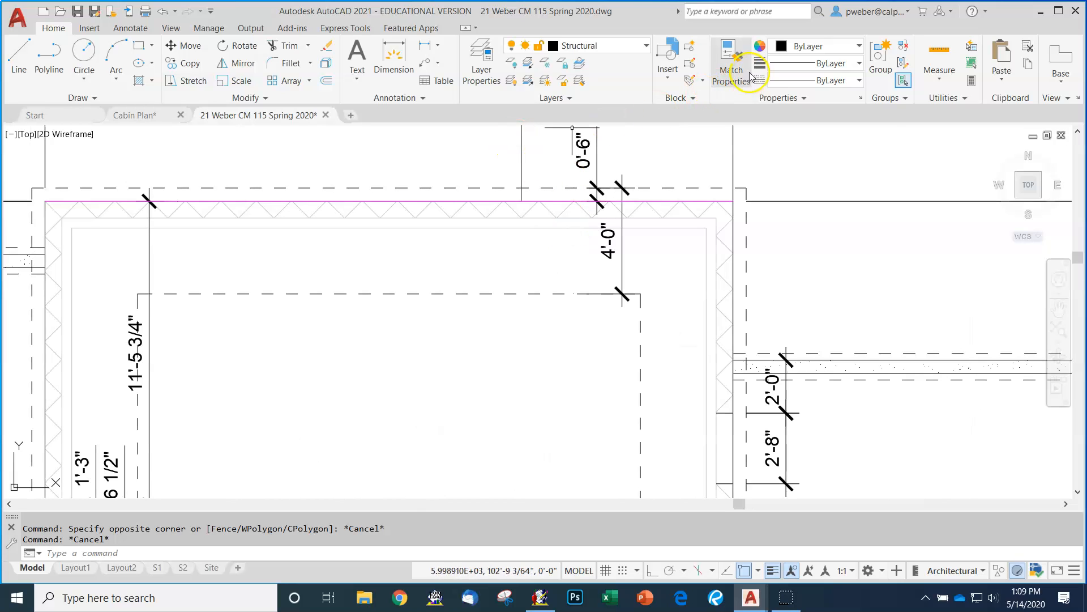
{"action": "left_click", "coordinate": [731, 60]}
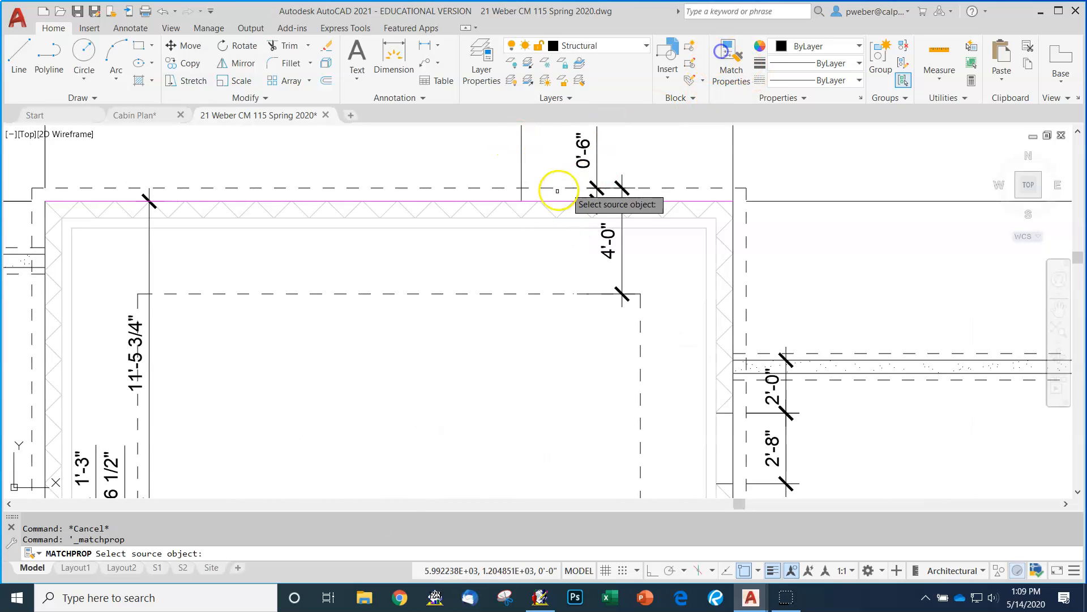
{"action": "left_click", "coordinate": [496, 201]}
{"action": "left_click", "coordinate": [732, 222]}
{"action": "scroll", "coordinate": [733, 222], "scroll_direction": "down", "scroll_amount": 2}
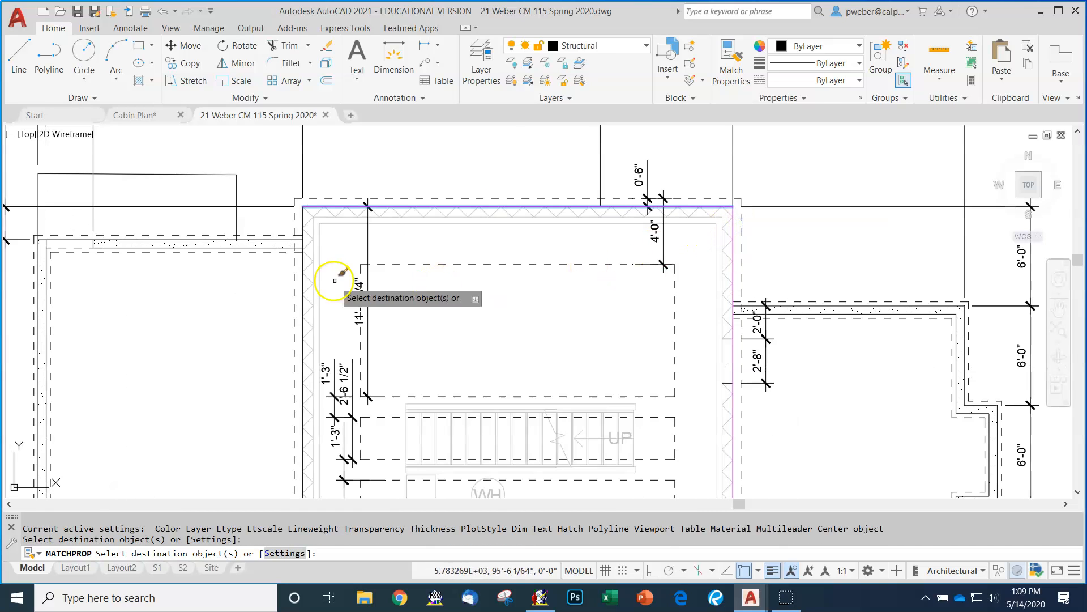
{"action": "left_click", "coordinate": [301, 220]}
{"action": "scroll", "coordinate": [430, 192], "scroll_direction": "down", "scroll_amount": 3}
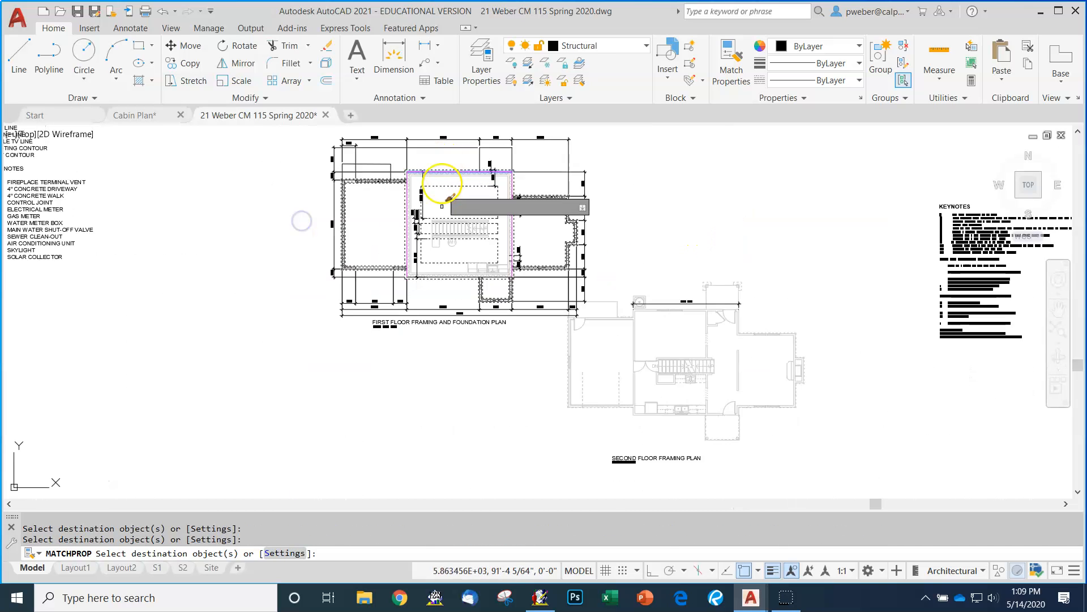
{"action": "scroll", "coordinate": [470, 277], "scroll_direction": "up", "scroll_amount": 4}
{"action": "left_click", "coordinate": [453, 269]}
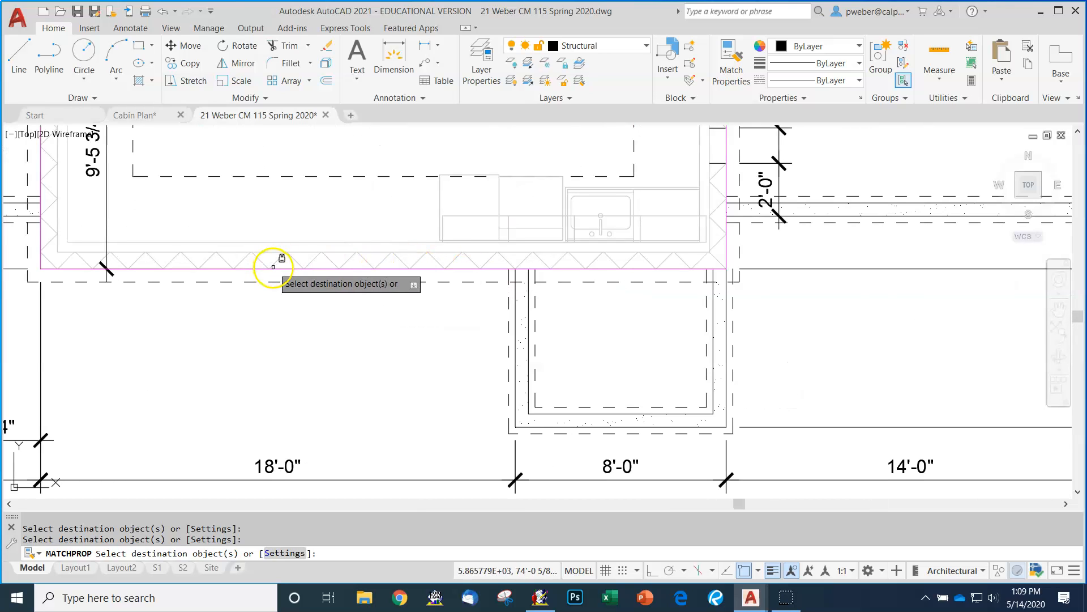
{"action": "scroll", "coordinate": [431, 311], "scroll_direction": "down", "scroll_amount": 5}
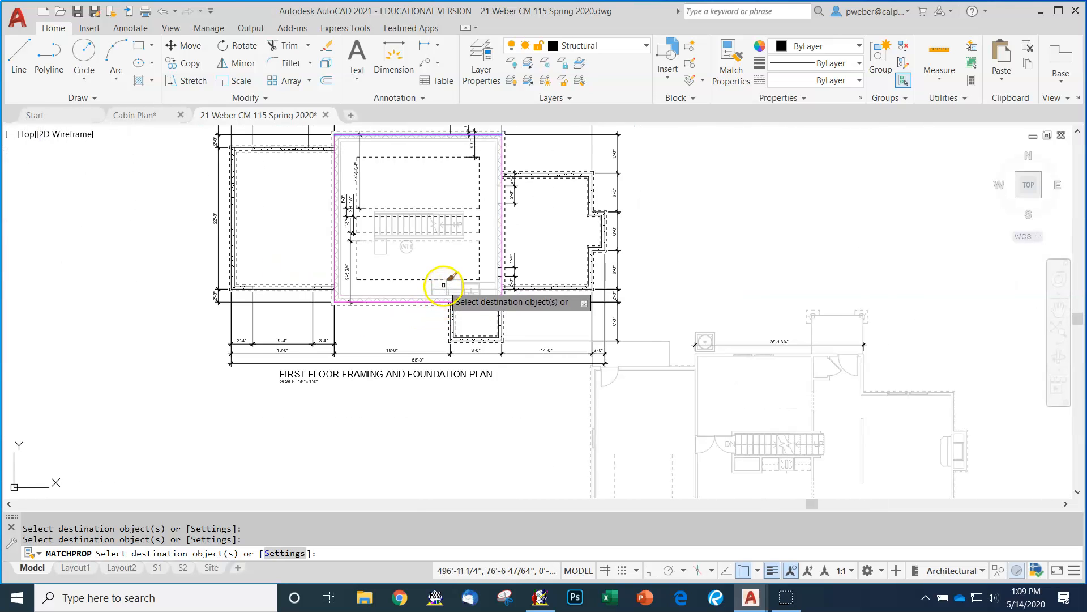
{"action": "key", "text": "Escape"}
- Draw a line along the first riser inside the stair's UP end, from the upper stringer to the lower stringer
{"action": "scroll", "coordinate": [432, 186], "scroll_direction": "up", "scroll_amount": 2}
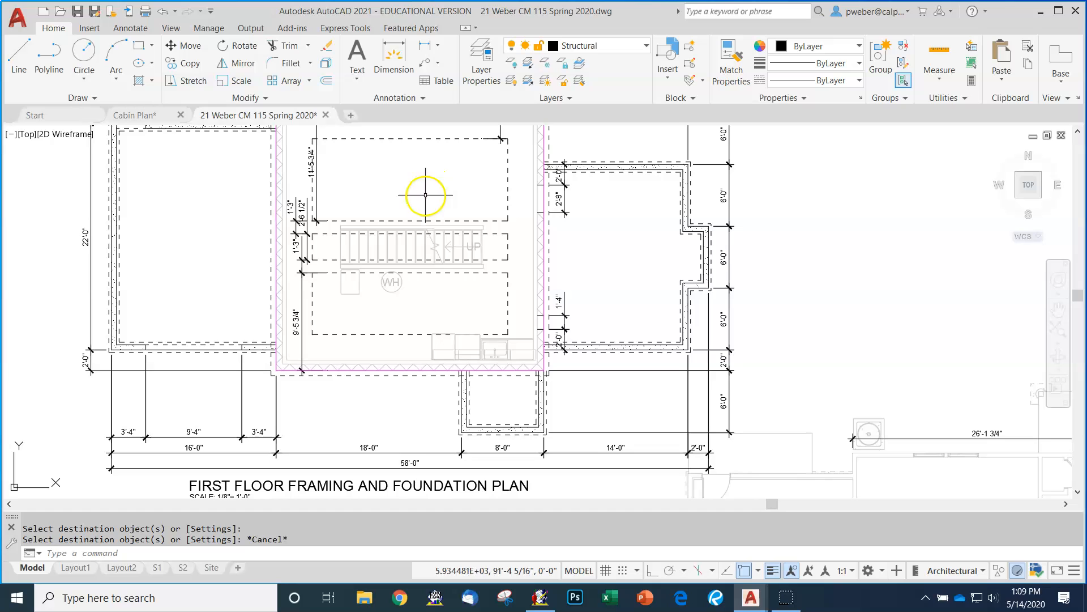
{"action": "scroll", "coordinate": [413, 242], "scroll_direction": "up", "scroll_amount": 6}
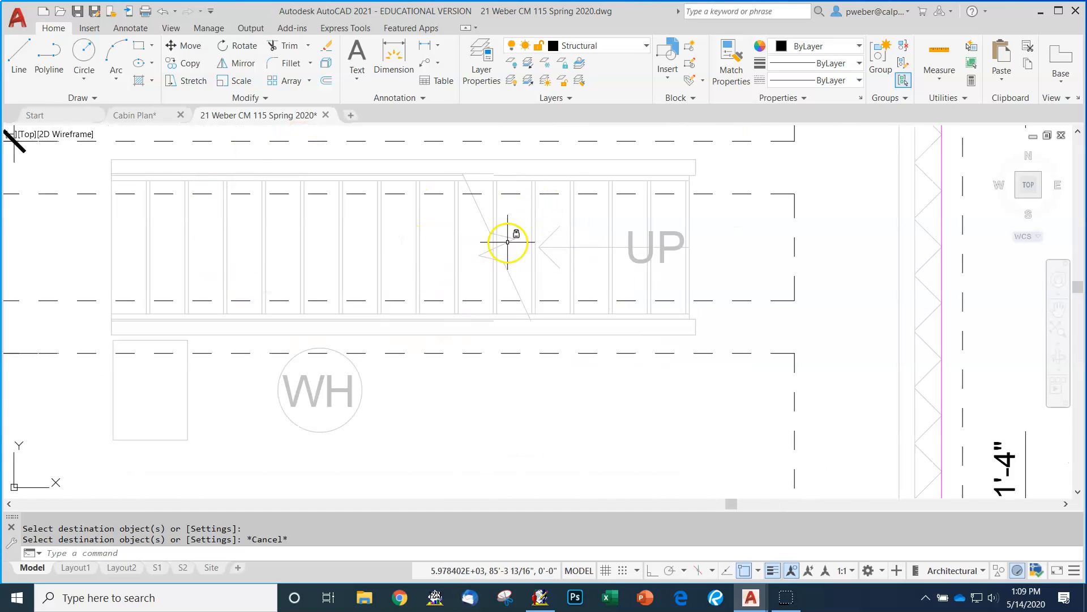
{"action": "scroll", "coordinate": [507, 241], "scroll_direction": "down", "scroll_amount": 4}
{"action": "scroll", "coordinate": [486, 225], "scroll_direction": "up", "scroll_amount": 4}
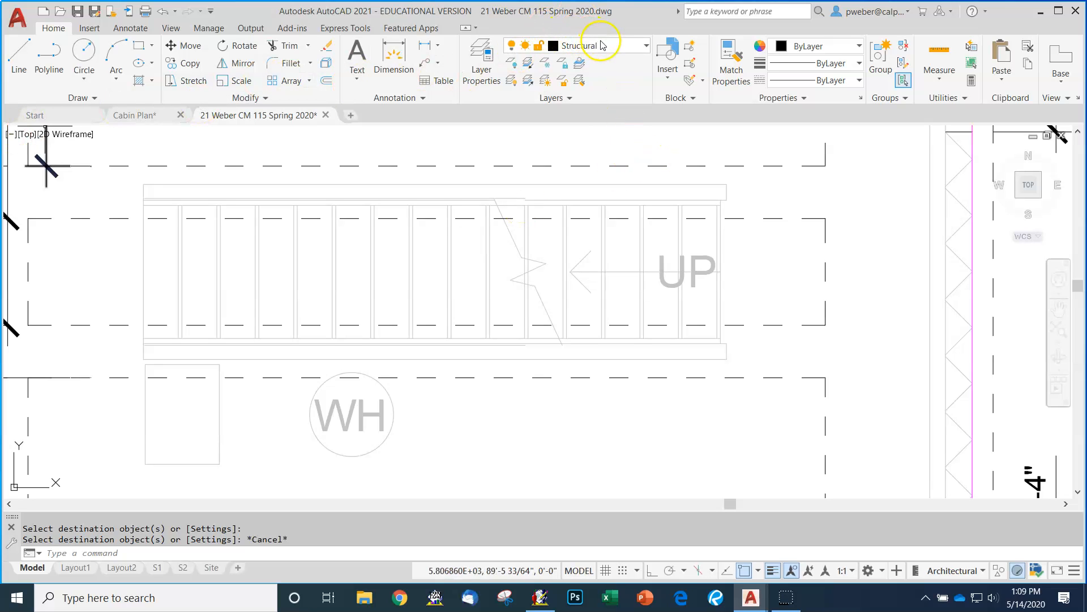
{"action": "left_click", "coordinate": [25, 55]}
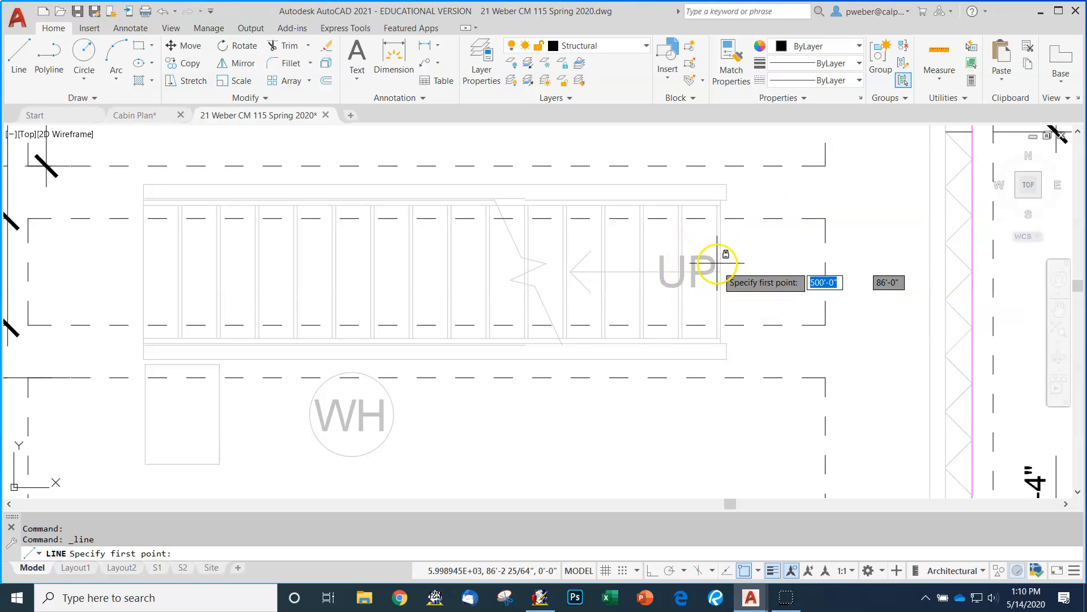
{"action": "scroll", "coordinate": [694, 214], "scroll_direction": "up", "scroll_amount": 3}
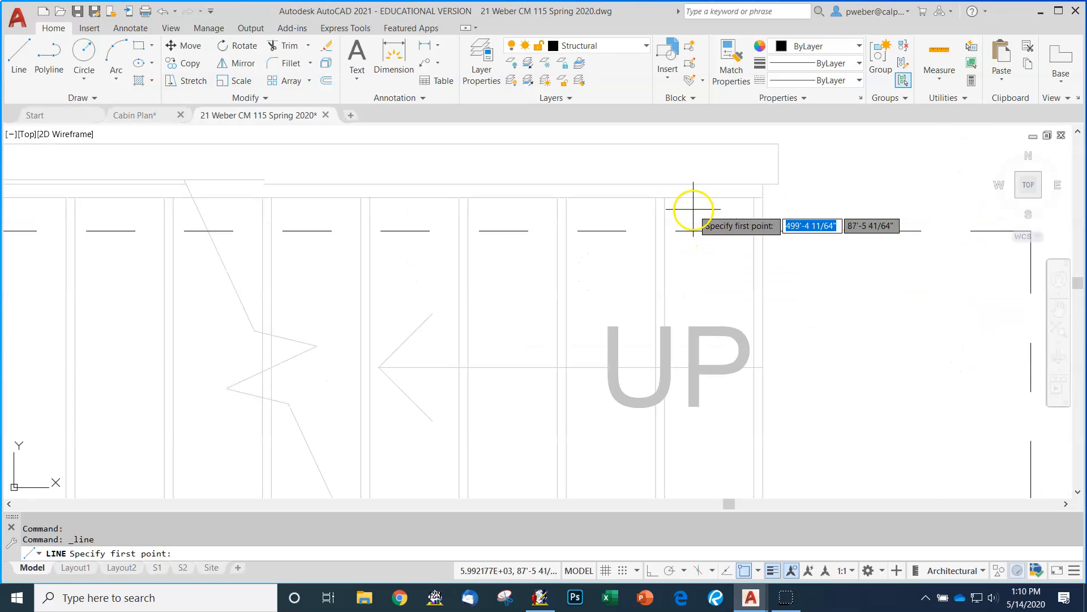
{"action": "left_click", "coordinate": [666, 197]}
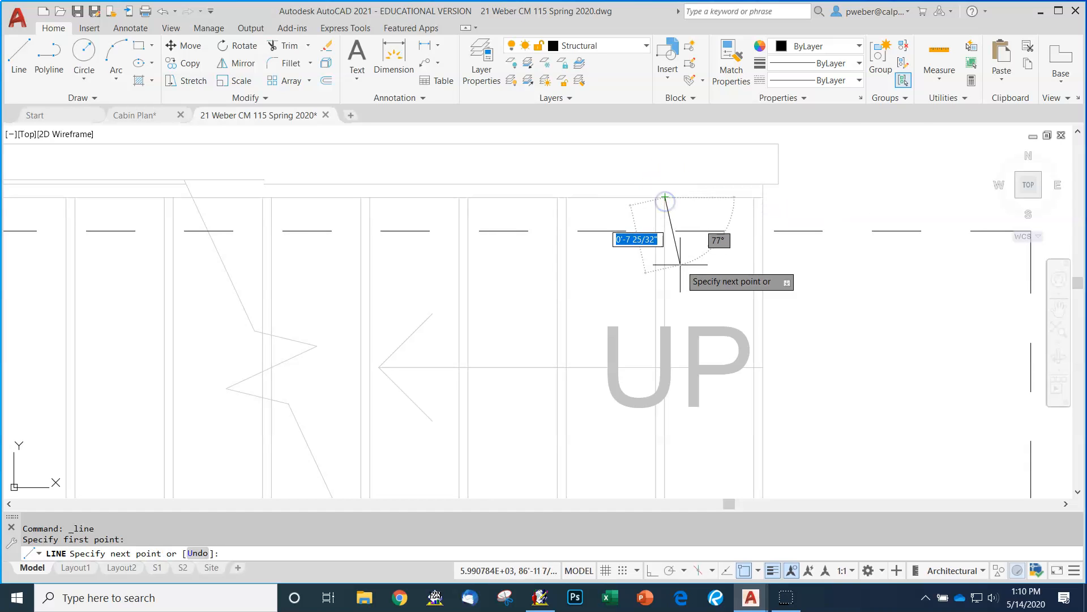
{"action": "scroll", "coordinate": [680, 264], "scroll_direction": "down", "scroll_amount": 5}
{"action": "scroll", "coordinate": [677, 238], "scroll_direction": "up", "scroll_amount": 8}
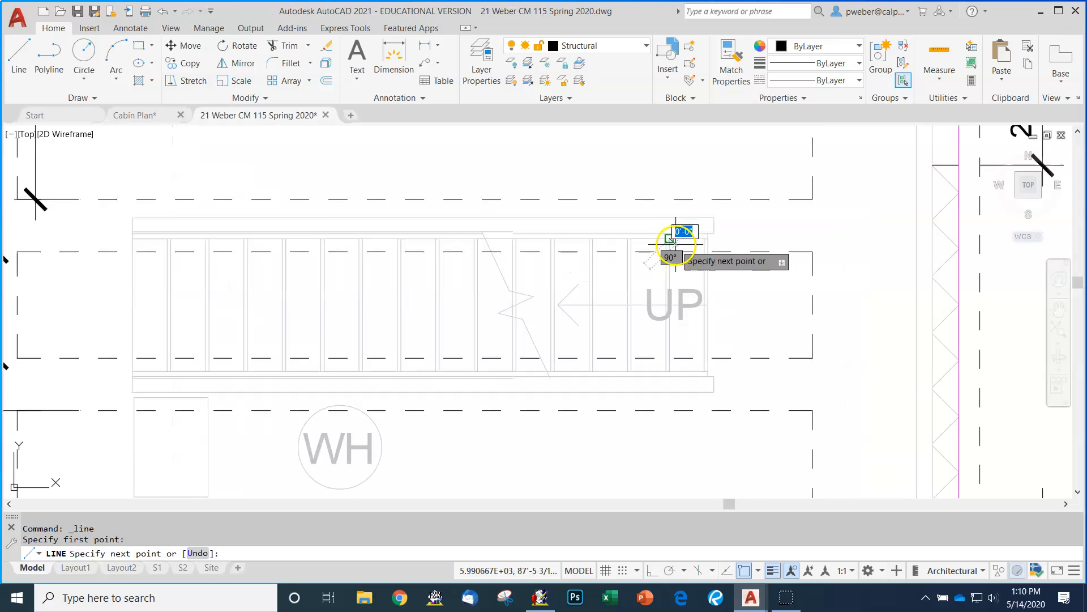
{"action": "scroll", "coordinate": [654, 199], "scroll_direction": "down", "scroll_amount": 2}
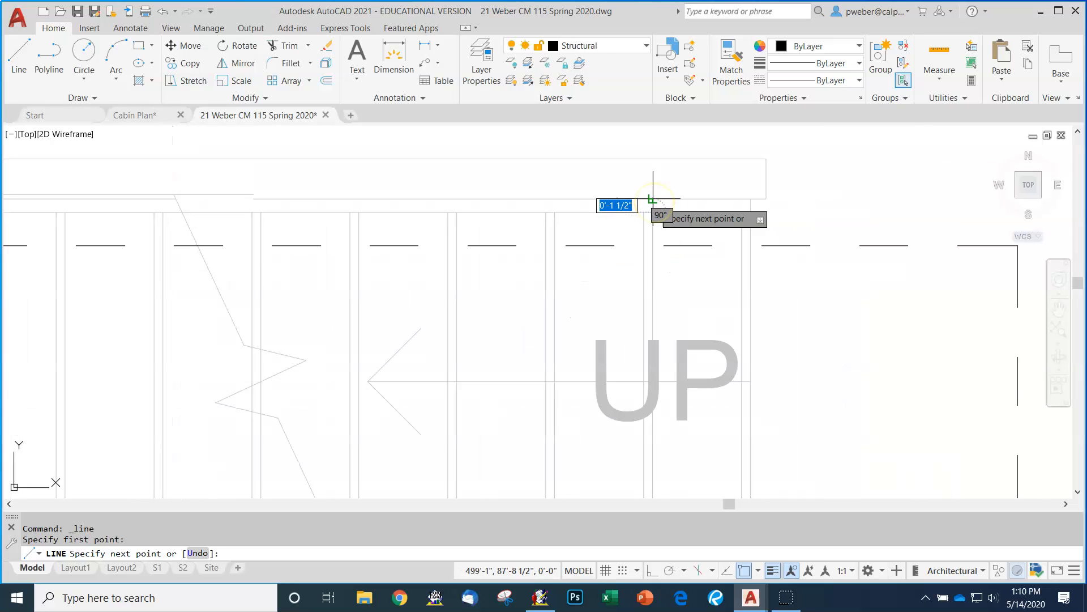
{"action": "scroll", "coordinate": [653, 199], "scroll_direction": "down", "scroll_amount": 2}
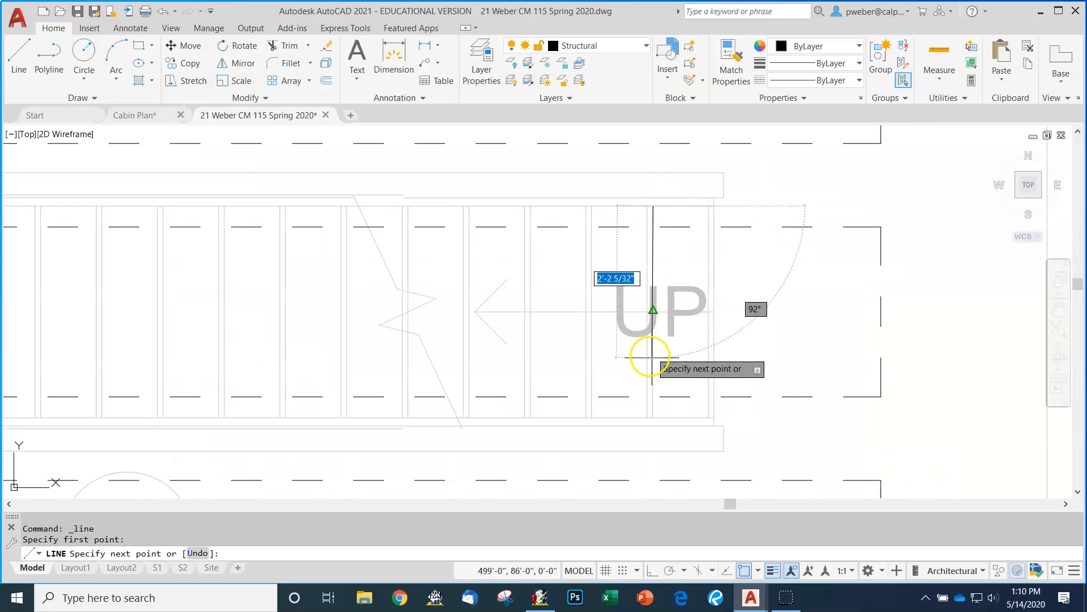
{"action": "left_click", "coordinate": [652, 426]}
- With Ortho on, continue the line horizontally along the stair's lower stringer to the left end of the stair
{"action": "scroll", "coordinate": [654, 430], "scroll_direction": "down", "scroll_amount": 5}
{"action": "scroll", "coordinate": [465, 432], "scroll_direction": "up", "scroll_amount": 5}
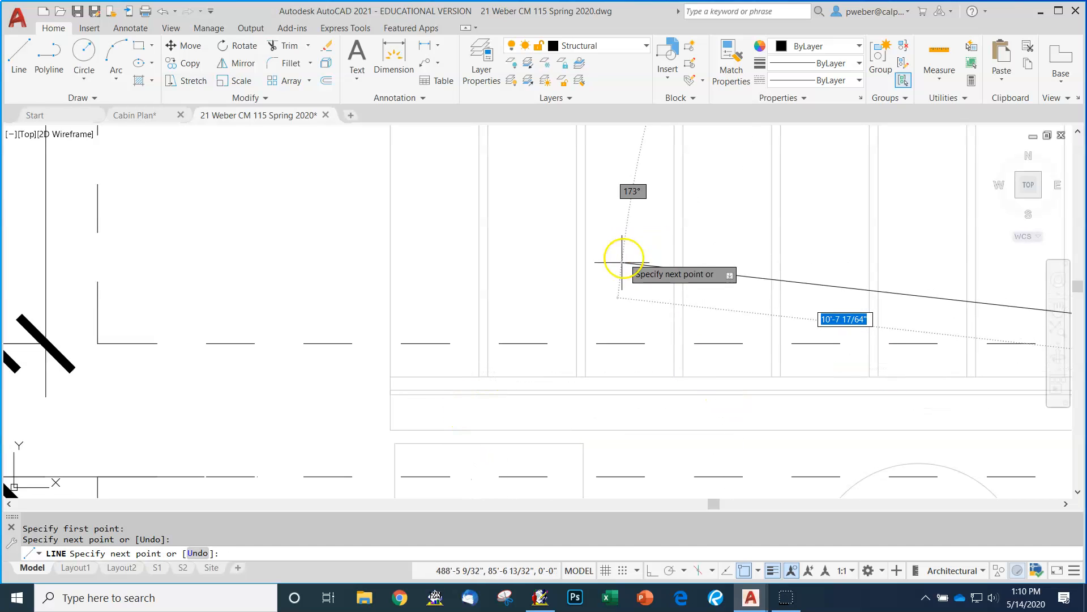
{"action": "left_click", "coordinate": [650, 572]}
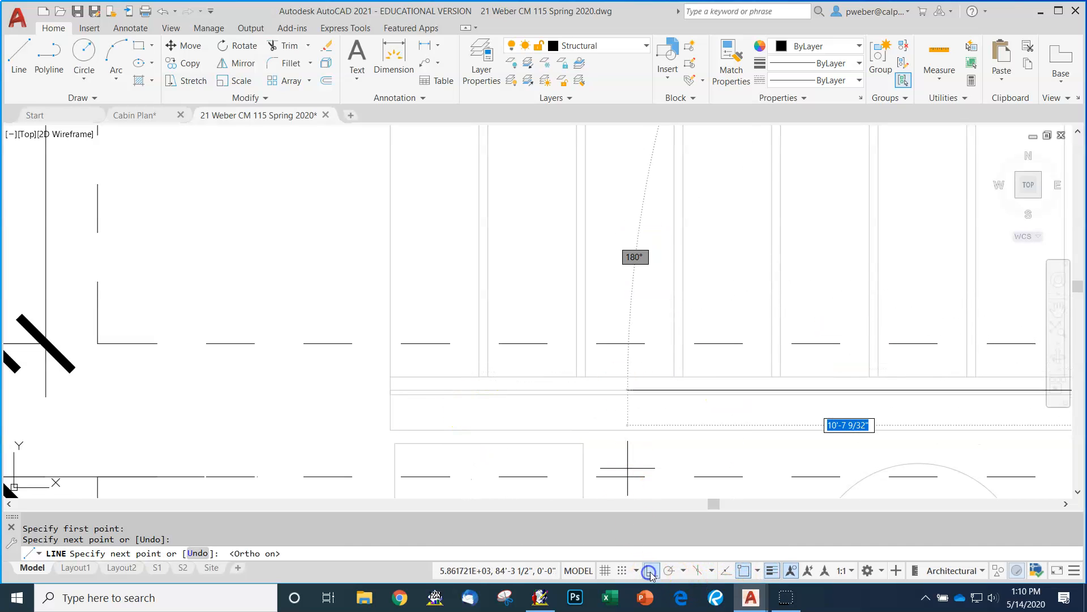
{"action": "left_click", "coordinate": [390, 391]}
- Continue the line vertically up the stair's left end to the inner edge of the upper stringer
{"action": "scroll", "coordinate": [392, 385], "scroll_direction": "down", "scroll_amount": 3}
{"action": "scroll", "coordinate": [395, 308], "scroll_direction": "up", "scroll_amount": 3}
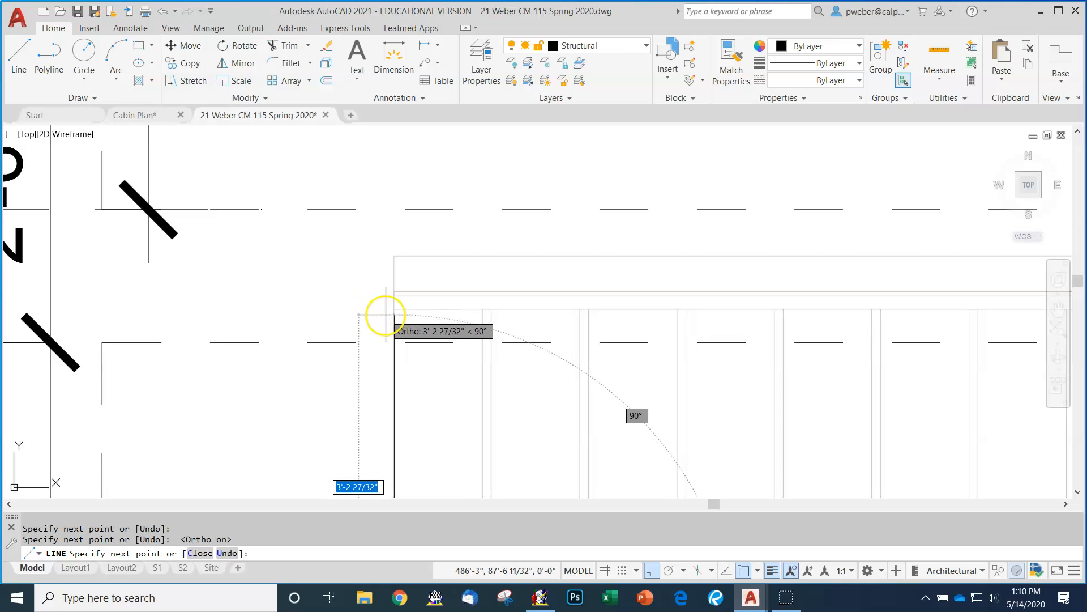
{"action": "scroll", "coordinate": [386, 315], "scroll_direction": "up", "scroll_amount": 5}
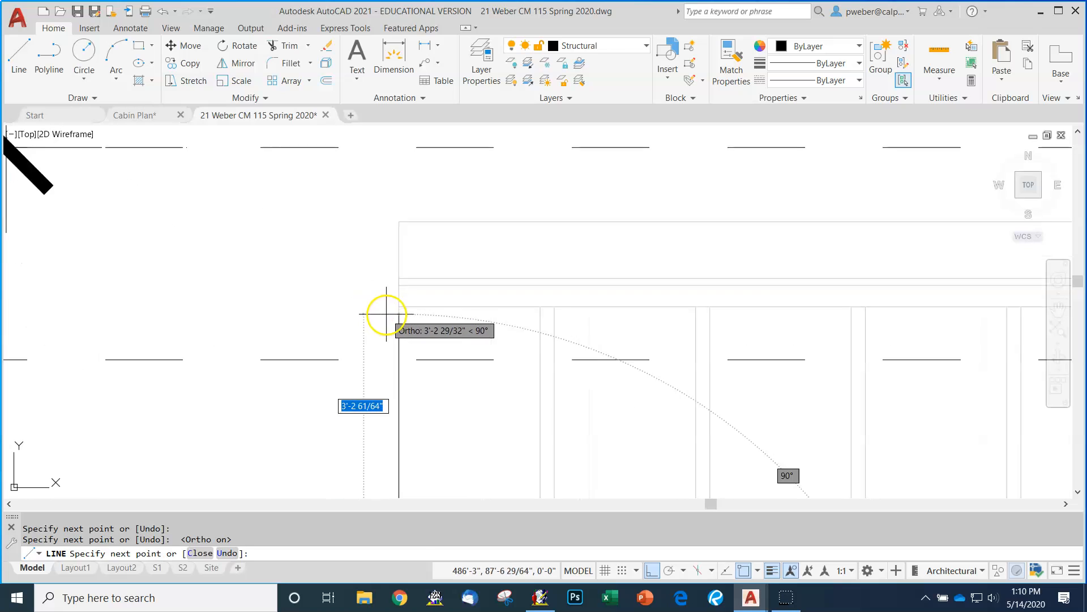
{"action": "left_click", "coordinate": [418, 223]}
{"action": "scroll", "coordinate": [418, 230], "scroll_direction": "down", "scroll_amount": 3}
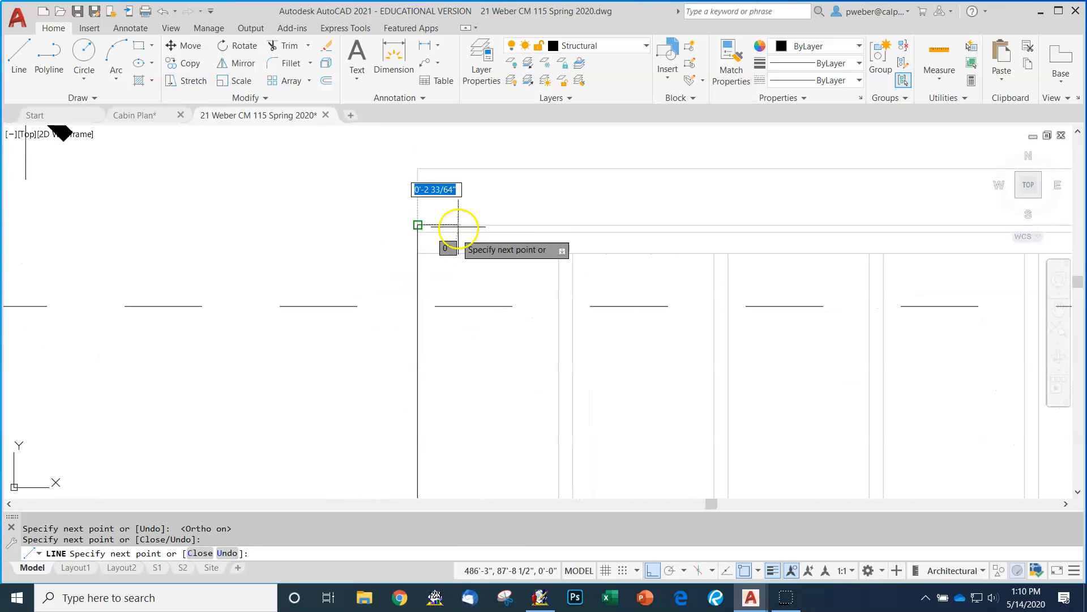
{"action": "scroll", "coordinate": [371, 252], "scroll_direction": "down", "scroll_amount": 4}
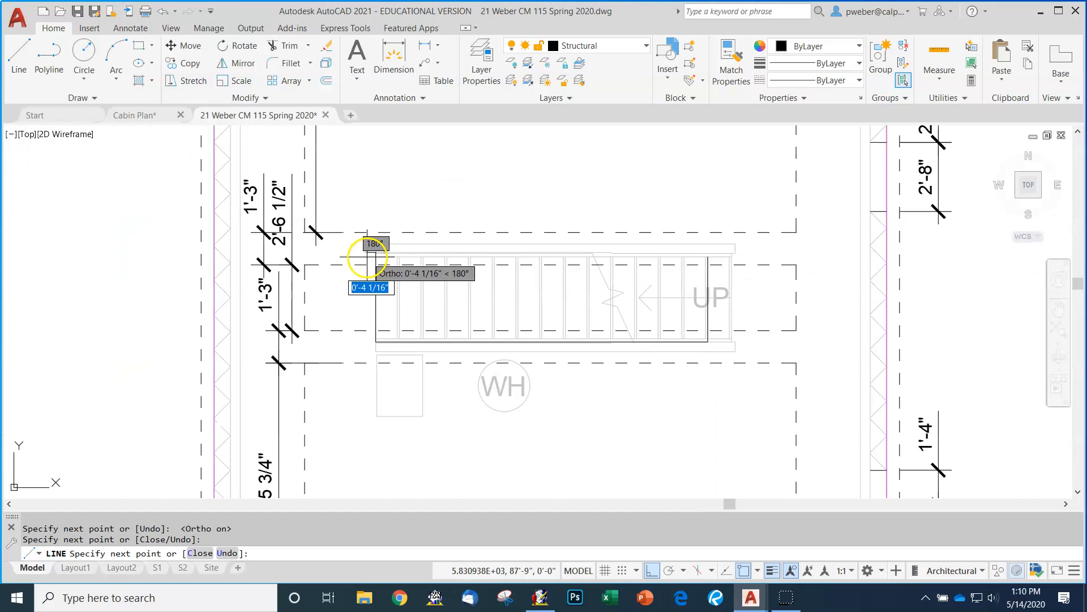
- Continue the line along the inner edge of the stair's upper stringer, ending it short of the riser line at the UP end
{"action": "scroll", "coordinate": [714, 236], "scroll_direction": "up", "scroll_amount": 6}
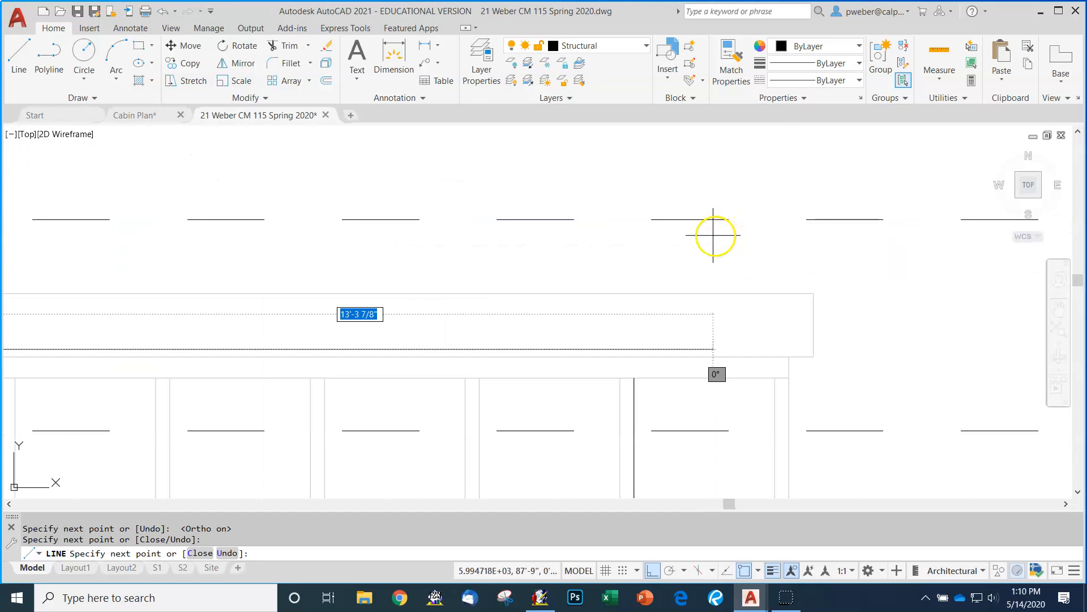
{"action": "left_click", "coordinate": [554, 350]}
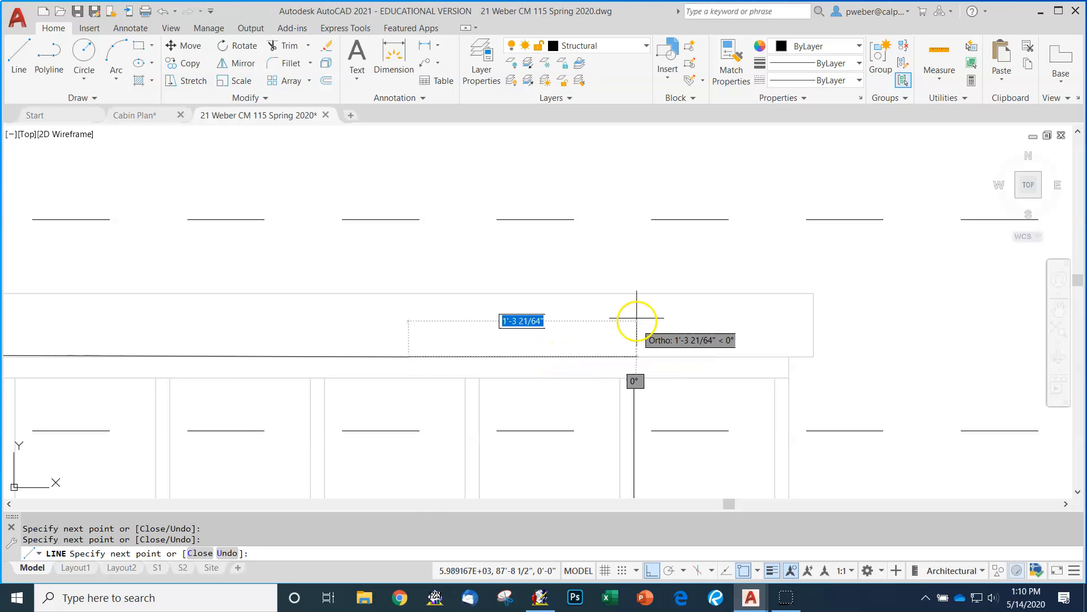
{"action": "key", "text": "Escape"}
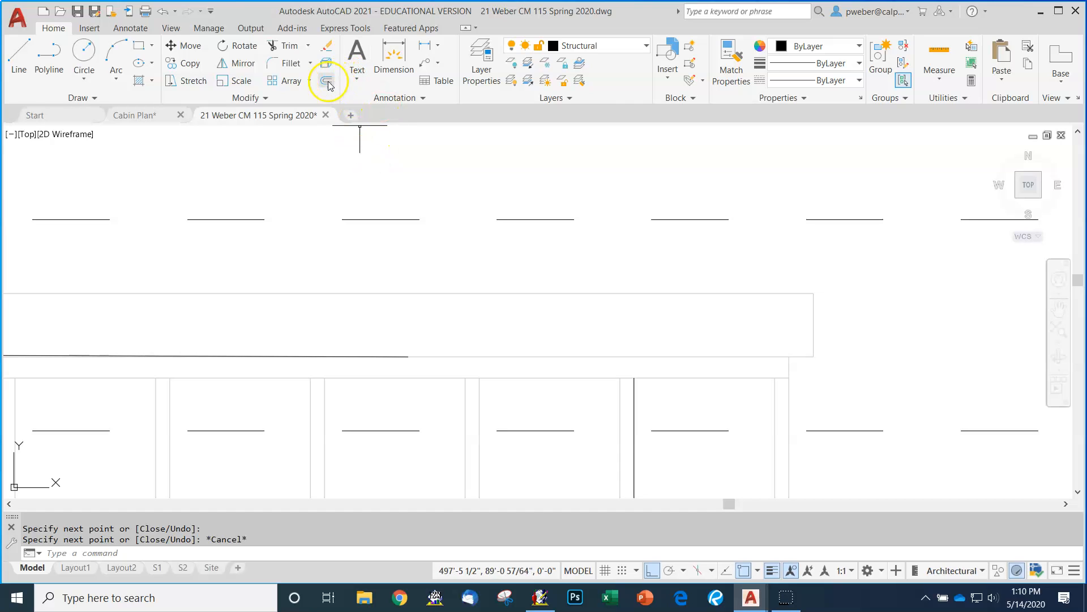
- Fillet the upper stringer line and the vertical riser line with a 0'-0" radius to close the stair opening's upper corner
{"action": "left_click", "coordinate": [301, 68]}
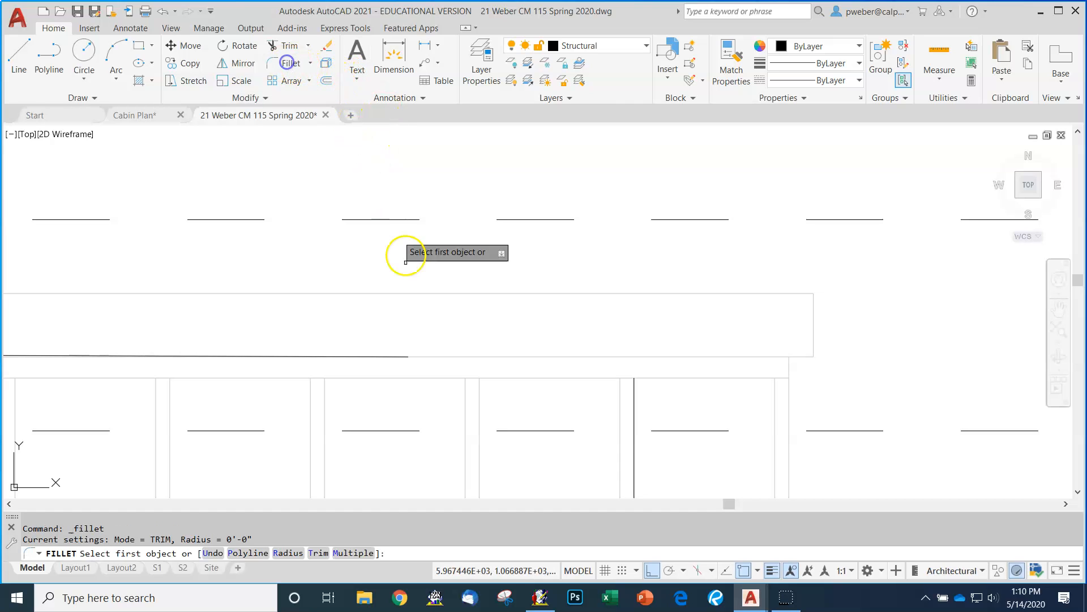
{"action": "left_click", "coordinate": [393, 358]}
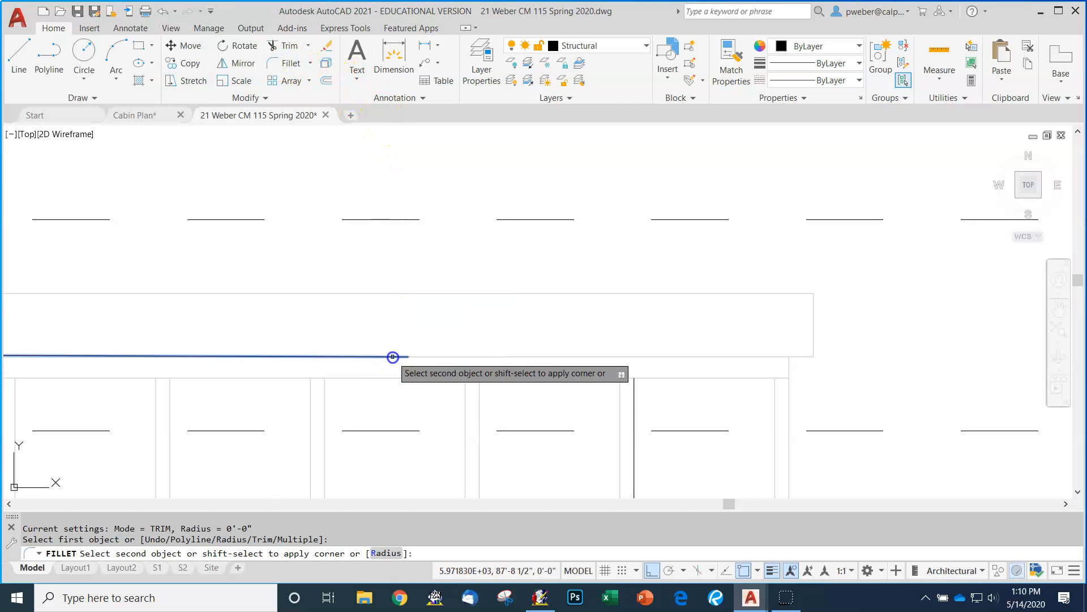
{"action": "left_click", "coordinate": [636, 396]}
{"action": "scroll", "coordinate": [629, 308], "scroll_direction": "down", "scroll_amount": 3}
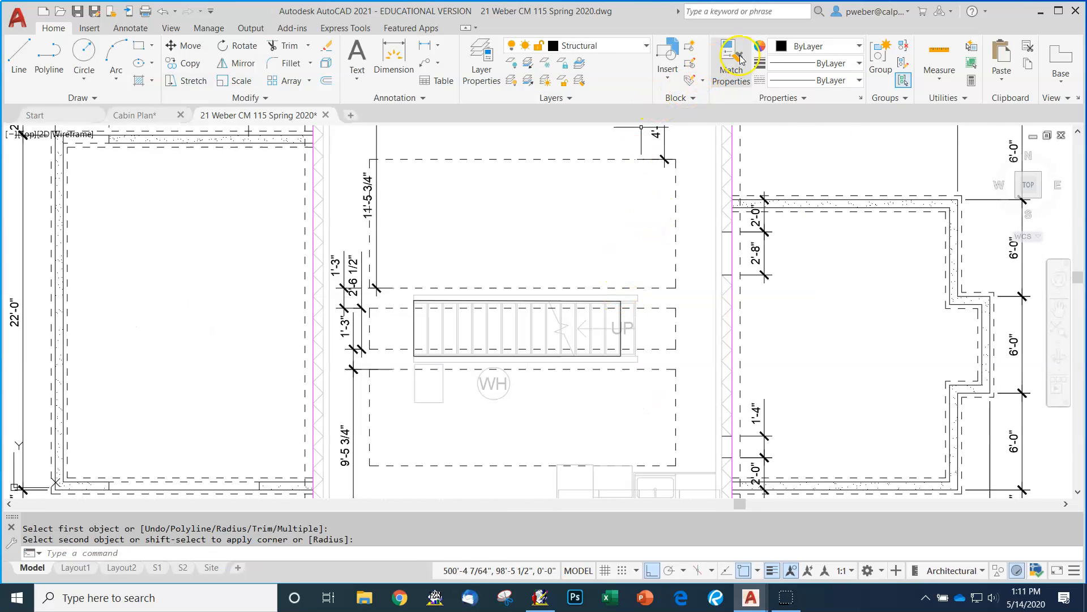
- Match the properties of the central block's magenta right outline to all four lines of the stair opening
{"action": "left_click", "coordinate": [735, 59]}
{"action": "left_click", "coordinate": [733, 316]}
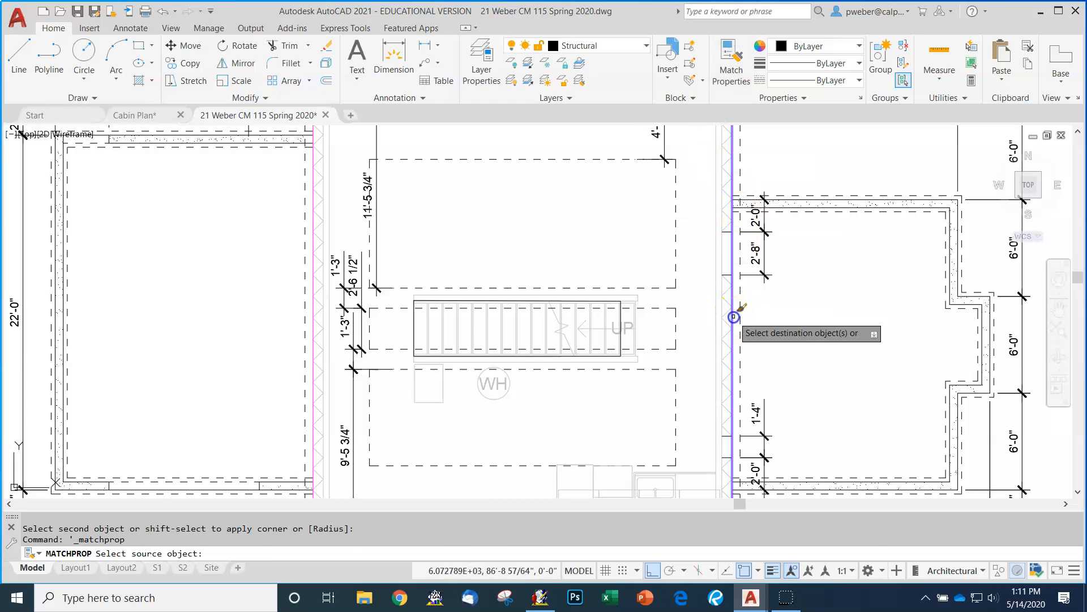
{"action": "left_click", "coordinate": [622, 314]}
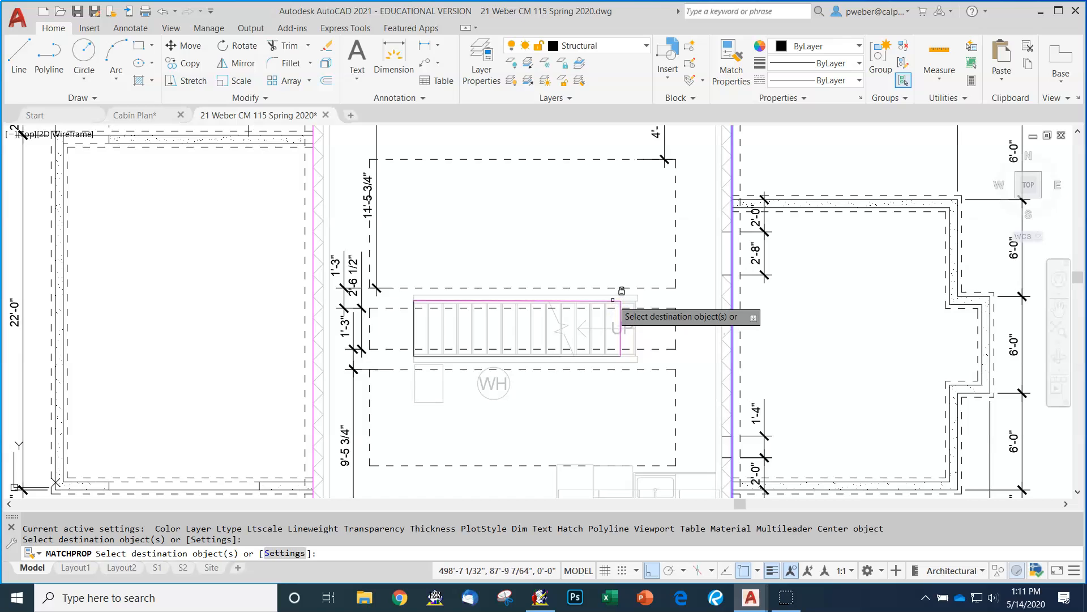
{"action": "left_click", "coordinate": [613, 300]}
{"action": "left_click", "coordinate": [413, 322]}
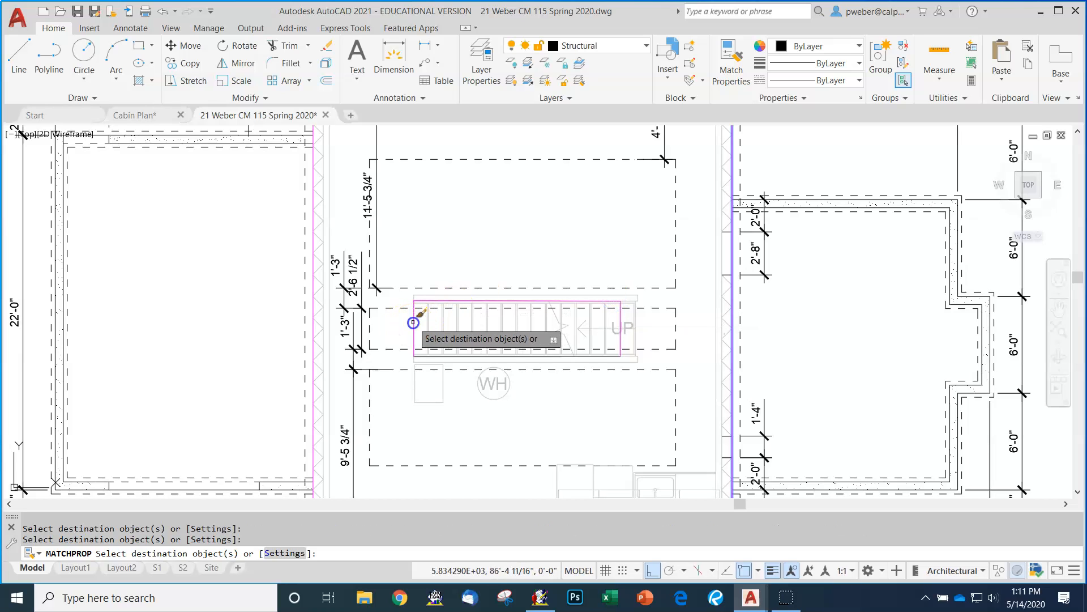
{"action": "left_click", "coordinate": [424, 356]}
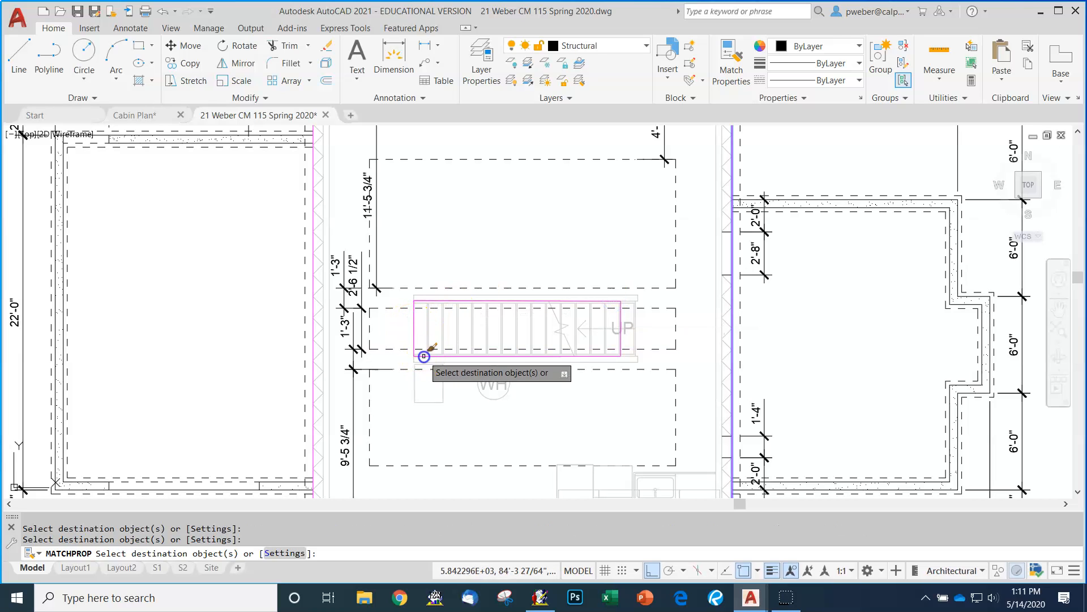
{"action": "left_click", "coordinate": [398, 348]}
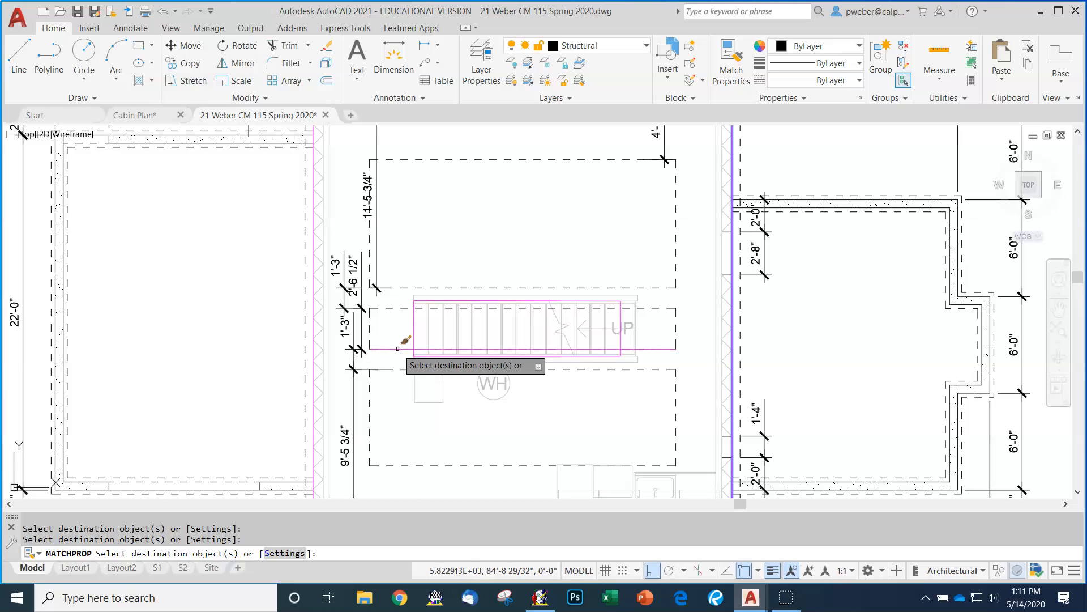
{"action": "left_click", "coordinate": [444, 335]}
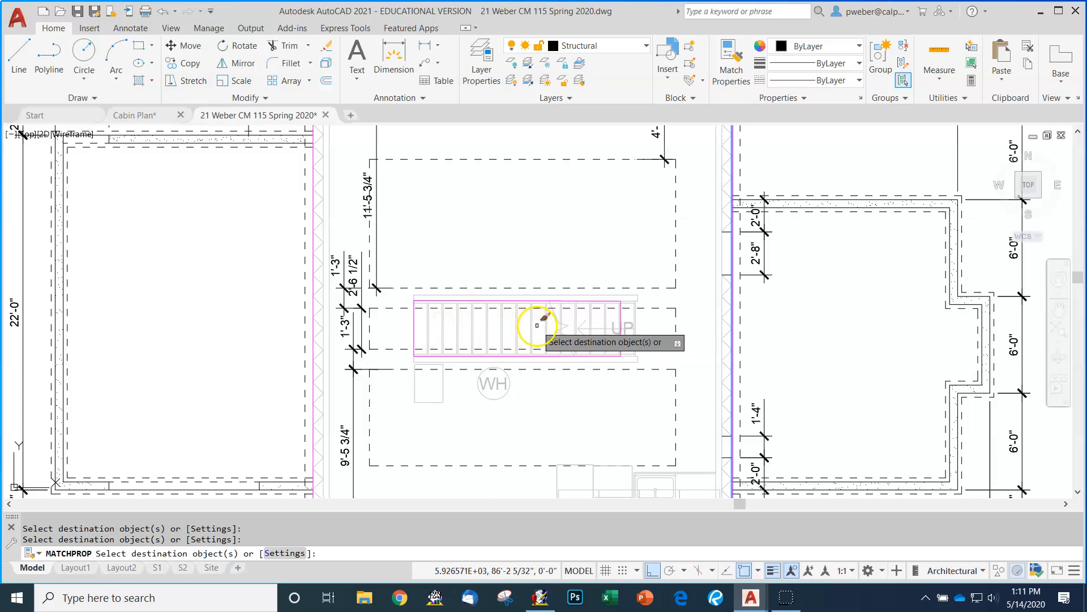
{"action": "key", "text": "Escape"}
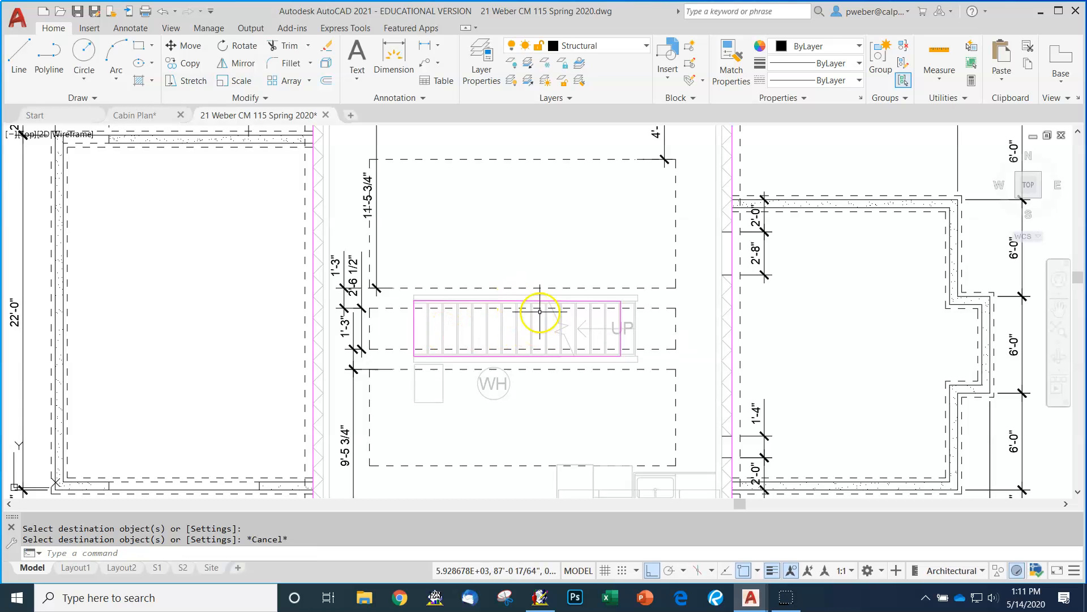
{"action": "scroll", "coordinate": [547, 311], "scroll_direction": "up", "scroll_amount": 4}
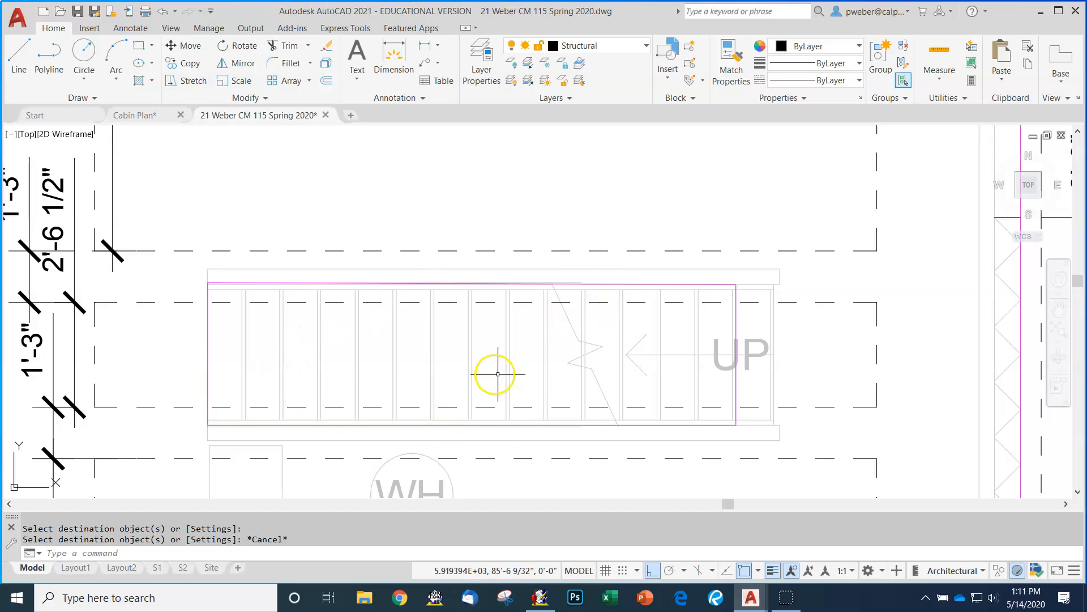
{"action": "scroll", "coordinate": [516, 374], "scroll_direction": "down", "scroll_amount": 8}
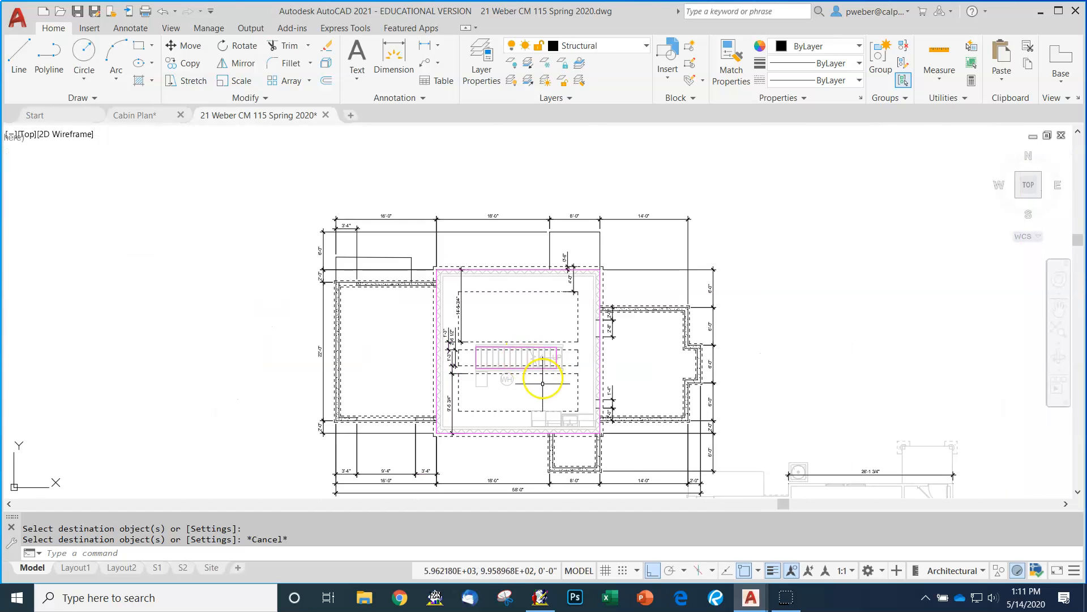
{"action": "scroll", "coordinate": [542, 383], "scroll_direction": "up", "scroll_amount": 5}
{"action": "scroll", "coordinate": [582, 333], "scroll_direction": "down", "scroll_amount": 3}
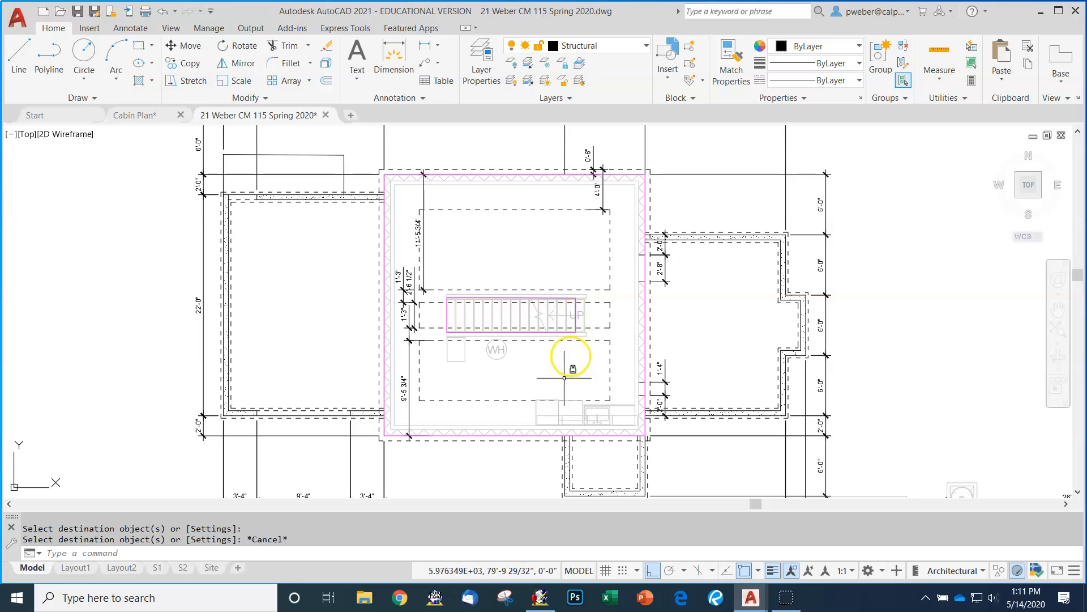
{"action": "scroll", "coordinate": [584, 389], "scroll_direction": "up", "scroll_amount": 2}
{"action": "scroll", "coordinate": [539, 357], "scroll_direction": "down", "scroll_amount": 2}
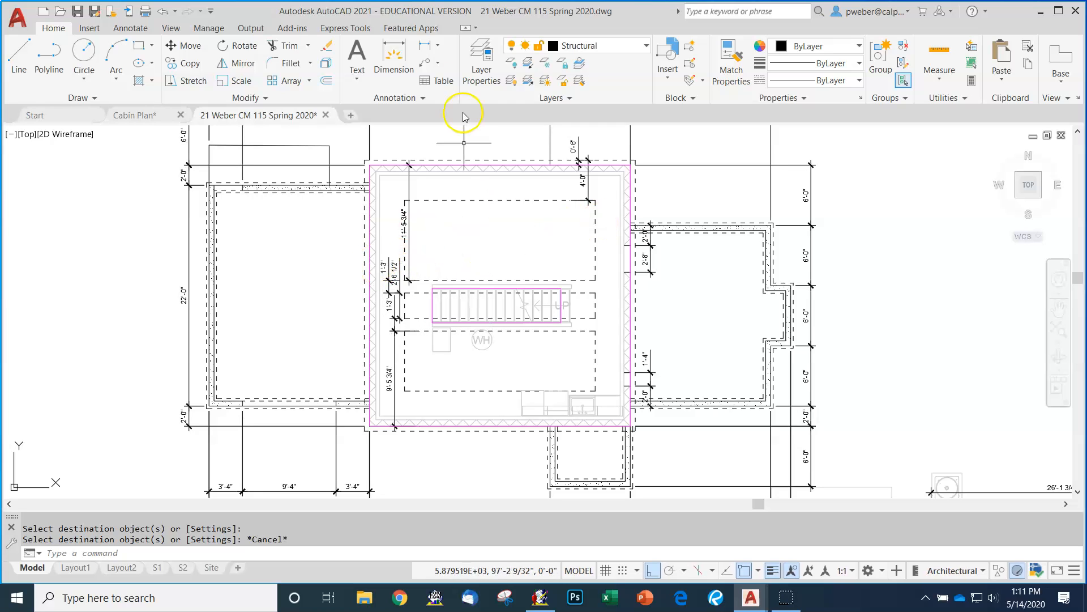
- Offset the central block's magenta left outline inward by 24 inches
{"action": "left_click", "coordinate": [326, 83]}
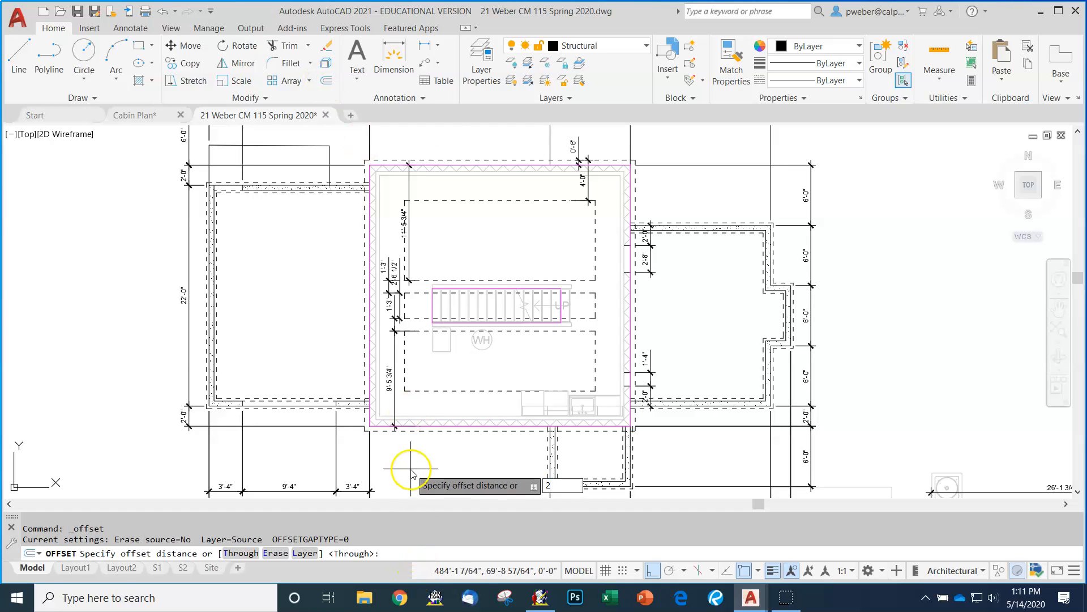
{"action": "key", "text": "Return"}
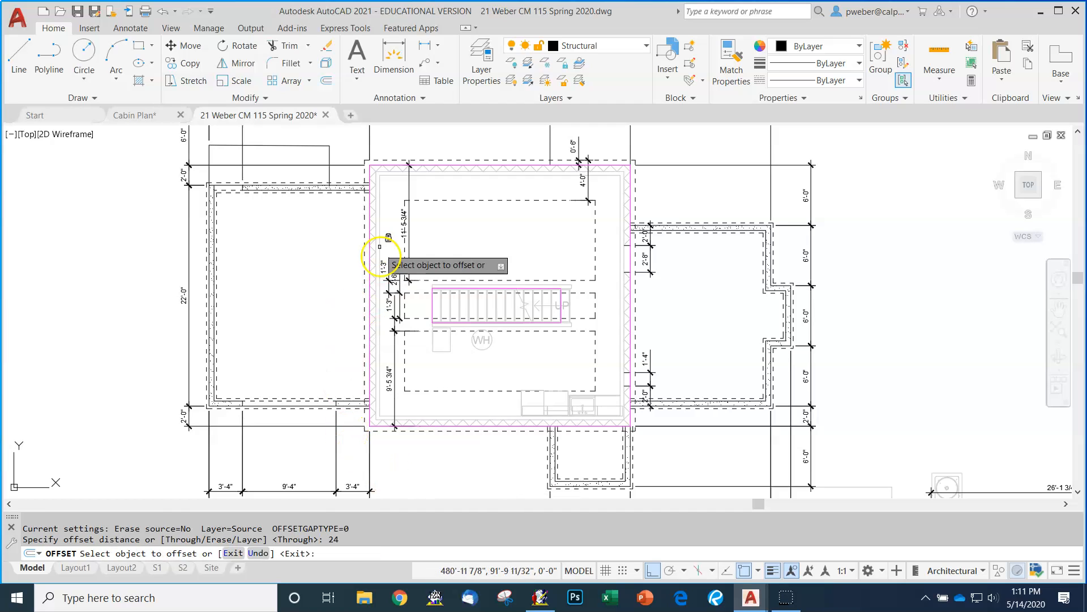
{"action": "left_click", "coordinate": [369, 227]}
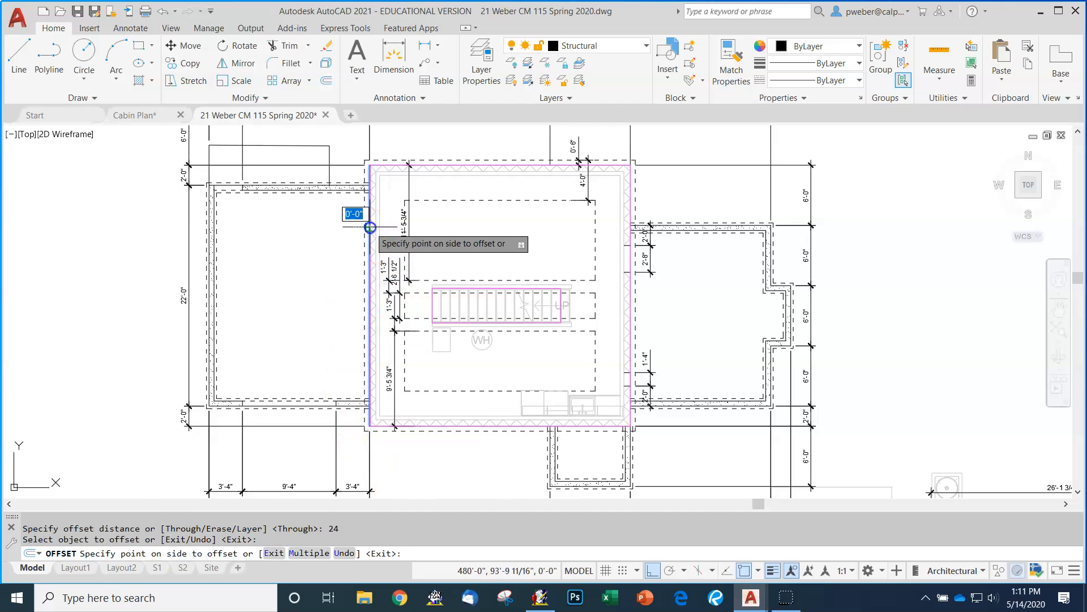
{"action": "left_click", "coordinate": [492, 234]}
{"action": "key", "text": "Escape"}
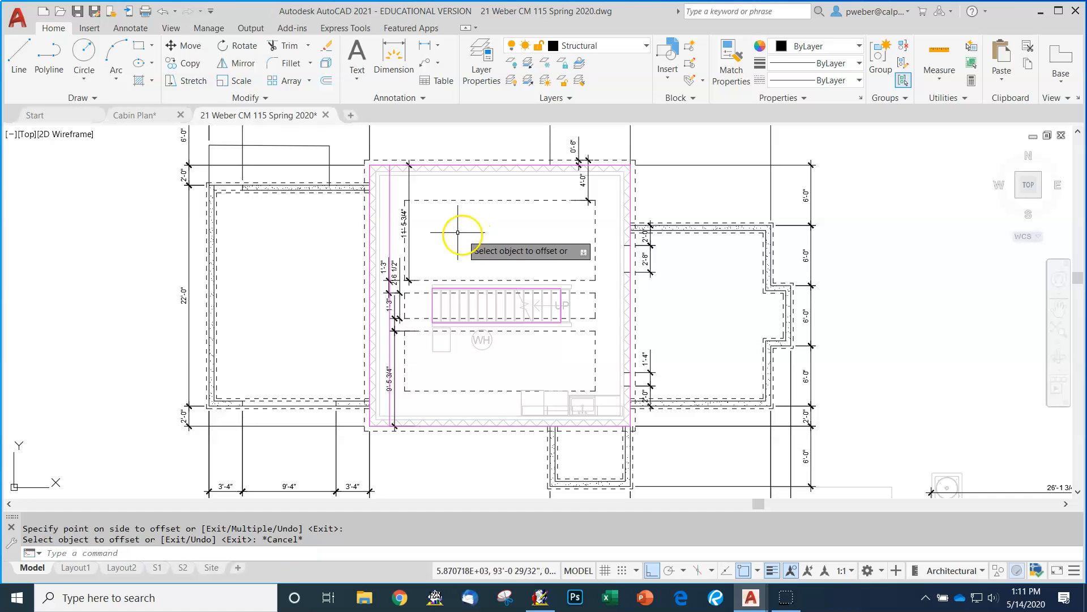
- Match the properties of the left wing's black upper wall line to the newly offset vertical line
{"action": "scroll", "coordinate": [402, 203], "scroll_direction": "up", "scroll_amount": 5}
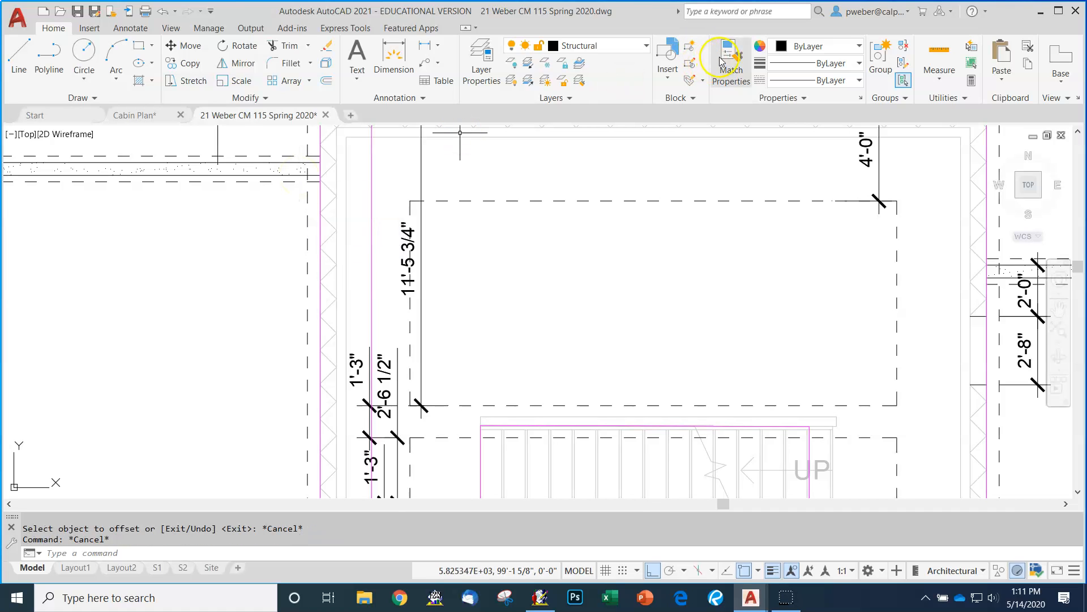
{"action": "left_click", "coordinate": [732, 56]}
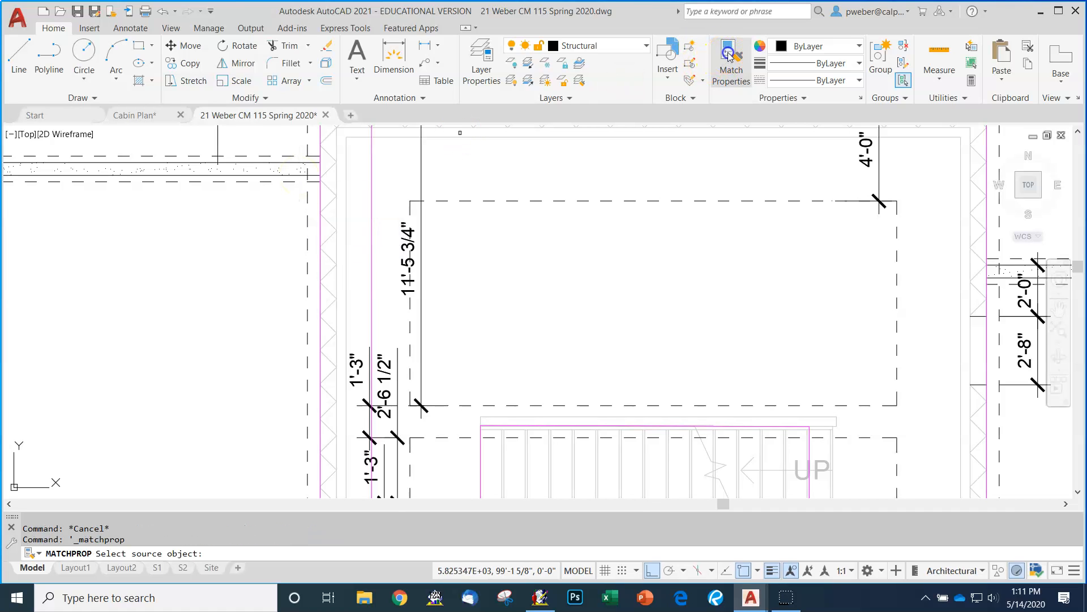
{"action": "left_click", "coordinate": [276, 175]}
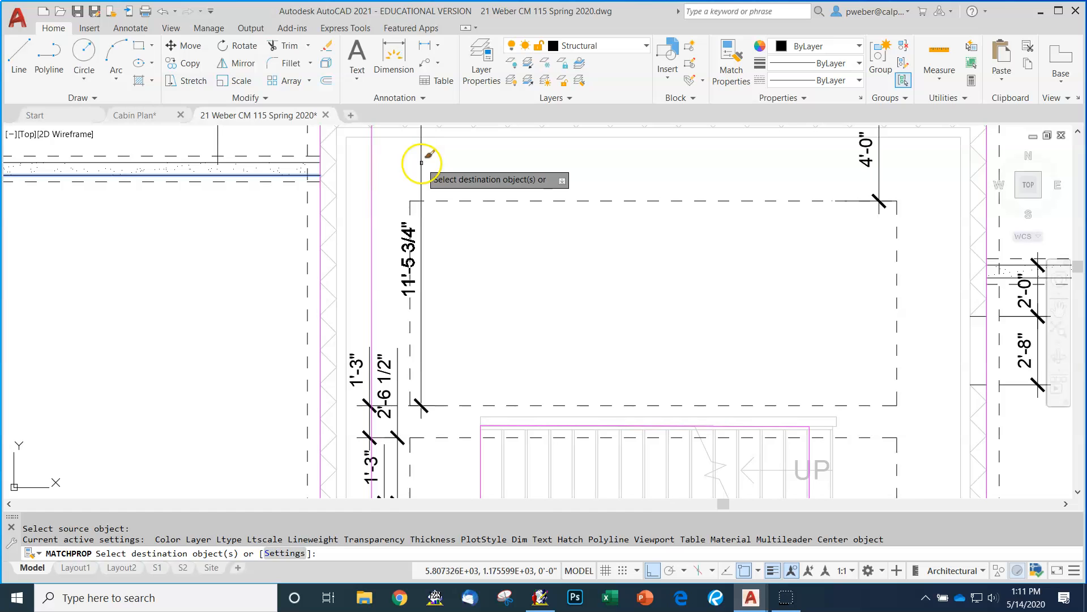
{"action": "left_click", "coordinate": [372, 244]}
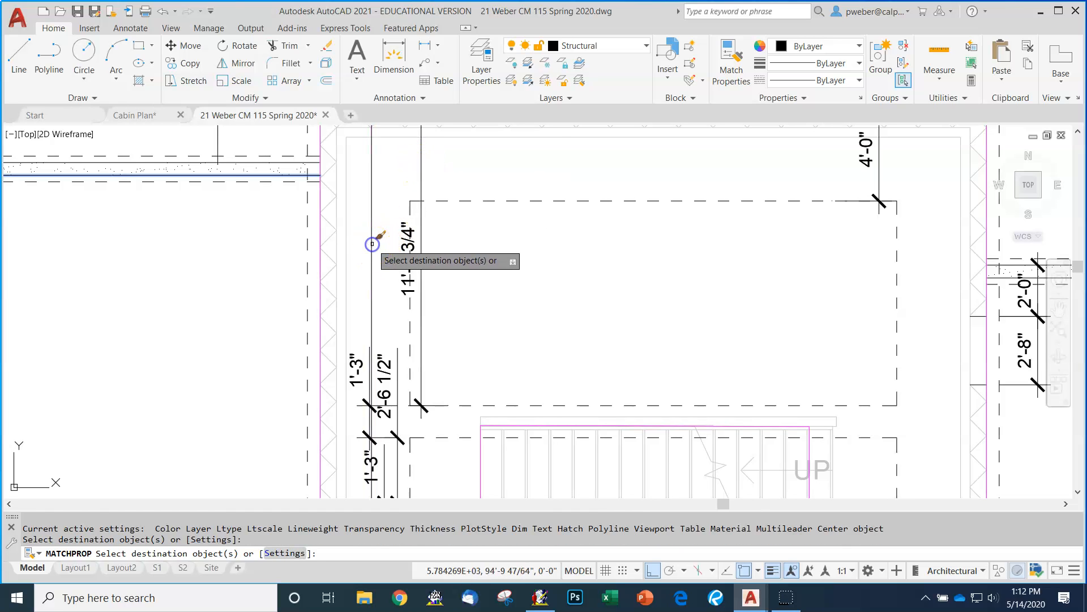
{"action": "key", "text": "Escape"}
- Offset the black vertical line to the right three times at 2'-0" spacing, each copy from the previous one, up to the stair opening
{"action": "scroll", "coordinate": [428, 222], "scroll_direction": "down", "scroll_amount": 5}
{"action": "scroll", "coordinate": [430, 222], "scroll_direction": "up", "scroll_amount": 2}
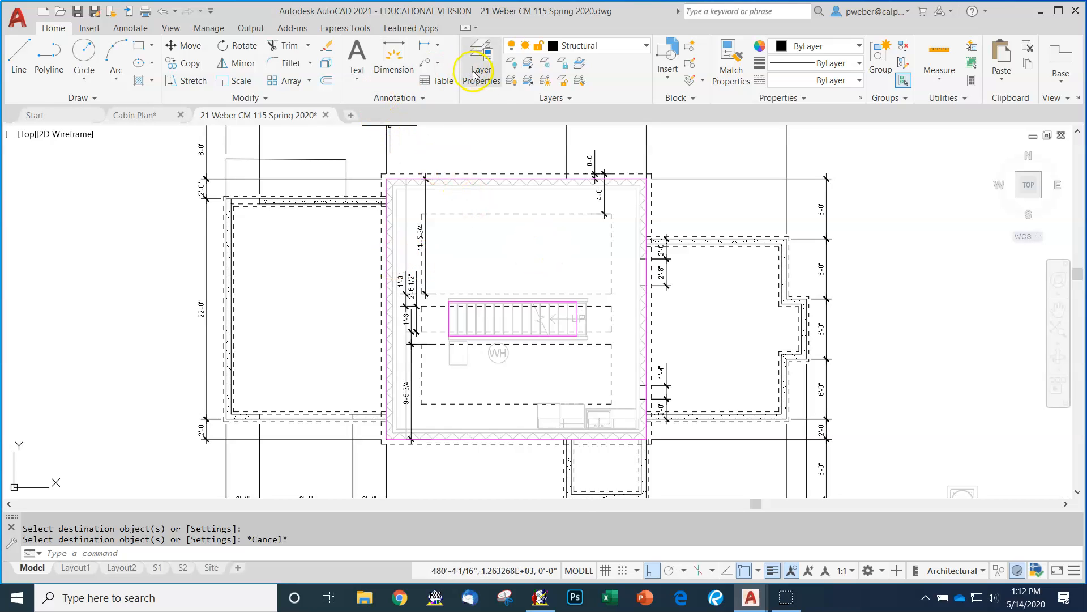
{"action": "left_click", "coordinate": [328, 84]}
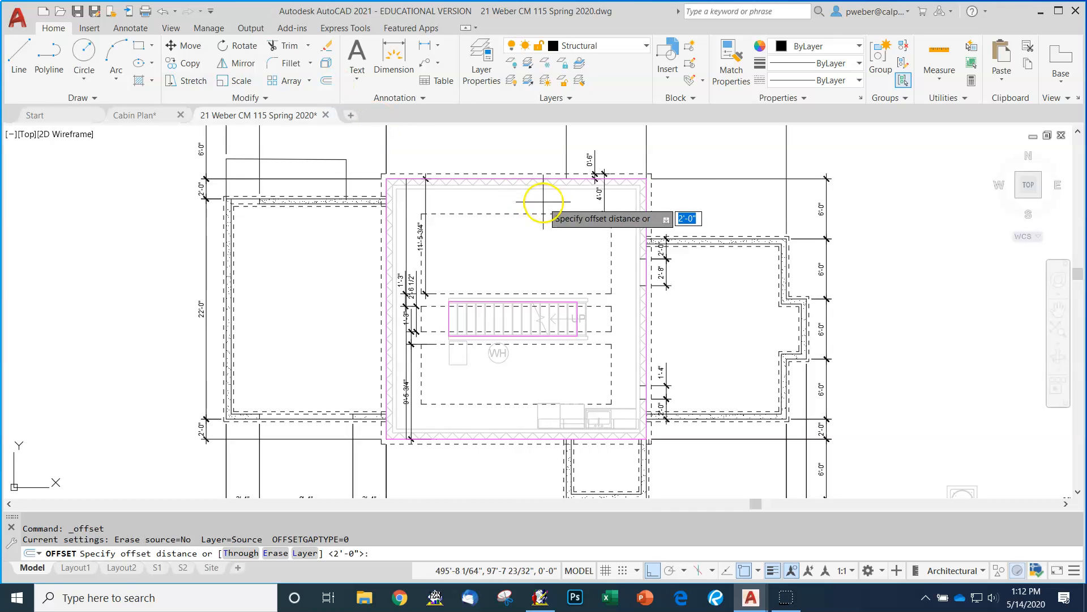
{"action": "key", "text": "Return"}
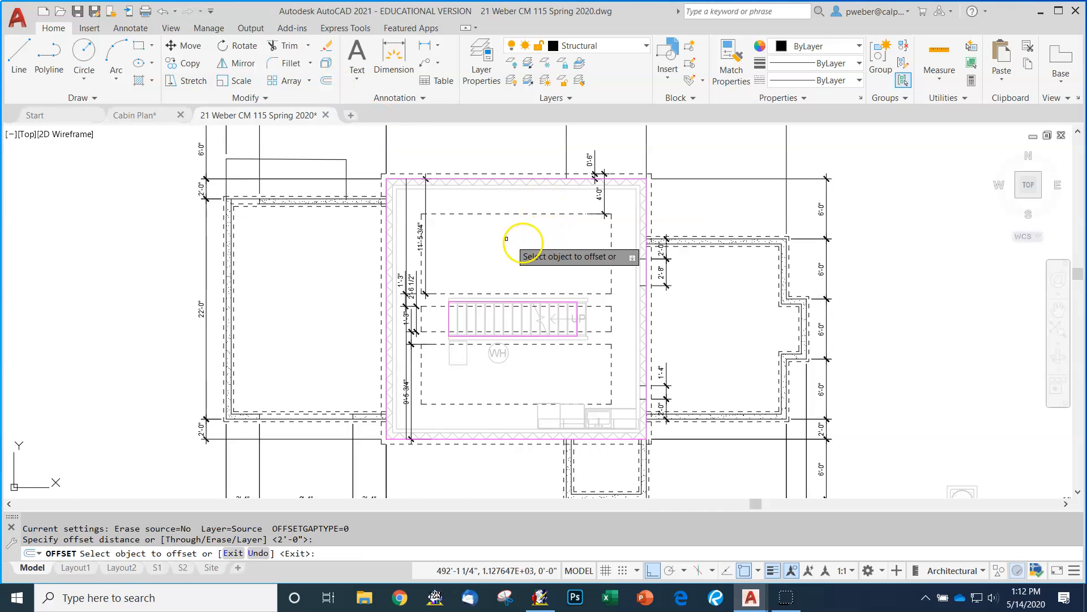
{"action": "left_click", "coordinate": [410, 213]}
{"action": "left_click", "coordinate": [480, 213]}
{"action": "scroll", "coordinate": [444, 244], "scroll_direction": "up", "scroll_amount": 2}
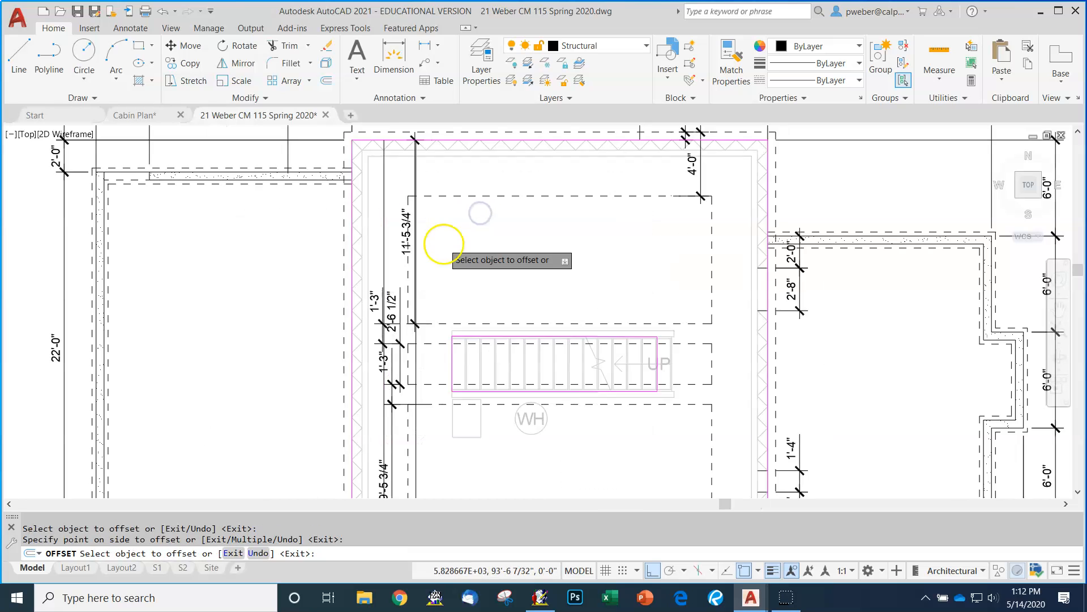
{"action": "scroll", "coordinate": [444, 243], "scroll_direction": "up", "scroll_amount": 2}
{"action": "left_click", "coordinate": [399, 398]}
{"action": "left_click", "coordinate": [635, 275]}
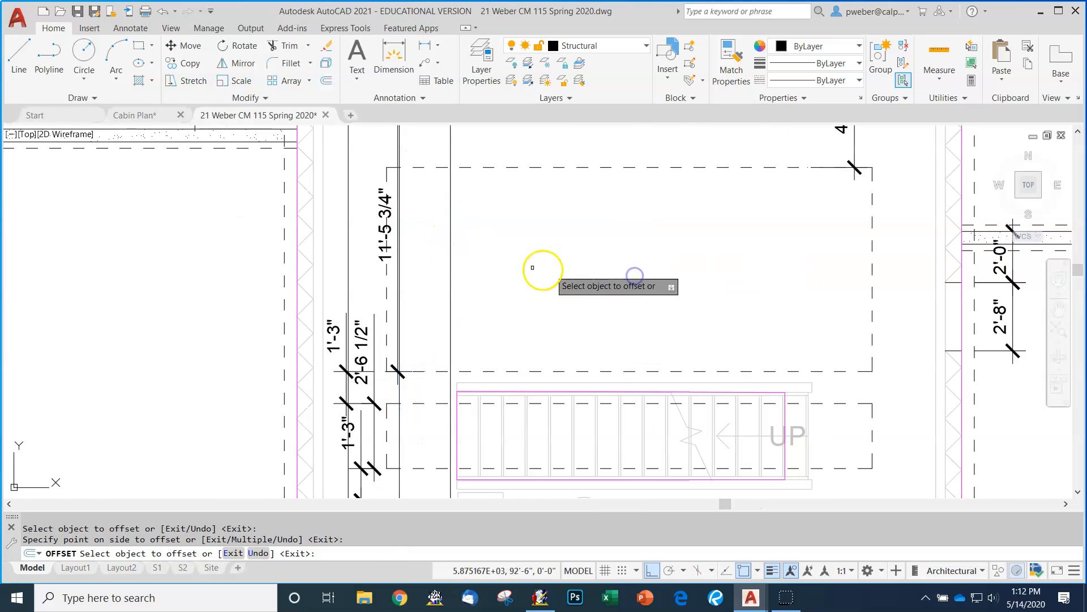
{"action": "left_click", "coordinate": [451, 260]}
{"action": "left_click", "coordinate": [508, 269]}
{"action": "scroll", "coordinate": [558, 222], "scroll_direction": "down", "scroll_amount": 3}
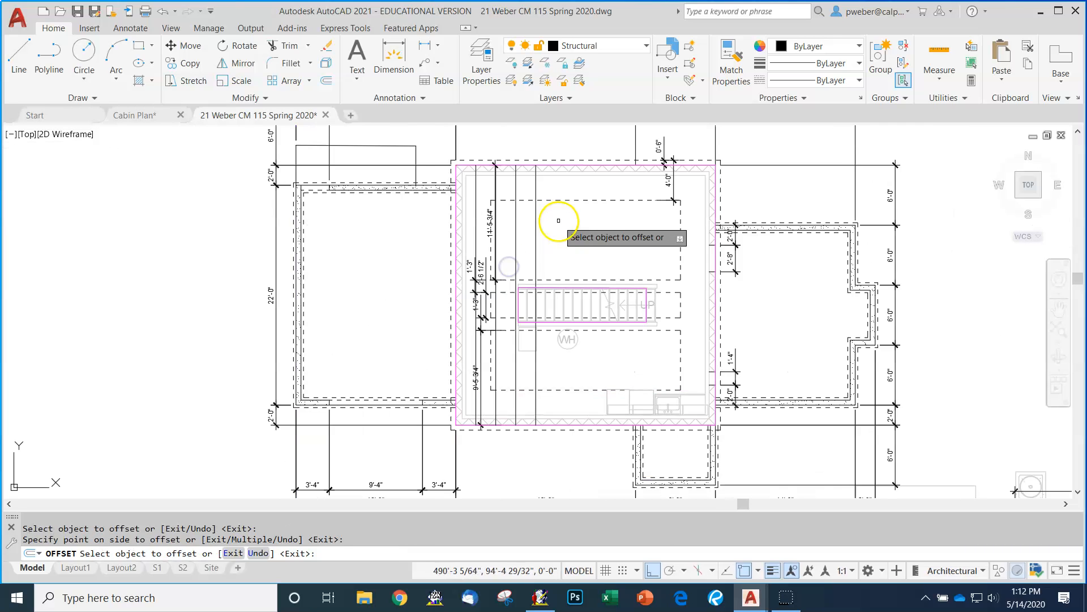
{"action": "scroll", "coordinate": [556, 295], "scroll_direction": "up", "scroll_amount": 2}
{"action": "scroll", "coordinate": [541, 323], "scroll_direction": "up", "scroll_amount": 4}
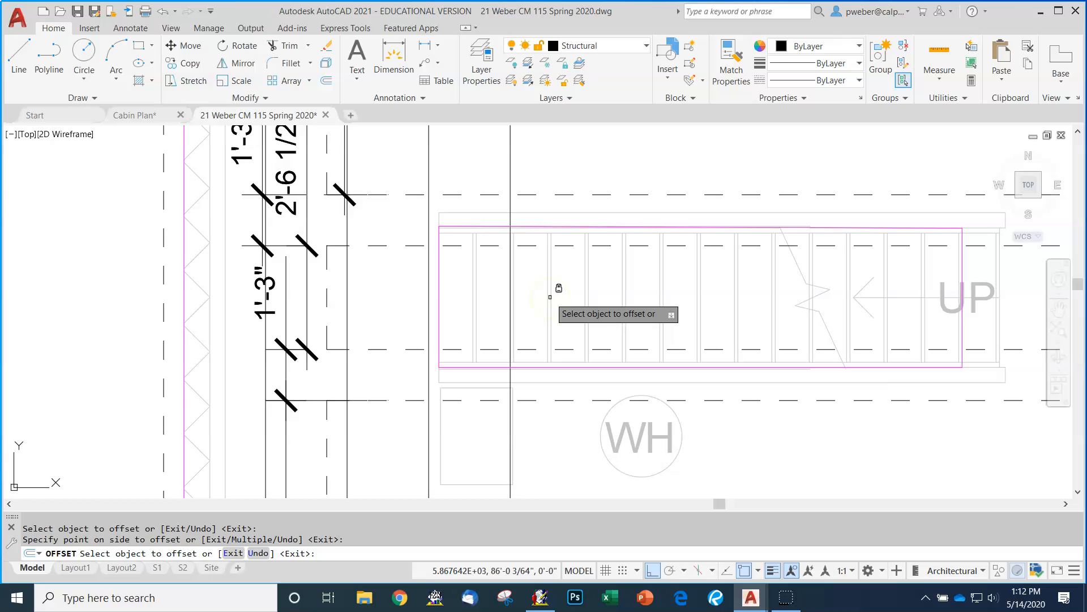
{"action": "key", "text": "Escape"}
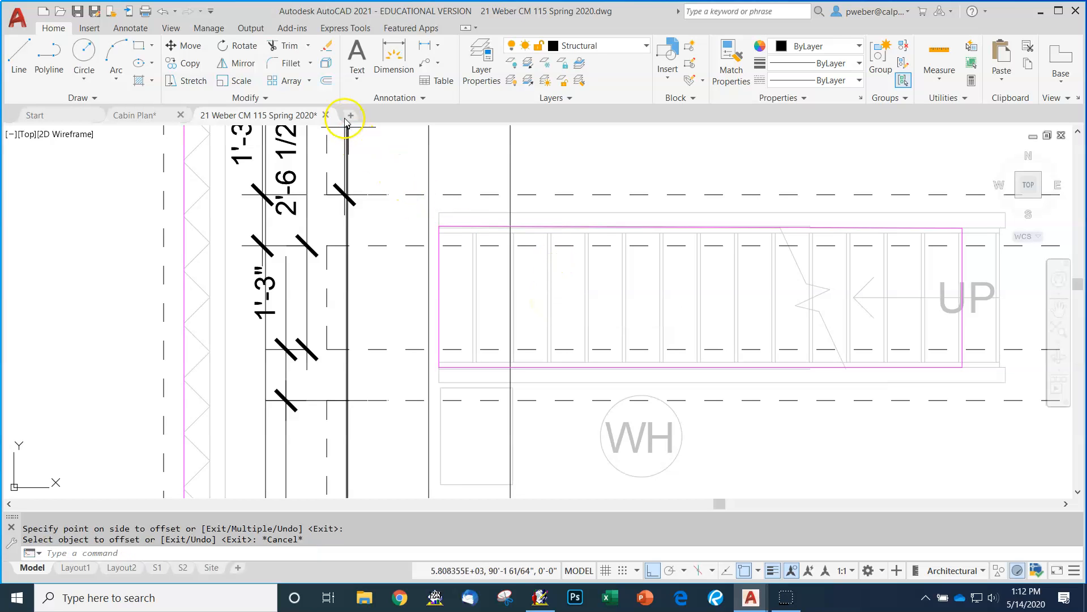
- Trim away the portion of the rightmost vertical framing line that crosses inside the stair opening
{"action": "left_click", "coordinate": [296, 51]}
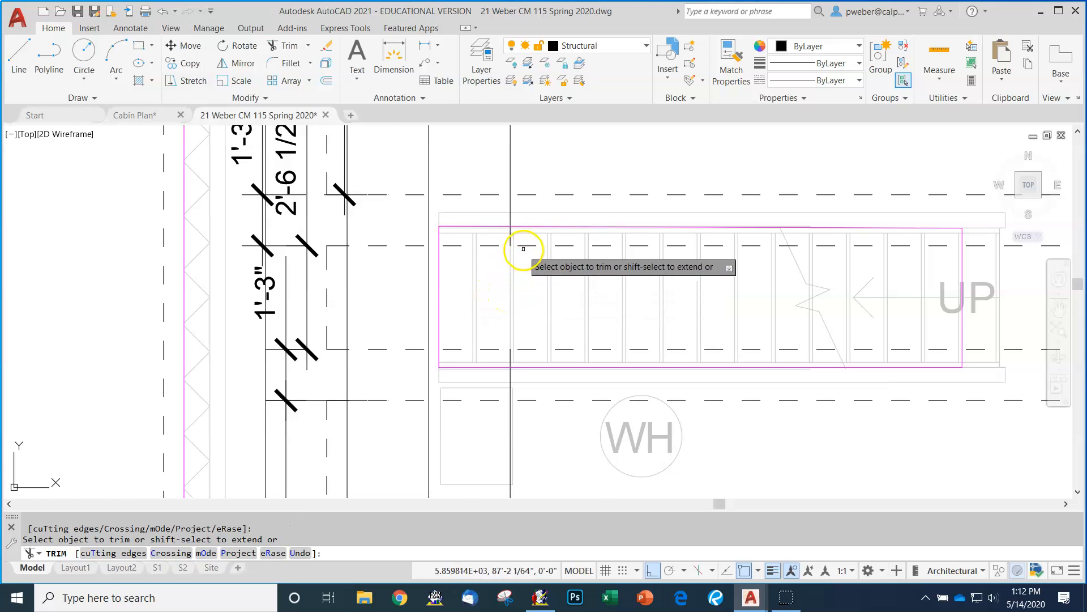
{"action": "scroll", "coordinate": [517, 243], "scroll_direction": "up", "scroll_amount": 2}
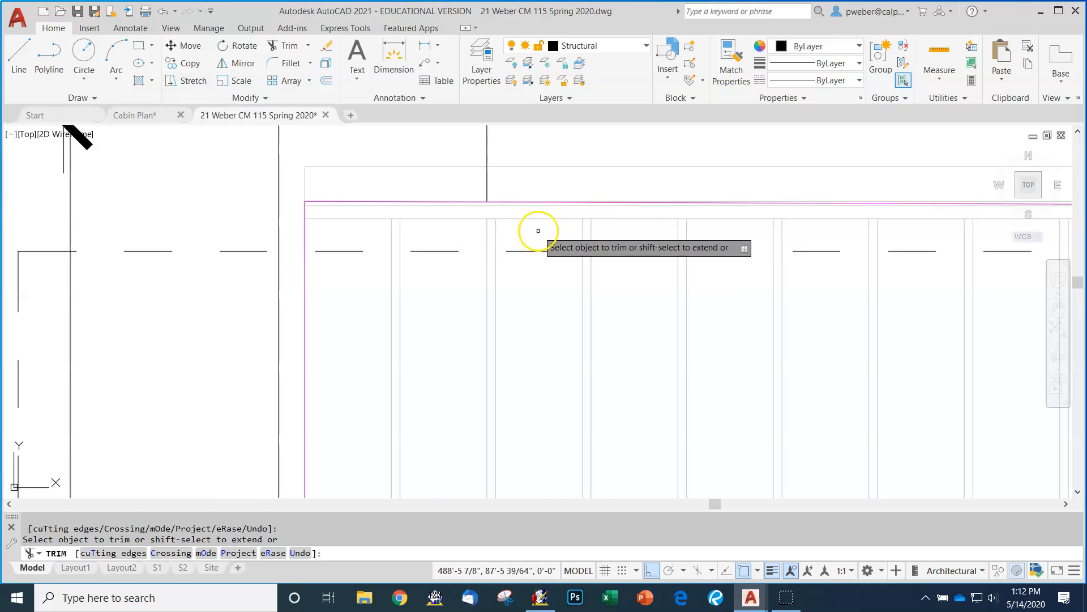
{"action": "scroll", "coordinate": [504, 214], "scroll_direction": "down", "scroll_amount": 2}
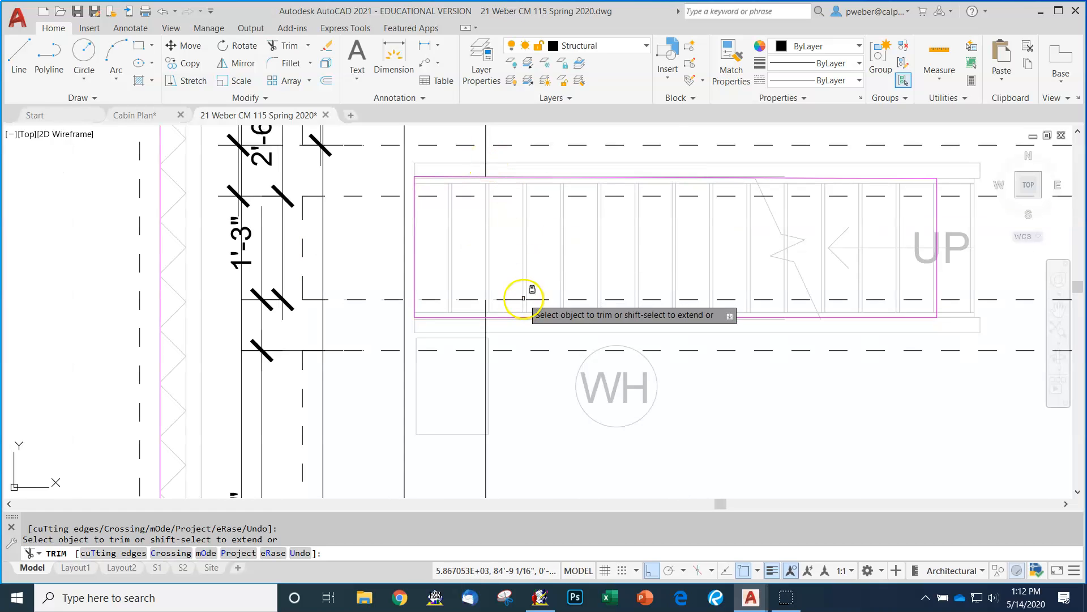
{"action": "scroll", "coordinate": [509, 328], "scroll_direction": "up", "scroll_amount": 2}
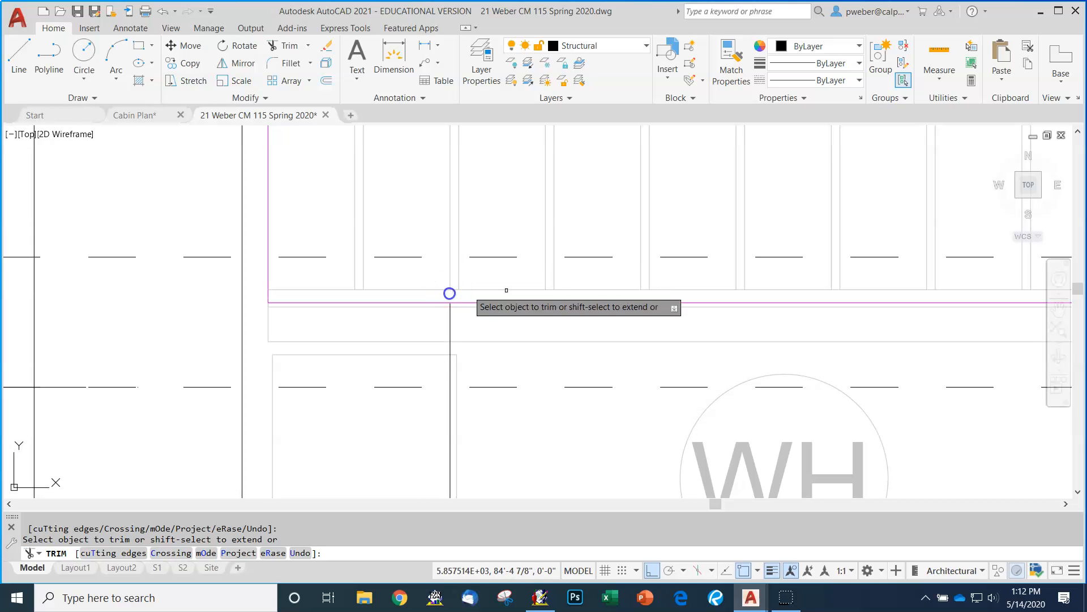
{"action": "scroll", "coordinate": [495, 310], "scroll_direction": "down", "scroll_amount": 2}
{"action": "scroll", "coordinate": [495, 309], "scroll_direction": "down", "scroll_amount": 5}
{"action": "key", "text": "Escape"}
- Examine the trimmed framing line's ends at the stair opening's edges and at the central block's upper wall
{"action": "scroll", "coordinate": [482, 283], "scroll_direction": "up", "scroll_amount": 4}
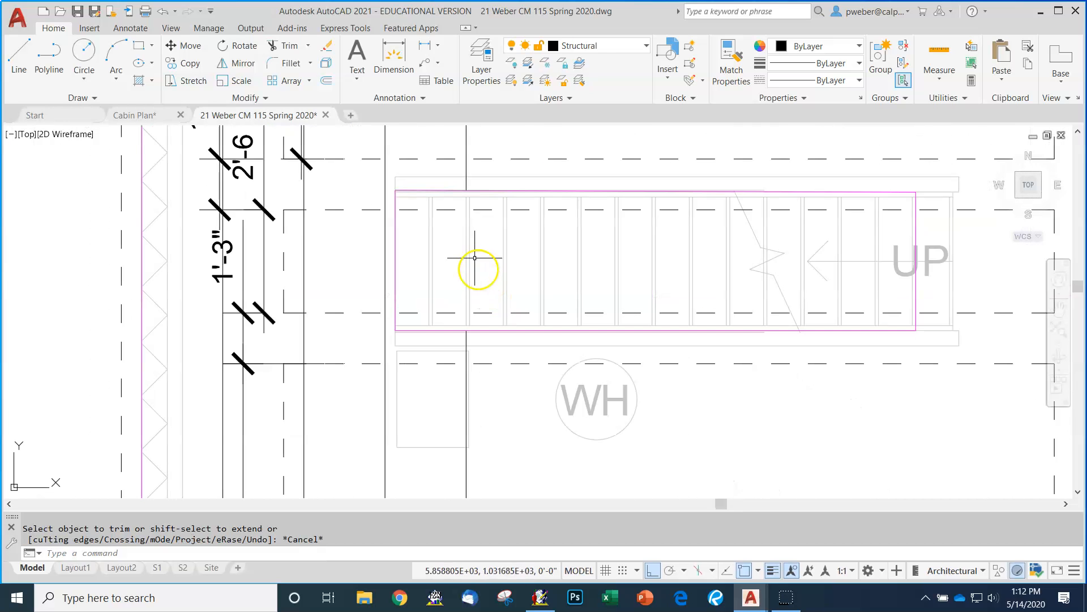
{"action": "scroll", "coordinate": [496, 337], "scroll_direction": "up", "scroll_amount": 4}
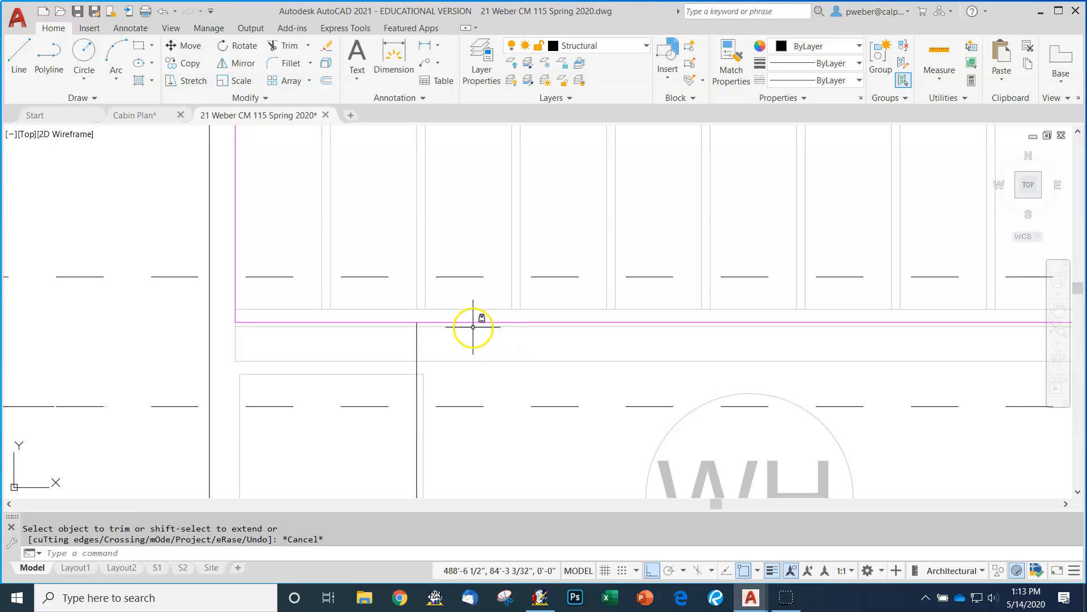
{"action": "scroll", "coordinate": [473, 327], "scroll_direction": "down", "scroll_amount": 6}
{"action": "key", "text": "Escape"}
{"action": "scroll", "coordinate": [461, 315], "scroll_direction": "down", "scroll_amount": 2}
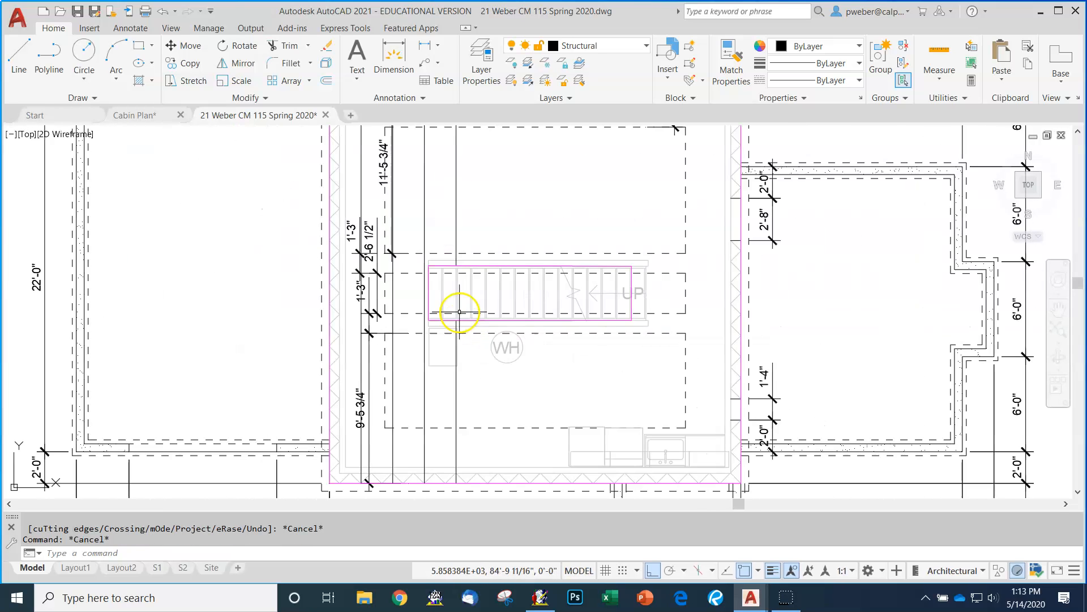
{"action": "scroll", "coordinate": [448, 185], "scroll_direction": "down", "scroll_amount": 4}
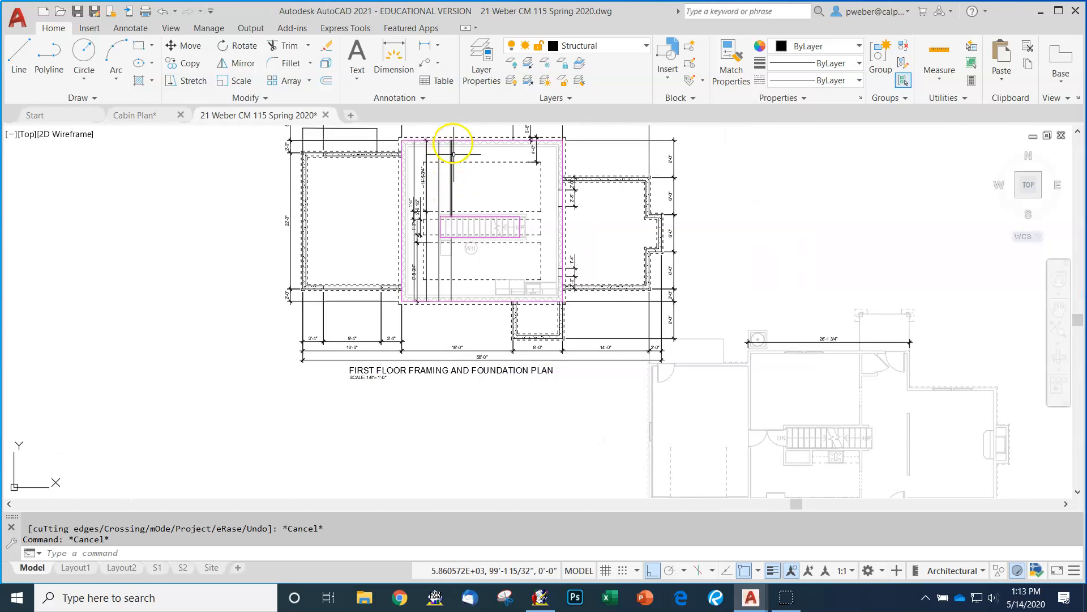
{"action": "scroll", "coordinate": [453, 136], "scroll_direction": "up", "scroll_amount": 6}
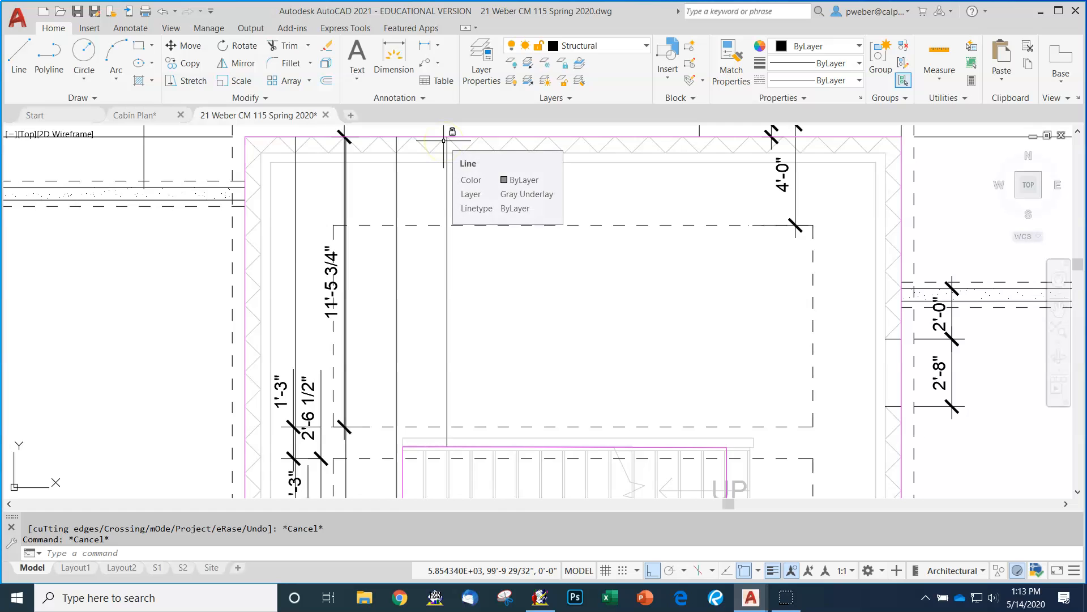
{"action": "scroll", "coordinate": [444, 140], "scroll_direction": "down", "scroll_amount": 6}
{"action": "scroll", "coordinate": [456, 208], "scroll_direction": "up", "scroll_amount": 8}
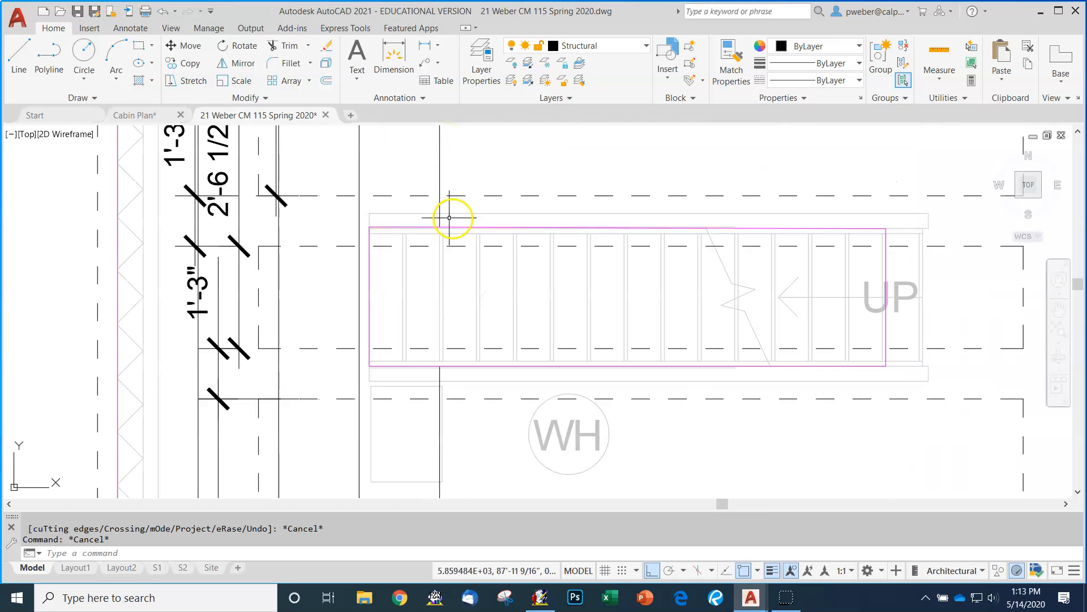
{"action": "scroll", "coordinate": [445, 213], "scroll_direction": "down", "scroll_amount": 6}
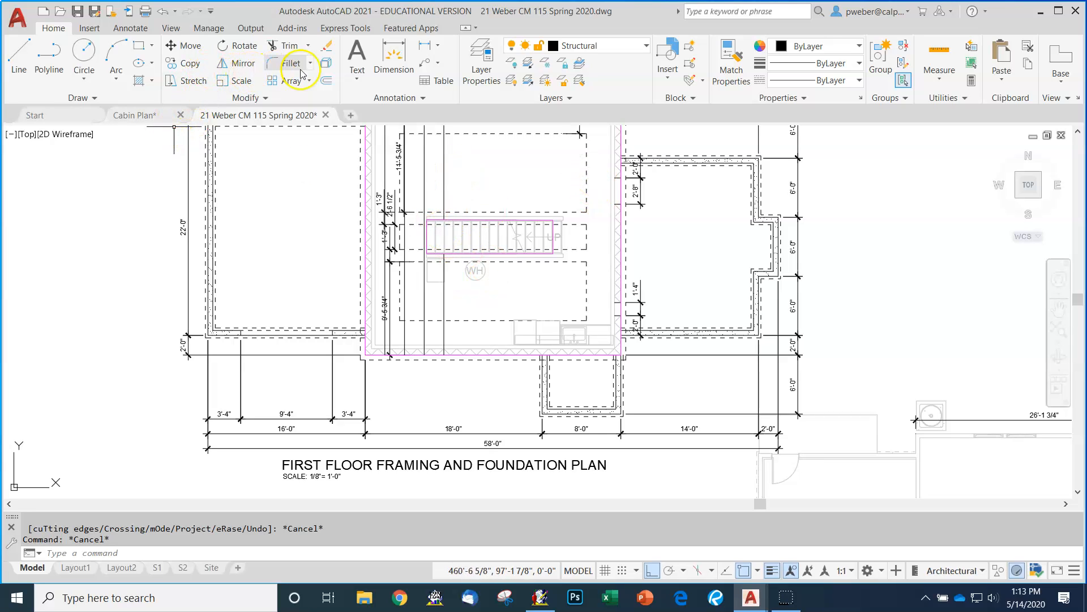
- Offset the framing line segment above the stair opening to the right six times at 2'-0" spacing, each copy from the previous one
{"action": "left_click", "coordinate": [326, 83]}
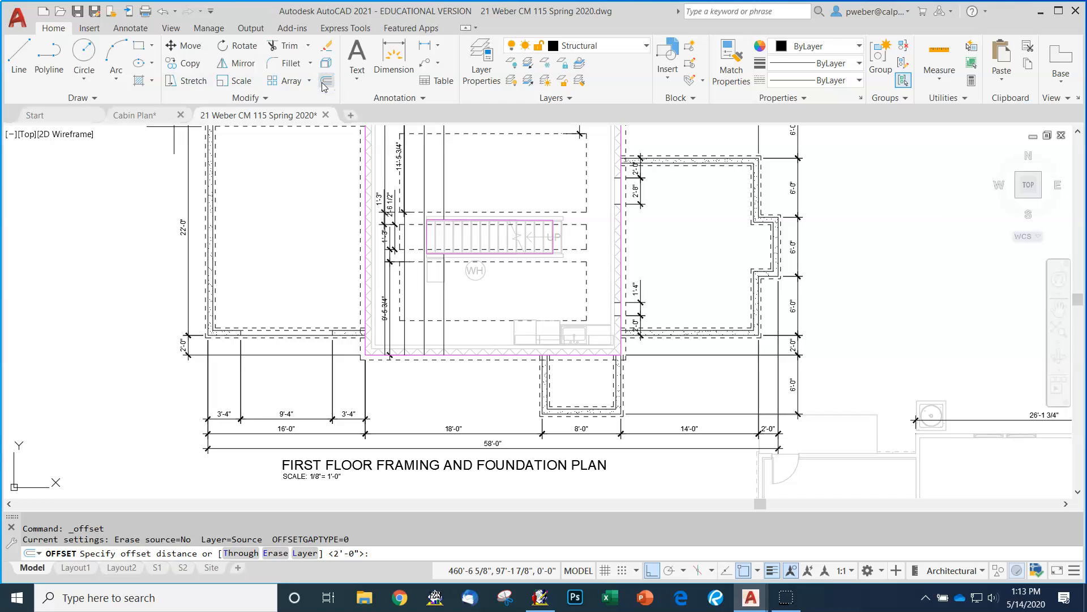
{"action": "key", "text": "Return"}
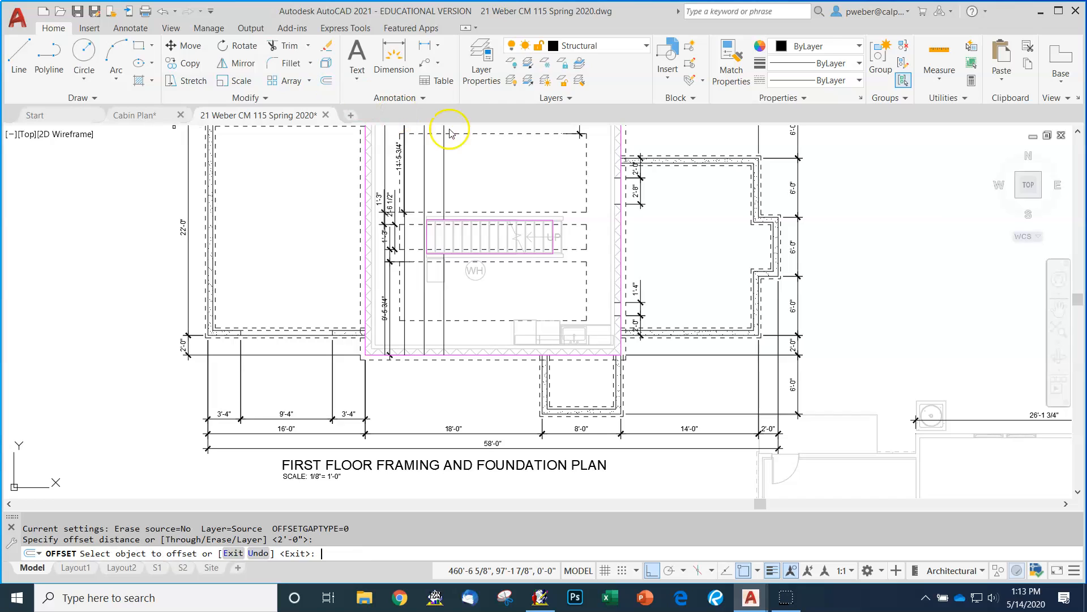
{"action": "left_click", "coordinate": [444, 175]}
{"action": "left_click", "coordinate": [490, 180]}
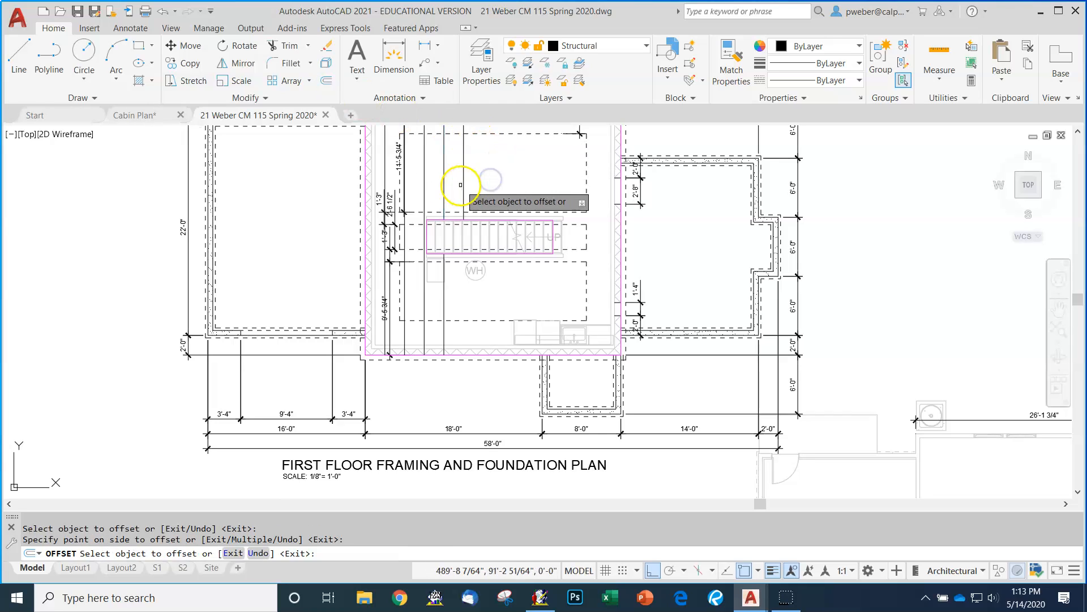
{"action": "left_click", "coordinate": [465, 187]}
{"action": "left_click", "coordinate": [521, 177]}
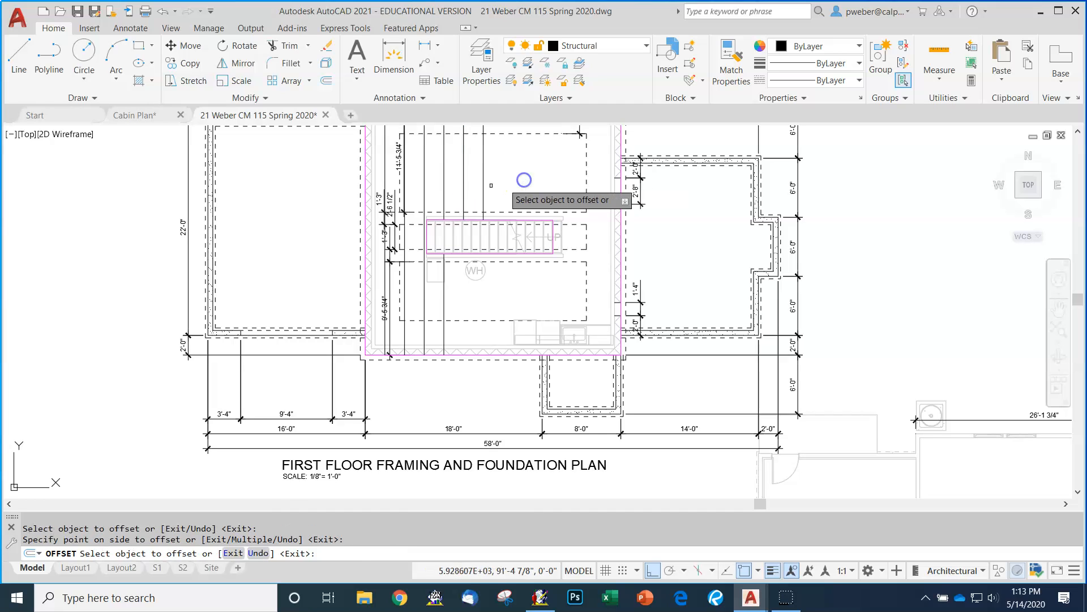
{"action": "left_click", "coordinate": [483, 187]}
{"action": "left_click", "coordinate": [556, 180]}
{"action": "left_click", "coordinate": [501, 184]}
{"action": "left_click", "coordinate": [540, 185]}
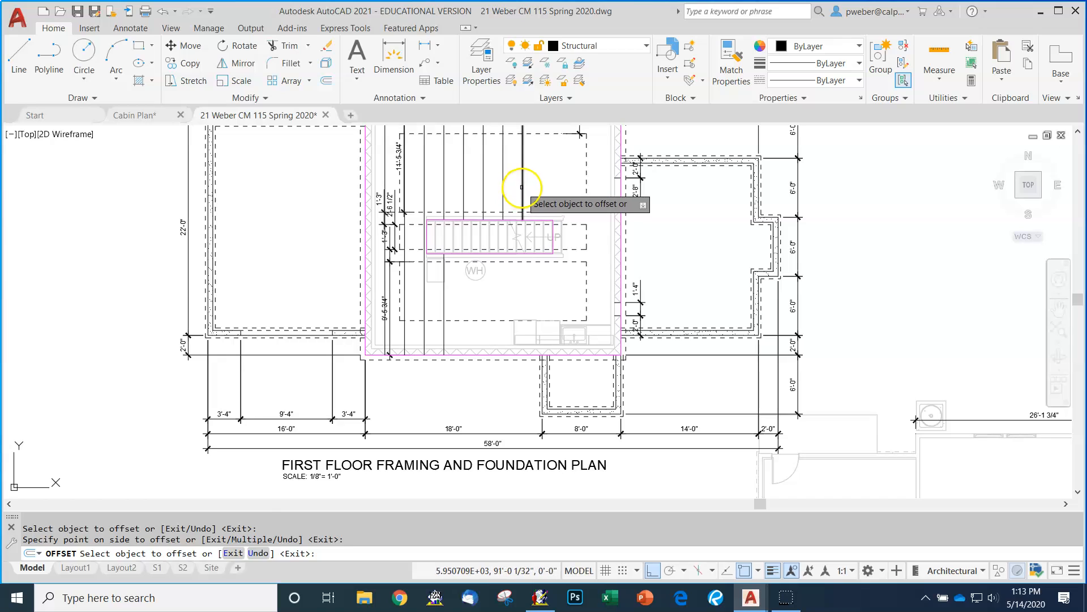
{"action": "left_click", "coordinate": [552, 178]}
{"action": "left_click", "coordinate": [570, 188]}
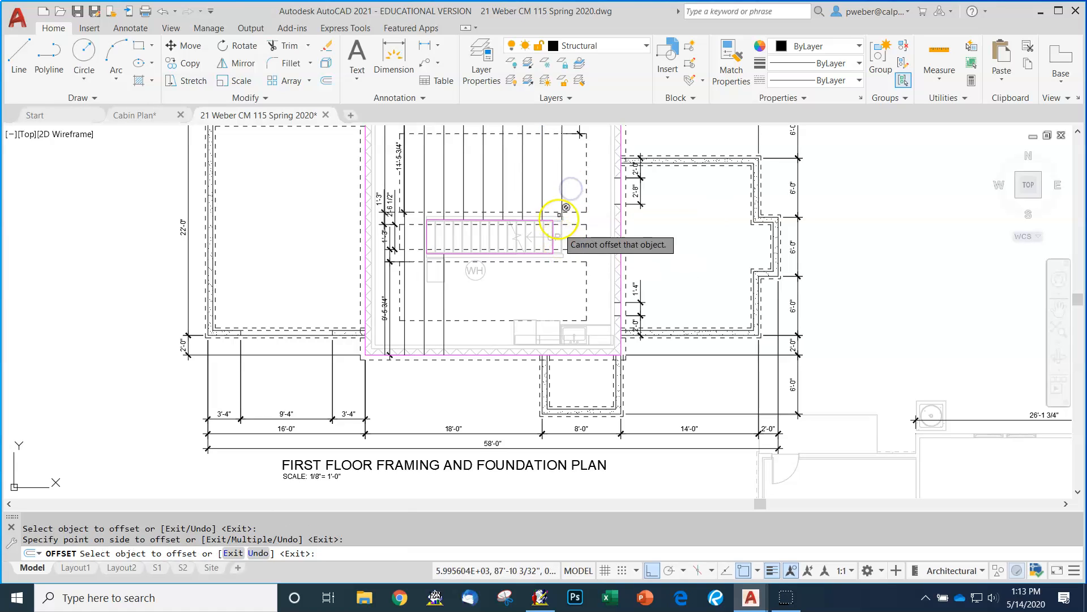
- Offset the framing line segment below the stair opening to the right five times at 2'-0" spacing, each copy from the previous one
{"action": "left_click", "coordinate": [444, 288]}
{"action": "left_click", "coordinate": [449, 290]}
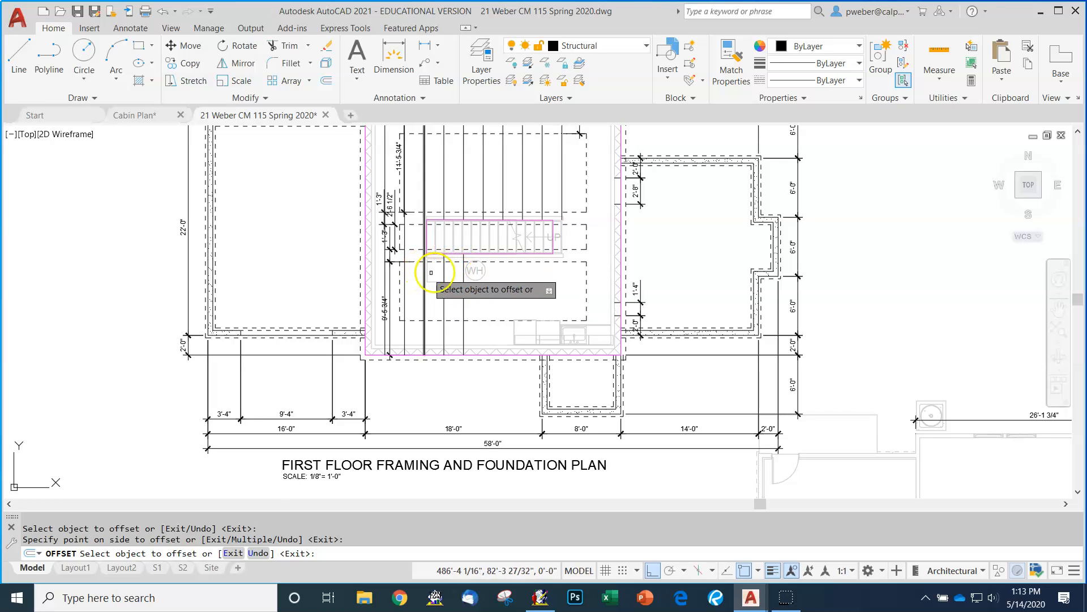
{"action": "left_click", "coordinate": [464, 286]}
{"action": "left_click", "coordinate": [490, 289]}
{"action": "left_click", "coordinate": [484, 294]}
{"action": "left_click", "coordinate": [513, 291]}
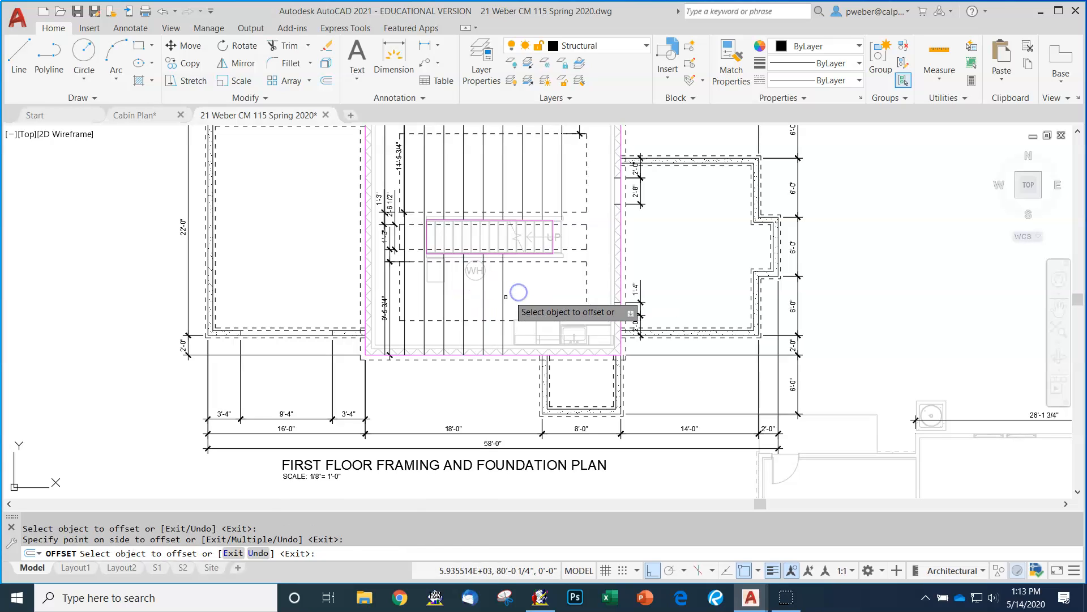
{"action": "left_click", "coordinate": [502, 292]}
{"action": "left_click", "coordinate": [538, 297]}
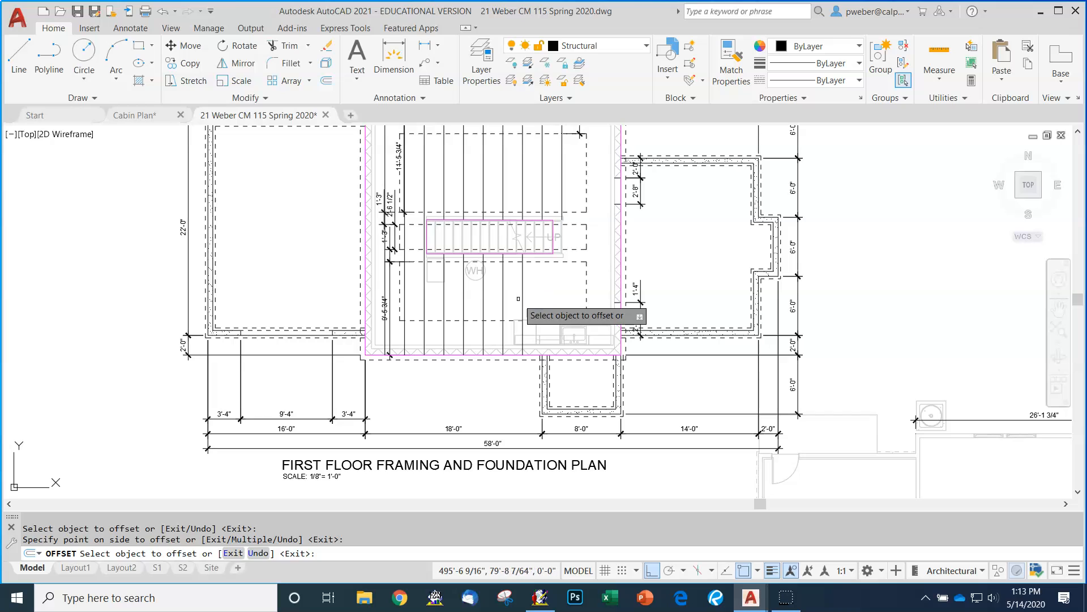
{"action": "left_click", "coordinate": [522, 295]}
{"action": "left_click", "coordinate": [540, 295]}
{"action": "left_click", "coordinate": [566, 281]}
{"action": "scroll", "coordinate": [566, 255], "scroll_direction": "down", "scroll_amount": 3}
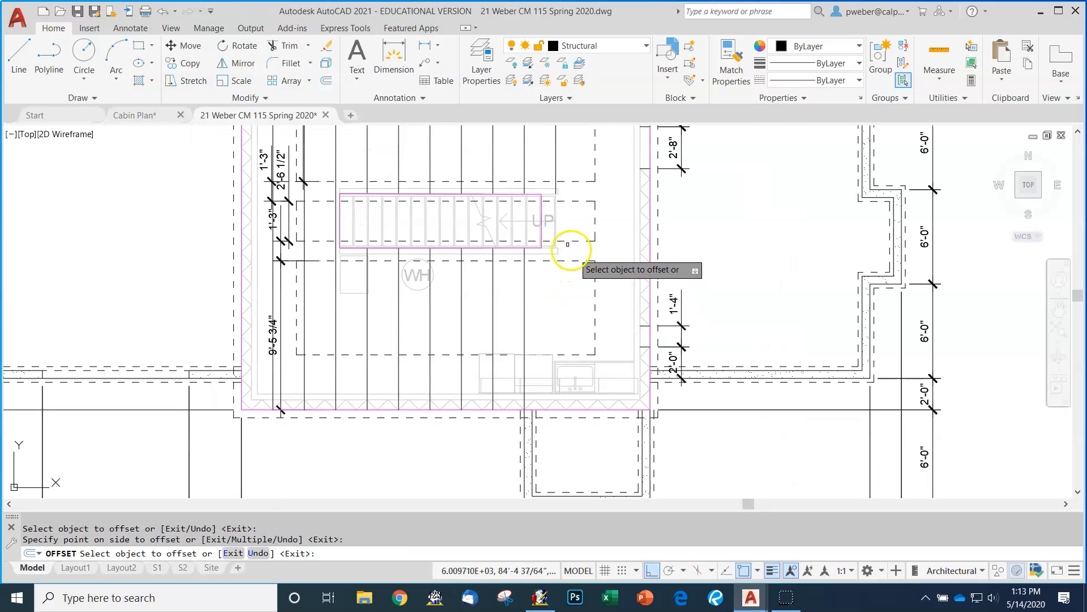
{"action": "left_click", "coordinate": [532, 246]}
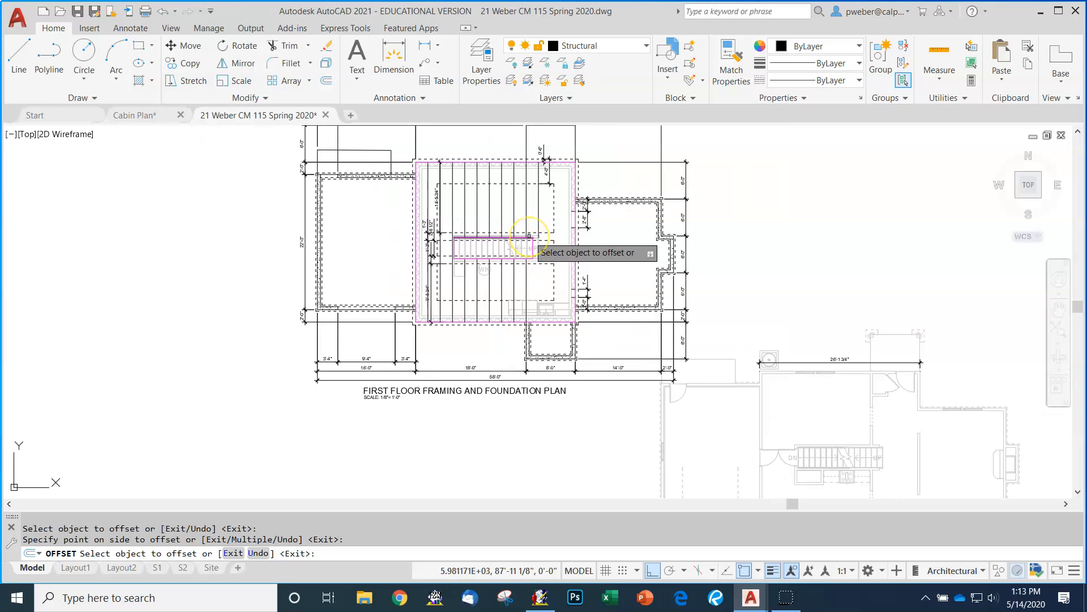
{"action": "key", "text": "Escape"}
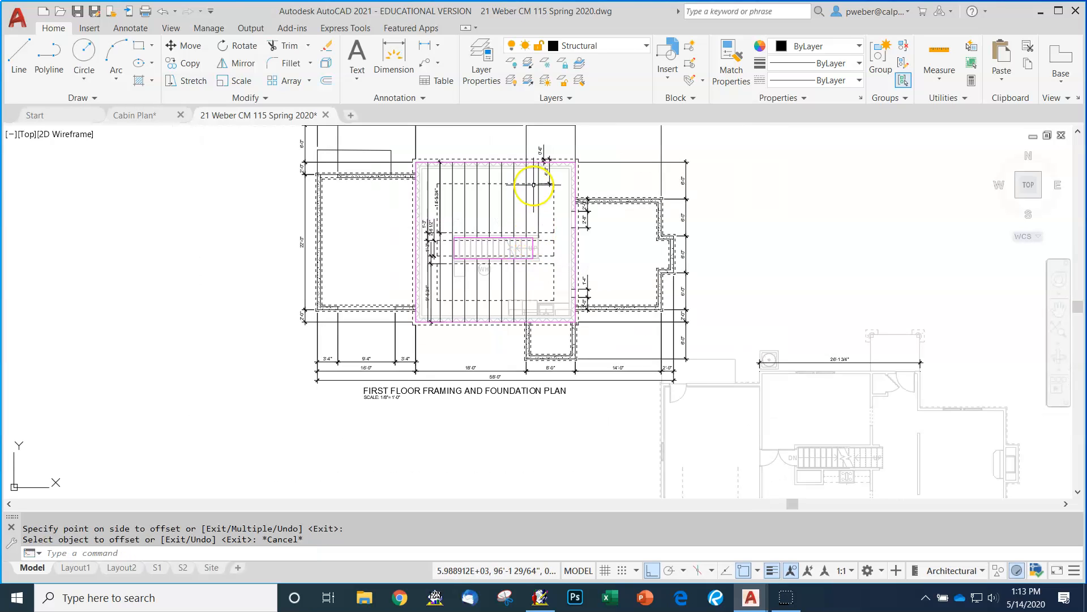
- Try to extend the lower end of the rightmost upper framing line down beyond the stair opening
{"action": "left_click", "coordinate": [308, 48]}
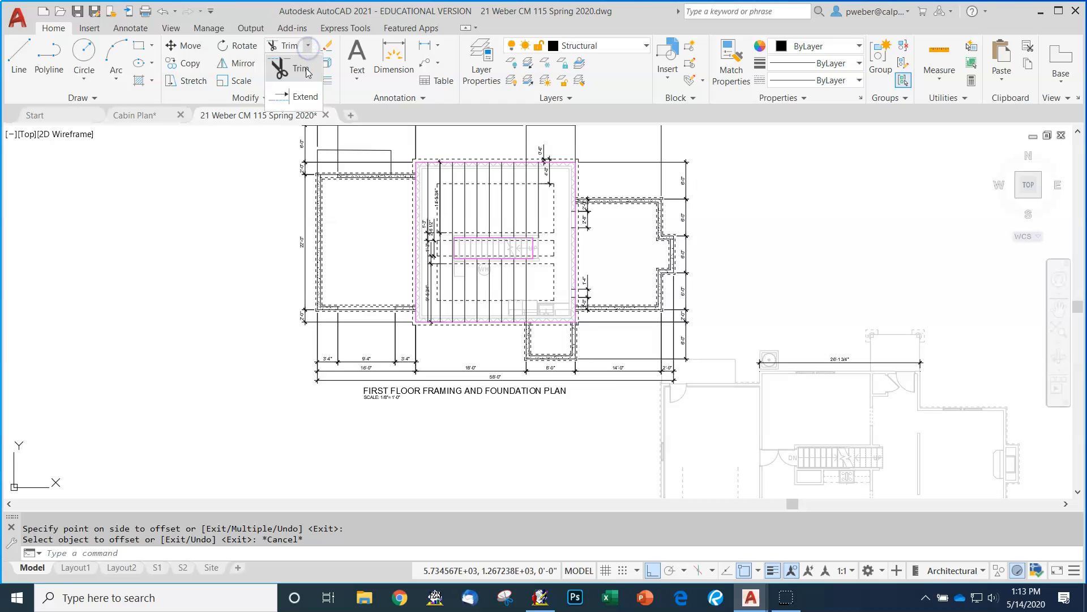
{"action": "left_click", "coordinate": [304, 100]}
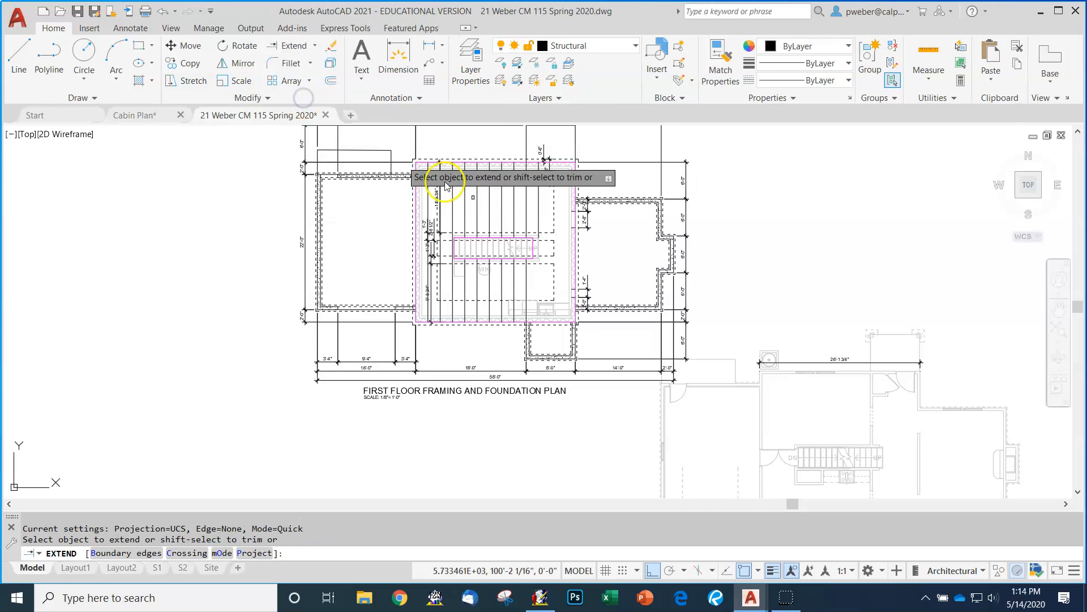
{"action": "scroll", "coordinate": [564, 247], "scroll_direction": "up", "scroll_amount": 5}
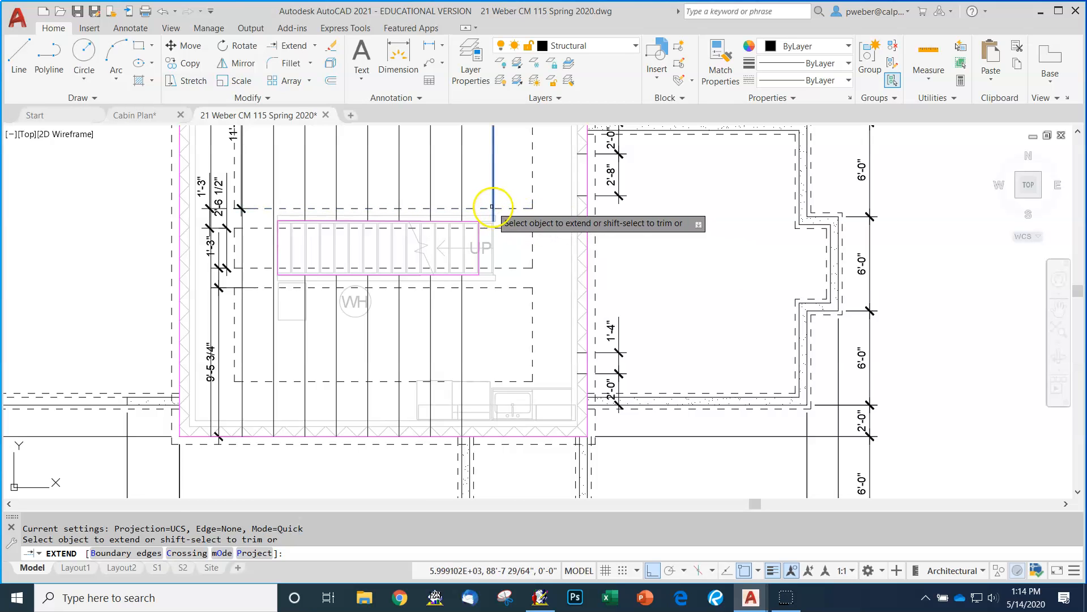
{"action": "scroll", "coordinate": [497, 210], "scroll_direction": "up", "scroll_amount": 5}
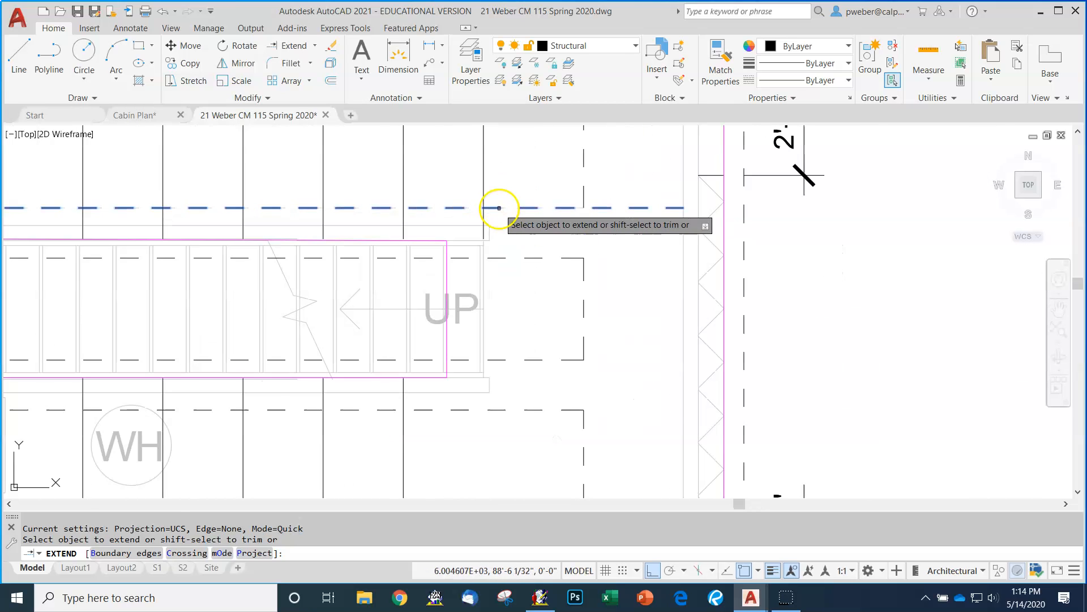
{"action": "left_click", "coordinate": [485, 222]}
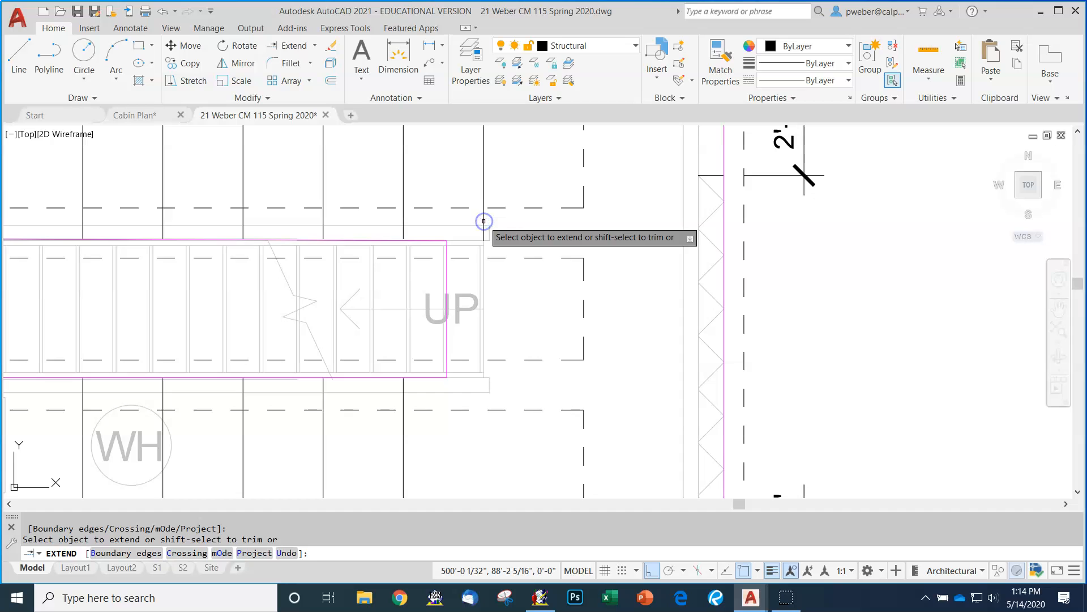
{"action": "key", "text": "Escape"}
{"action": "key", "text": "Escape"}
{"action": "scroll", "coordinate": [429, 289], "scroll_direction": "down", "scroll_amount": 5}
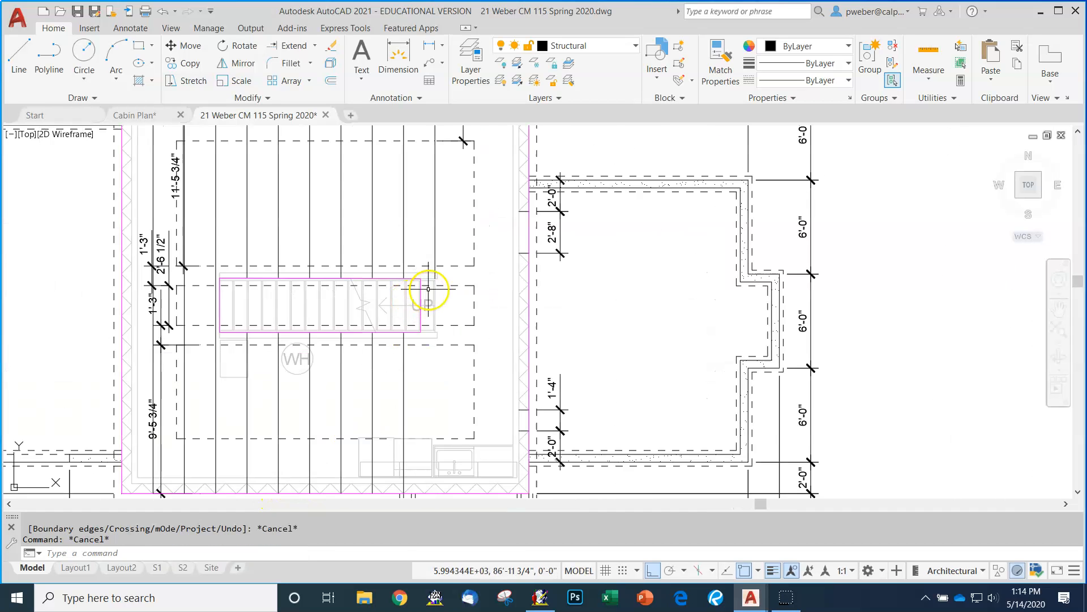
{"action": "scroll", "coordinate": [462, 274], "scroll_direction": "down", "scroll_amount": 2}
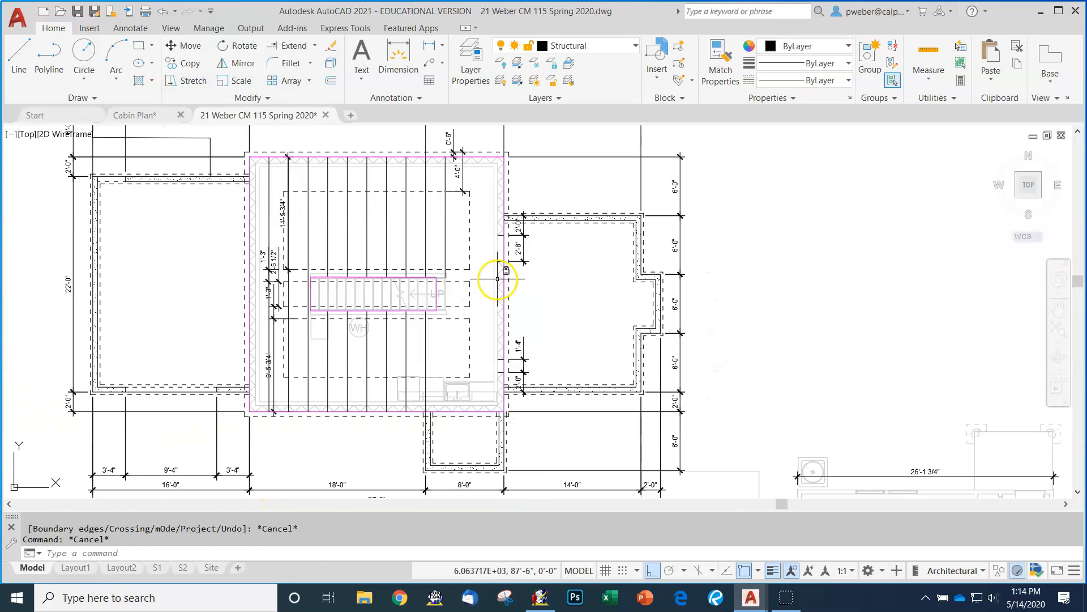
- Retry extending the rightmost upper framing line beside the stair opening down to the central block's lower wall
{"action": "left_click", "coordinate": [305, 48]}
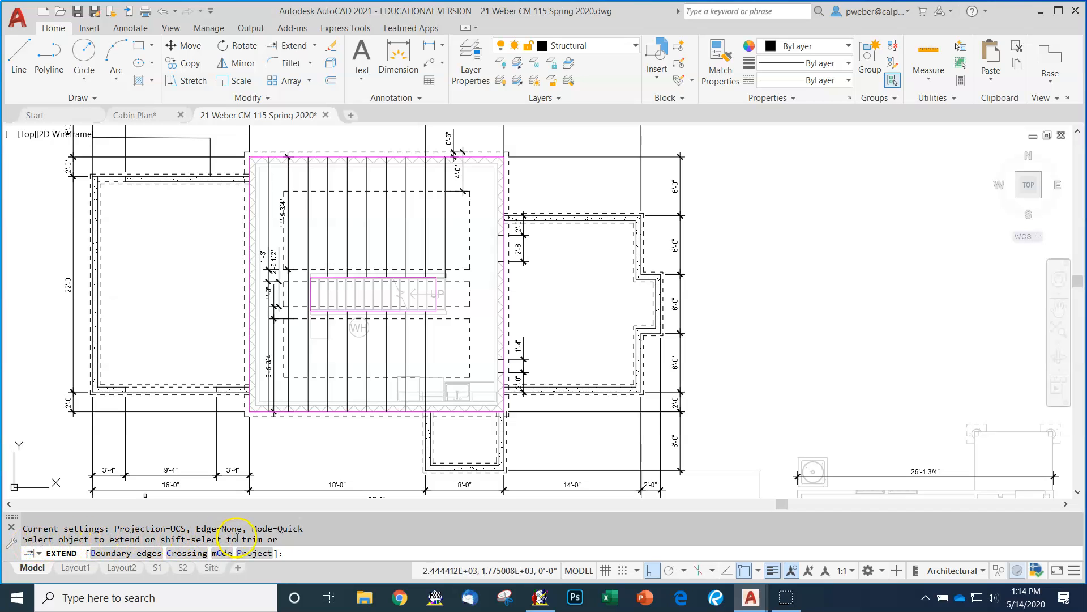
{"action": "scroll", "coordinate": [455, 293], "scroll_direction": "up", "scroll_amount": 5}
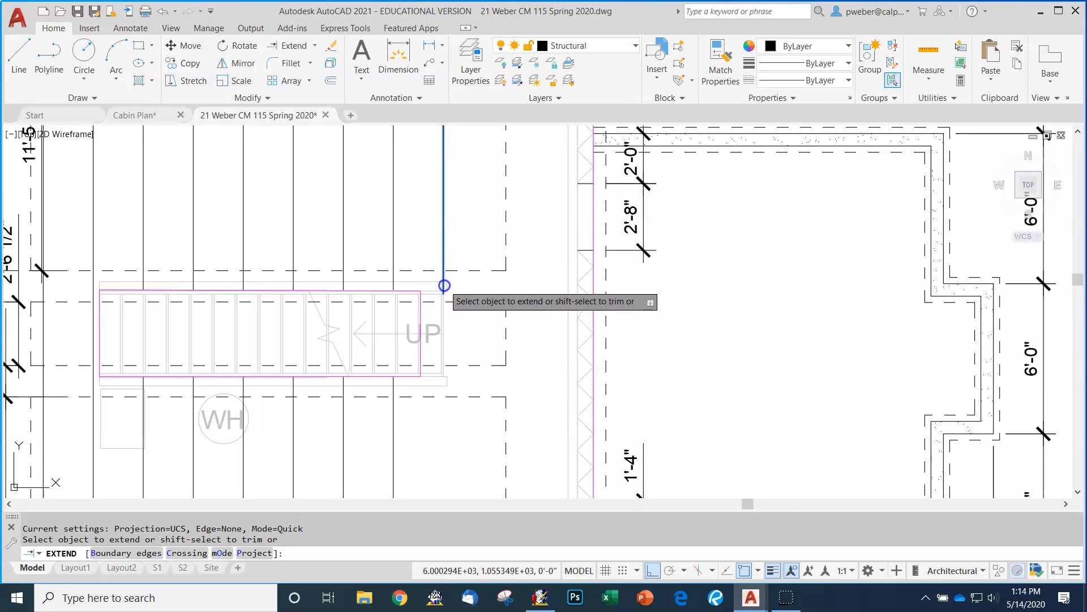
{"action": "left_click", "coordinate": [444, 285]}
{"action": "scroll", "coordinate": [444, 362], "scroll_direction": "down", "scroll_amount": 5}
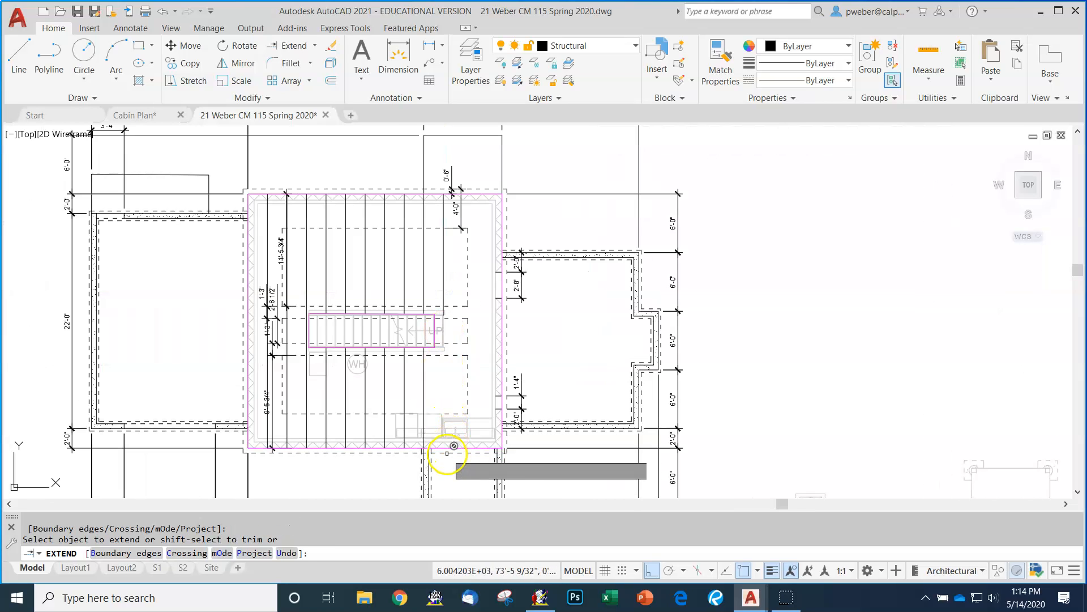
{"action": "left_click", "coordinate": [447, 447]}
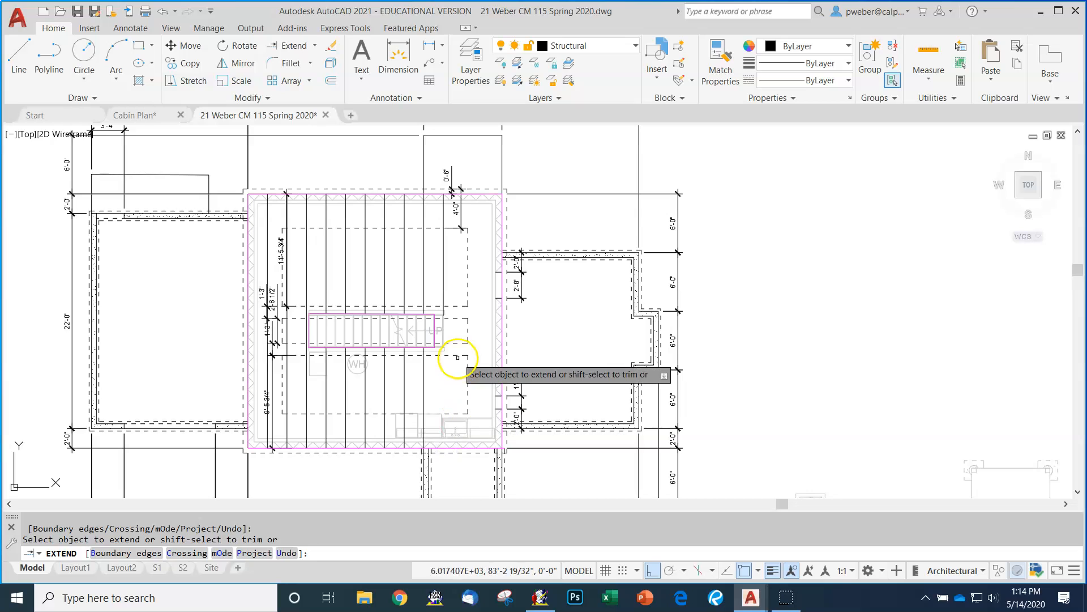
{"action": "key", "text": "Escape"}
{"action": "scroll", "coordinate": [450, 329], "scroll_direction": "up", "scroll_amount": 5}
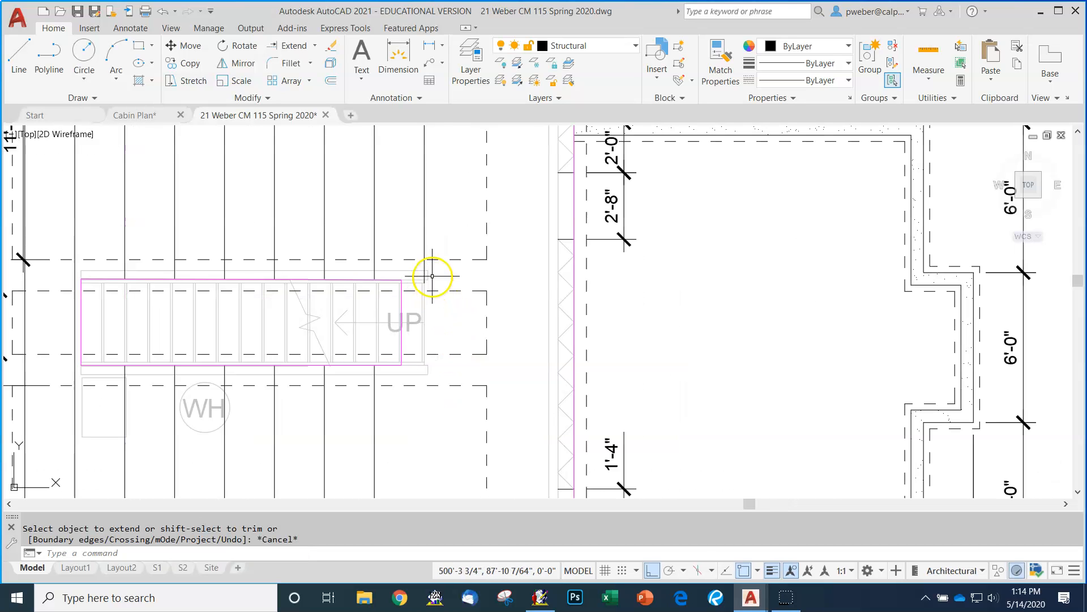
- Extend the lower end of the rightmost upper framing line downward beside the stair opening
{"action": "scroll", "coordinate": [430, 281], "scroll_direction": "up", "scroll_amount": 5}
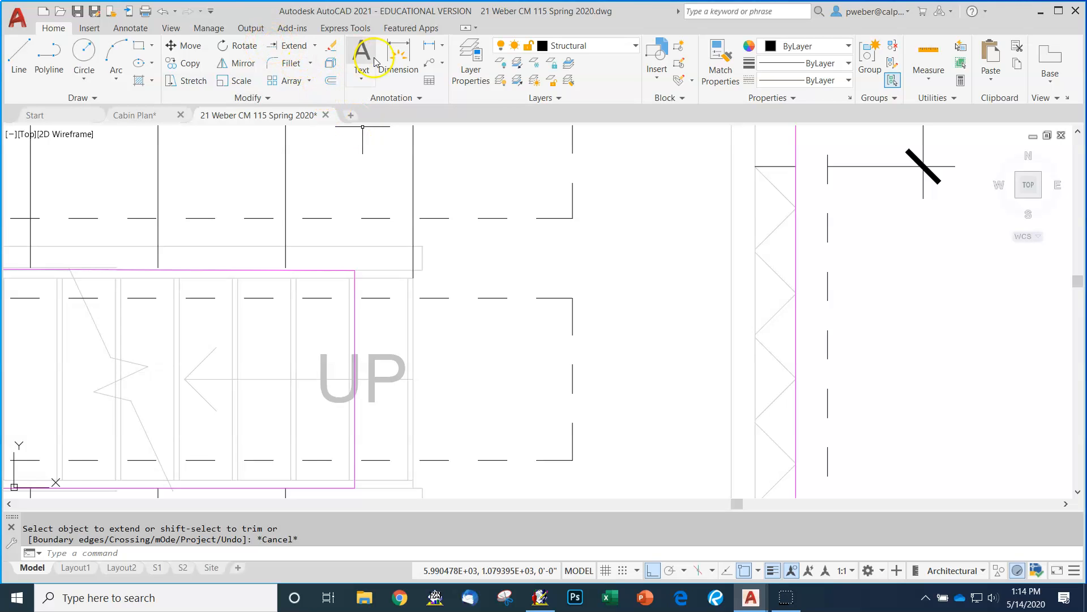
{"action": "left_click", "coordinate": [300, 49]}
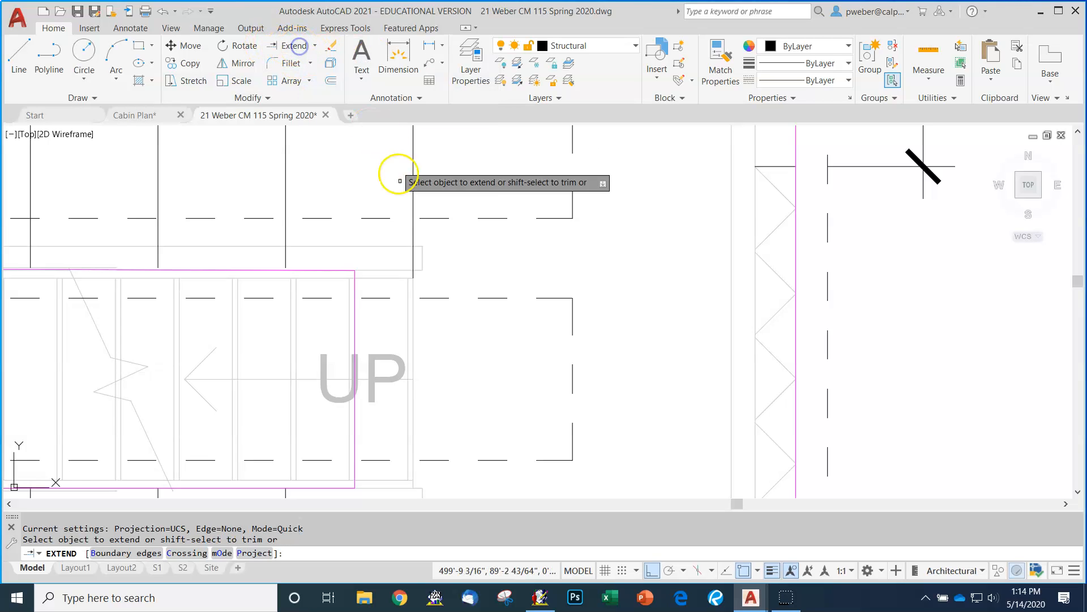
{"action": "left_click", "coordinate": [413, 269]}
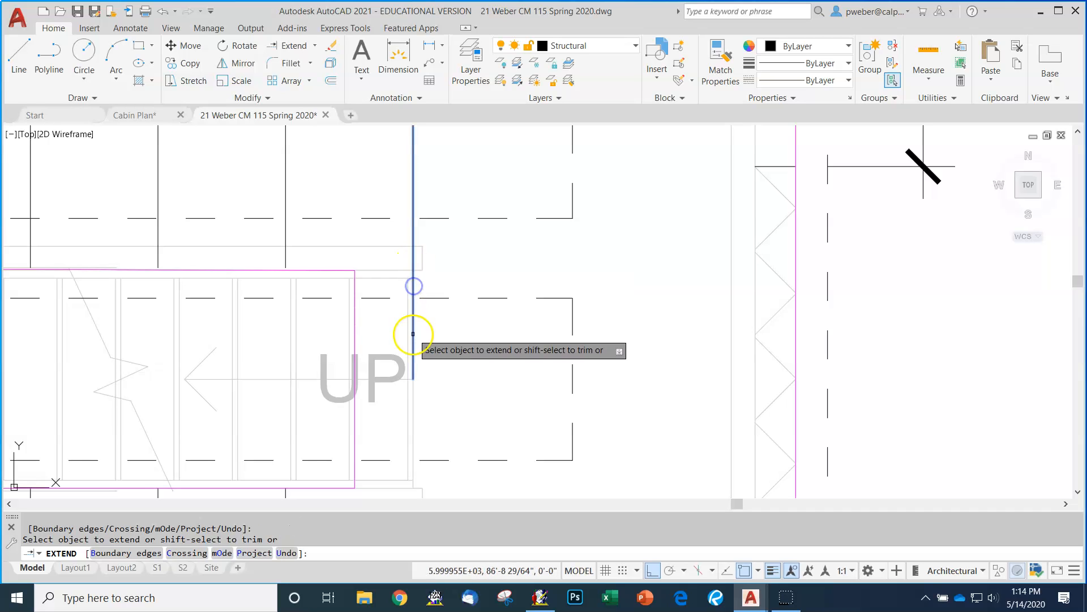
{"action": "scroll", "coordinate": [413, 335], "scroll_direction": "down", "scroll_amount": 2}
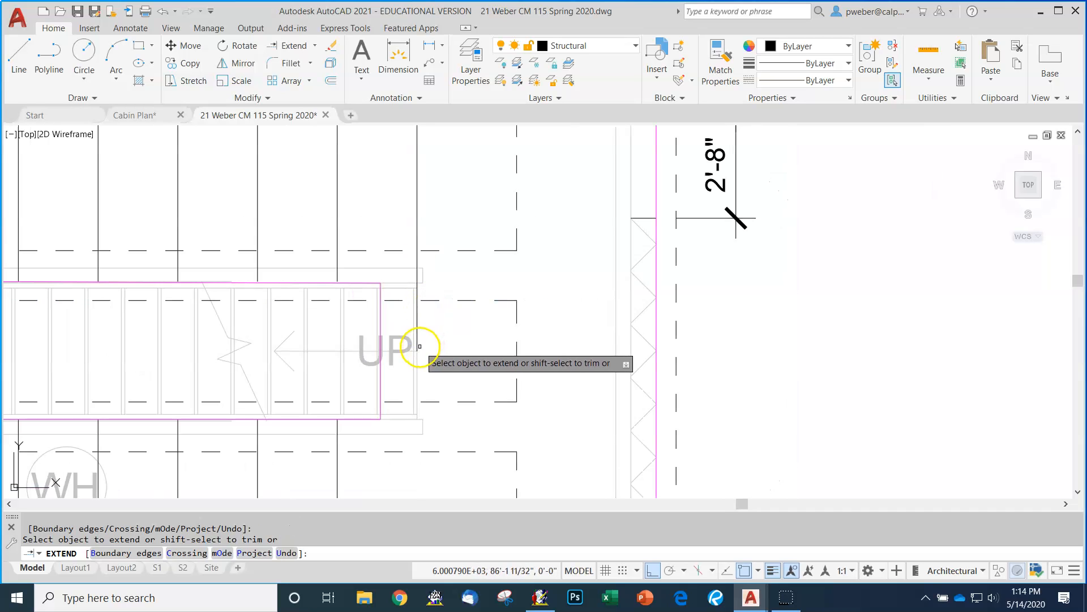
{"action": "scroll", "coordinate": [474, 286], "scroll_direction": "down", "scroll_amount": 4}
{"action": "key", "text": "Escape"}
{"action": "key", "text": "Escape"}
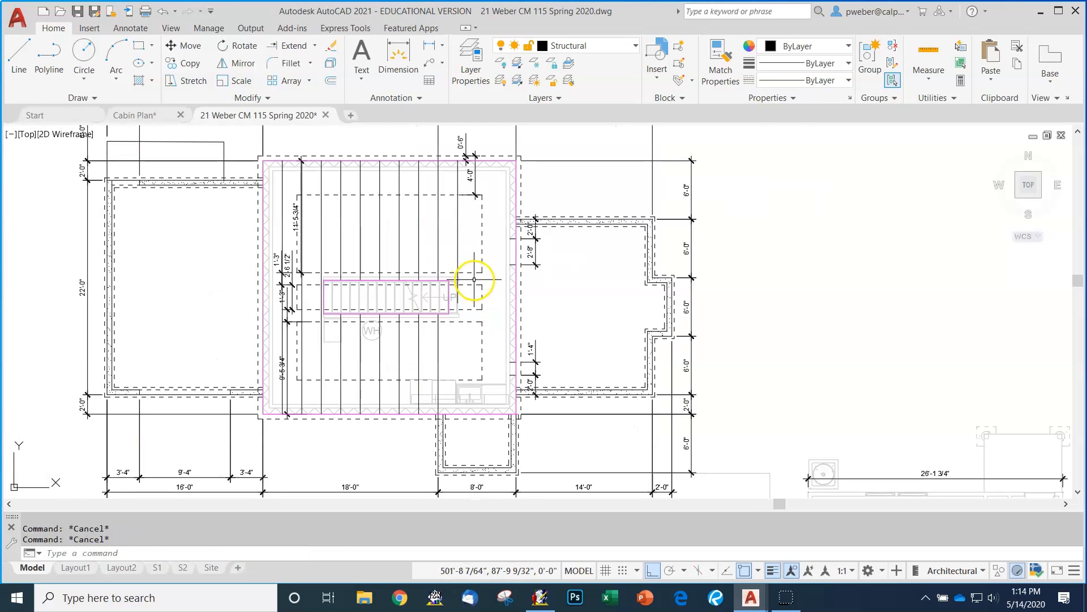
- Stretch the lower end of the rightmost framing line beside the stair opening straight down to the central block's lower wall line
{"action": "scroll", "coordinate": [482, 281], "scroll_direction": "up", "scroll_amount": 2}
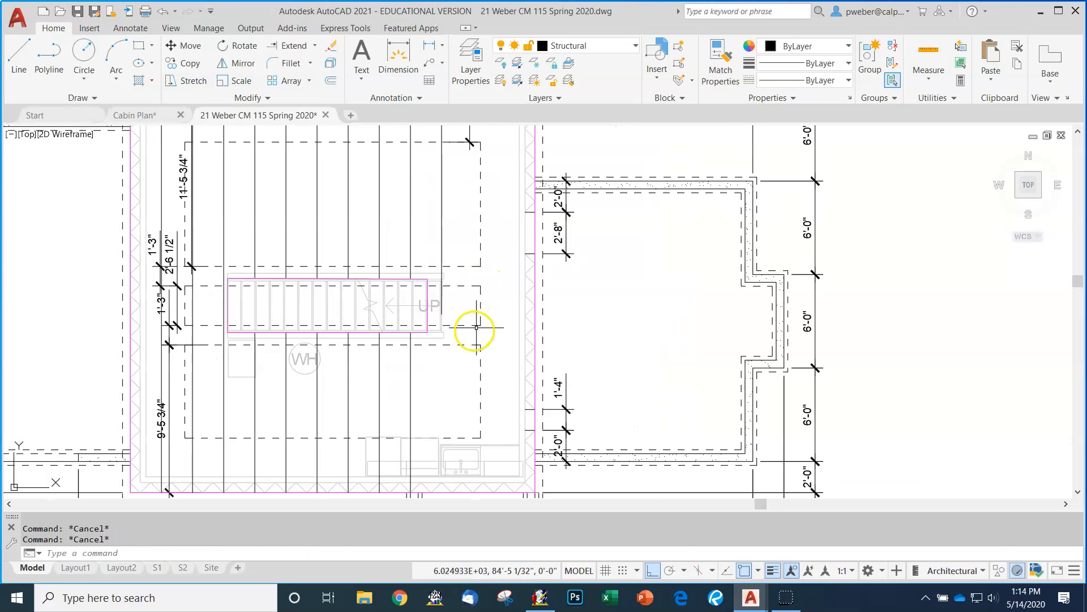
{"action": "left_click", "coordinate": [652, 571]}
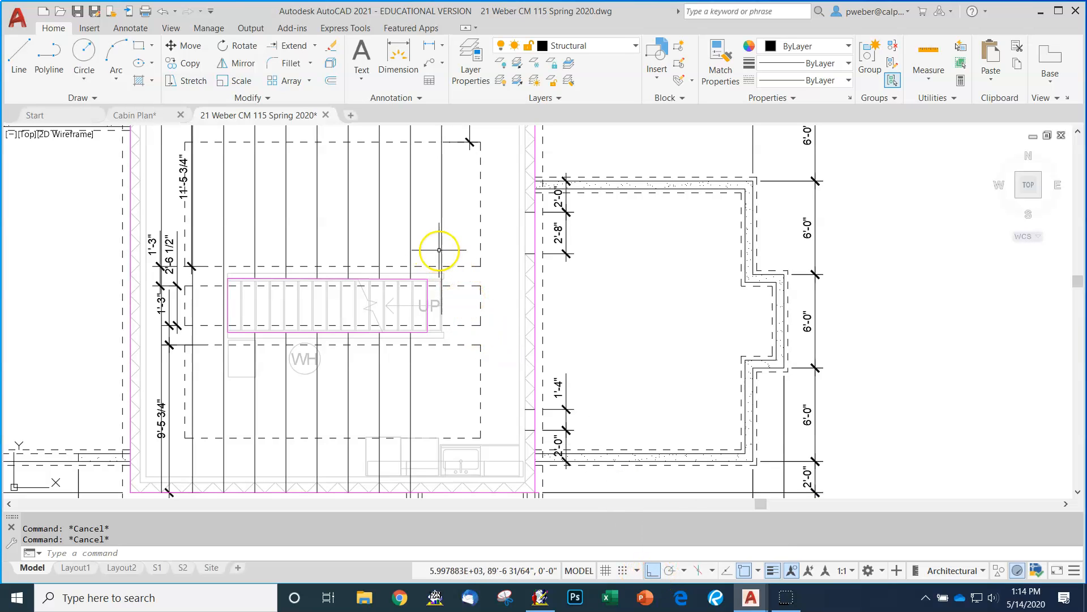
{"action": "scroll", "coordinate": [462, 326], "scroll_direction": "up", "scroll_amount": 6}
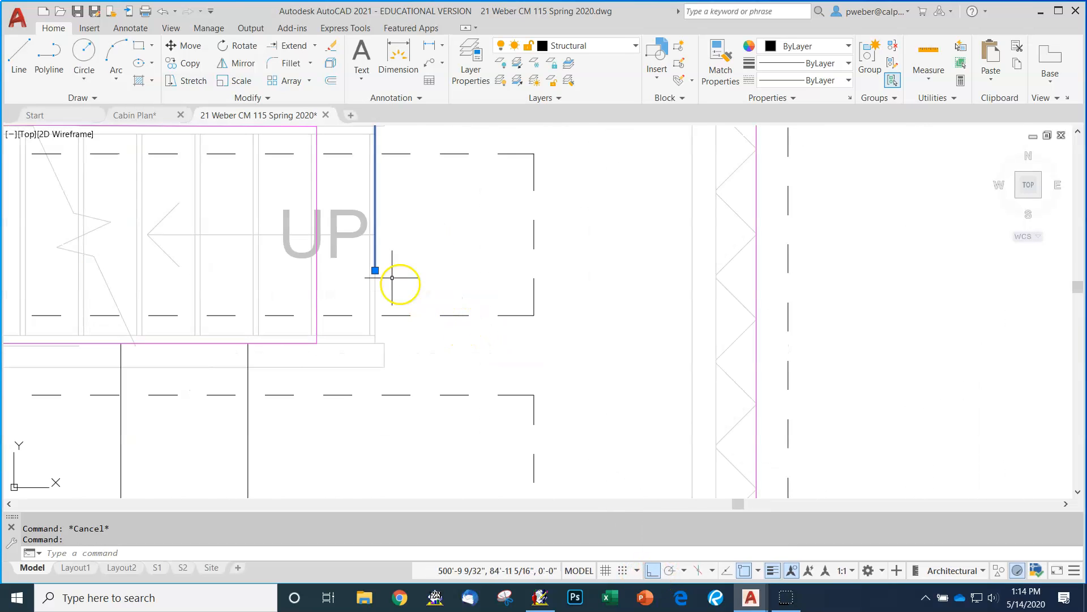
{"action": "left_click", "coordinate": [375, 270]}
{"action": "scroll", "coordinate": [405, 272], "scroll_direction": "down", "scroll_amount": 5}
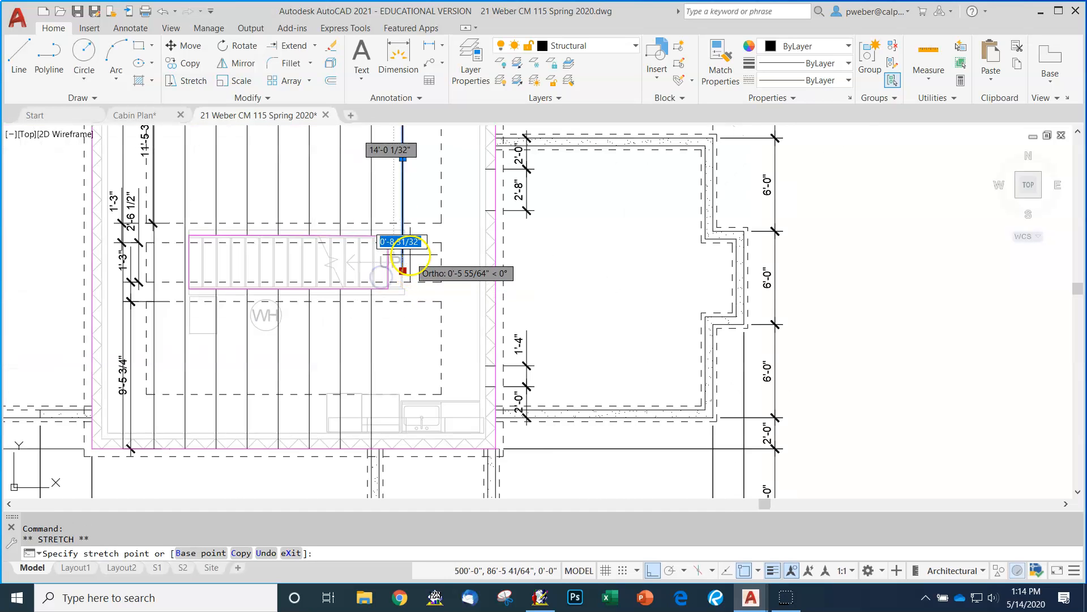
{"action": "scroll", "coordinate": [412, 443], "scroll_direction": "up", "scroll_amount": 4}
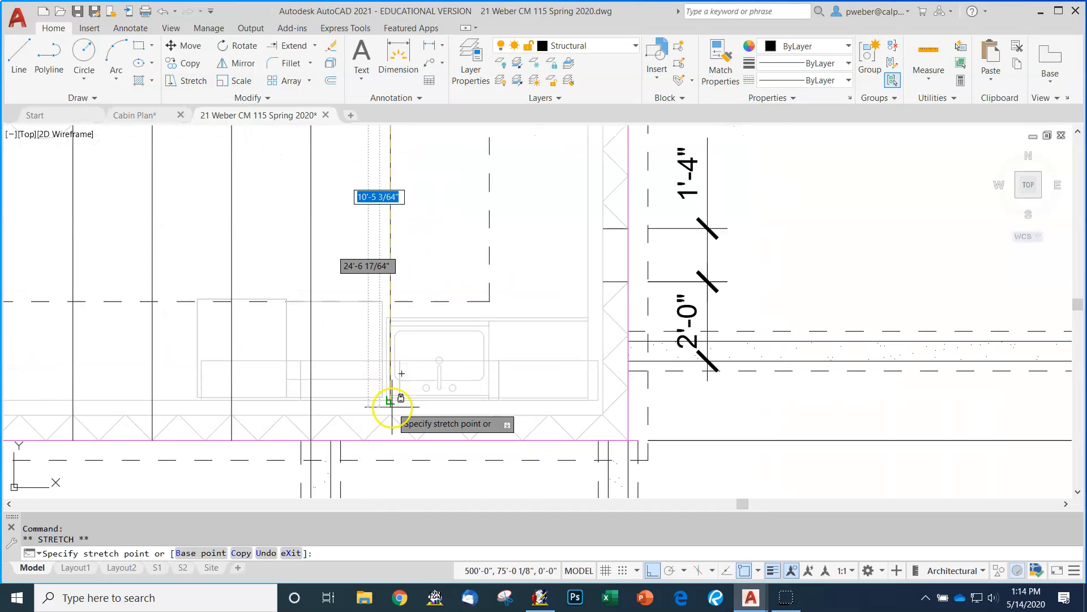
{"action": "left_click", "coordinate": [647, 574]}
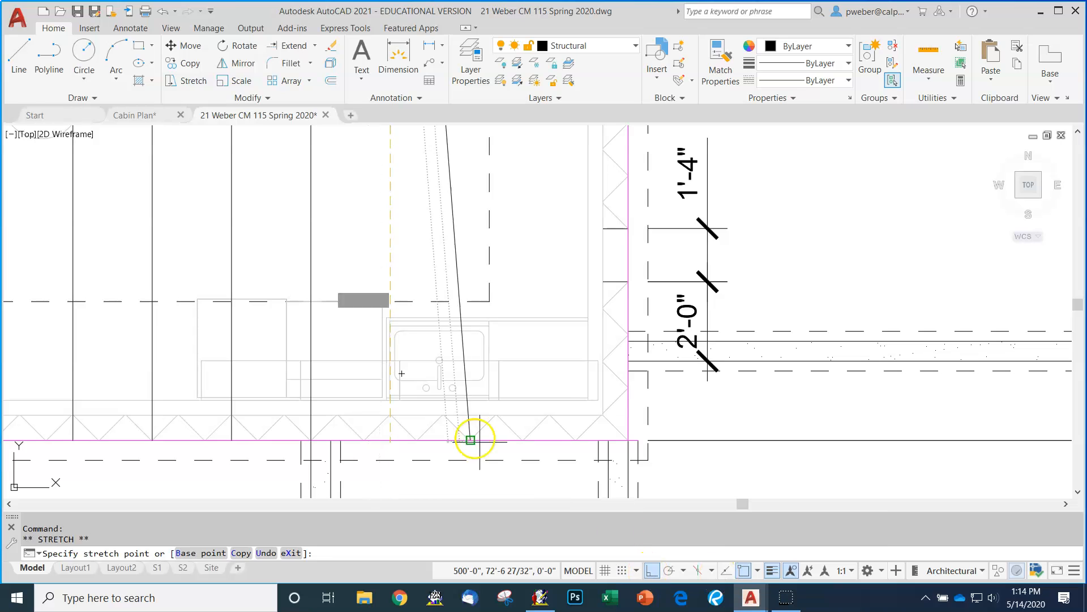
{"action": "left_click", "coordinate": [389, 440]}
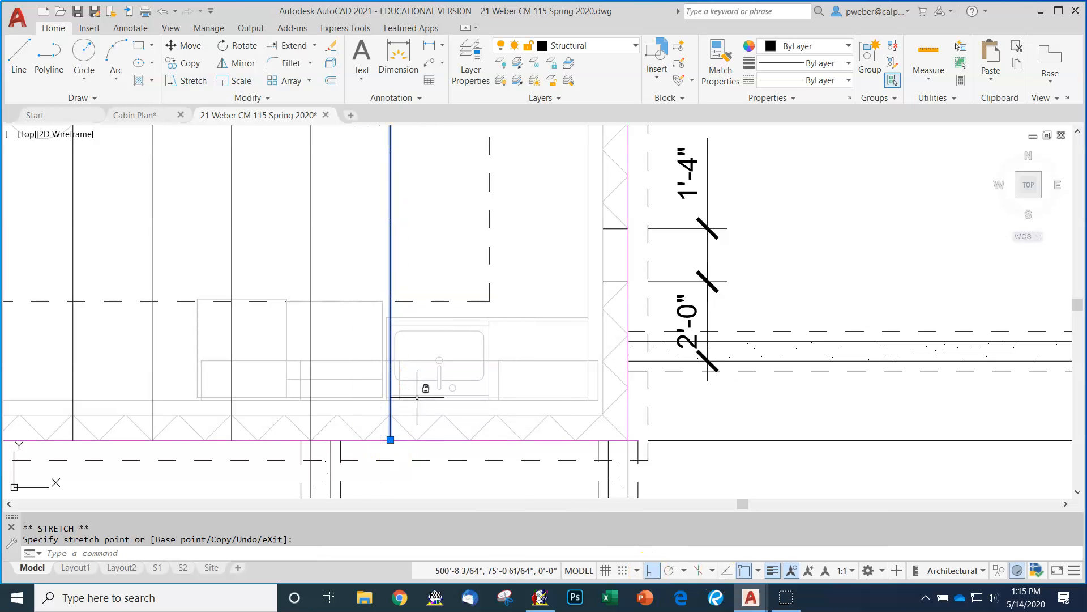
{"action": "key", "text": "Escape"}
{"action": "scroll", "coordinate": [538, 363], "scroll_direction": "down", "scroll_amount": 5}
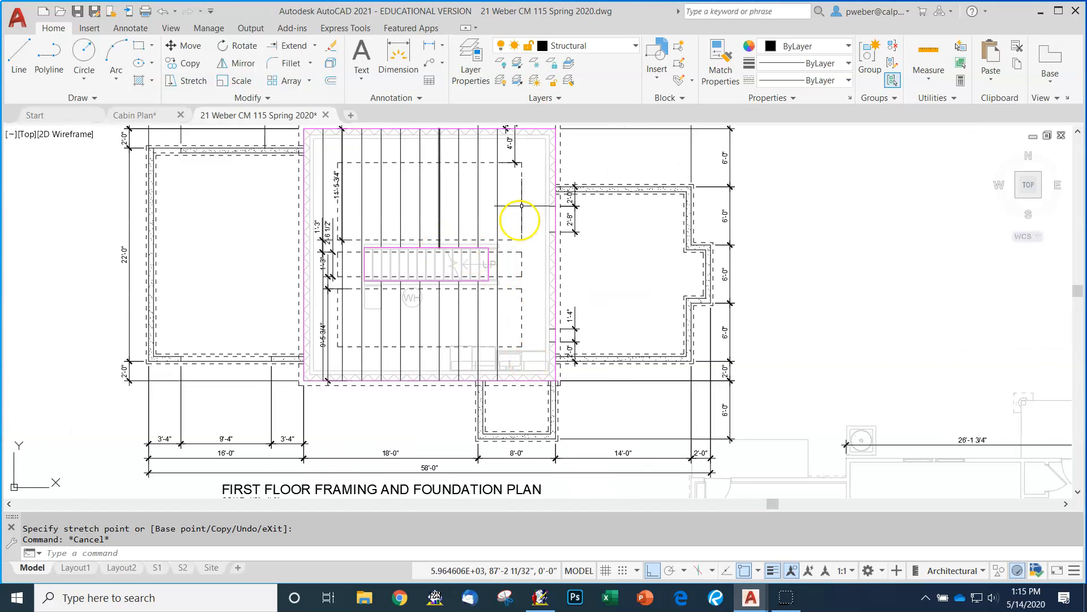
{"action": "key", "text": "Escape"}
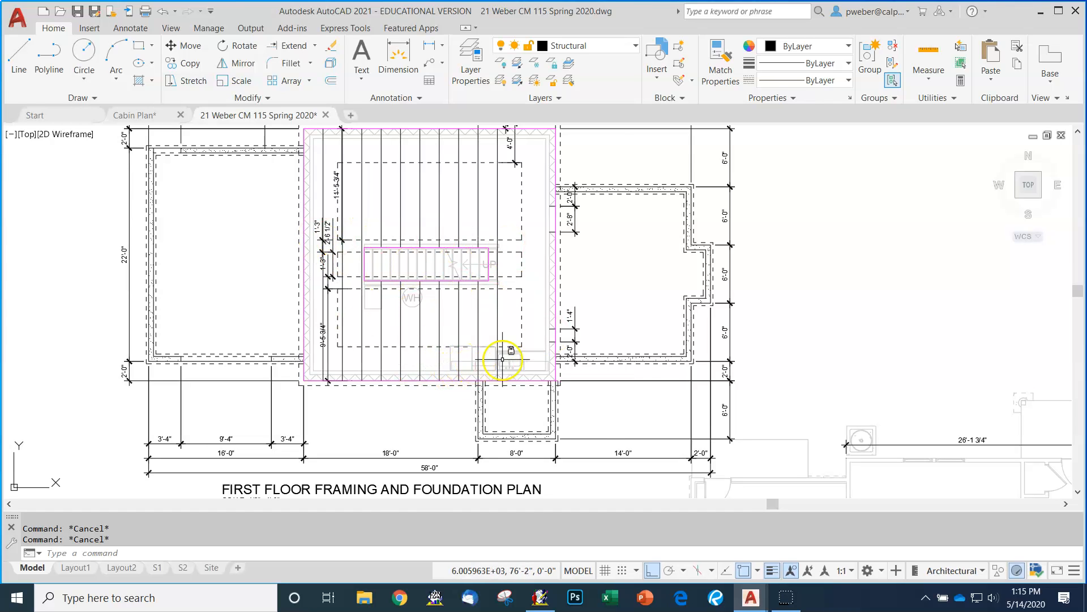
- Bring the dashed horizontal structural line above the kitchen counter and sink to the front of the draw order
{"action": "scroll", "coordinate": [499, 358], "scroll_direction": "up", "scroll_amount": 6}
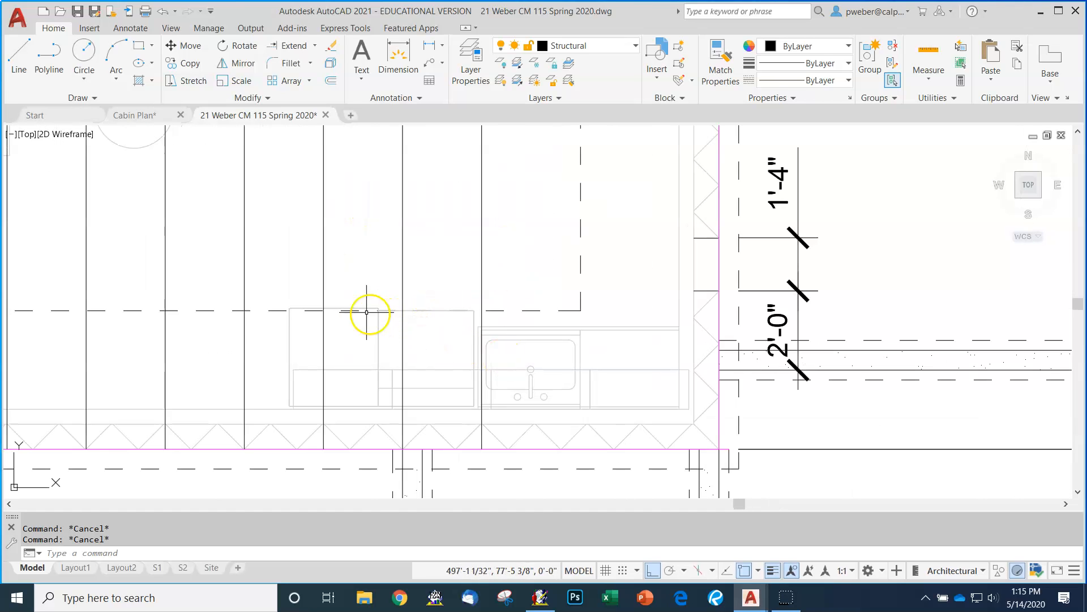
{"action": "scroll", "coordinate": [492, 343], "scroll_direction": "up", "scroll_amount": 4}
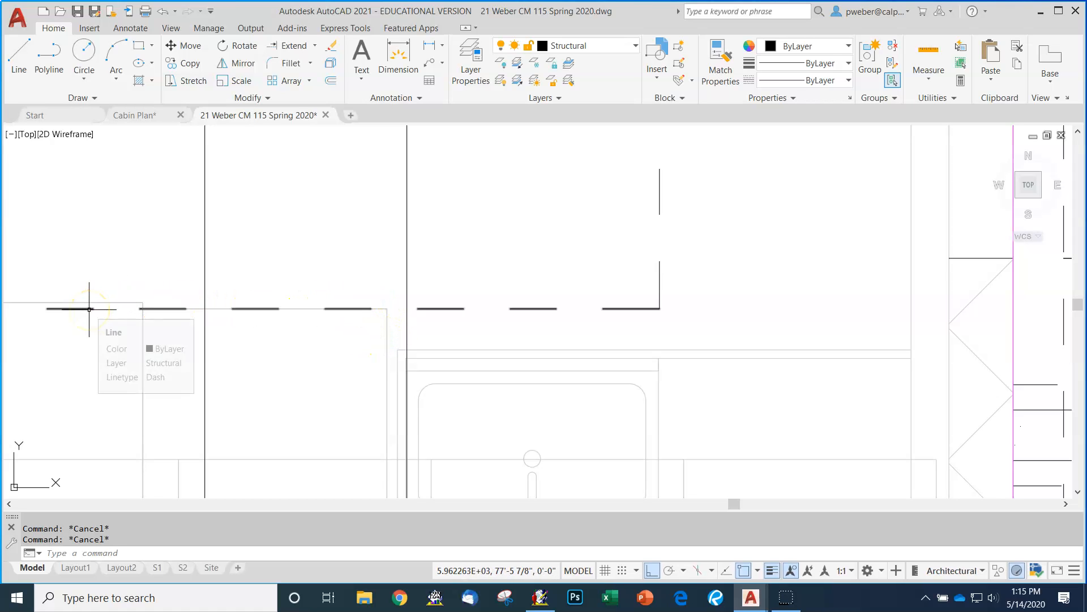
{"action": "scroll", "coordinate": [617, 322], "scroll_direction": "down", "scroll_amount": 2}
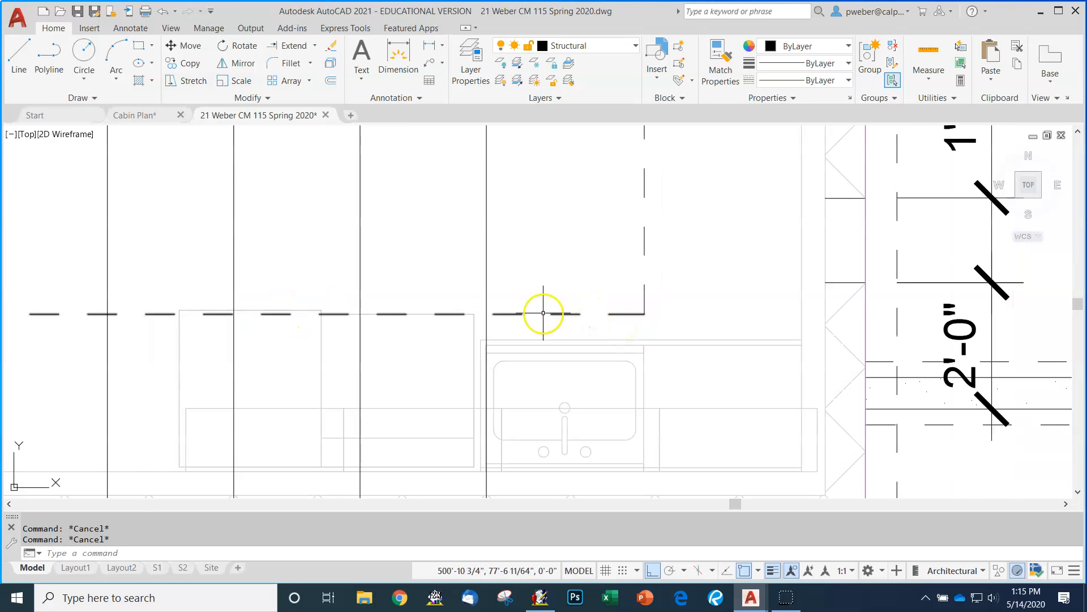
{"action": "left_click", "coordinate": [519, 313]}
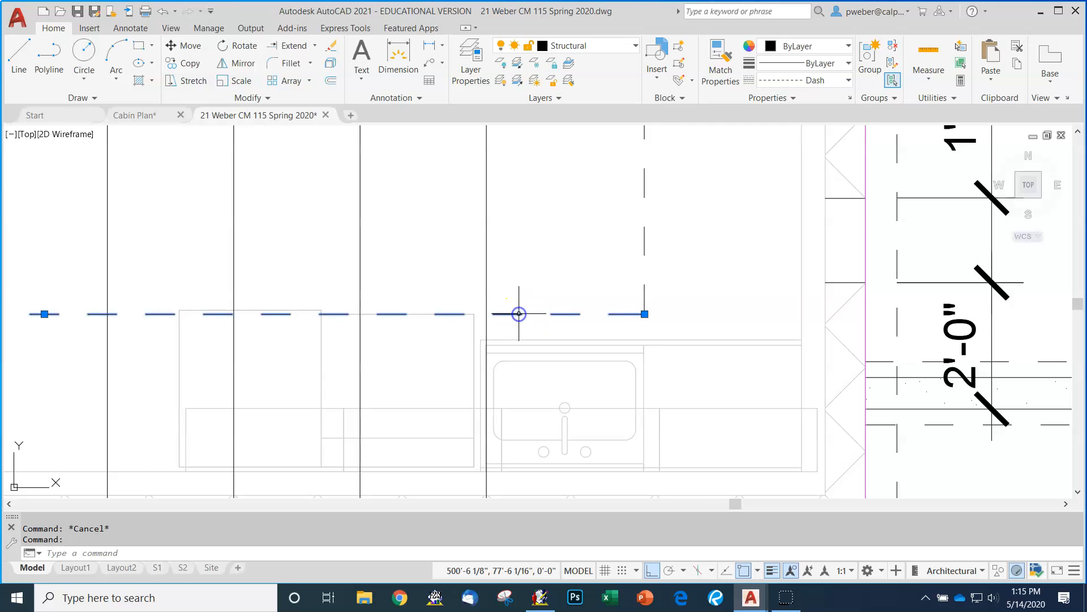
{"action": "right_click", "coordinate": [518, 312]}
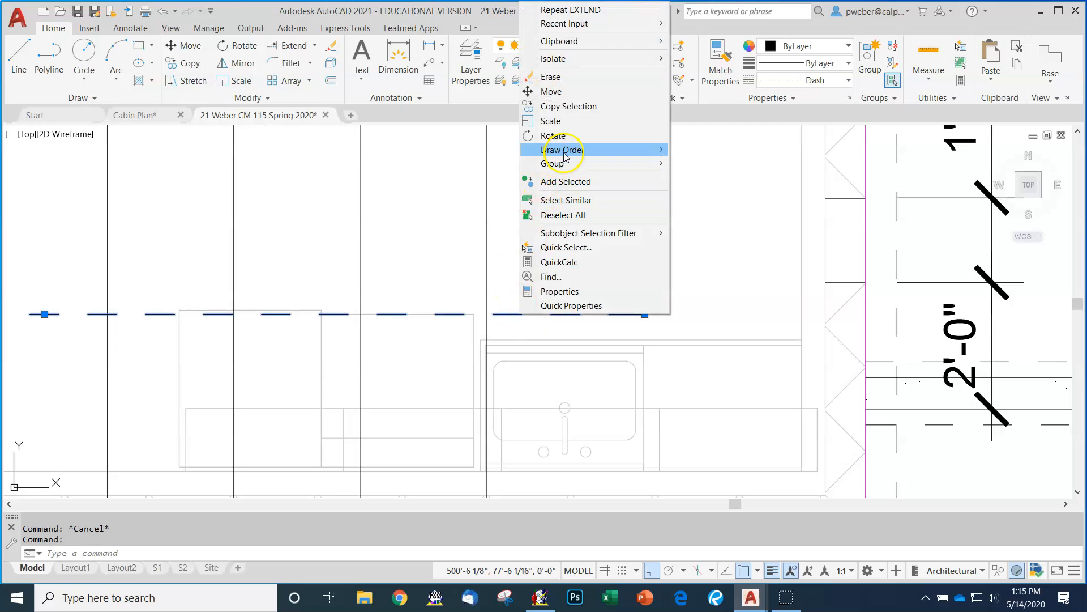
{"action": "mouse_move", "coordinate": [612, 149]}
{"action": "left_click", "coordinate": [712, 151]}
{"action": "key", "text": "Escape"}
{"action": "scroll", "coordinate": [346, 321], "scroll_direction": "down", "scroll_amount": 2}
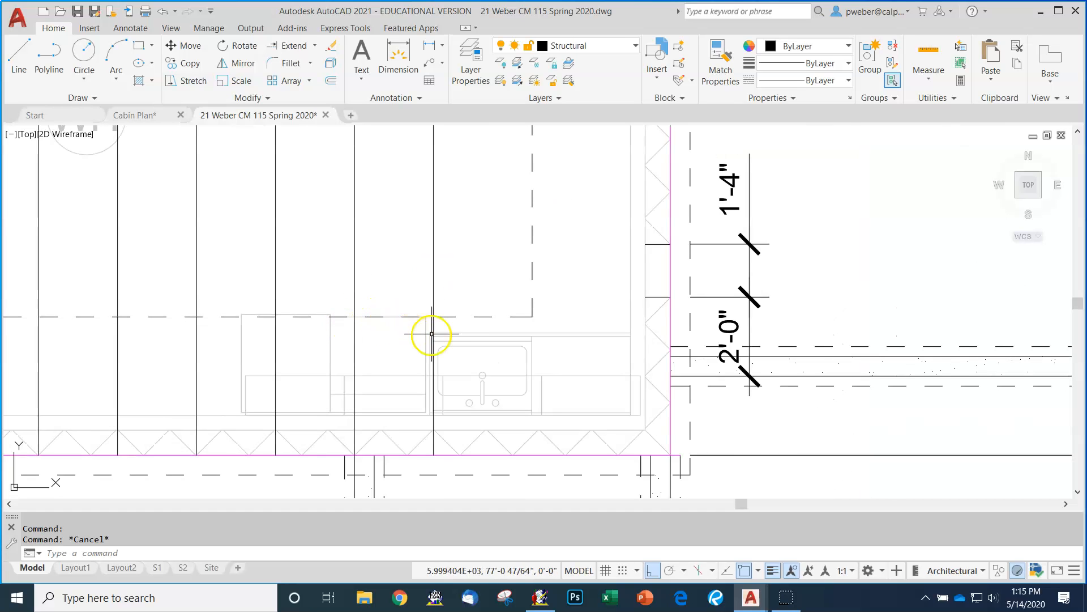
{"action": "scroll", "coordinate": [420, 340], "scroll_direction": "up", "scroll_amount": 5}
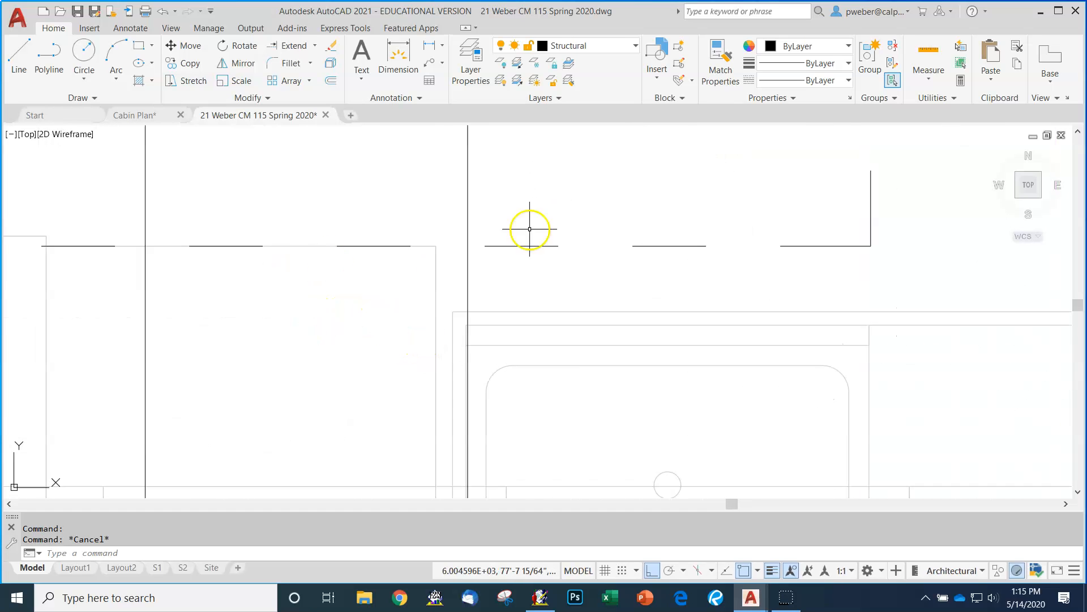
{"action": "scroll", "coordinate": [337, 319], "scroll_direction": "down", "scroll_amount": 5}
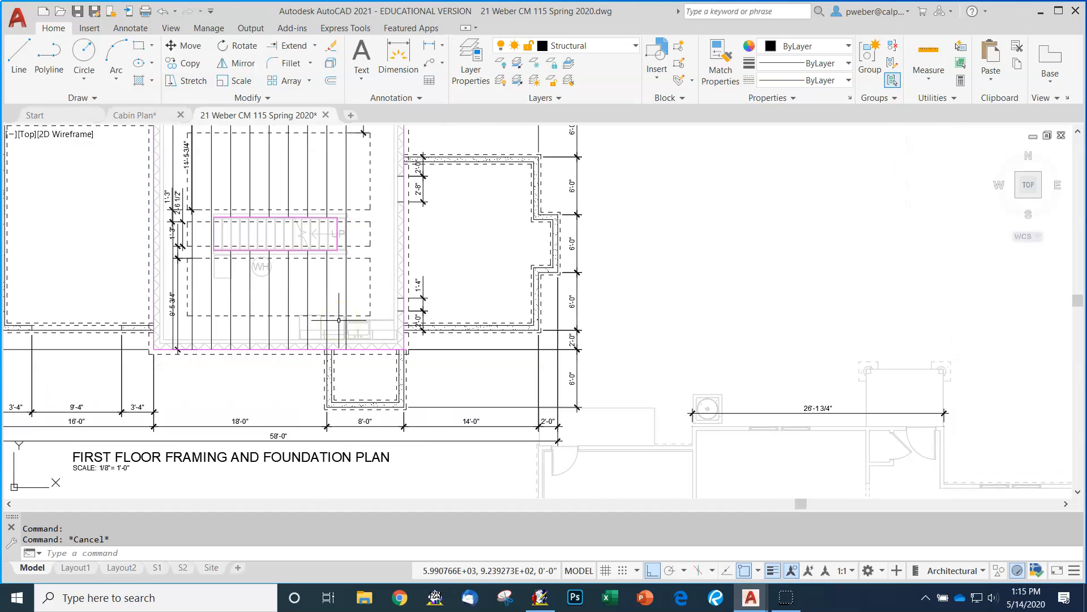
{"action": "scroll", "coordinate": [340, 321], "scroll_direction": "down", "scroll_amount": 1}
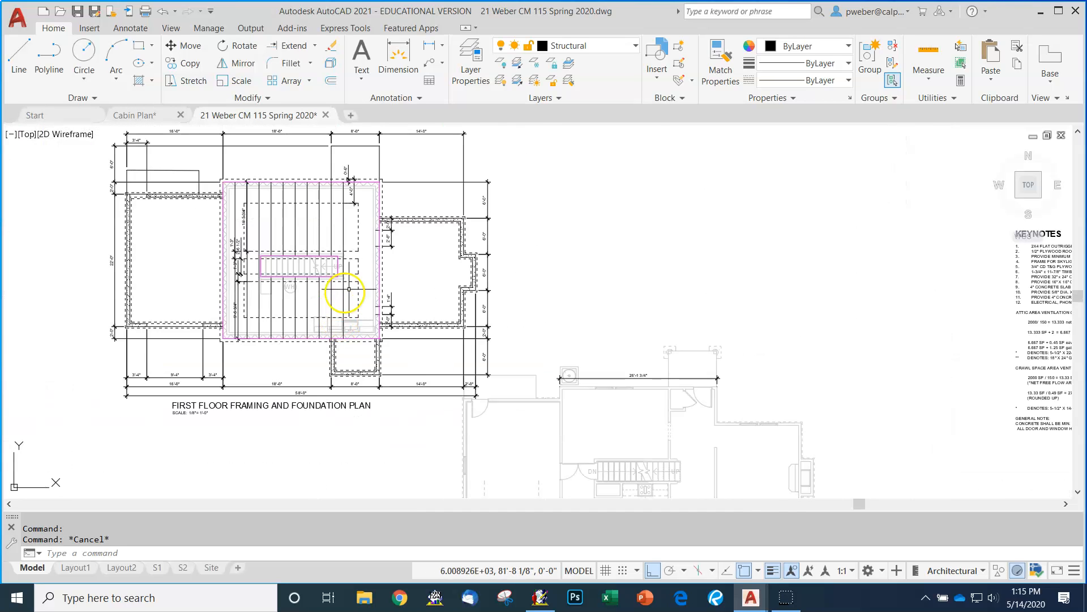
- Offset the full-height framing line beside the stair opening to the right twice at 2'-0" spacing, the second copy from the first
{"action": "scroll", "coordinate": [294, 201], "scroll_direction": "up", "scroll_amount": 4}
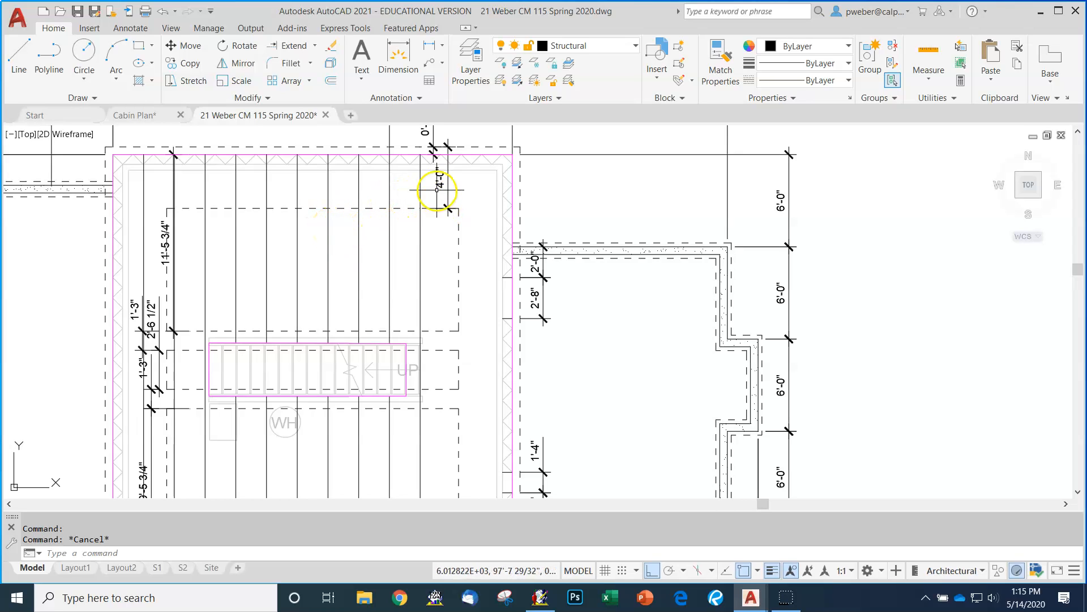
{"action": "left_click", "coordinate": [329, 83]}
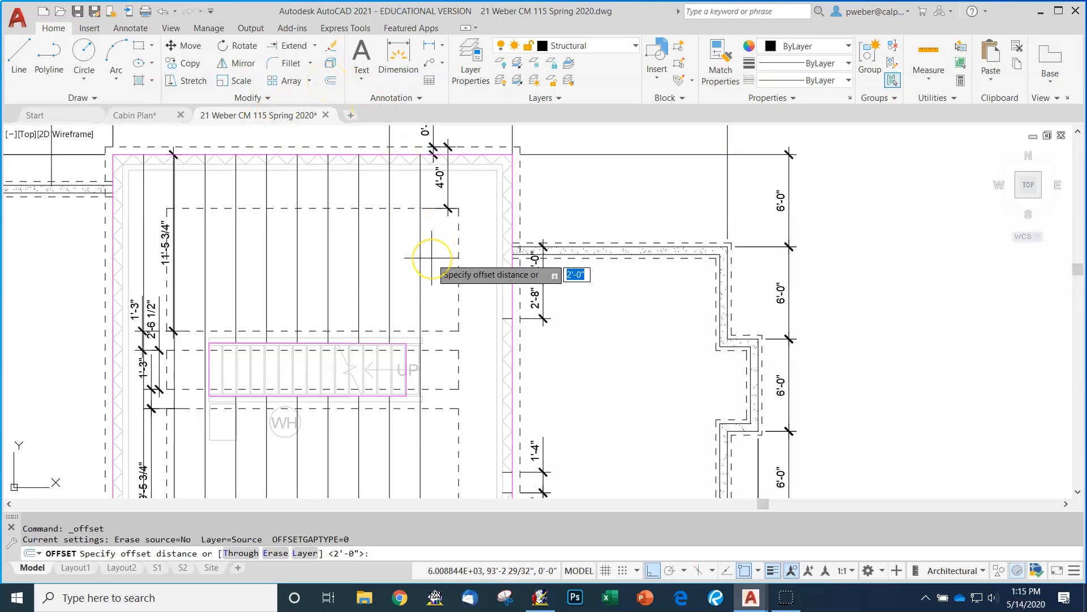
{"action": "key", "text": "Return"}
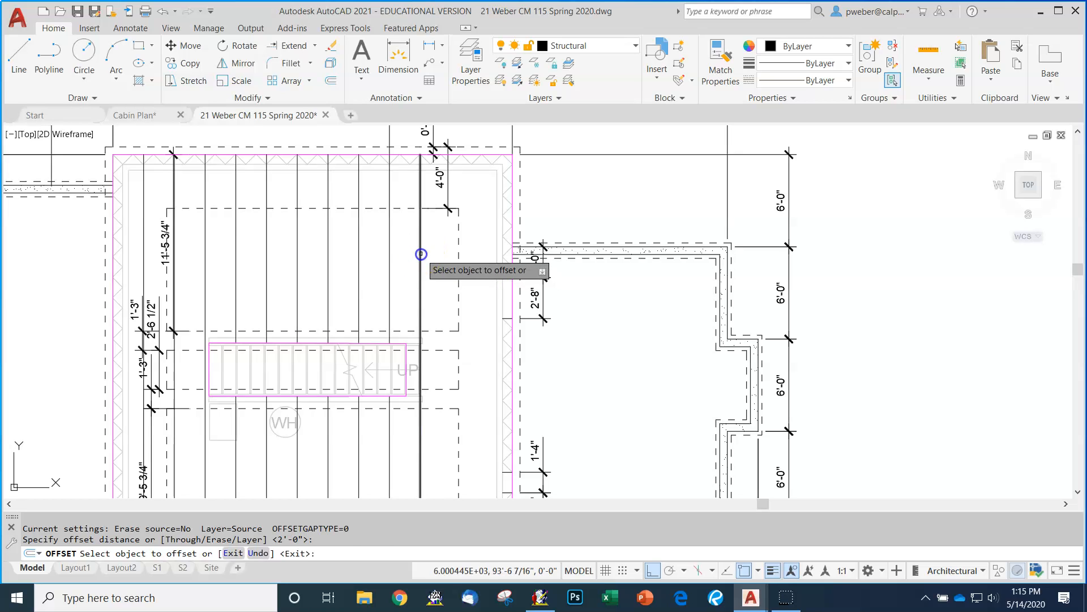
{"action": "left_click", "coordinate": [420, 252]}
{"action": "left_click", "coordinate": [447, 251]}
{"action": "left_click", "coordinate": [451, 244]}
{"action": "left_click", "coordinate": [494, 248]}
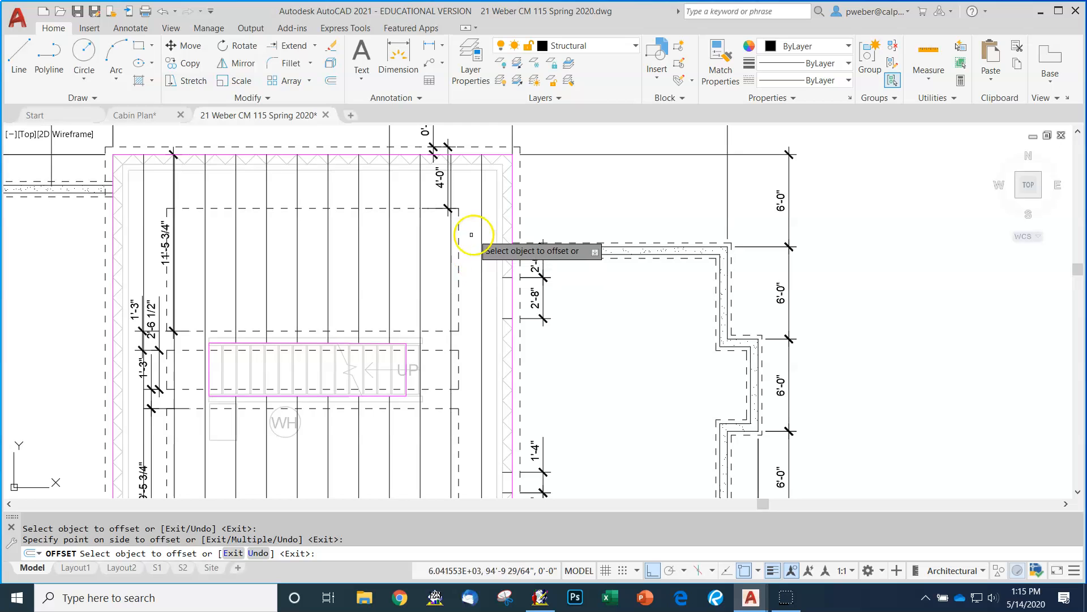
{"action": "scroll", "coordinate": [465, 226], "scroll_direction": "down", "scroll_amount": 5}
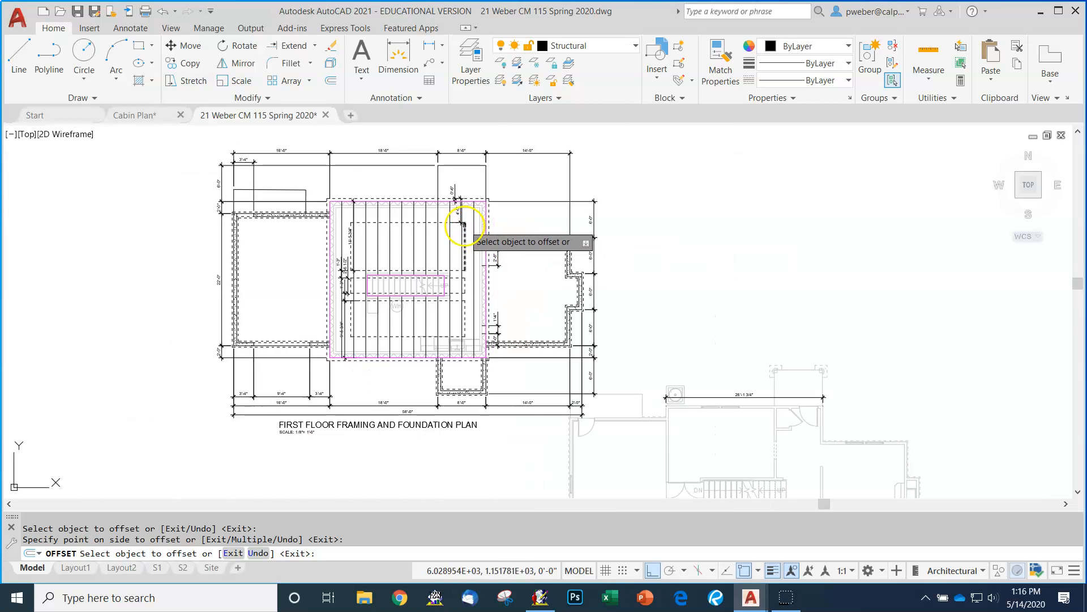
{"action": "scroll", "coordinate": [474, 285], "scroll_direction": "up", "scroll_amount": 4}
{"action": "scroll", "coordinate": [468, 285], "scroll_direction": "down", "scroll_amount": 1}
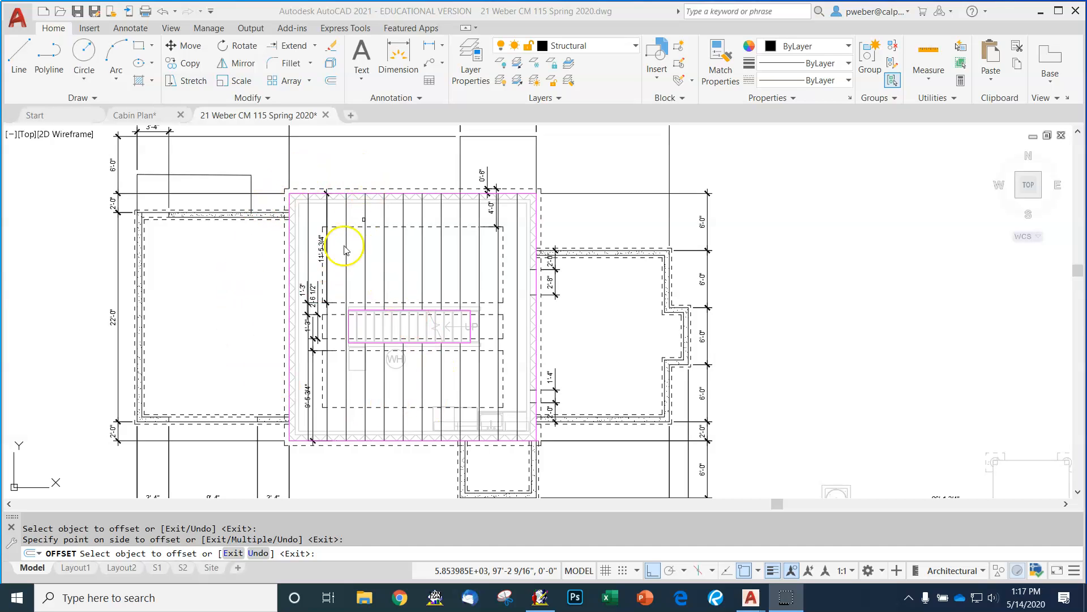
- Turn ortho mode off and leave object snap on for work at the gray floor plan's wall corner beside the circular fixture
{"action": "scroll", "coordinate": [300, 220], "scroll_direction": "down", "scroll_amount": 4}
{"action": "scroll", "coordinate": [553, 380], "scroll_direction": "up", "scroll_amount": 4}
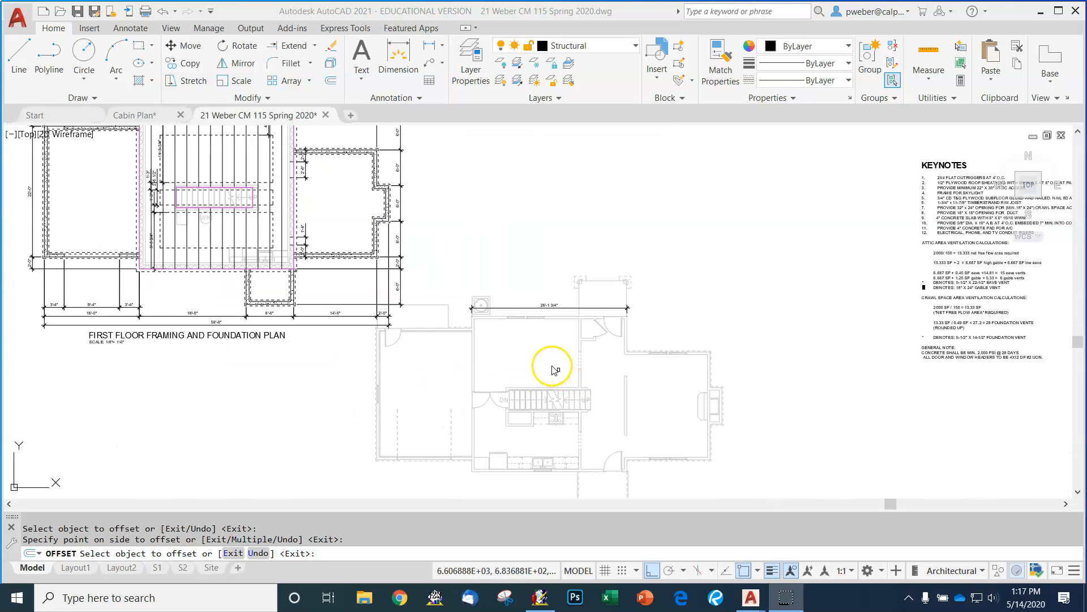
{"action": "scroll", "coordinate": [545, 269], "scroll_direction": "up", "scroll_amount": 4}
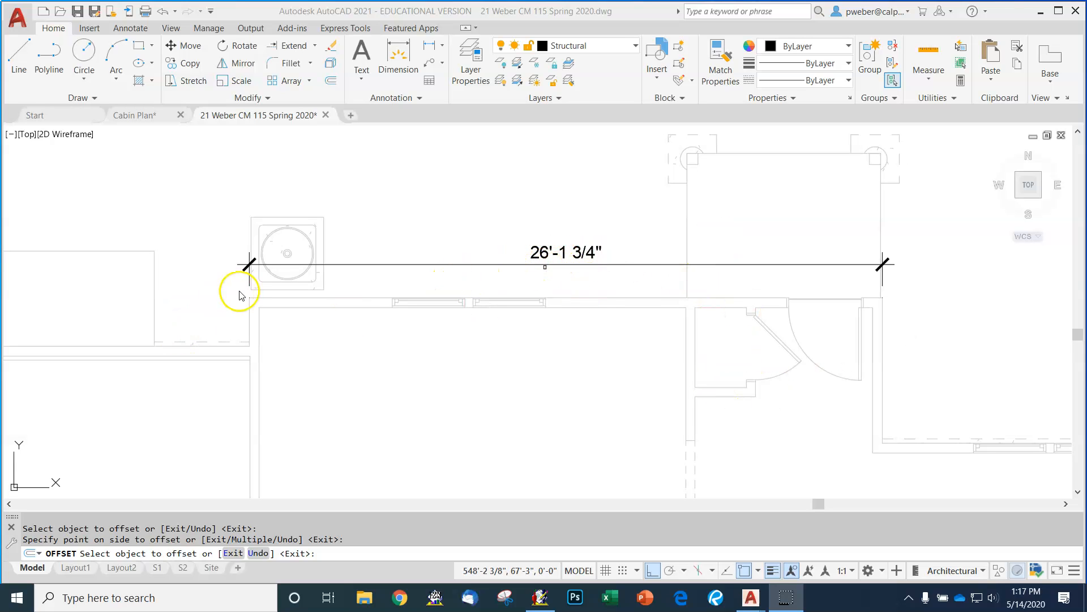
{"action": "scroll", "coordinate": [241, 294], "scroll_direction": "up", "scroll_amount": 5}
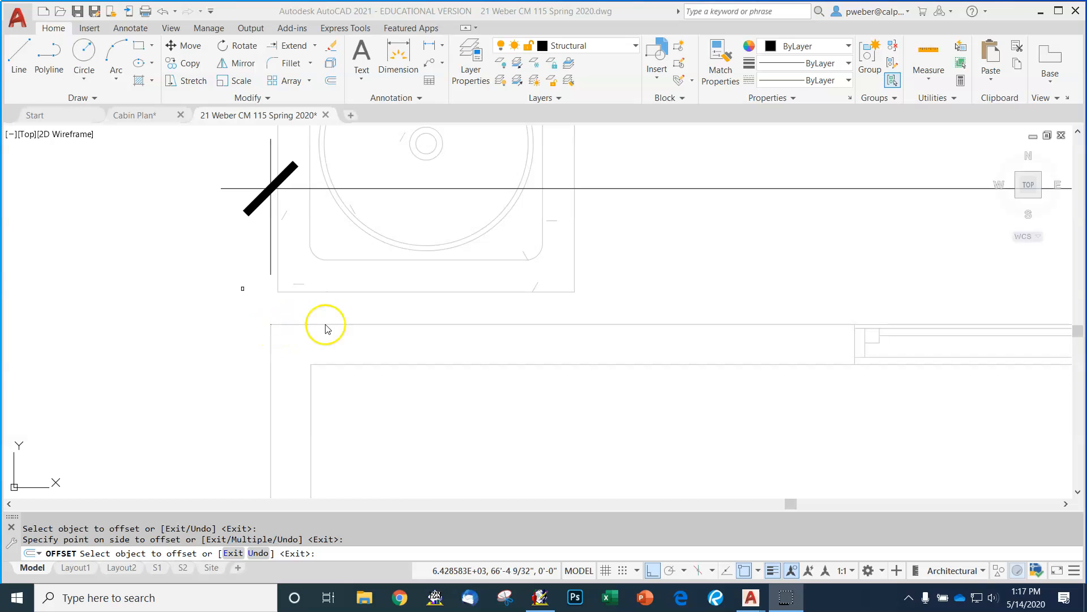
{"action": "scroll", "coordinate": [331, 329], "scroll_direction": "down", "scroll_amount": 3}
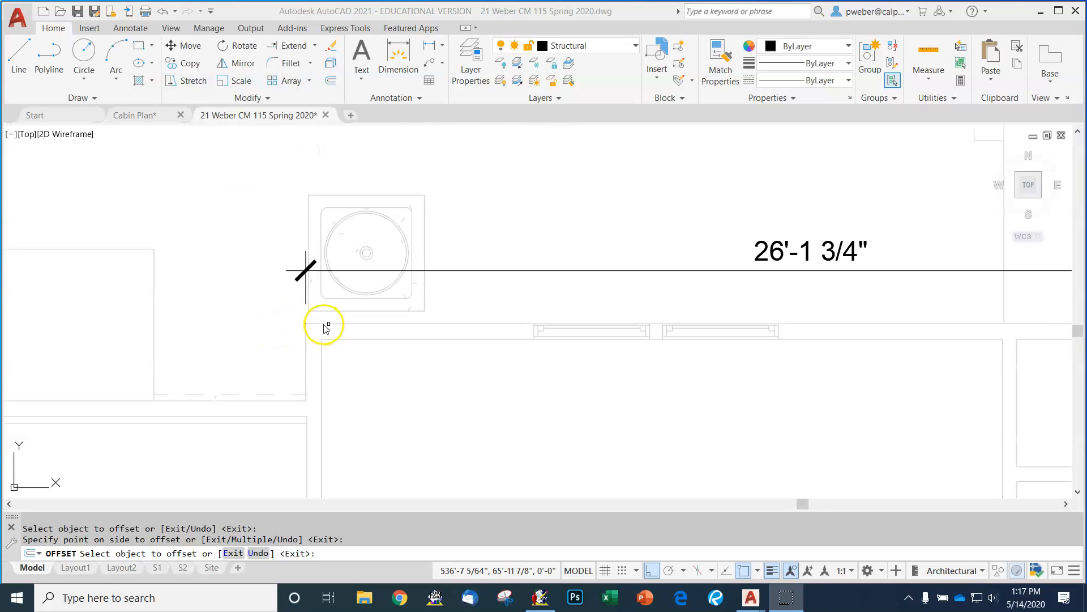
{"action": "scroll", "coordinate": [326, 328], "scroll_direction": "up", "scroll_amount": 2}
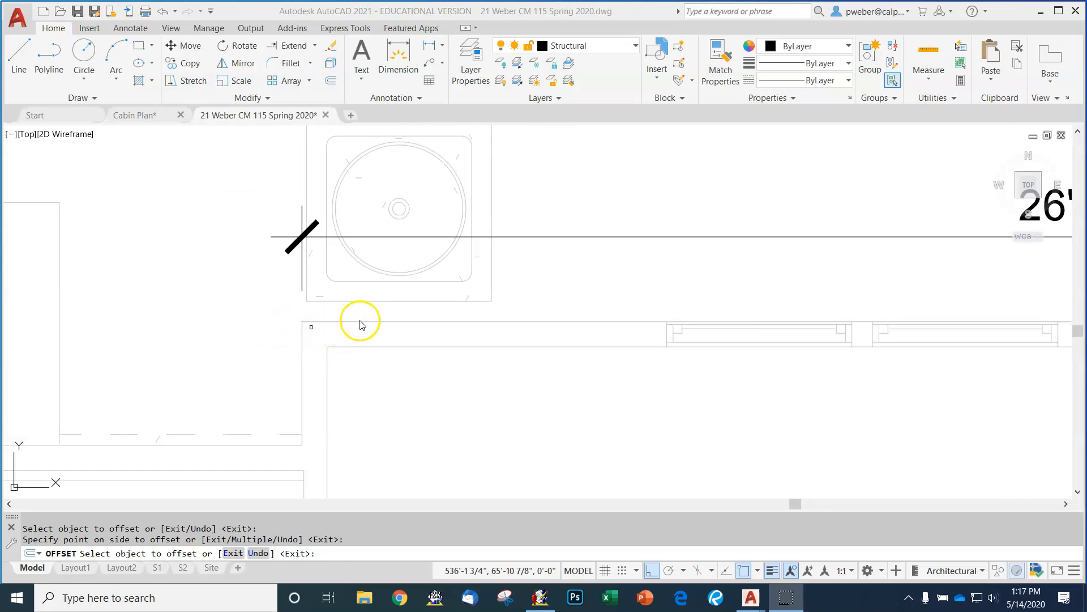
{"action": "left_click", "coordinate": [744, 571]}
{"action": "left_click", "coordinate": [652, 571]}
{"action": "left_click", "coordinate": [743, 571]}
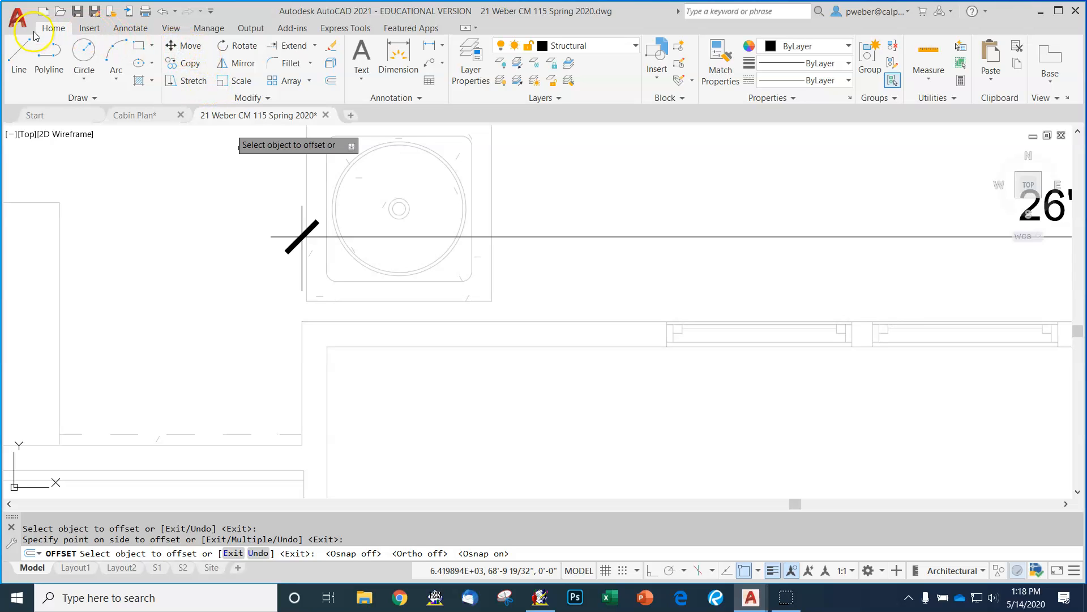
- Try to offset and erase the gray plan's upper horizontal wall line below the circular fixture
{"action": "left_click", "coordinate": [513, 322]}
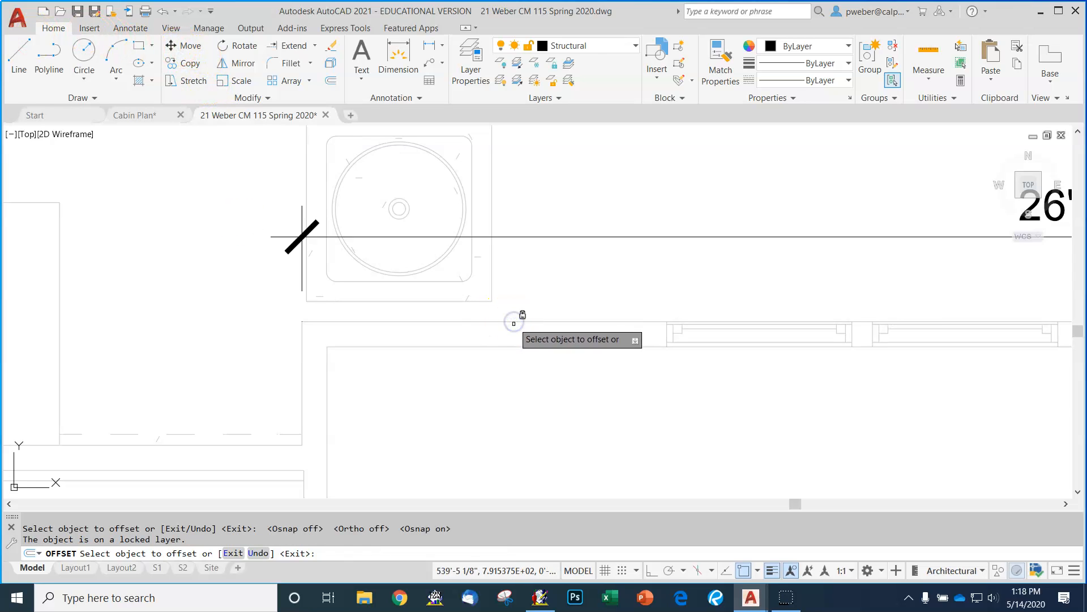
{"action": "key", "text": "Escape"}
{"action": "left_click", "coordinate": [514, 321]}
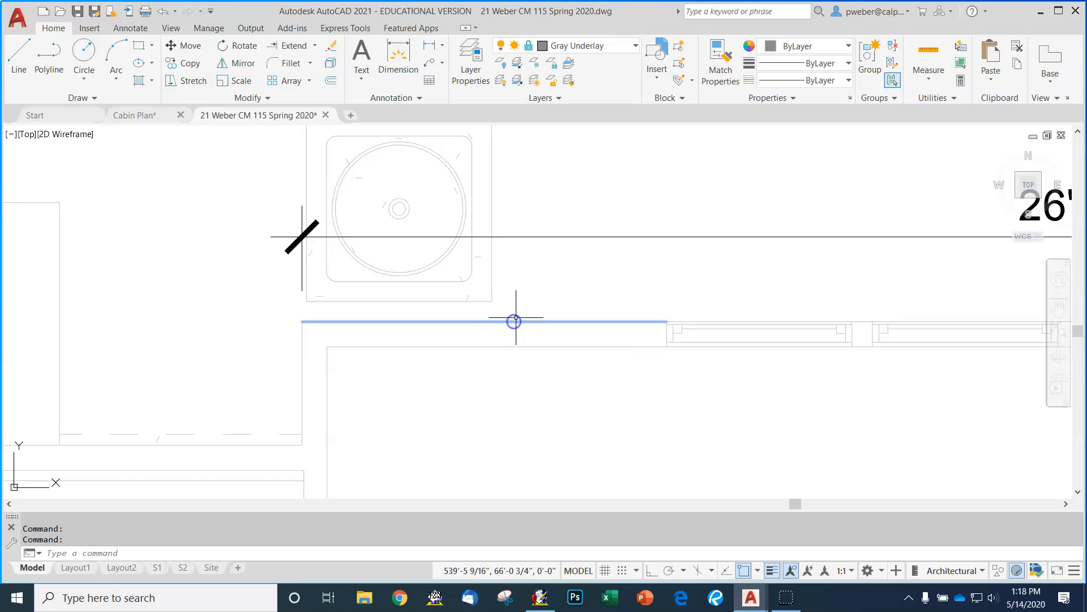
{"action": "key", "text": "Delete"}
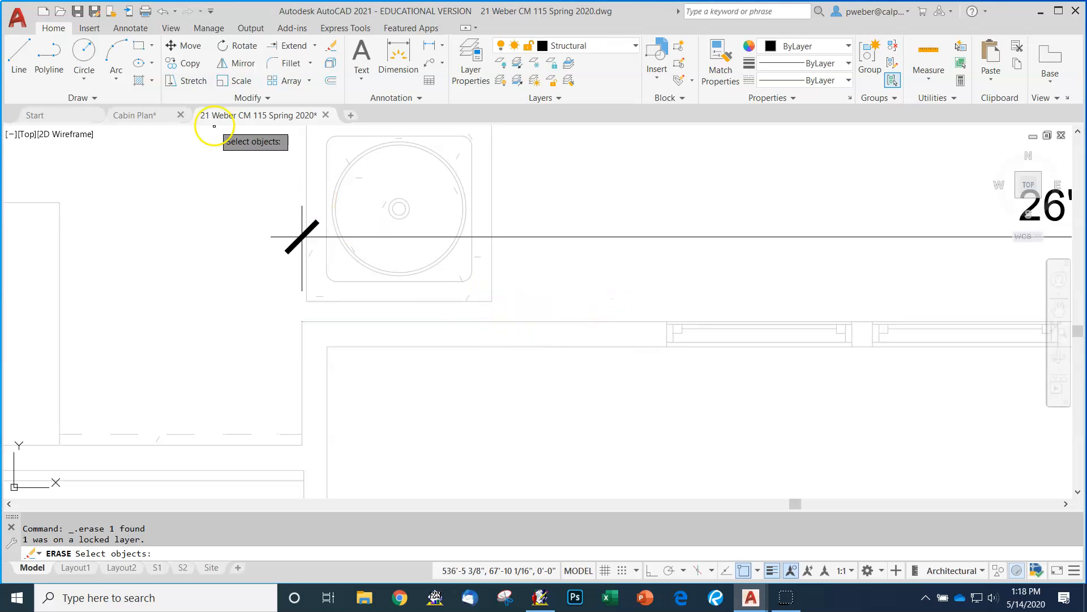
- Draw two short construction lines from the gray wall's outer corner, one along the upper edge and one 1'-0" down the side edge
{"action": "left_click", "coordinate": [19, 51]}
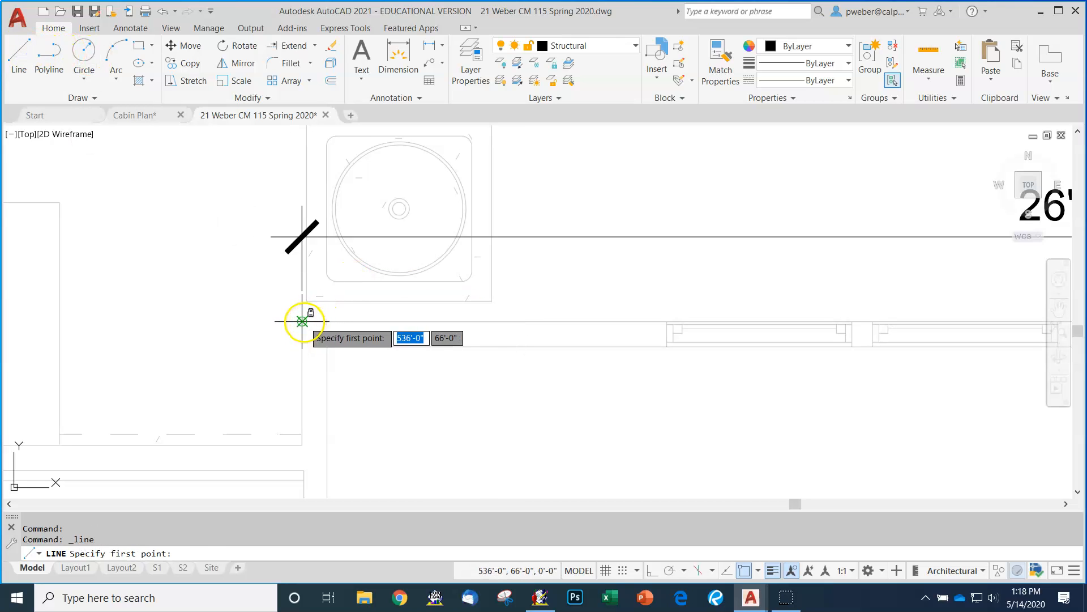
{"action": "left_click", "coordinate": [302, 321]}
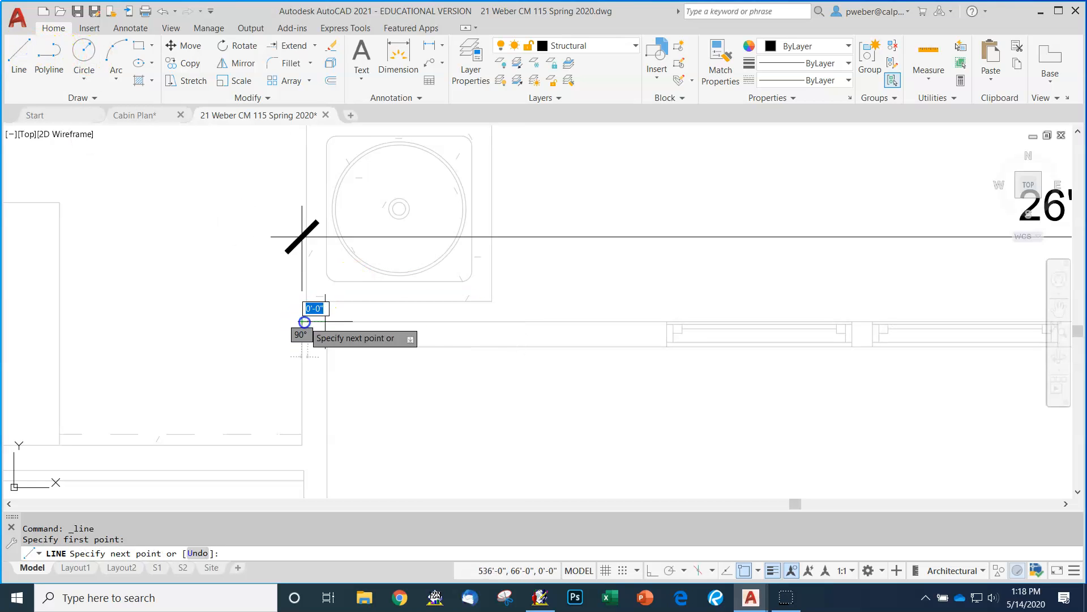
{"action": "left_click", "coordinate": [460, 322]}
{"action": "key", "text": "Return"}
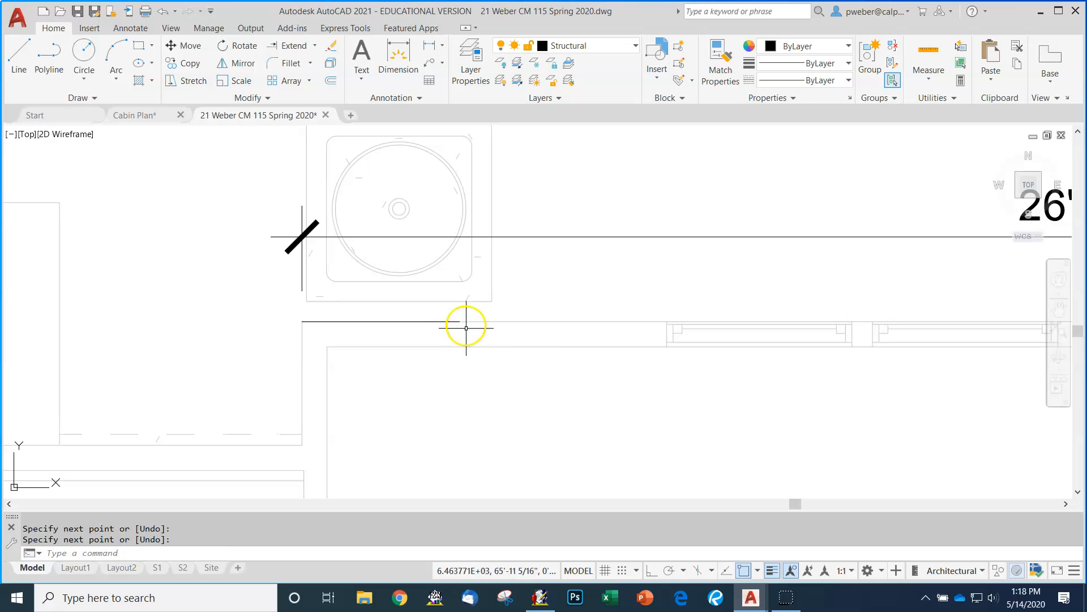
{"action": "left_click", "coordinate": [25, 64]}
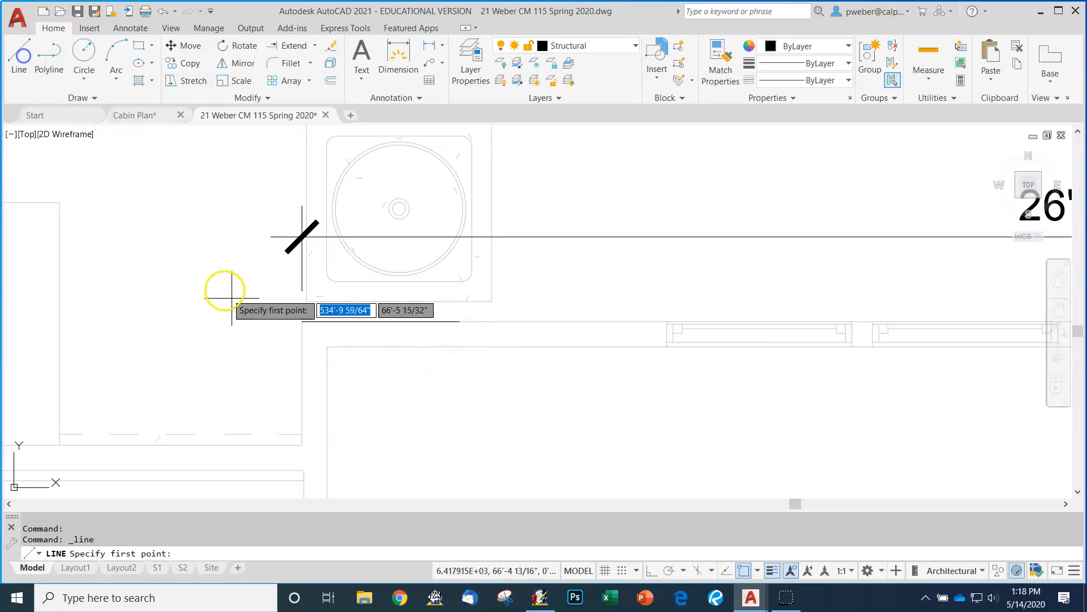
{"action": "left_click", "coordinate": [303, 321]}
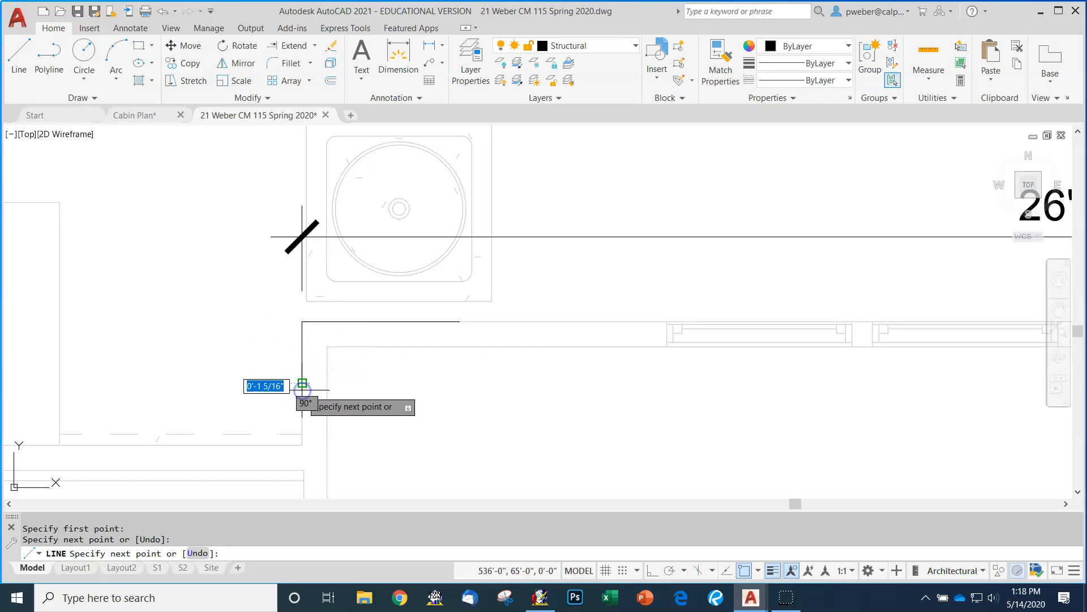
{"action": "left_click", "coordinate": [302, 384]}
{"action": "key", "text": "Return"}
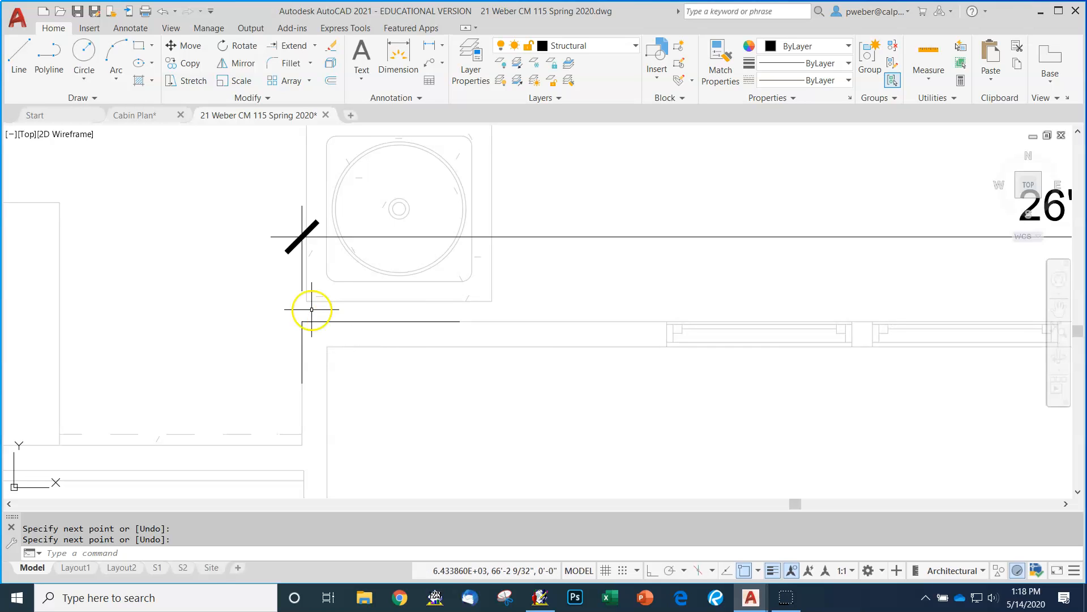
- Offset both construction lines .875 inward from the wall's outer faces
{"action": "left_click", "coordinate": [331, 83]}
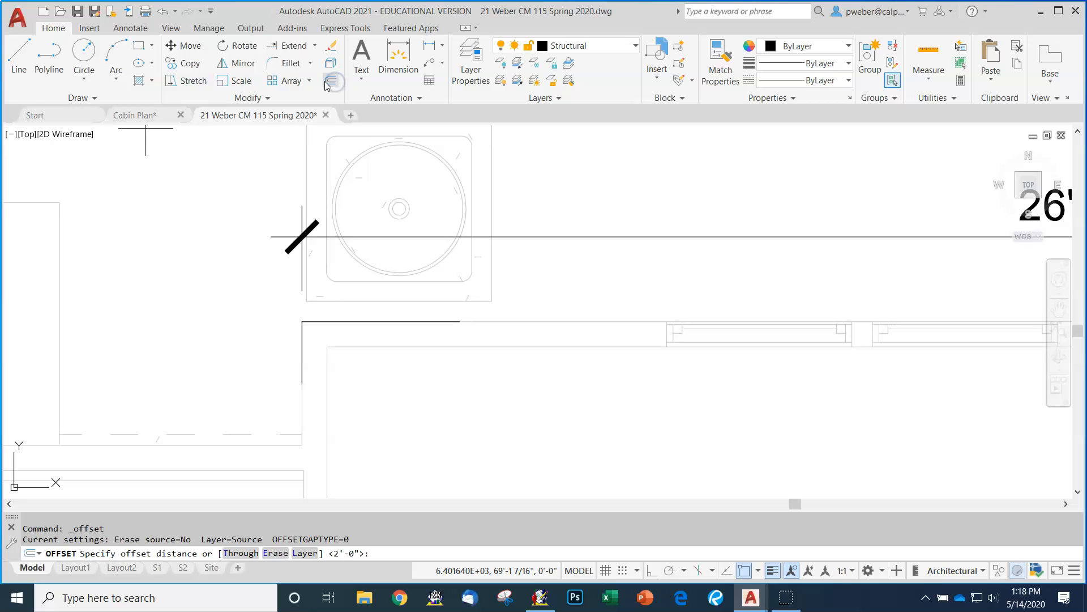
{"action": "type", "text": ".875"}
{"action": "key", "text": "Return"}
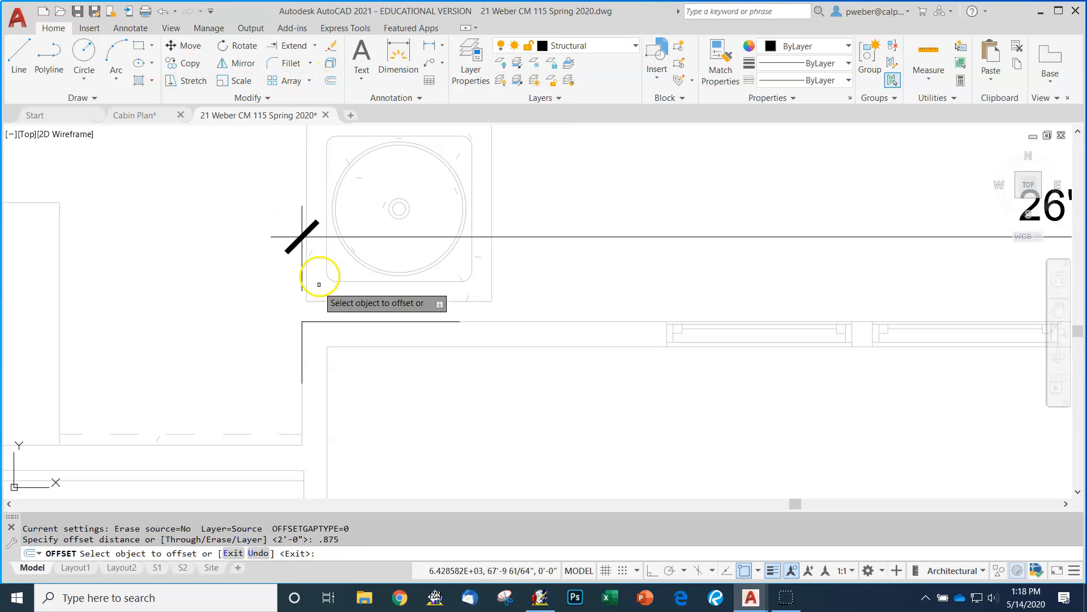
{"action": "left_click", "coordinate": [416, 321]}
{"action": "left_click", "coordinate": [445, 405]}
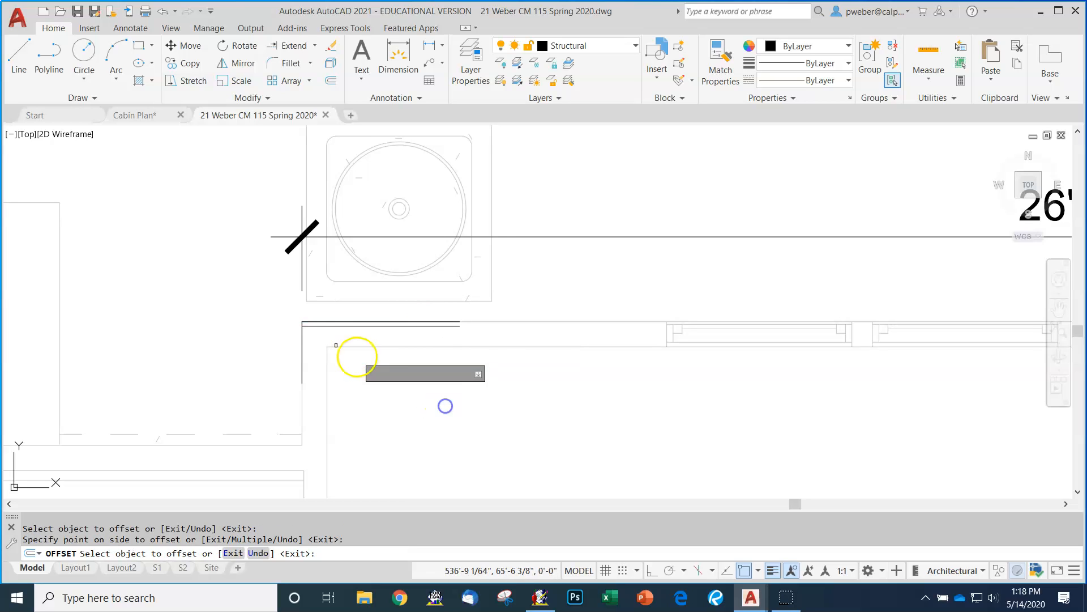
{"action": "left_click", "coordinate": [303, 339]}
{"action": "left_click", "coordinate": [350, 341]}
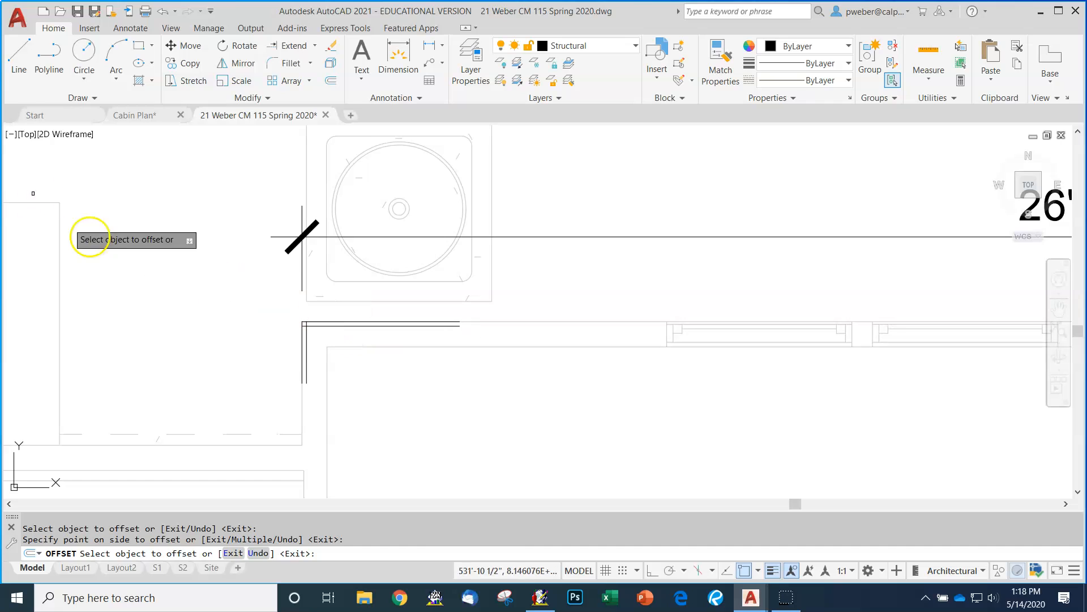
- Draw a diagonal marker line from the inner corner where the offset lines cross, up and to the left outside the gray plan
{"action": "left_click", "coordinate": [19, 53]}
{"action": "scroll", "coordinate": [238, 274], "scroll_direction": "up", "scroll_amount": 2}
{"action": "scroll", "coordinate": [363, 363], "scroll_direction": "up", "scroll_amount": 2}
{"action": "scroll", "coordinate": [267, 235], "scroll_direction": "down", "scroll_amount": 2}
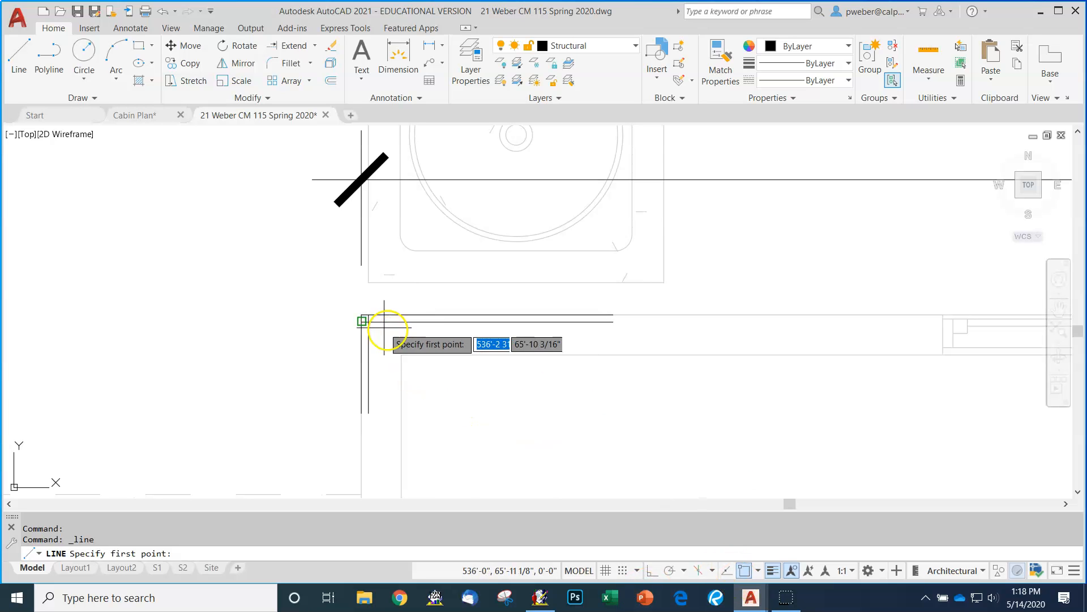
{"action": "left_click", "coordinate": [362, 316]}
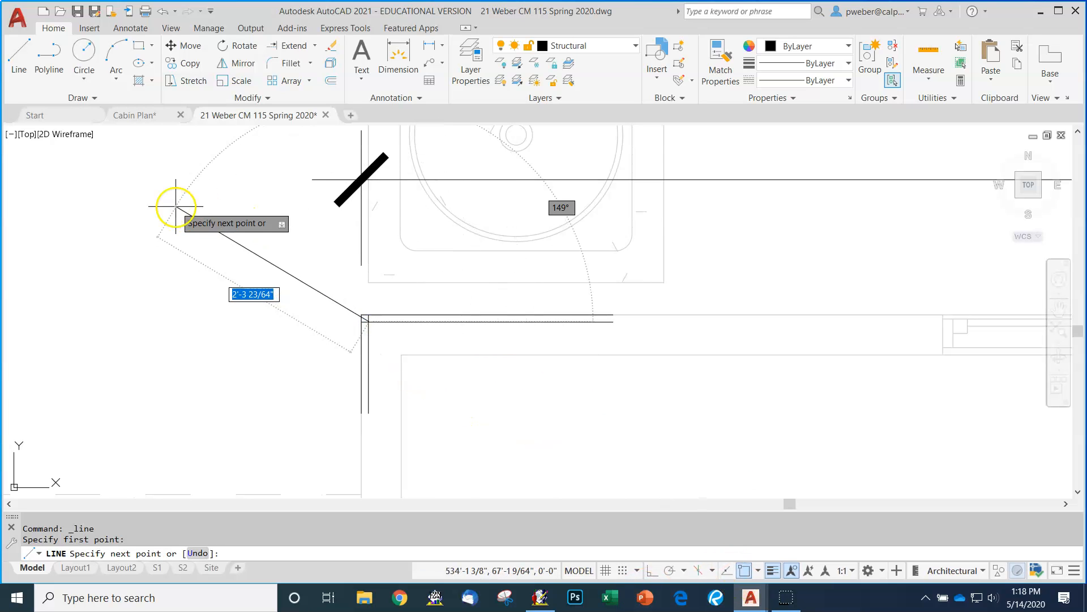
{"action": "left_click", "coordinate": [135, 201]}
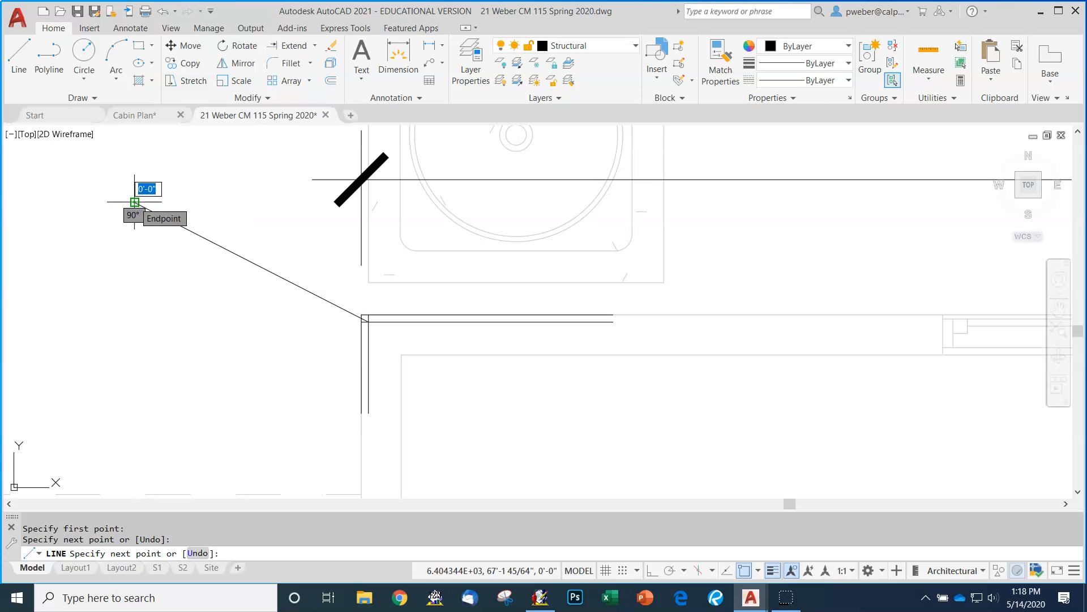
{"action": "key", "text": "Escape"}
{"action": "key", "text": "Escape"}
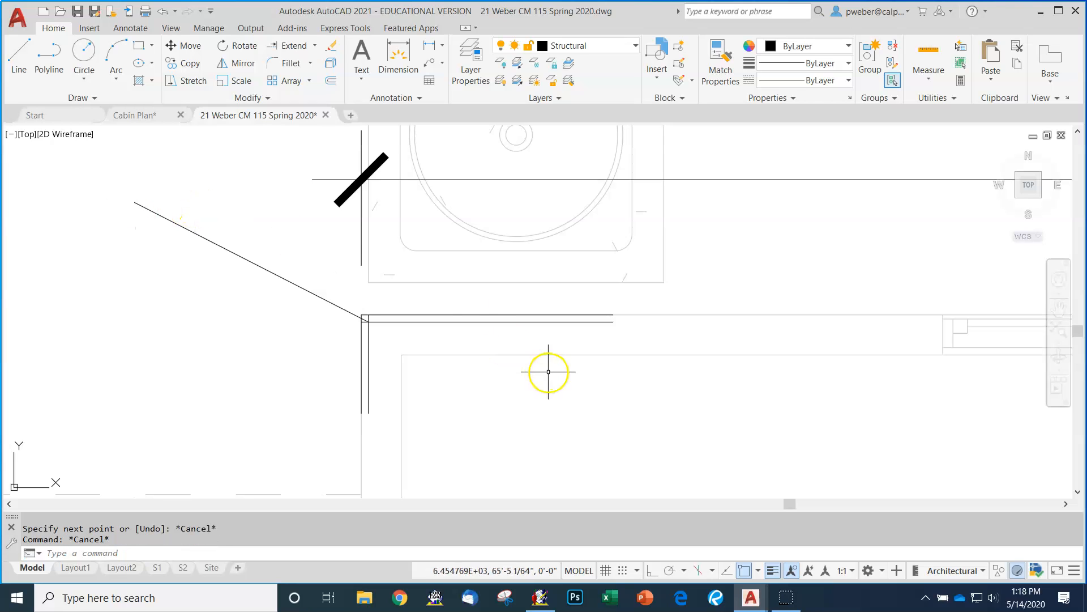
- Erase the horizontal and vertical construction line pairs at the wall corner, keeping the diagonal marker line
{"action": "left_click", "coordinate": [534, 344]}
{"action": "left_click", "coordinate": [520, 306]}
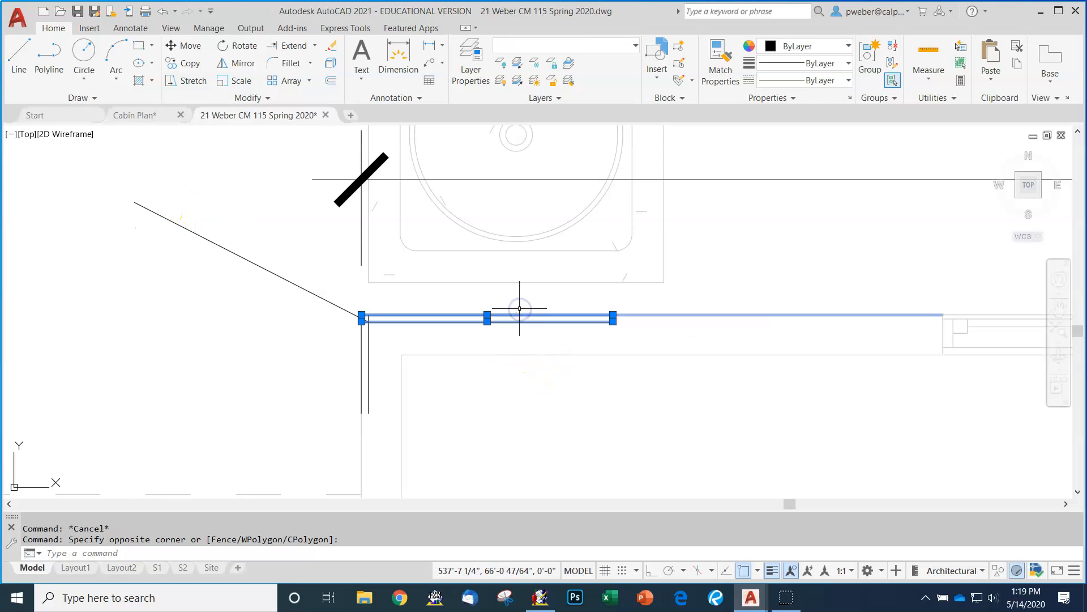
{"action": "key", "text": "Delete"}
{"action": "left_click", "coordinate": [388, 376]}
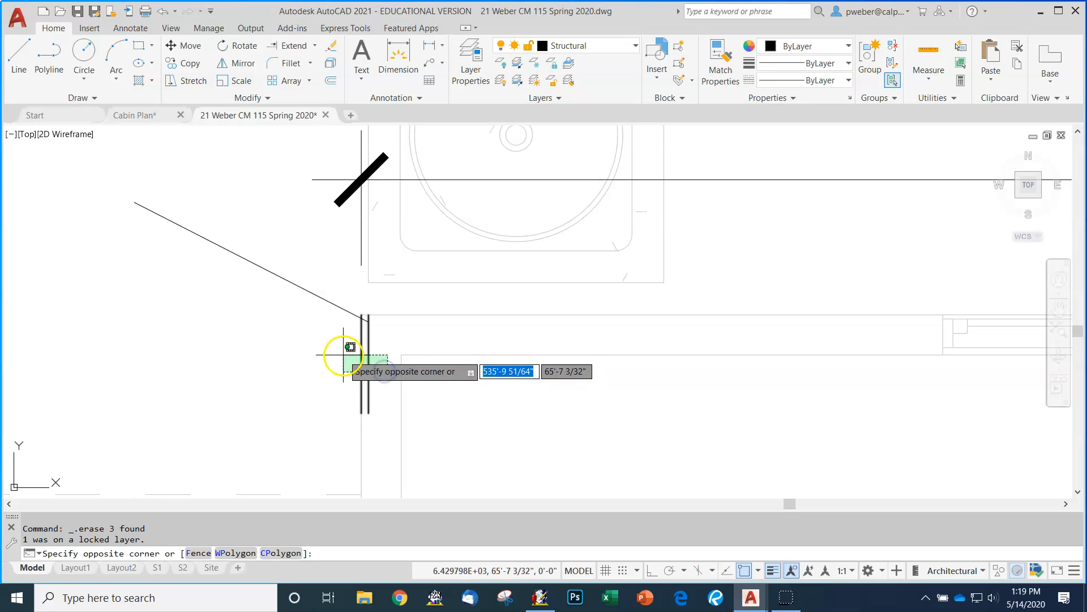
{"action": "left_click", "coordinate": [343, 355]}
- Compare the diagonal marker's end at the gray plan's wall corner with the framing plan's central block
{"action": "scroll", "coordinate": [373, 323], "scroll_direction": "up", "scroll_amount": 2}
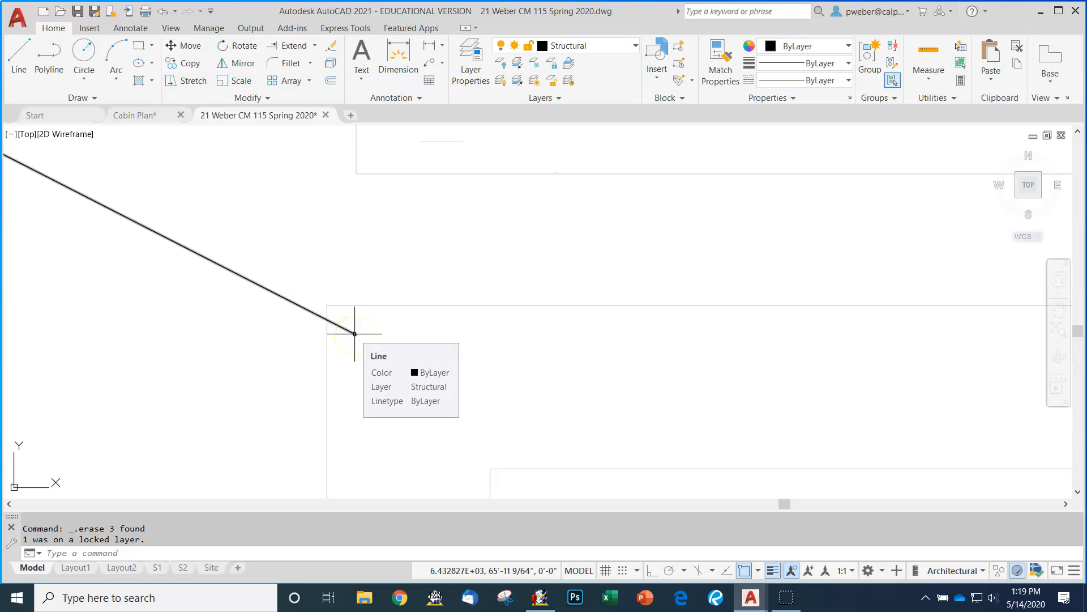
{"action": "scroll", "coordinate": [355, 333], "scroll_direction": "down", "scroll_amount": 5}
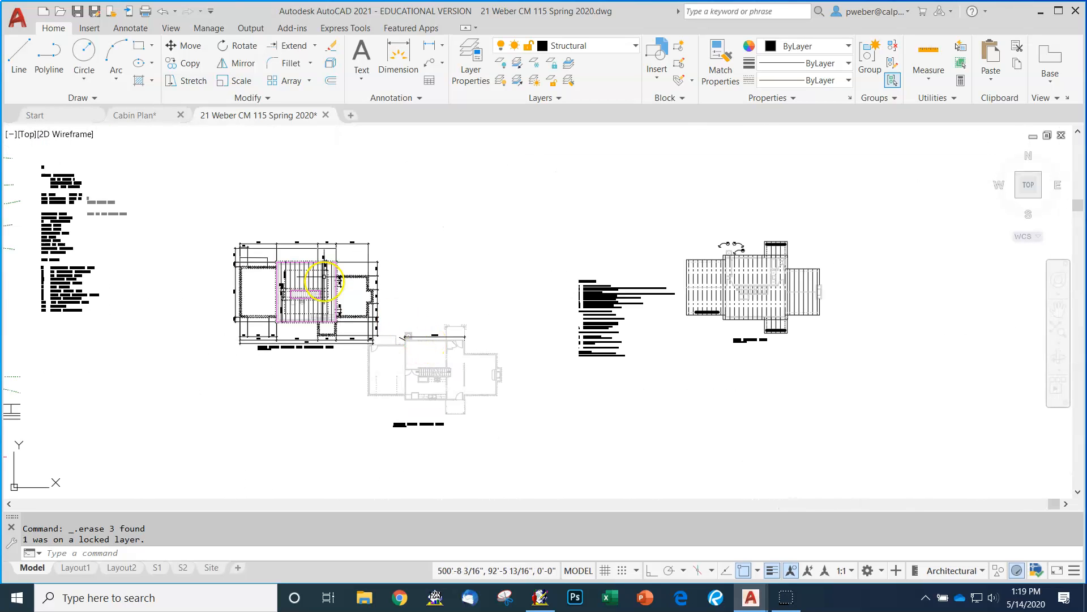
{"action": "scroll", "coordinate": [324, 280], "scroll_direction": "up", "scroll_amount": 6}
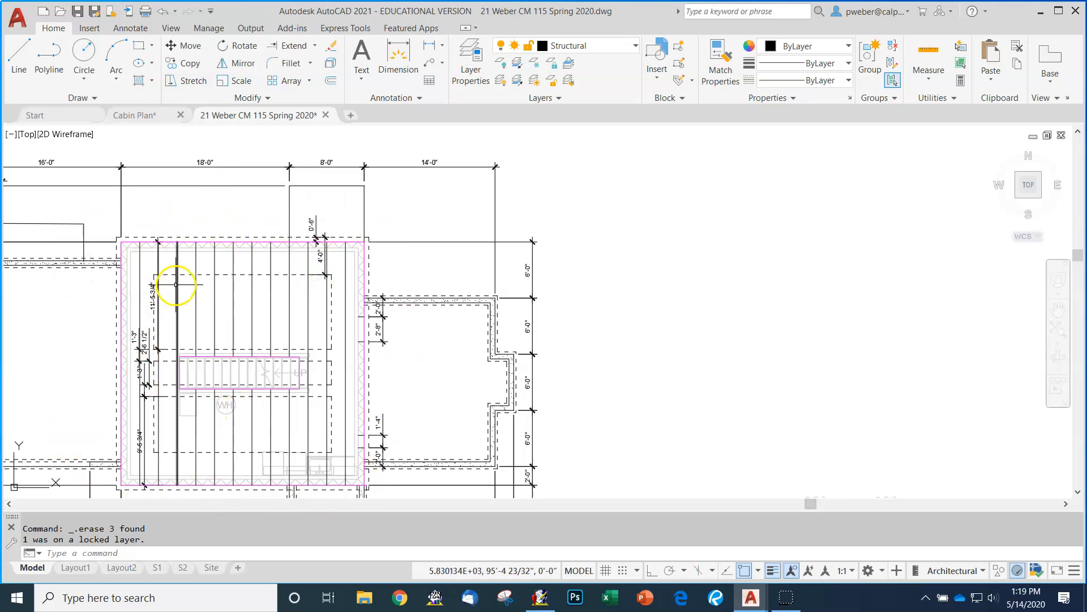
{"action": "scroll", "coordinate": [139, 253], "scroll_direction": "up", "scroll_amount": 4}
{"action": "scroll", "coordinate": [104, 228], "scroll_direction": "down", "scroll_amount": 5}
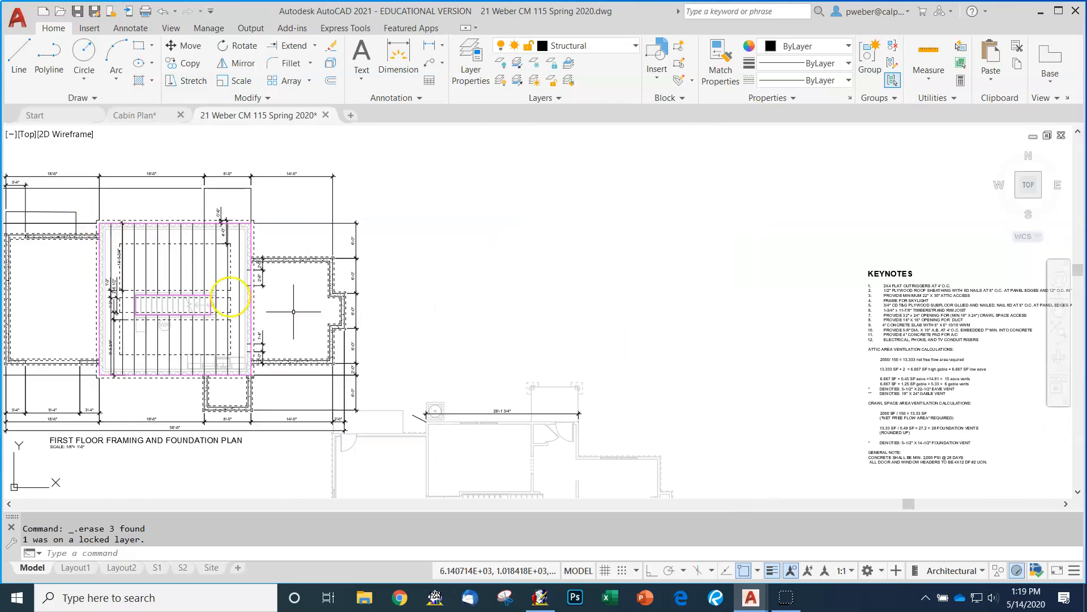
{"action": "scroll", "coordinate": [432, 420], "scroll_direction": "up", "scroll_amount": 6}
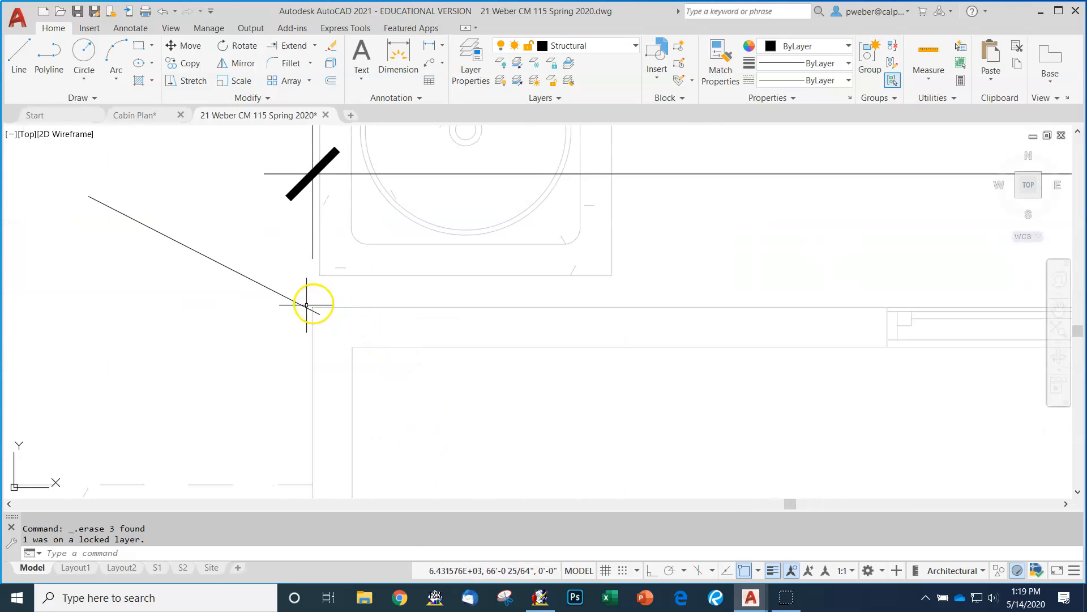
{"action": "scroll", "coordinate": [316, 311], "scroll_direction": "down", "scroll_amount": 5}
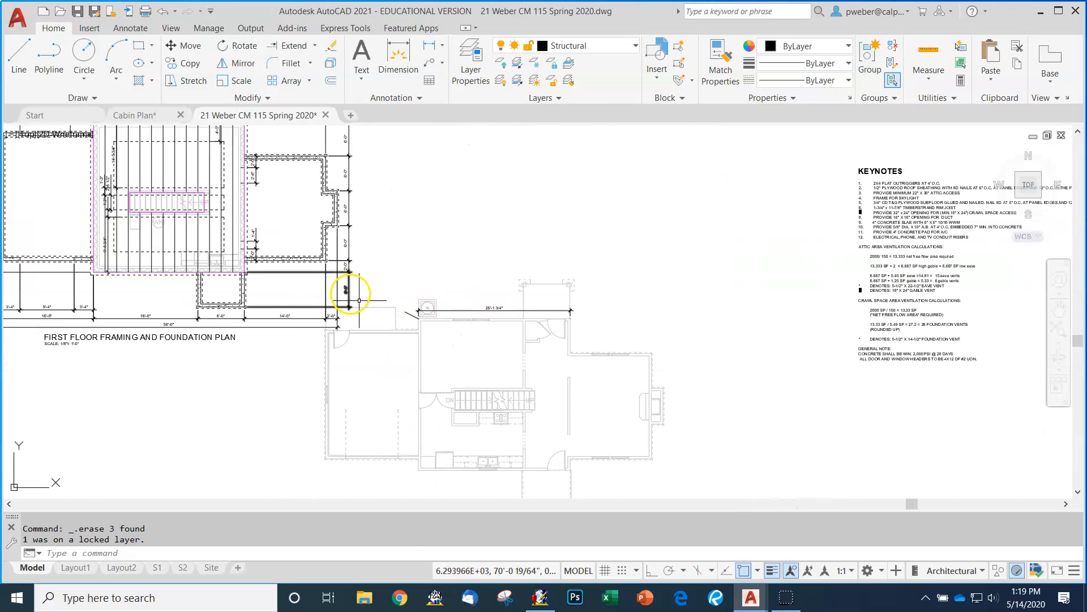
{"action": "scroll", "coordinate": [359, 301], "scroll_direction": "down", "scroll_amount": 5}
{"action": "scroll", "coordinate": [255, 238], "scroll_direction": "up", "scroll_amount": 3}
{"action": "scroll", "coordinate": [342, 224], "scroll_direction": "up", "scroll_amount": 4}
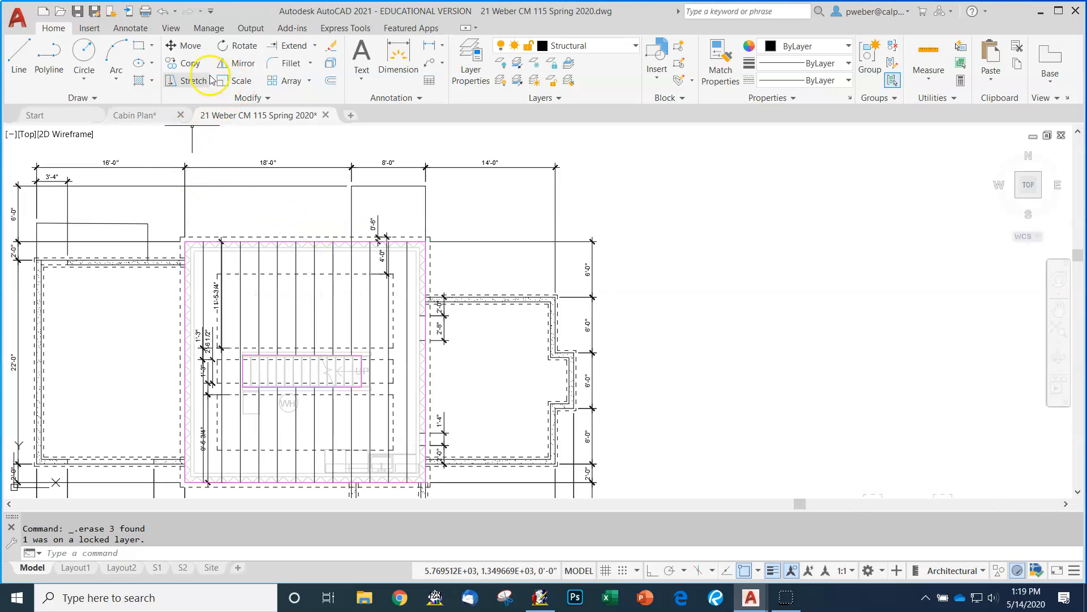
- Copy the central block's framing lines and magenta outline from its upper-left outer corner toward the gray floor plan
{"action": "left_click", "coordinate": [190, 63]}
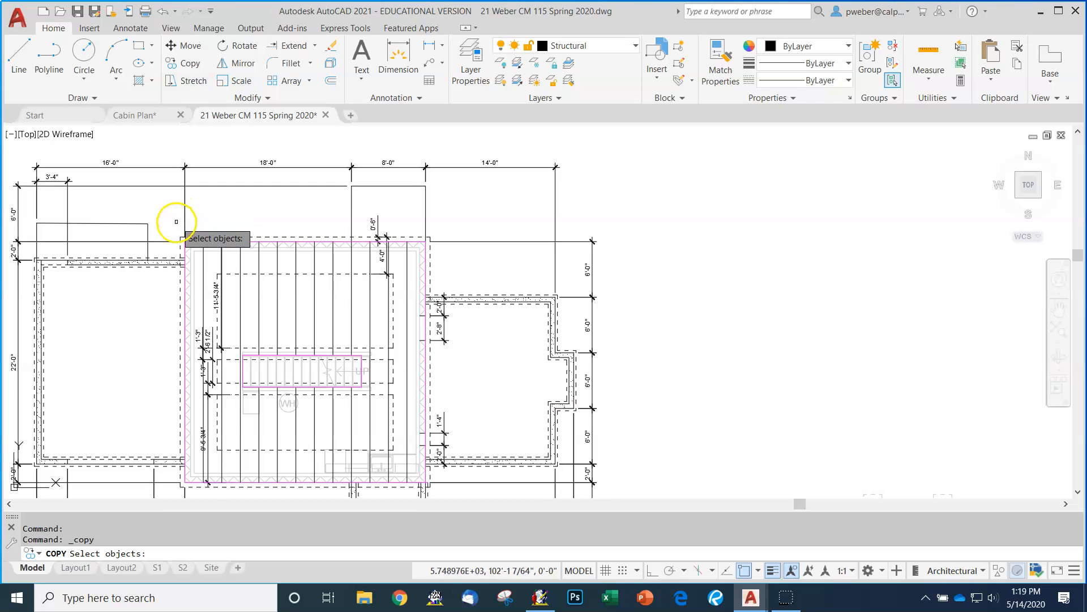
{"action": "scroll", "coordinate": [185, 239], "scroll_direction": "up", "scroll_amount": 3}
{"action": "scroll", "coordinate": [190, 239], "scroll_direction": "up", "scroll_amount": 3}
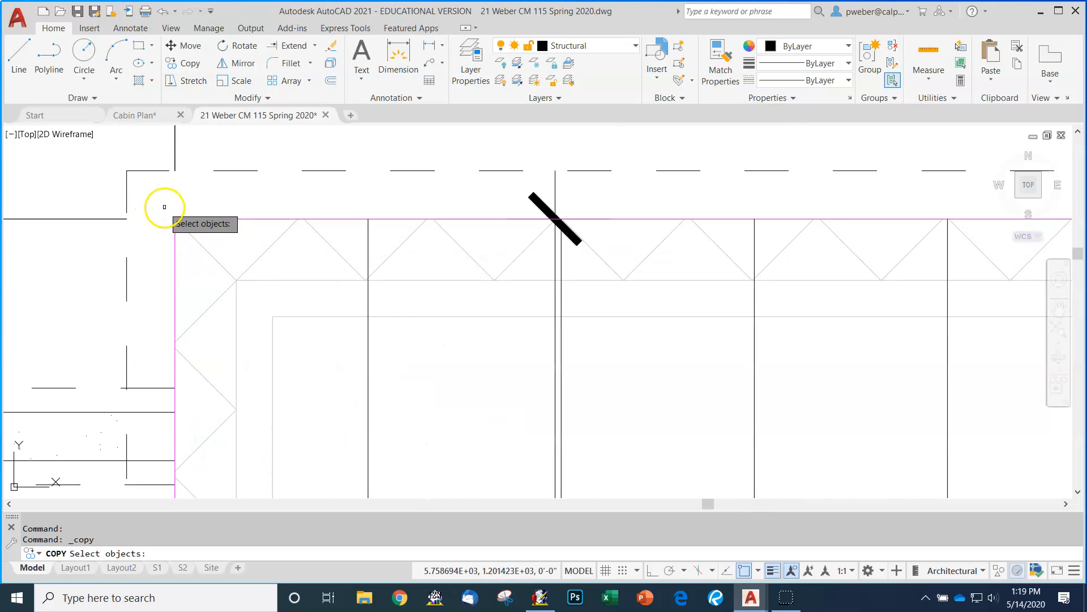
{"action": "left_click", "coordinate": [165, 207]}
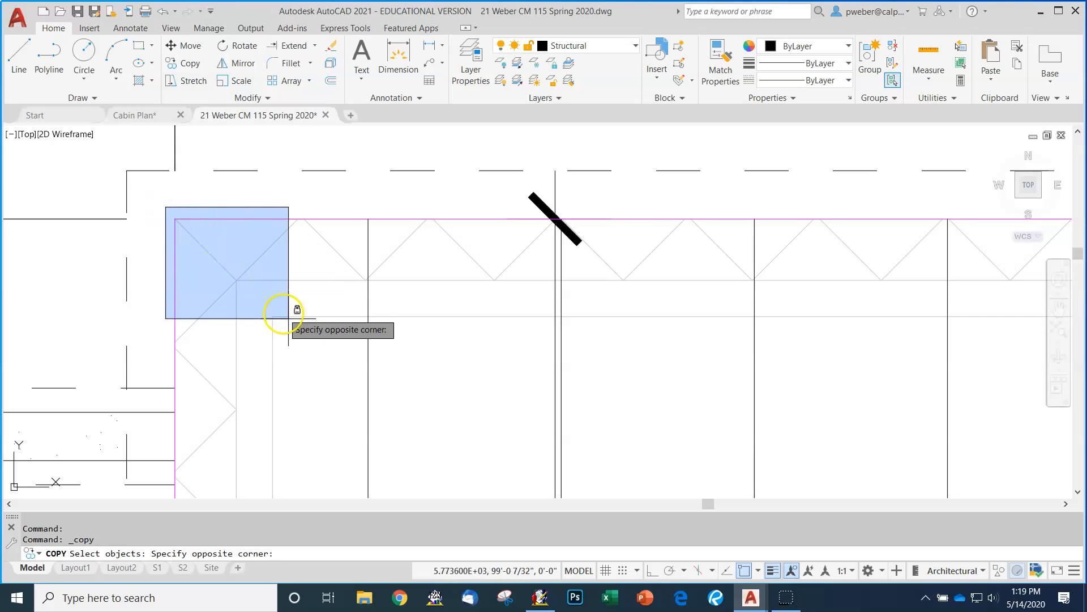
{"action": "scroll", "coordinate": [328, 315], "scroll_direction": "down", "scroll_amount": 4}
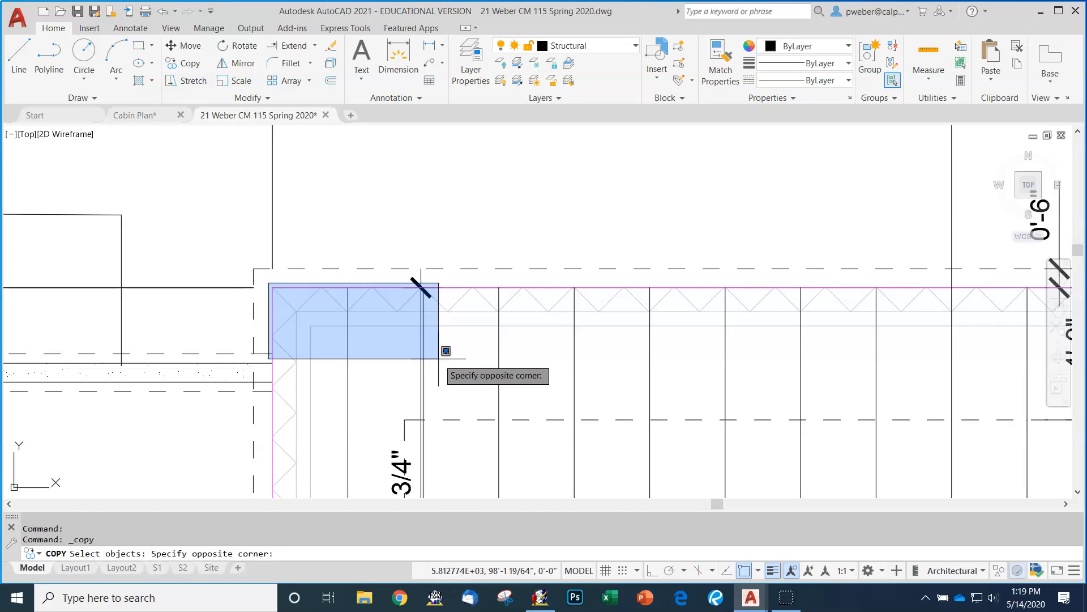
{"action": "scroll", "coordinate": [446, 348], "scroll_direction": "down", "scroll_amount": 5}
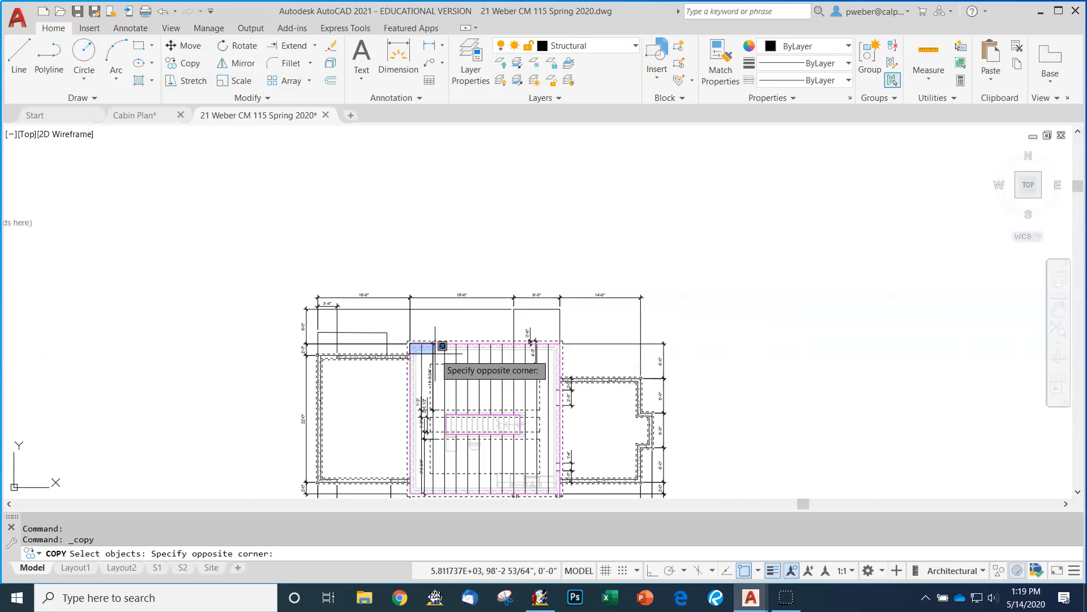
{"action": "scroll", "coordinate": [427, 444], "scroll_direction": "up", "scroll_amount": 4}
{"action": "scroll", "coordinate": [412, 388], "scroll_direction": "down", "scroll_amount": 4}
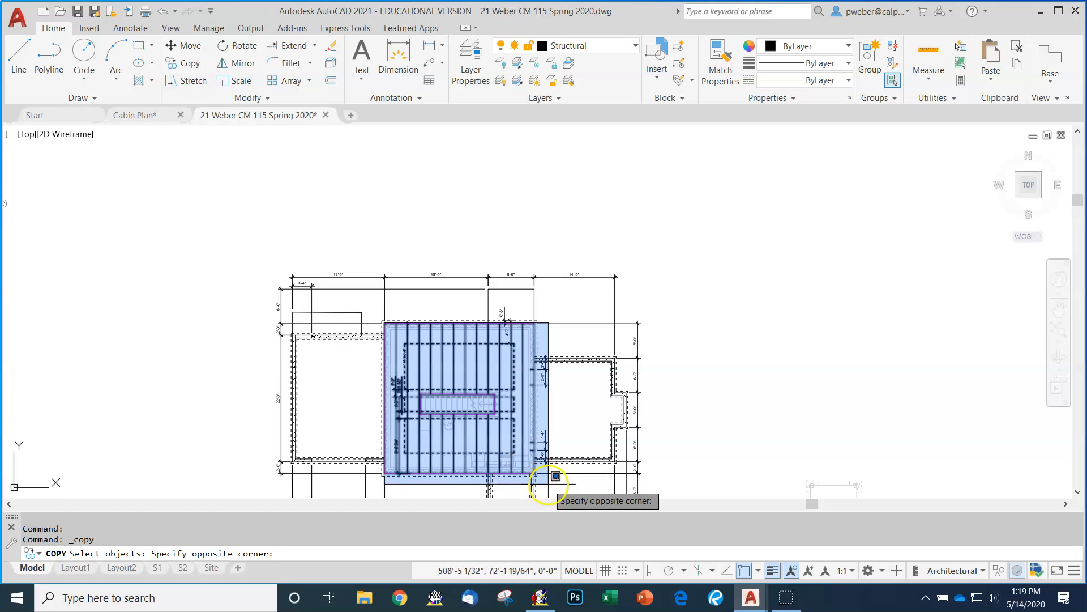
{"action": "scroll", "coordinate": [555, 476], "scroll_direction": "up", "scroll_amount": 7}
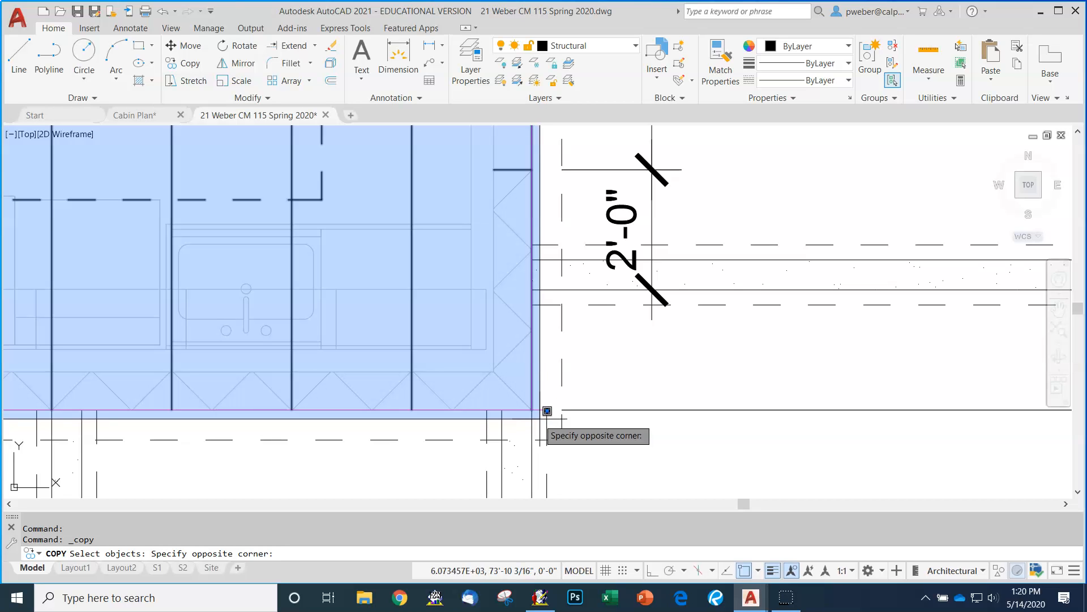
{"action": "left_click", "coordinate": [552, 412]}
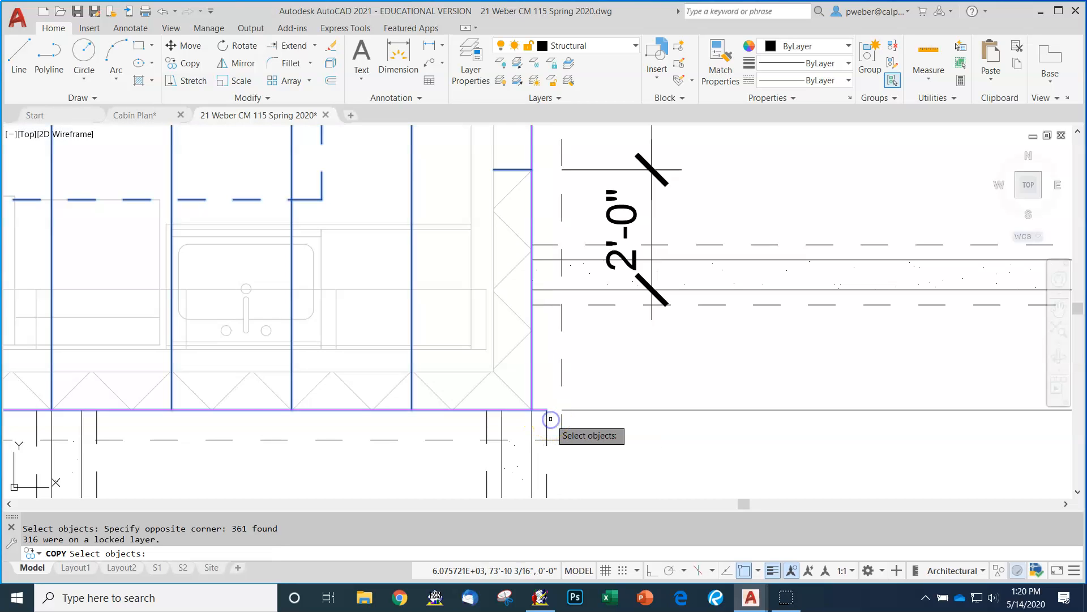
{"action": "scroll", "coordinate": [541, 415], "scroll_direction": "down", "scroll_amount": 4}
{"action": "scroll", "coordinate": [538, 416], "scroll_direction": "down", "scroll_amount": 8}
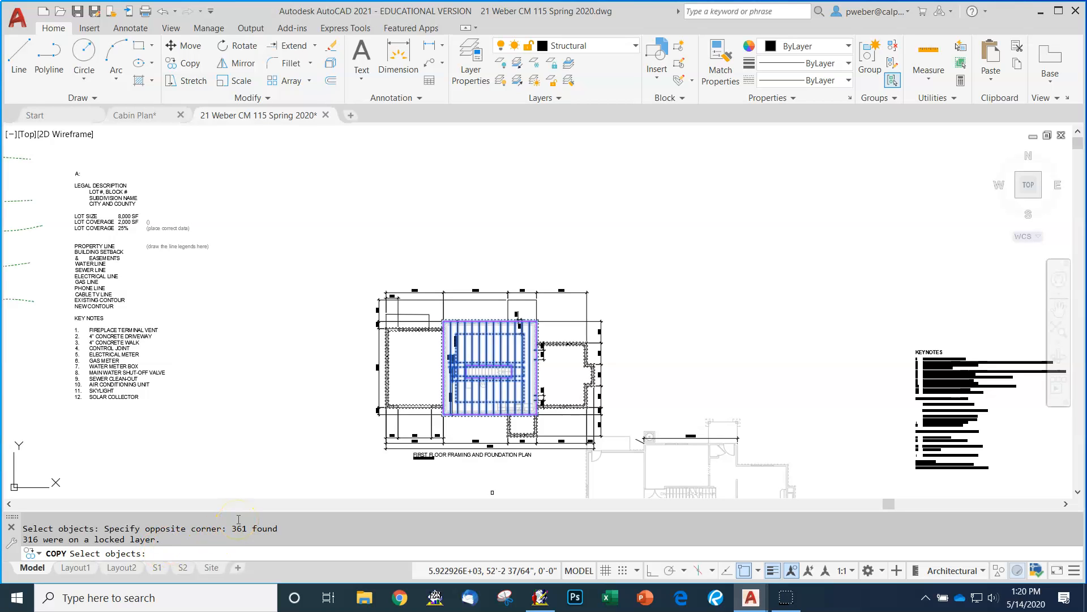
{"action": "key", "text": "Return"}
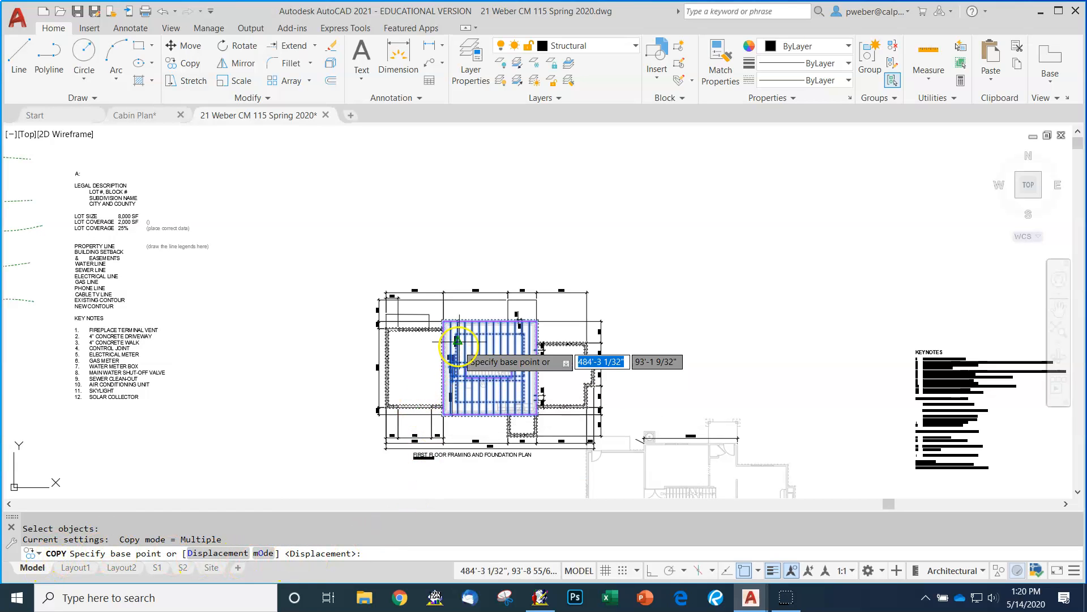
{"action": "scroll", "coordinate": [464, 315], "scroll_direction": "up", "scroll_amount": 6}
{"action": "scroll", "coordinate": [385, 326], "scroll_direction": "up", "scroll_amount": 10}
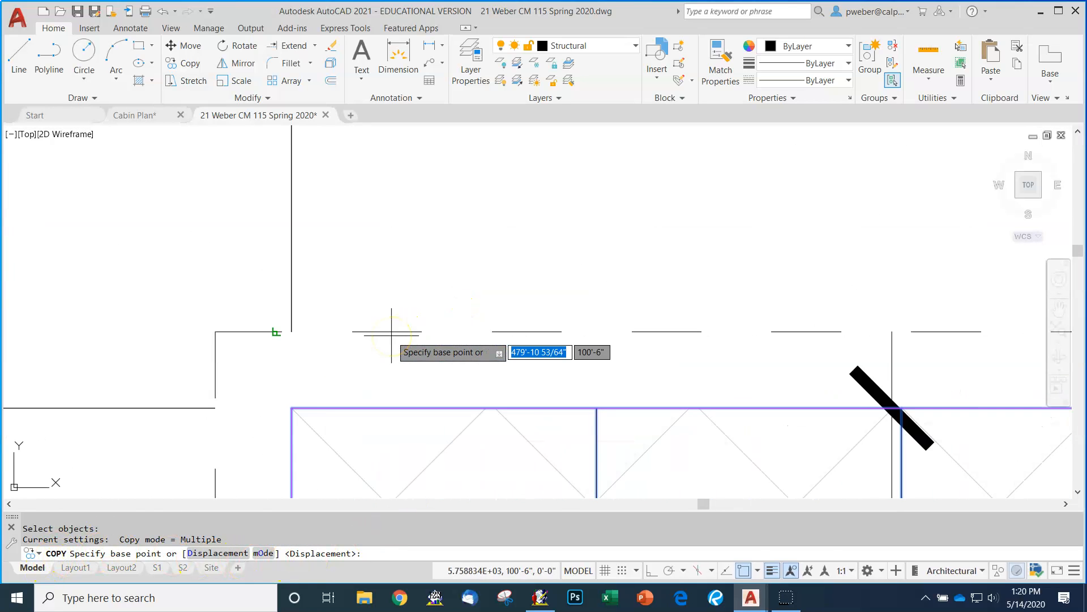
{"action": "left_click", "coordinate": [292, 408]}
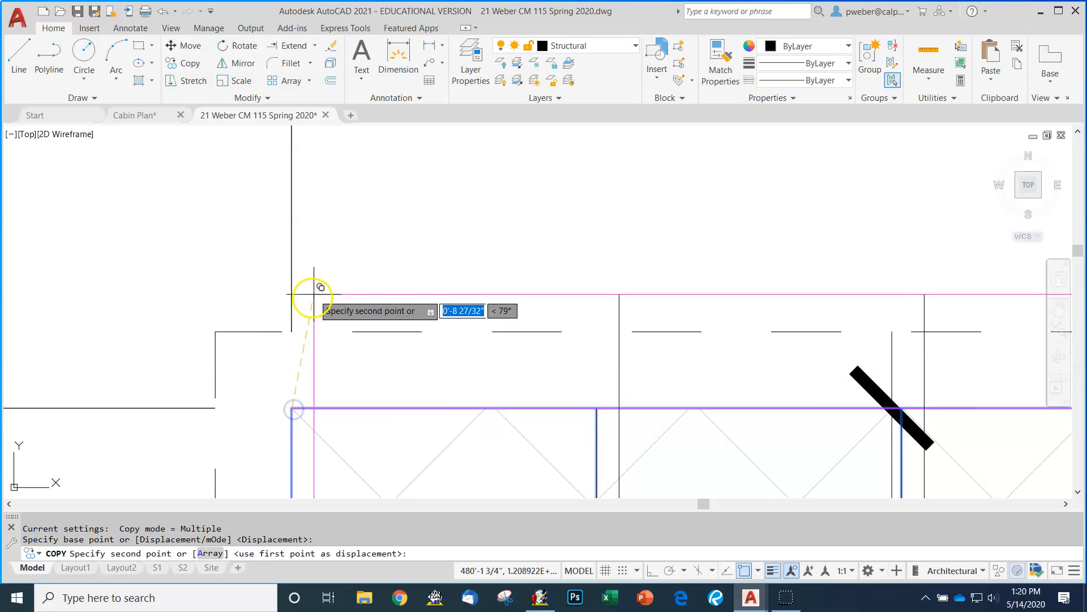
{"action": "scroll", "coordinate": [227, 286], "scroll_direction": "down", "scroll_amount": 10}
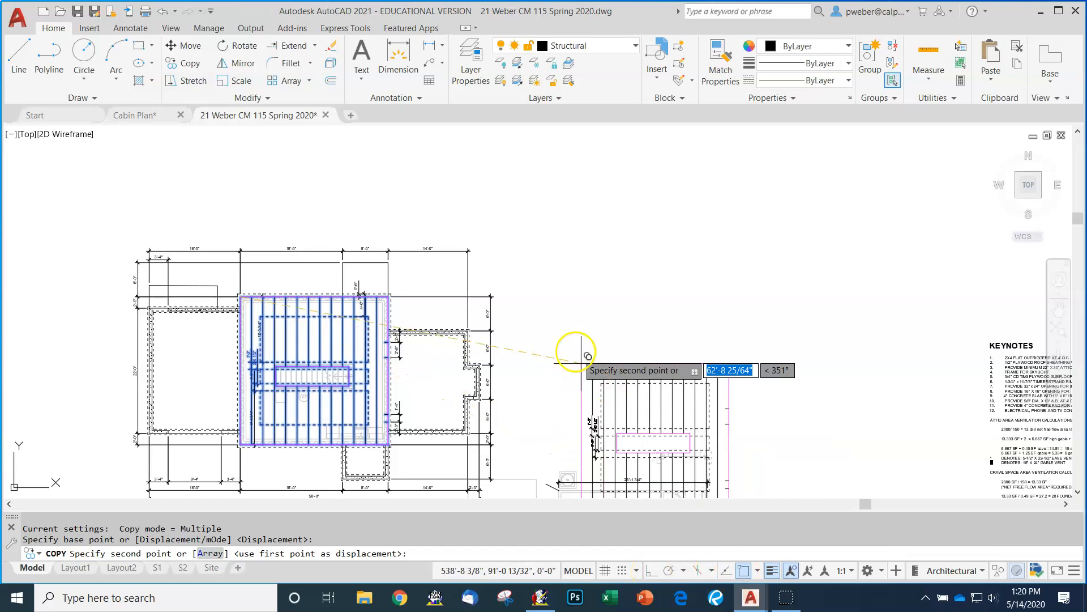
- Place the copied floor framing at the guide line's endpoint on the upper-left corner of the gray plan's central section
{"action": "scroll", "coordinate": [566, 329], "scroll_direction": "down", "scroll_amount": 5}
{"action": "scroll", "coordinate": [569, 374], "scroll_direction": "up", "scroll_amount": 6}
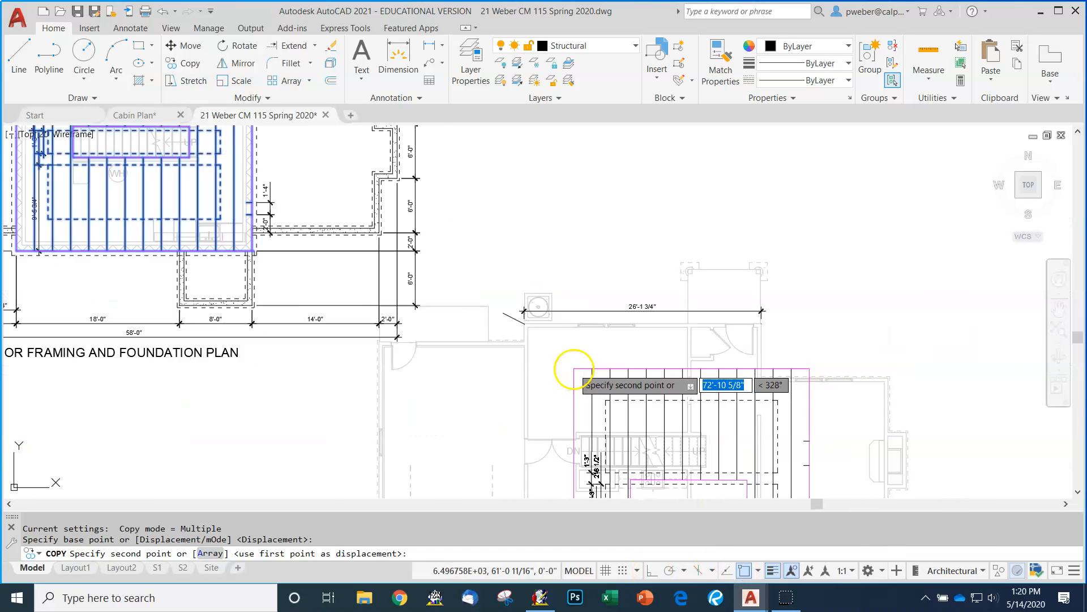
{"action": "scroll", "coordinate": [565, 356], "scroll_direction": "up", "scroll_amount": 4}
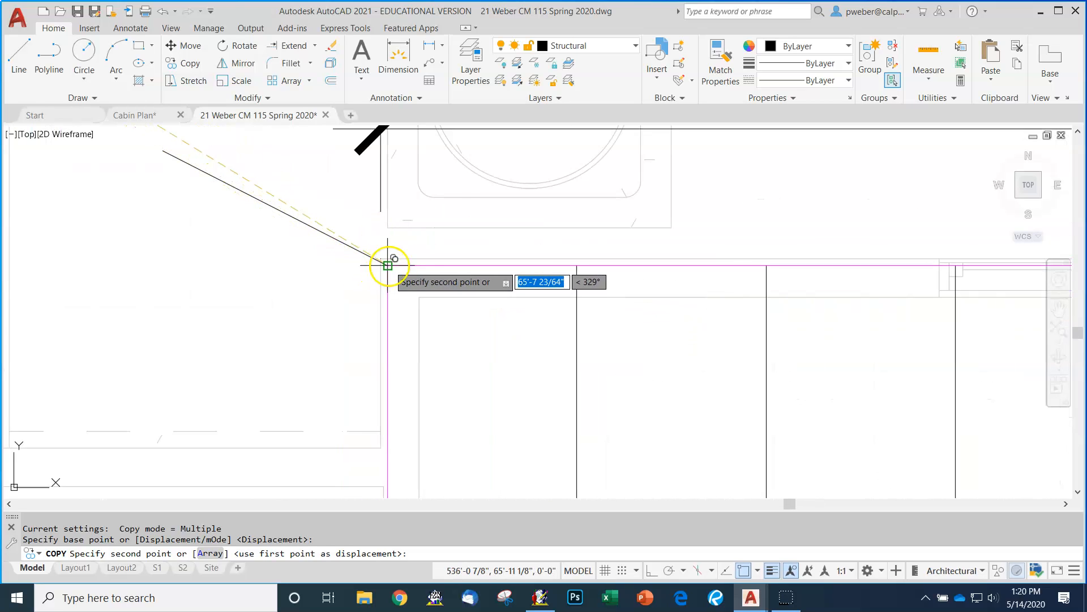
{"action": "left_click", "coordinate": [387, 265]}
{"action": "key", "text": "Escape"}
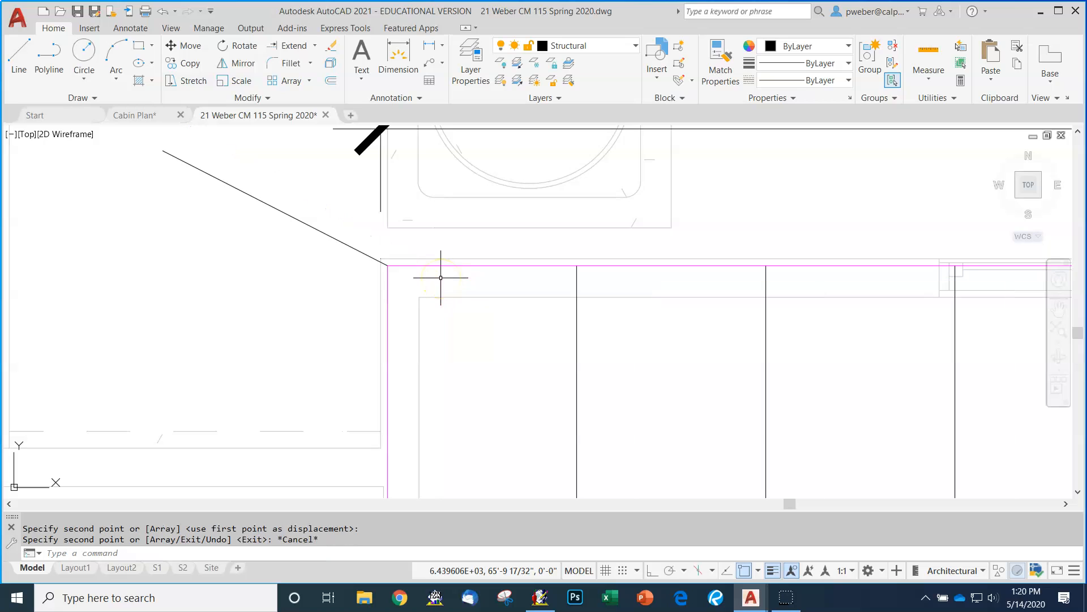
- Erase the short diagonal guide line at the upper-left corner of the copied framing
{"action": "scroll", "coordinate": [377, 354], "scroll_direction": "down", "scroll_amount": 4}
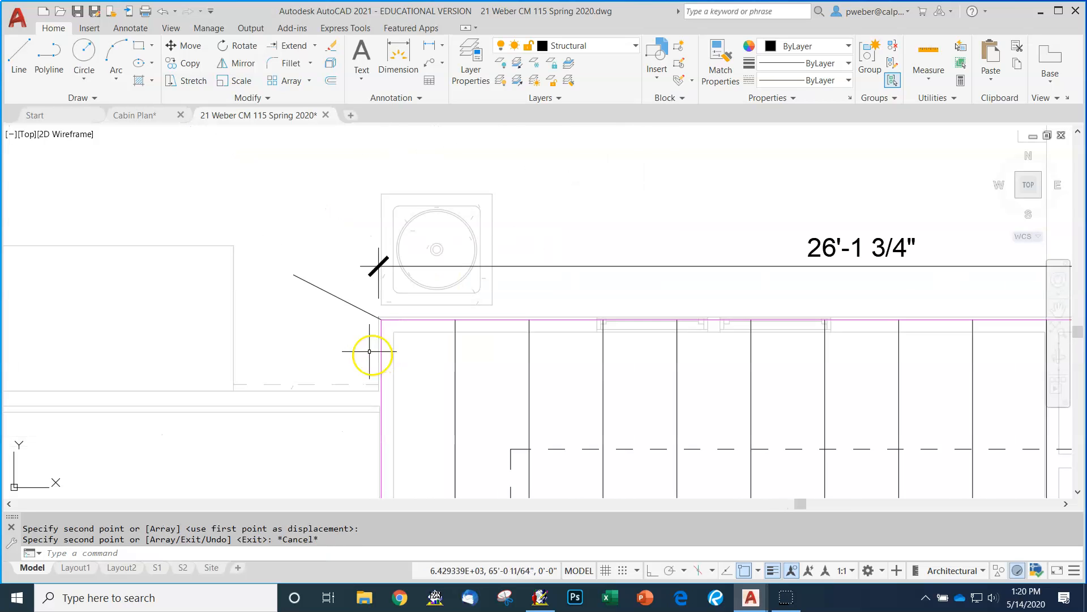
{"action": "left_click", "coordinate": [363, 311]}
{"action": "key", "text": "Delete"}
- Fillet the bottom and right magenta edge lines of the copied framing into a clean lower-right corner
{"action": "scroll", "coordinate": [284, 302], "scroll_direction": "down", "scroll_amount": 5}
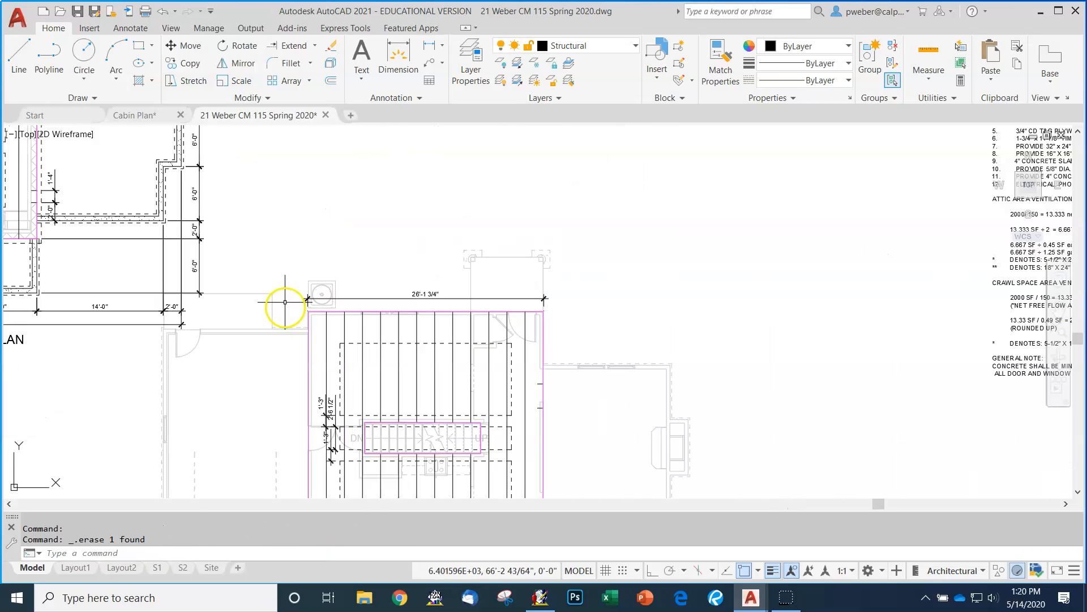
{"action": "scroll", "coordinate": [465, 432], "scroll_direction": "down", "scroll_amount": 4}
{"action": "scroll", "coordinate": [499, 448], "scroll_direction": "up", "scroll_amount": 8}
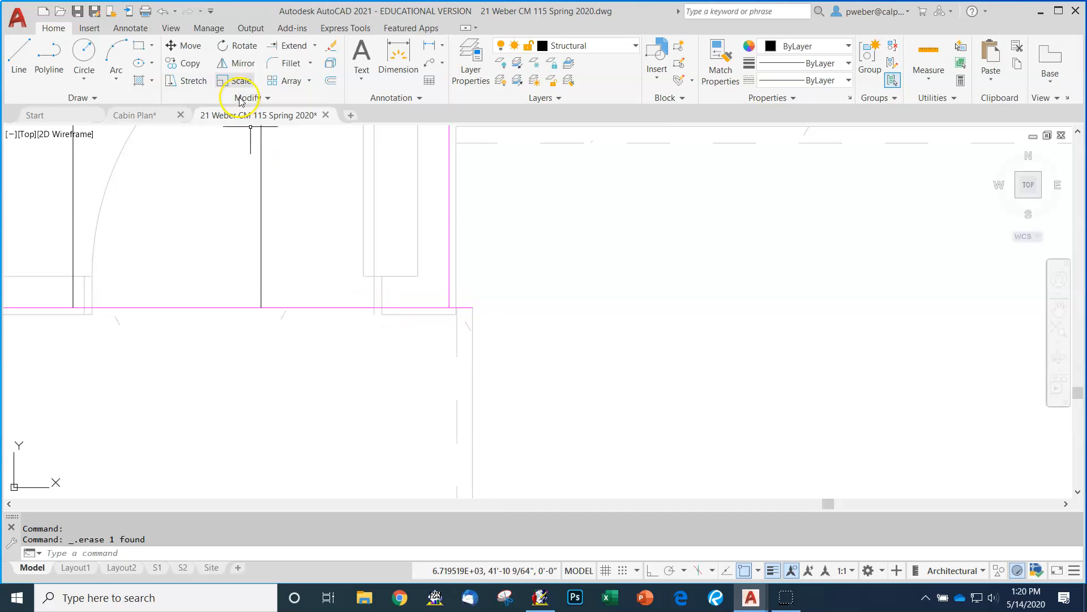
{"action": "left_click", "coordinate": [290, 63]}
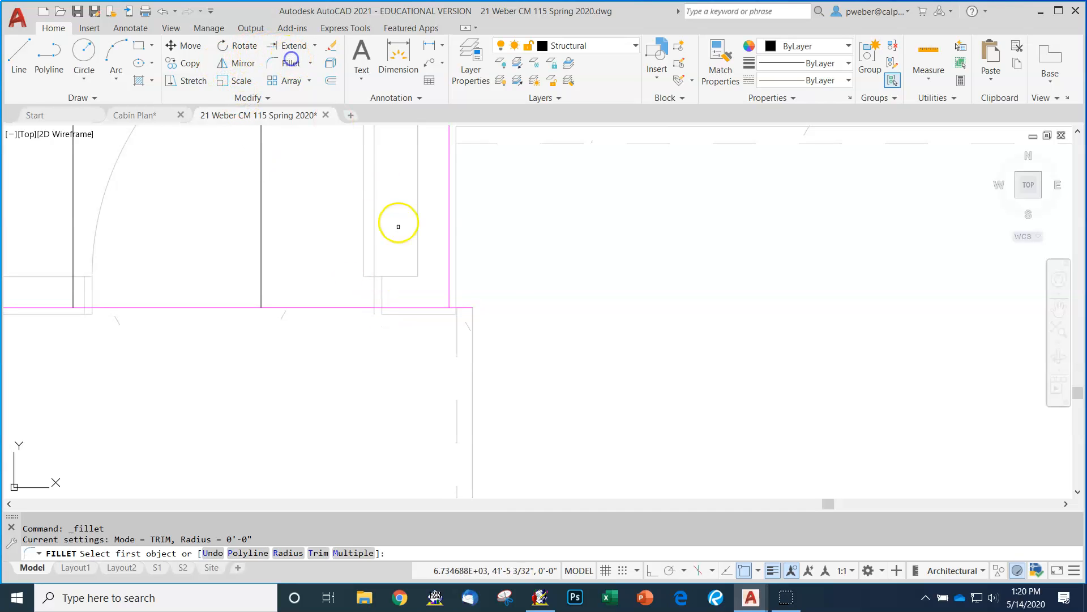
{"action": "left_click", "coordinate": [418, 307]}
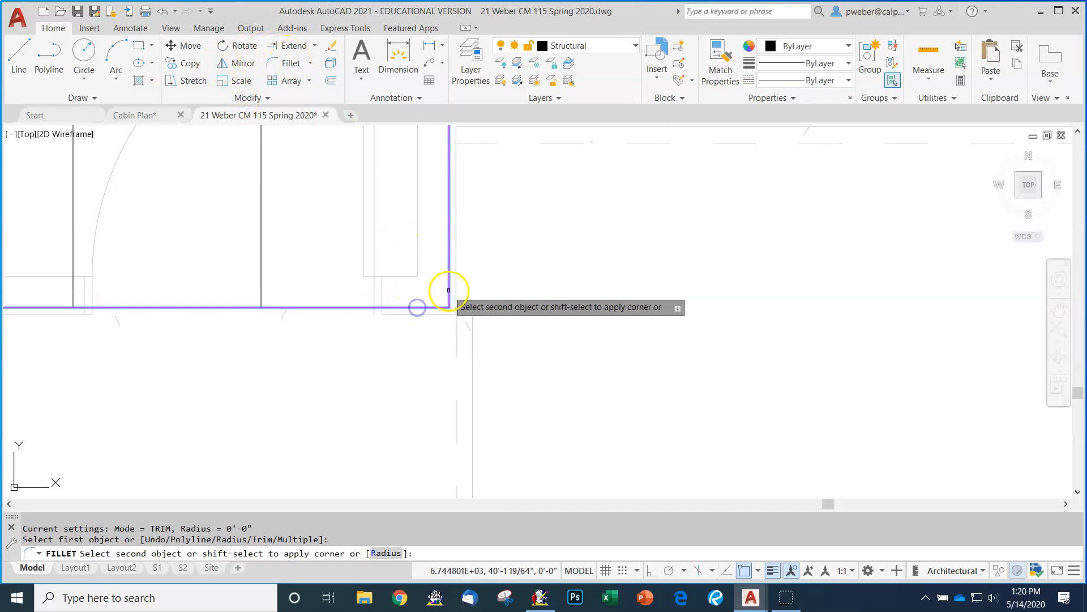
{"action": "left_click", "coordinate": [450, 289]}
{"action": "scroll", "coordinate": [444, 334], "scroll_direction": "down", "scroll_amount": 4}
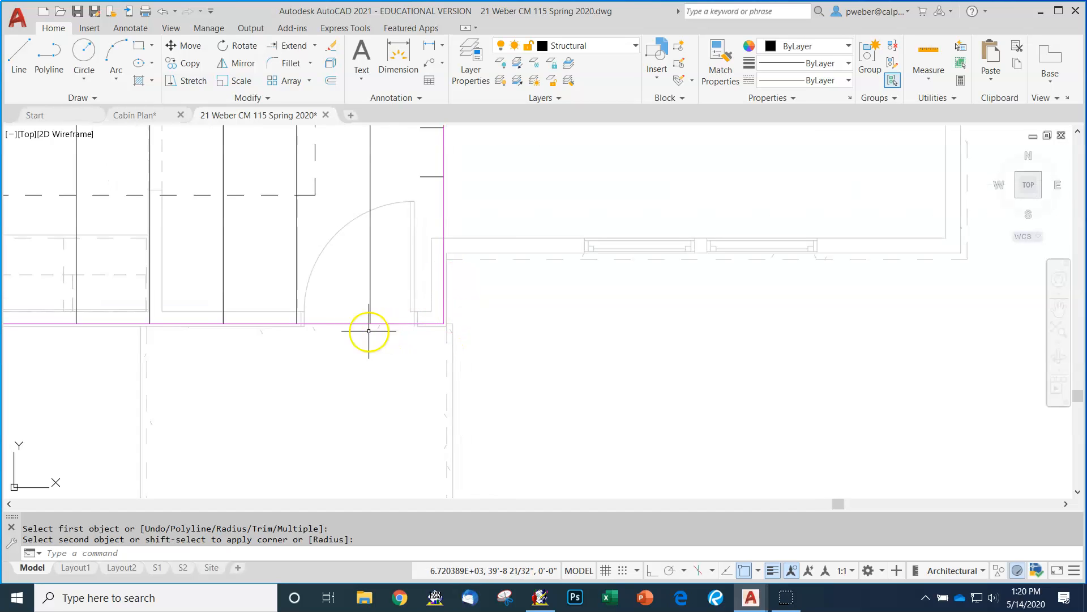
- Erase the short horizontal marks along the right edge line of the copied framing
{"action": "scroll", "coordinate": [433, 345], "scroll_direction": "down", "scroll_amount": 4}
{"action": "scroll", "coordinate": [470, 339], "scroll_direction": "down", "scroll_amount": 3}
{"action": "scroll", "coordinate": [364, 223], "scroll_direction": "up", "scroll_amount": 7}
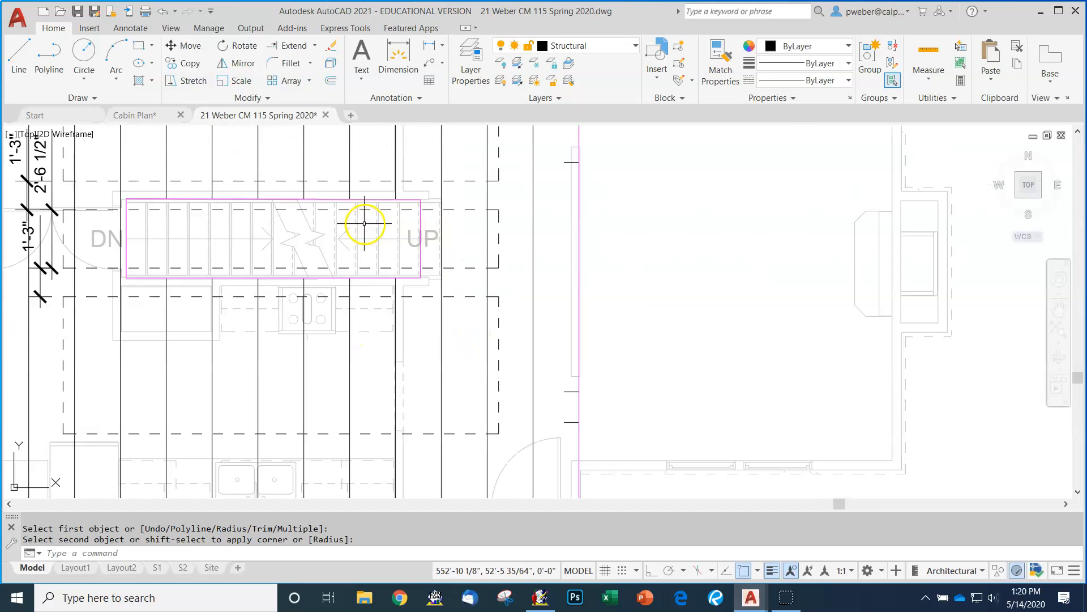
{"action": "scroll", "coordinate": [253, 265], "scroll_direction": "down", "scroll_amount": 3}
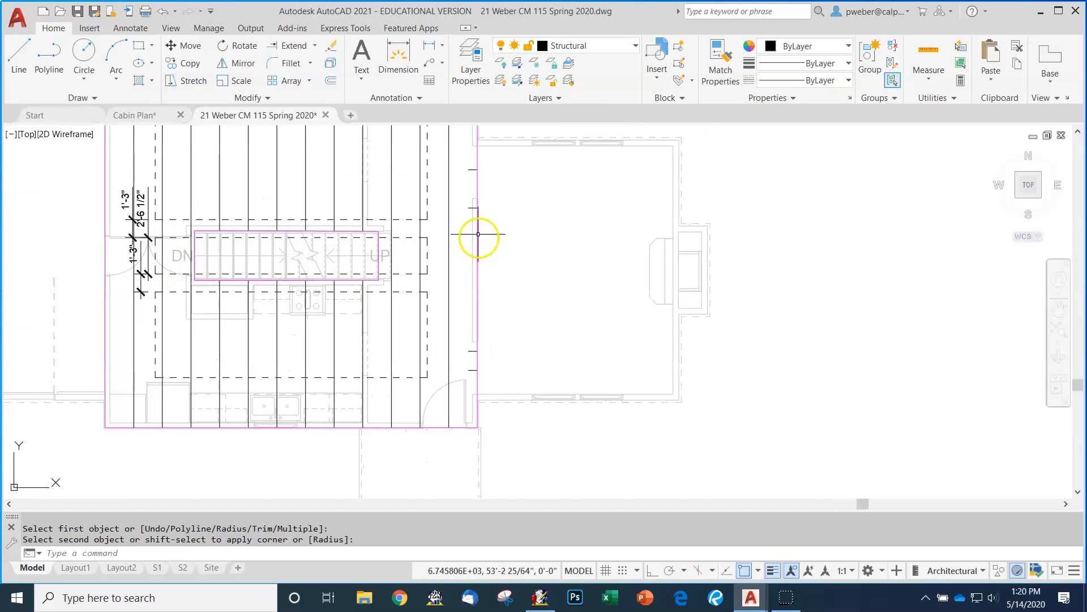
{"action": "scroll", "coordinate": [488, 231], "scroll_direction": "down", "scroll_amount": 4}
{"action": "scroll", "coordinate": [493, 199], "scroll_direction": "up", "scroll_amount": 4}
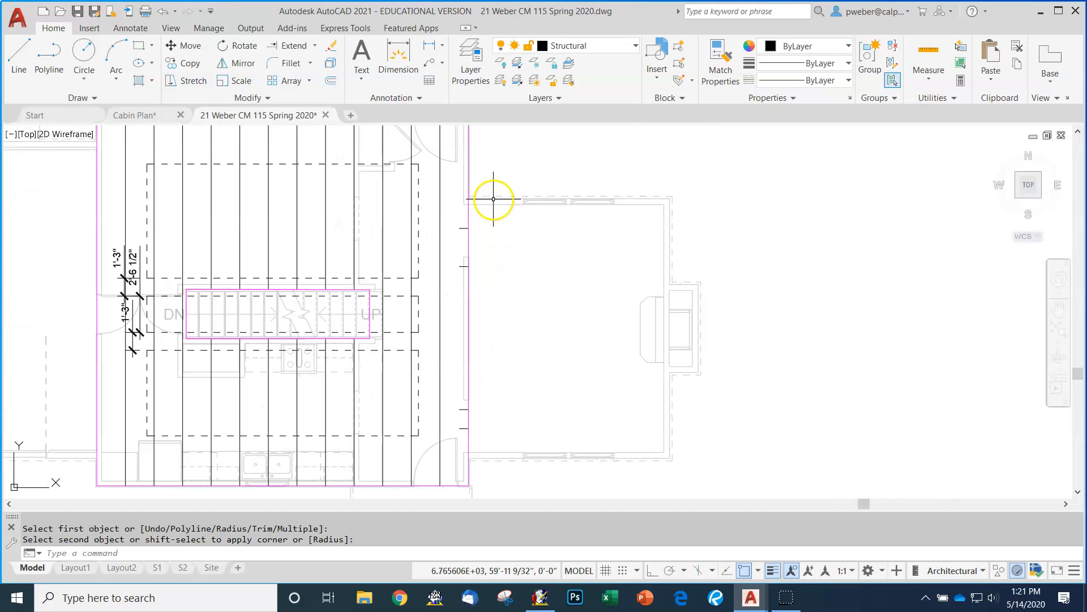
{"action": "left_click", "coordinate": [335, 47]}
{"action": "left_click", "coordinate": [463, 439]}
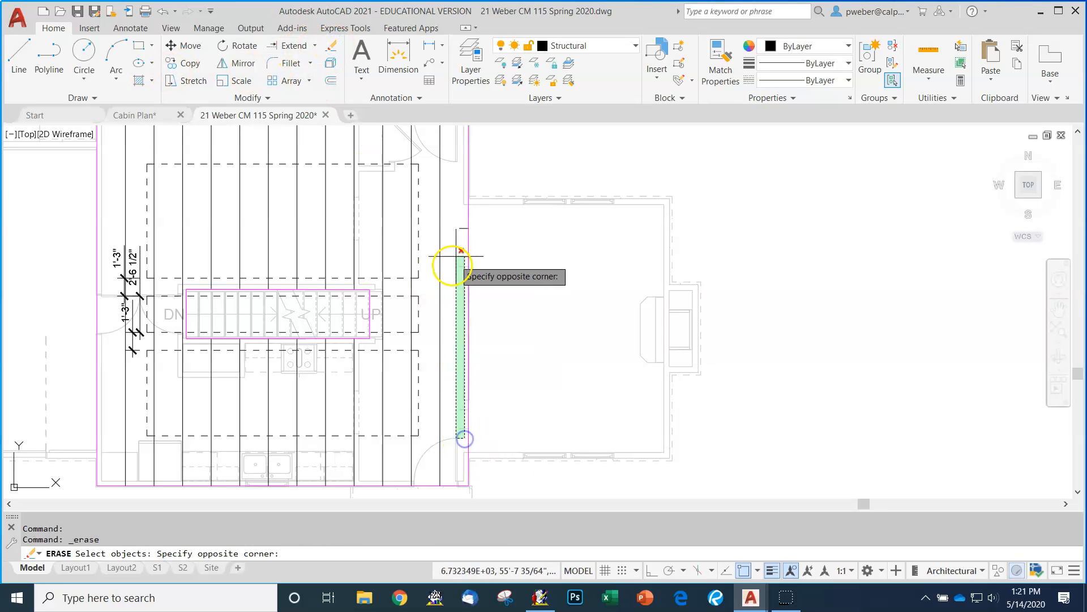
{"action": "left_click", "coordinate": [457, 219]}
{"action": "left_click", "coordinate": [481, 284]}
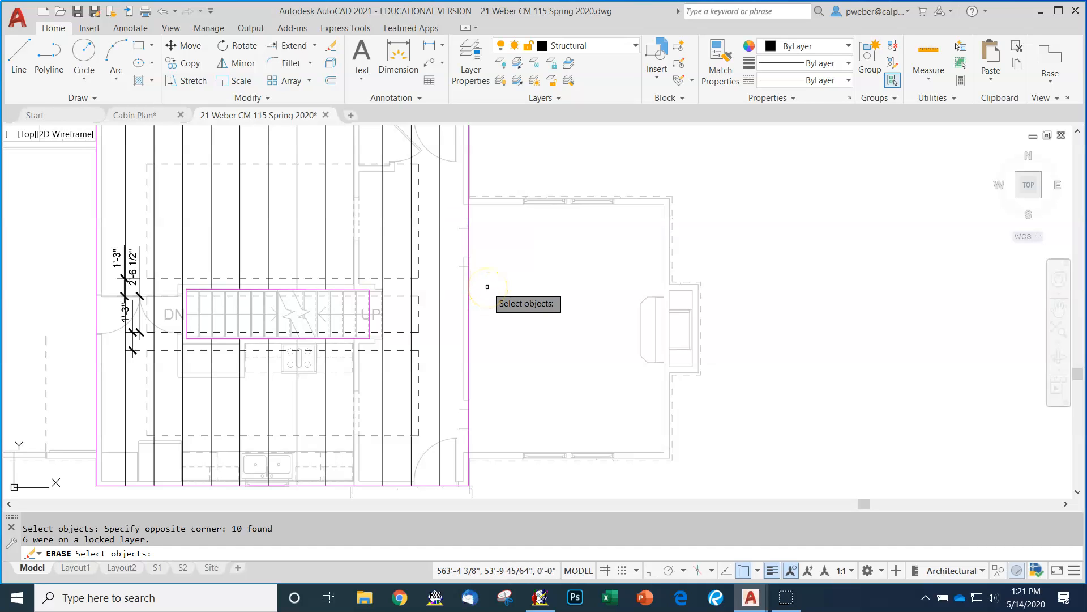
{"action": "right_click", "coordinate": [491, 284]}
{"action": "scroll", "coordinate": [465, 261], "scroll_direction": "up", "scroll_amount": 4}
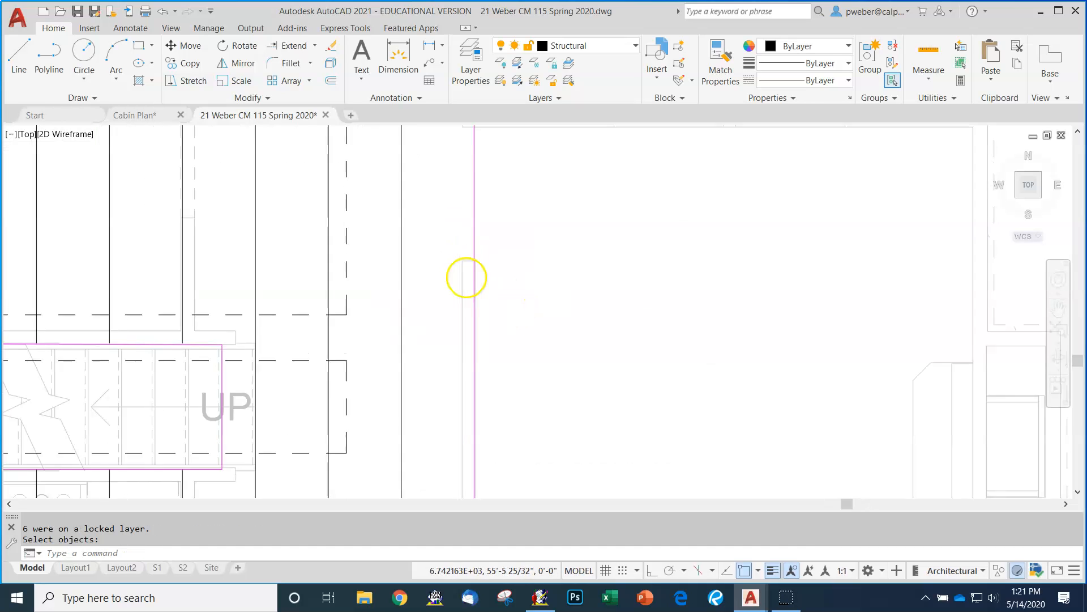
{"action": "scroll", "coordinate": [464, 279], "scroll_direction": "down", "scroll_amount": 5}
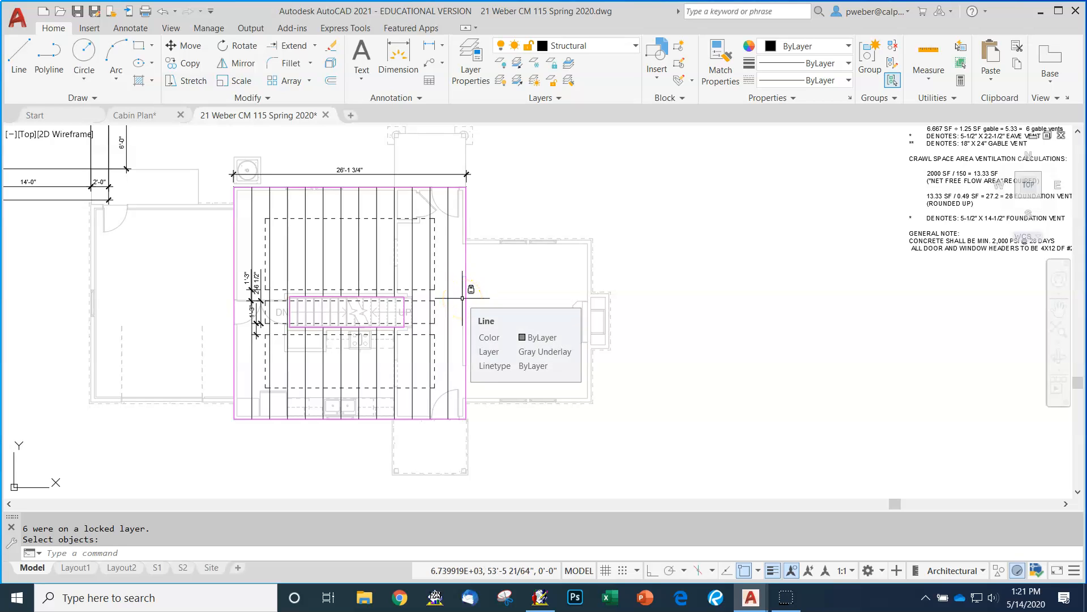
{"action": "left_click", "coordinate": [451, 406]}
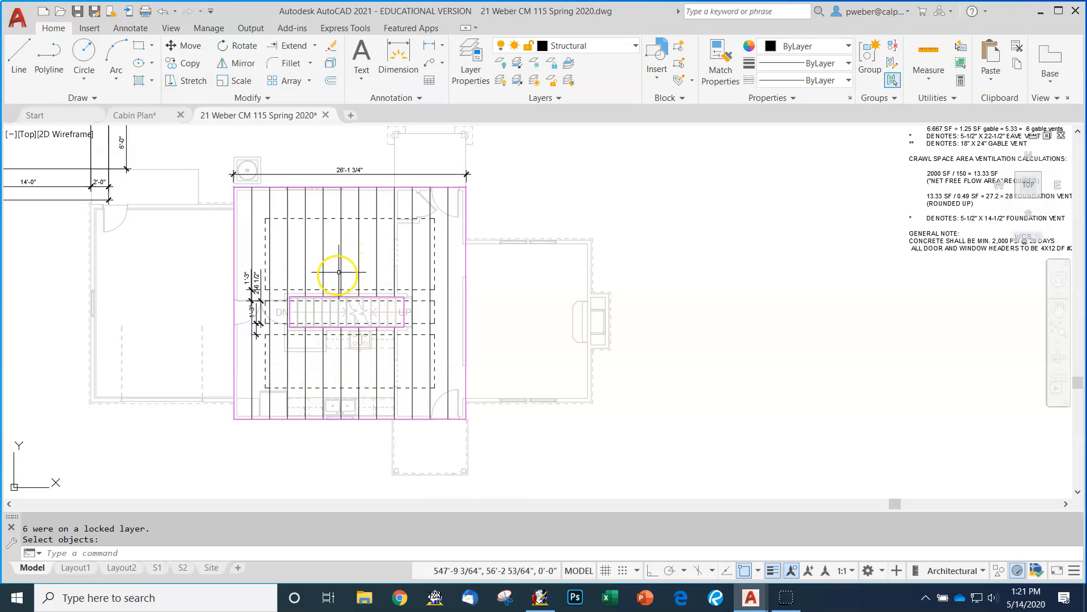
{"action": "left_click", "coordinate": [330, 46]}
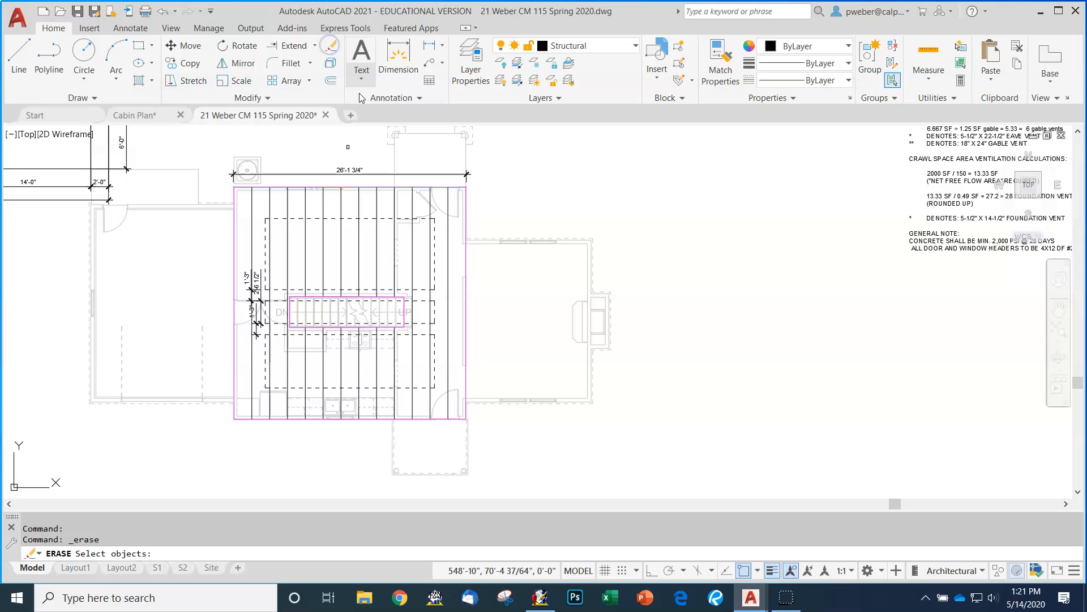
{"action": "left_click", "coordinate": [335, 218]}
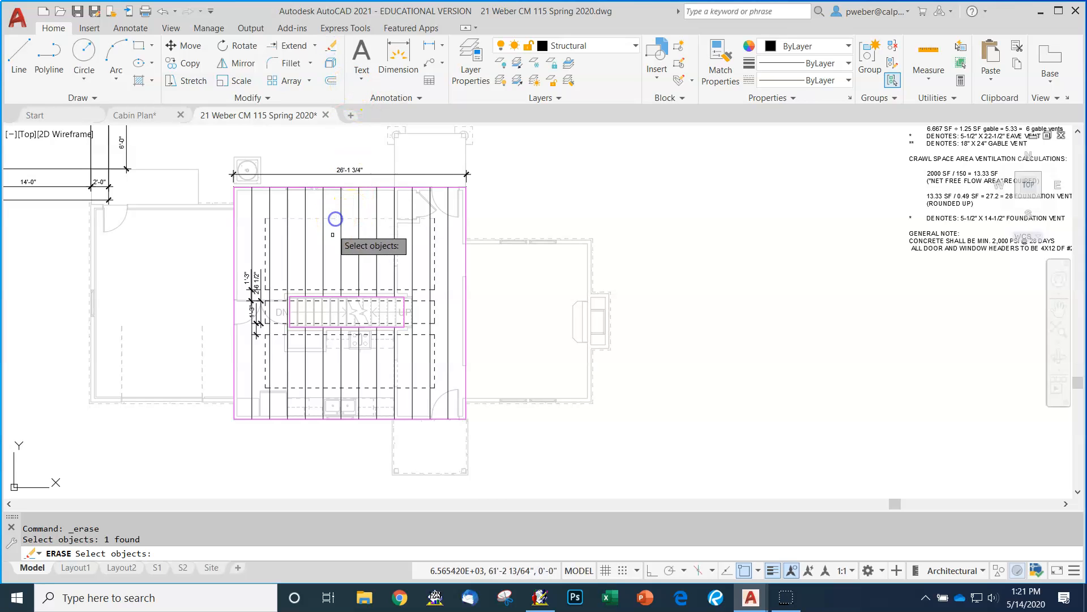
{"action": "left_click", "coordinate": [434, 255]}
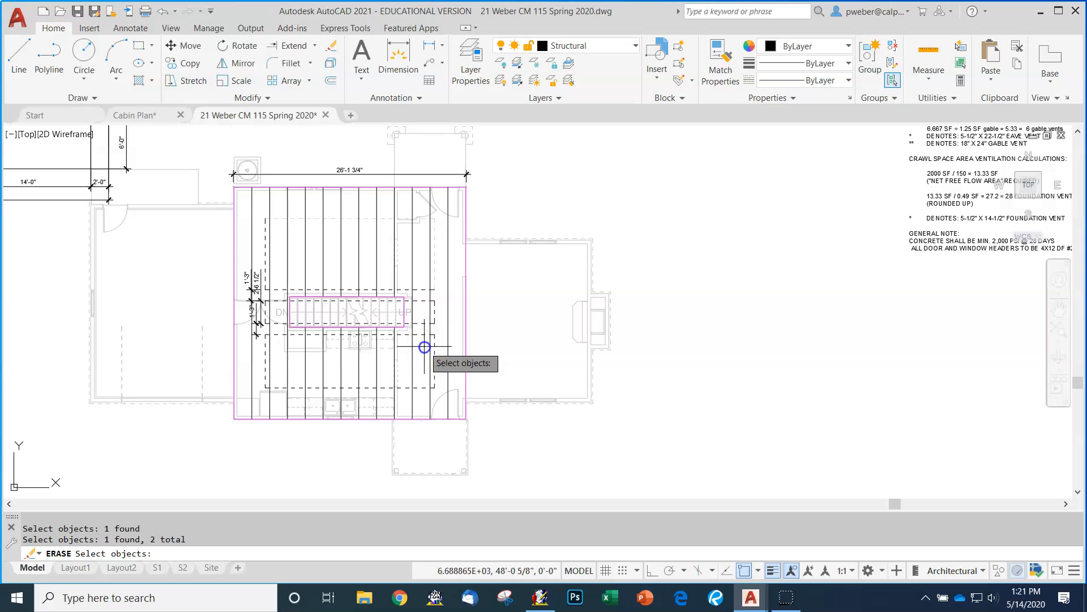
{"action": "left_click", "coordinate": [424, 347]}
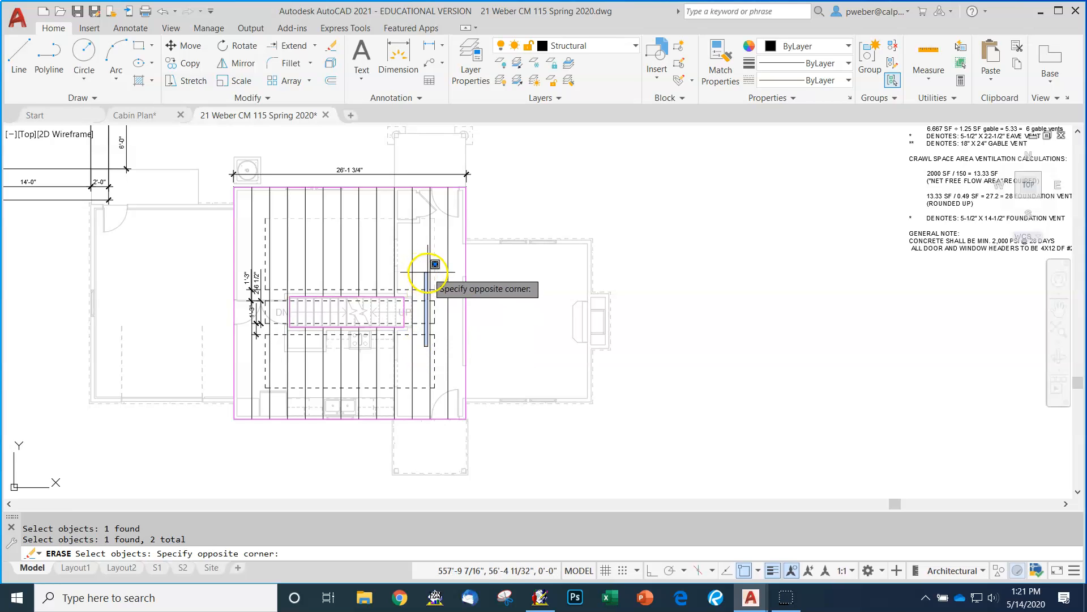
{"action": "left_click", "coordinate": [430, 268]}
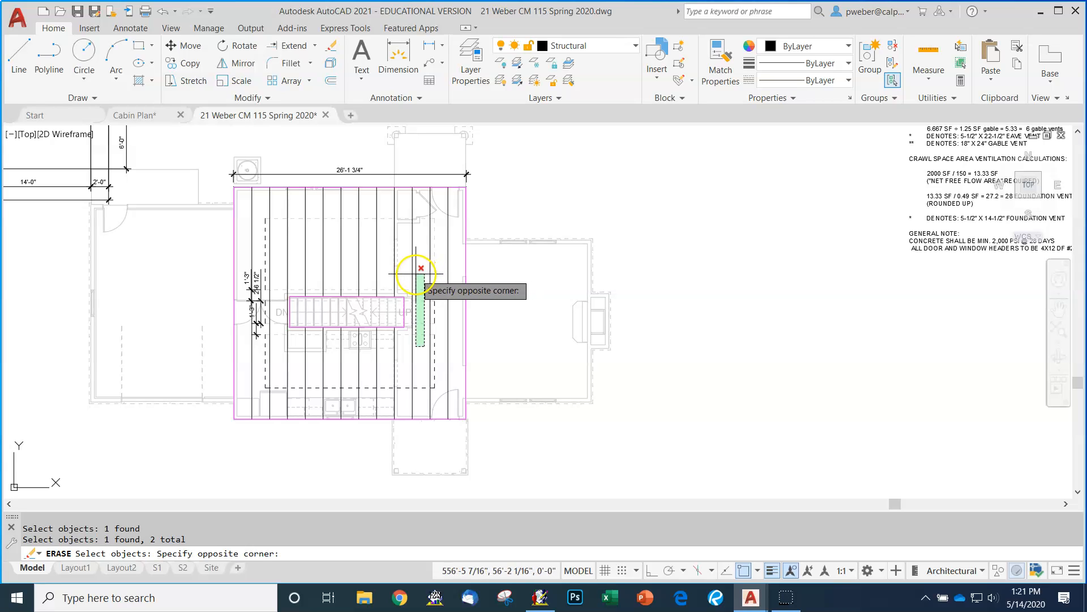
{"action": "left_click", "coordinate": [416, 274]}
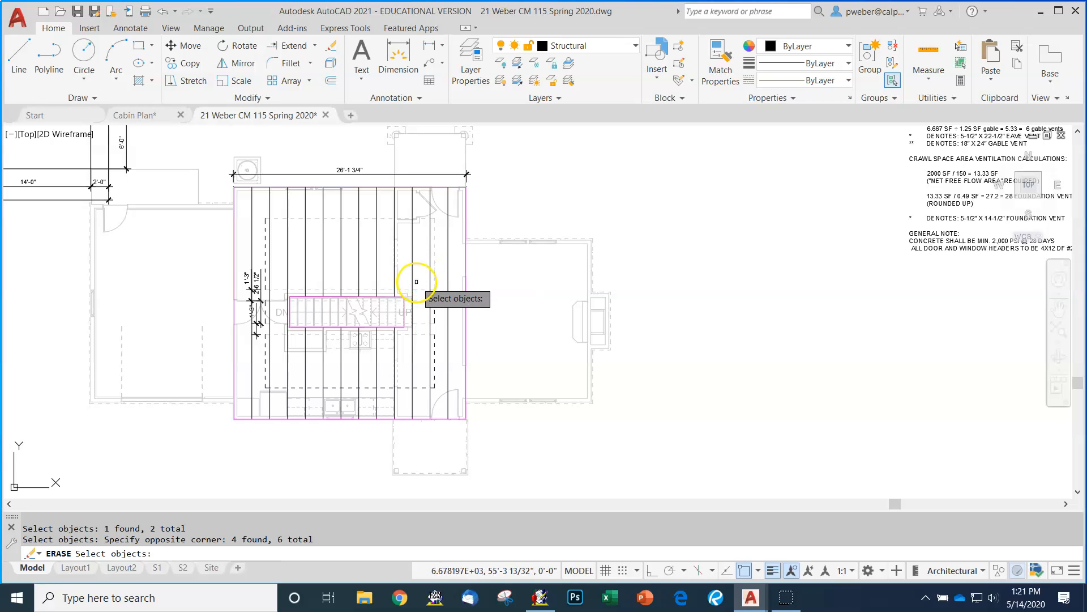
{"action": "left_click", "coordinate": [441, 397]}
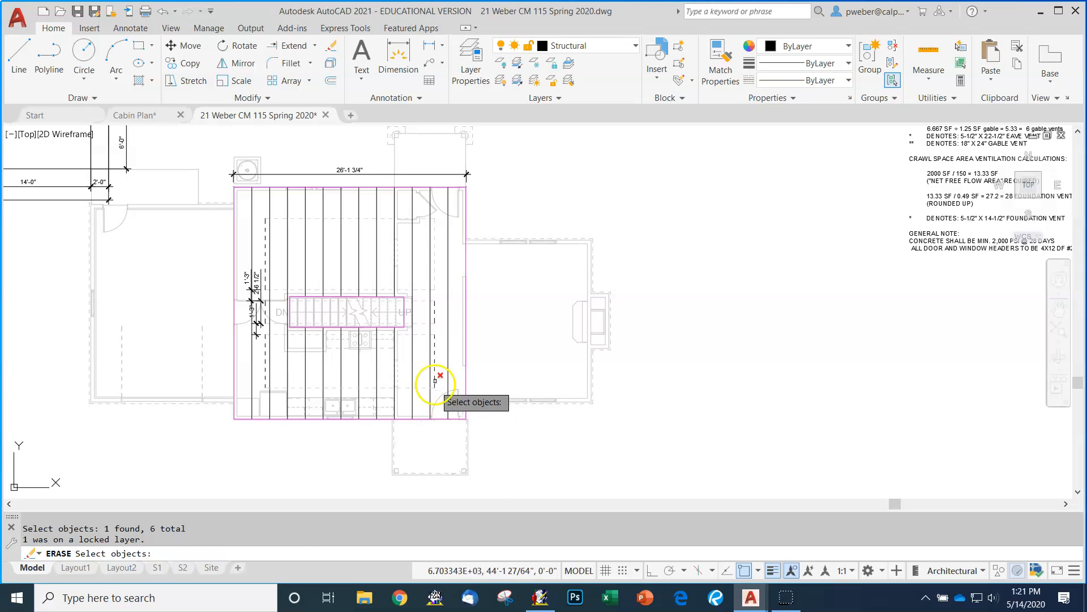
{"action": "left_click", "coordinate": [436, 375]}
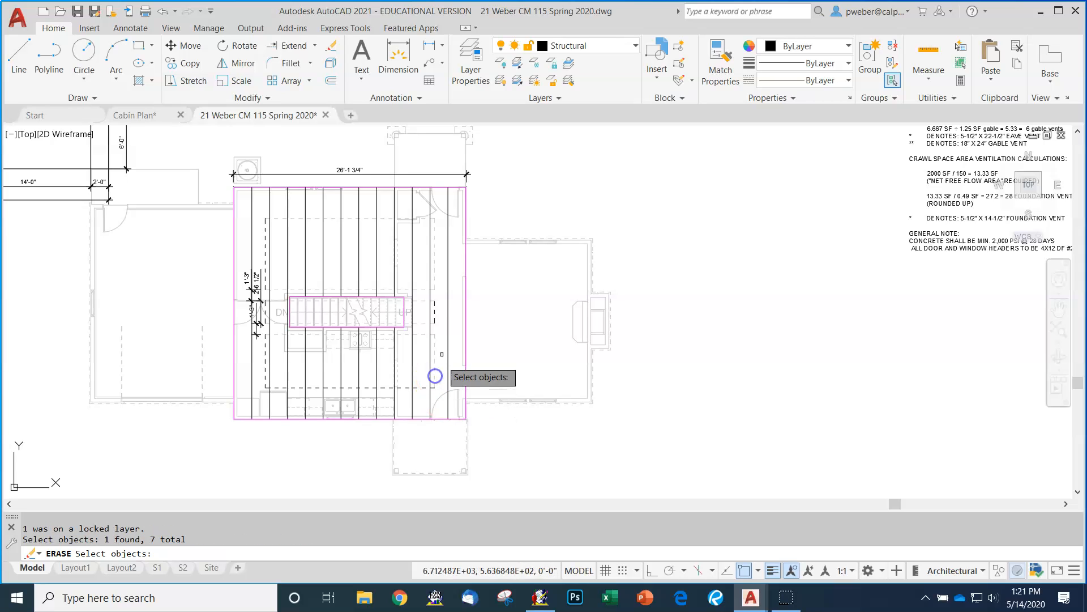
{"action": "left_click", "coordinate": [434, 309]}
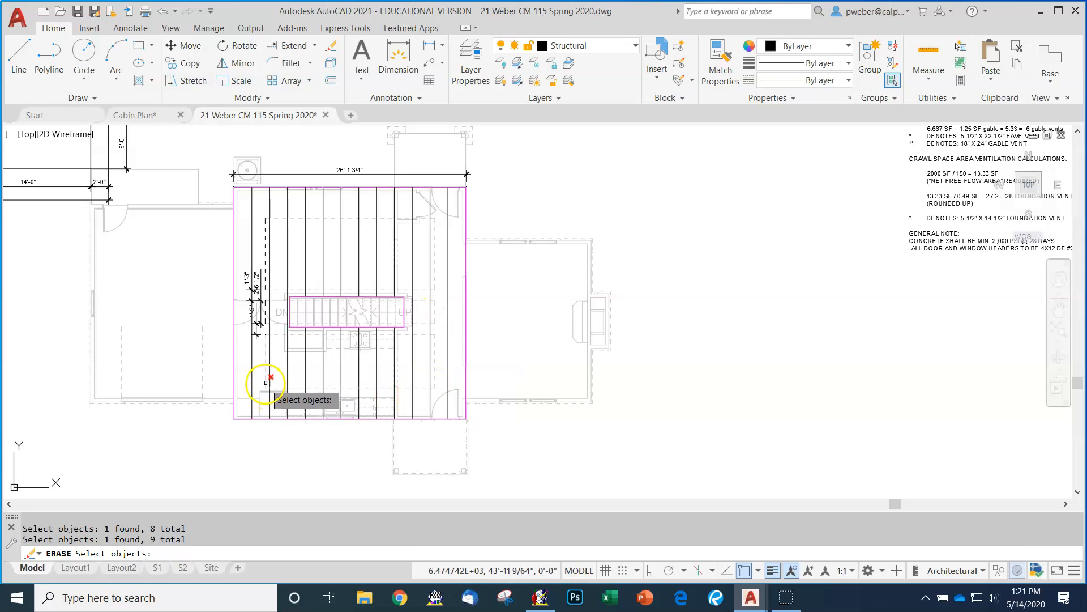
{"action": "left_click", "coordinate": [266, 313]}
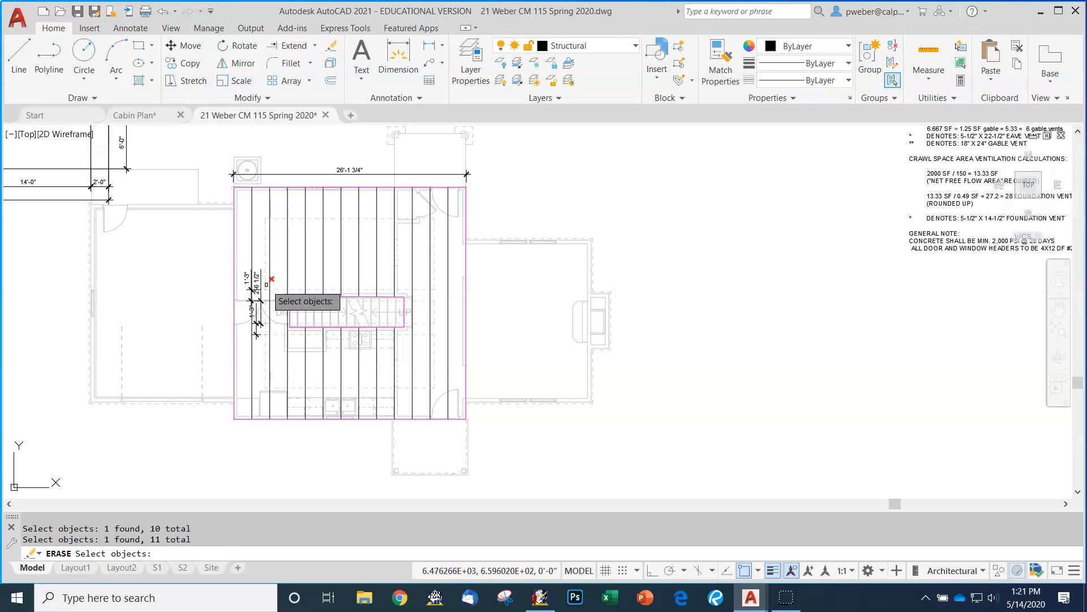
{"action": "left_click", "coordinate": [267, 286]}
{"action": "left_click", "coordinate": [250, 306]}
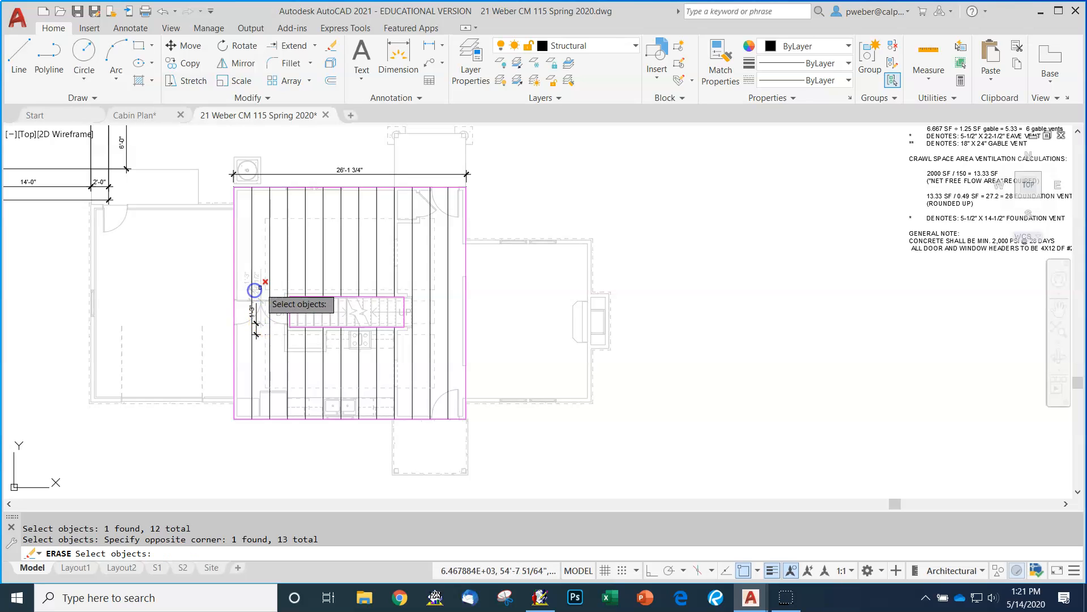
{"action": "left_click", "coordinate": [255, 323]}
{"action": "left_click", "coordinate": [257, 302]}
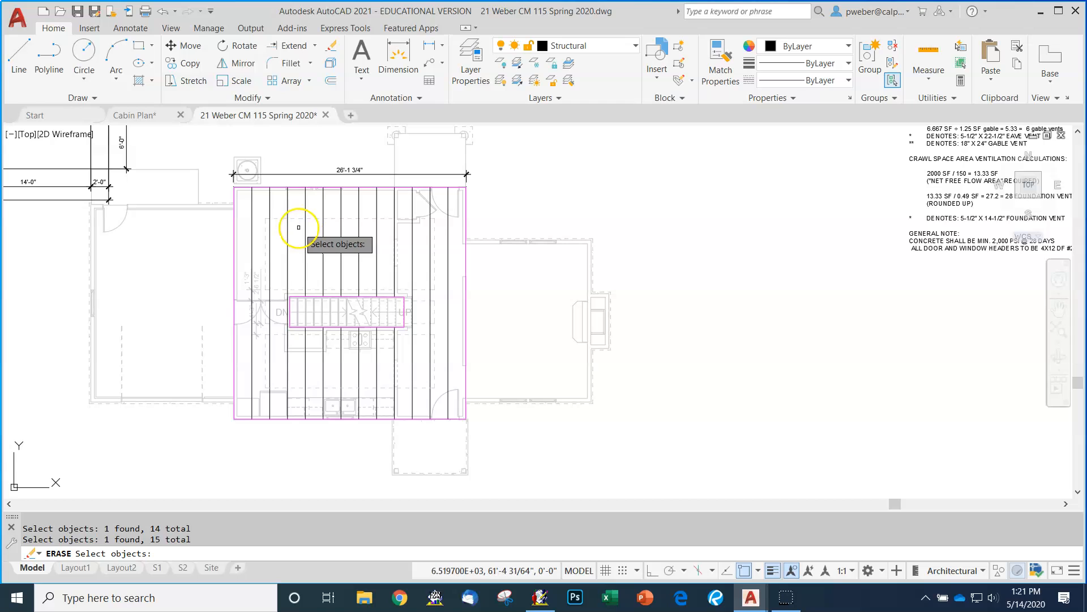
{"action": "key", "text": "Escape"}
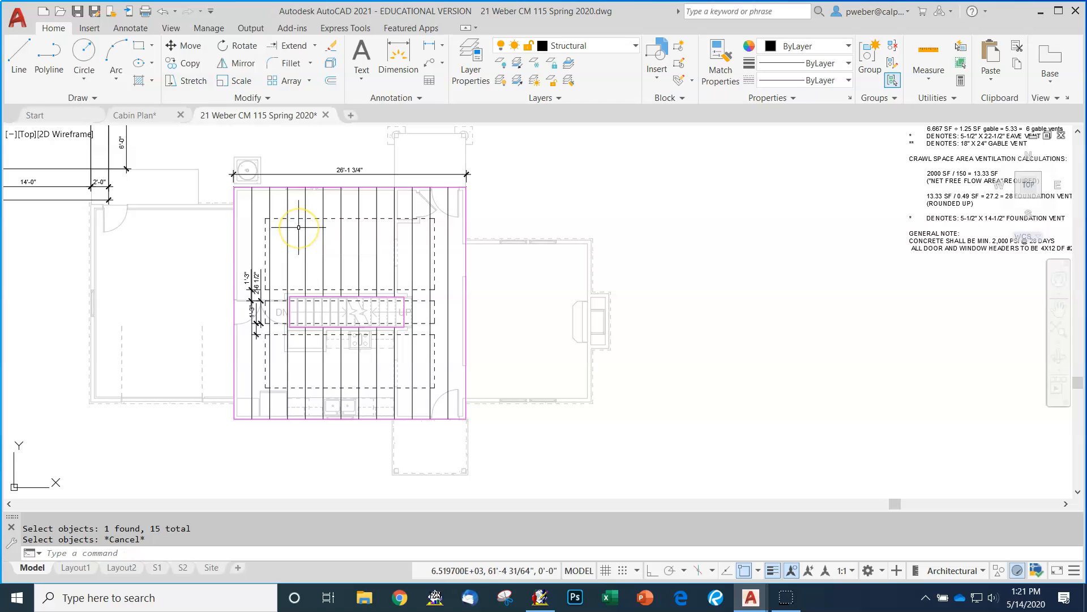
- Erase the horizontal dashed lines and the right vertical dashed lines in the copied framing with a crossing selection
{"action": "left_click", "coordinate": [331, 48]}
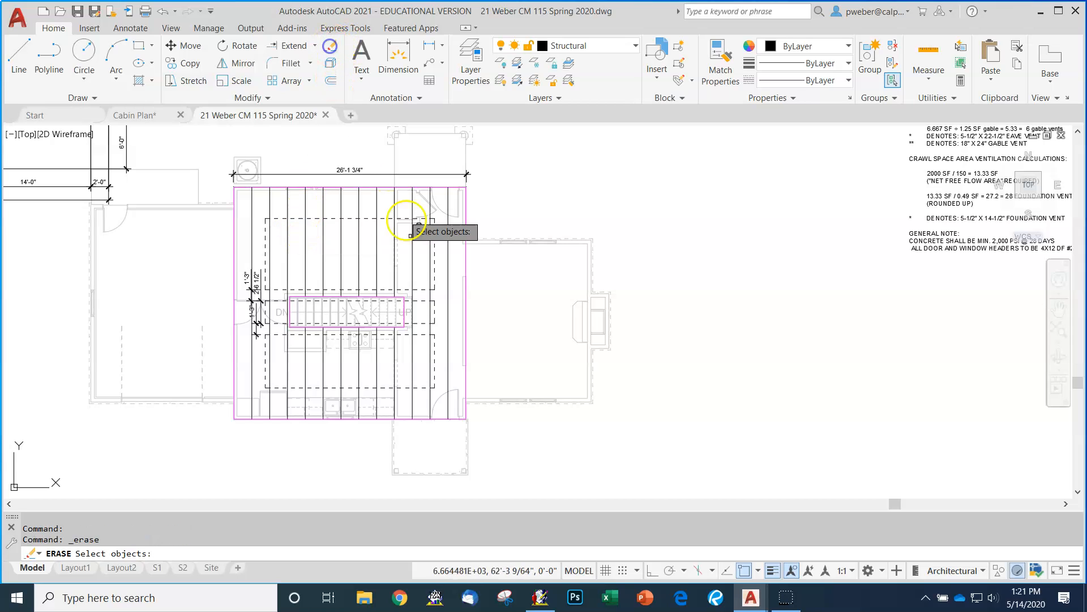
{"action": "left_click", "coordinate": [441, 391]}
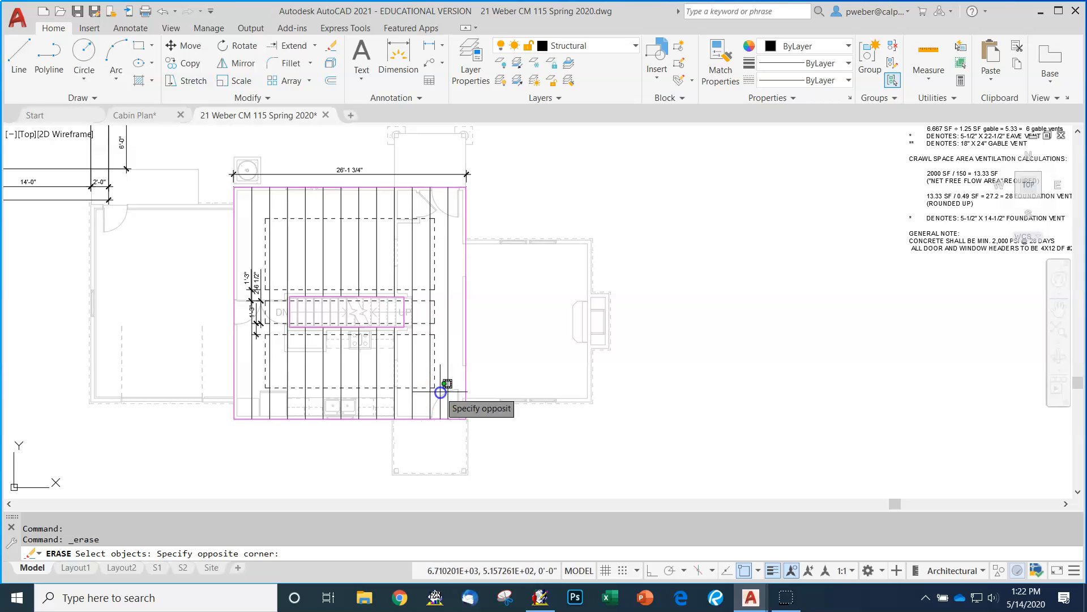
{"action": "left_click", "coordinate": [434, 208]}
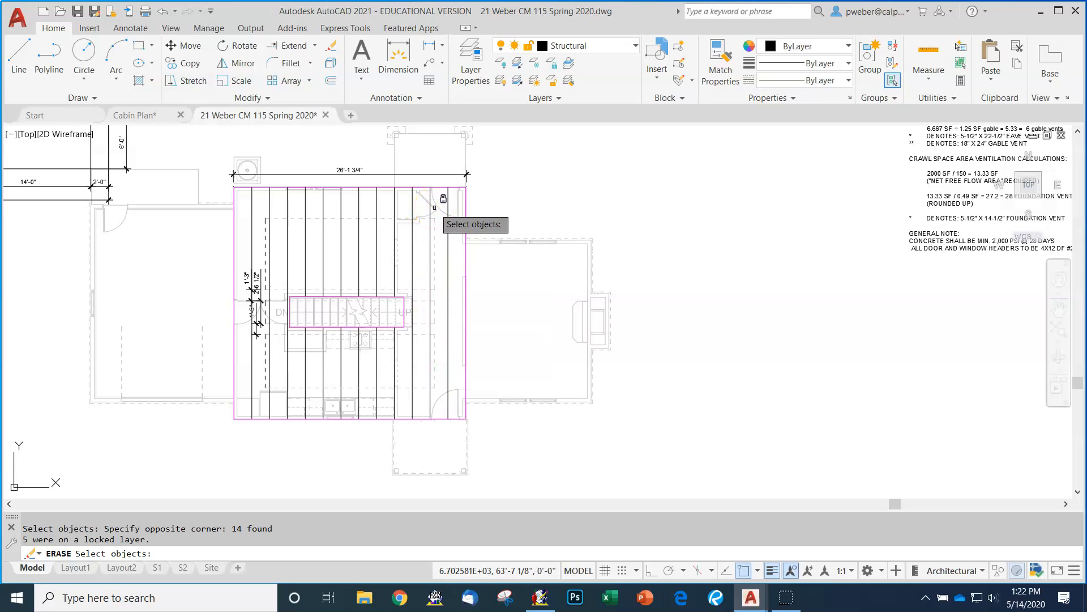
{"action": "key", "text": "Return"}
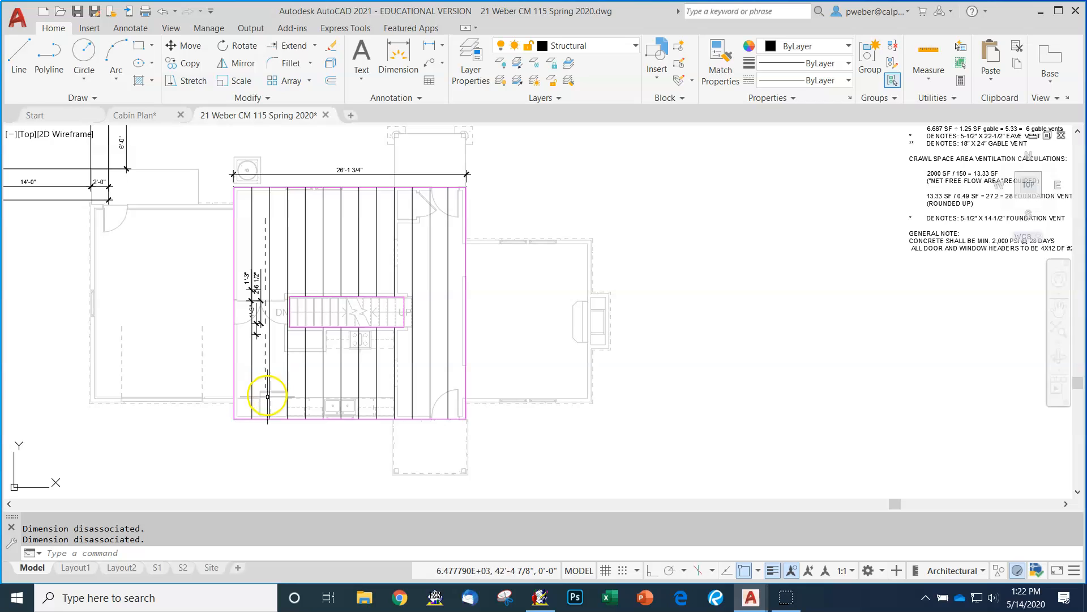
- Erase the remaining vertical dashed line and the small 1'-3" and 2'-6 1/2" dimensions at the left of the copied framing
{"action": "left_click", "coordinate": [330, 52]}
{"action": "left_click", "coordinate": [266, 395]}
{"action": "left_click", "coordinate": [263, 277]}
{"action": "key", "text": "Return"}
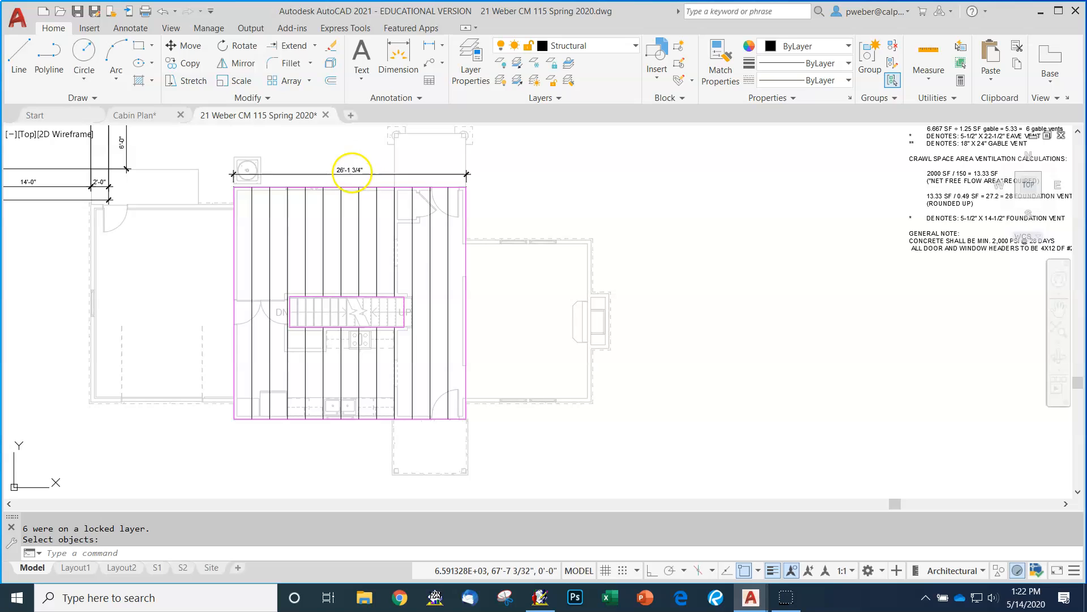
- Erase the overall width dimension above the second floor framing and save the drawing
{"action": "left_click", "coordinate": [351, 172]}
{"action": "mouse_move", "coordinate": [352, 171]}
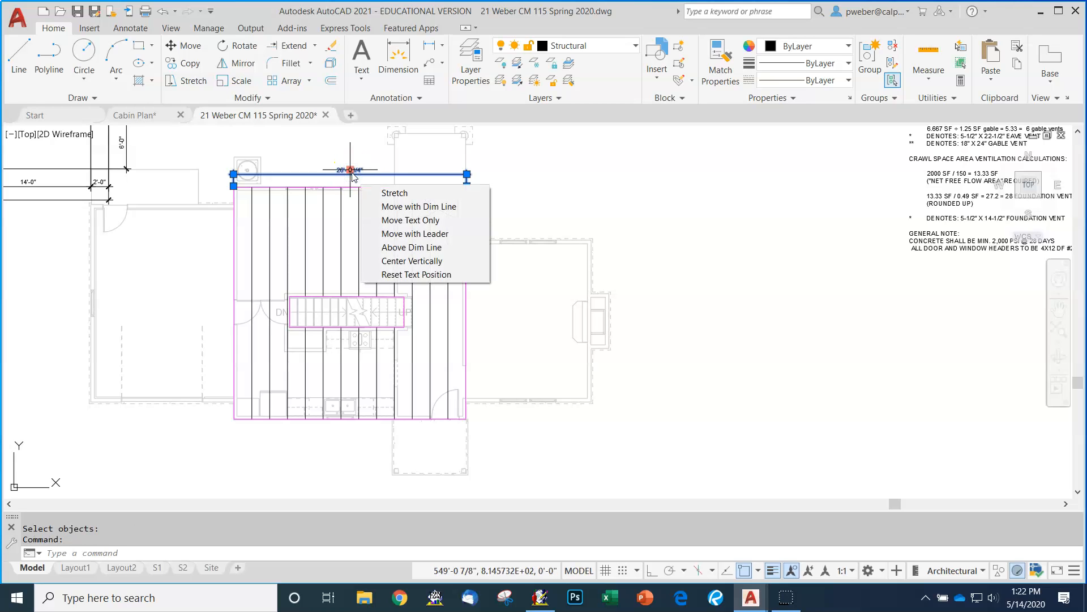
{"action": "left_click", "coordinate": [350, 171]}
{"action": "key", "text": "Escape"}
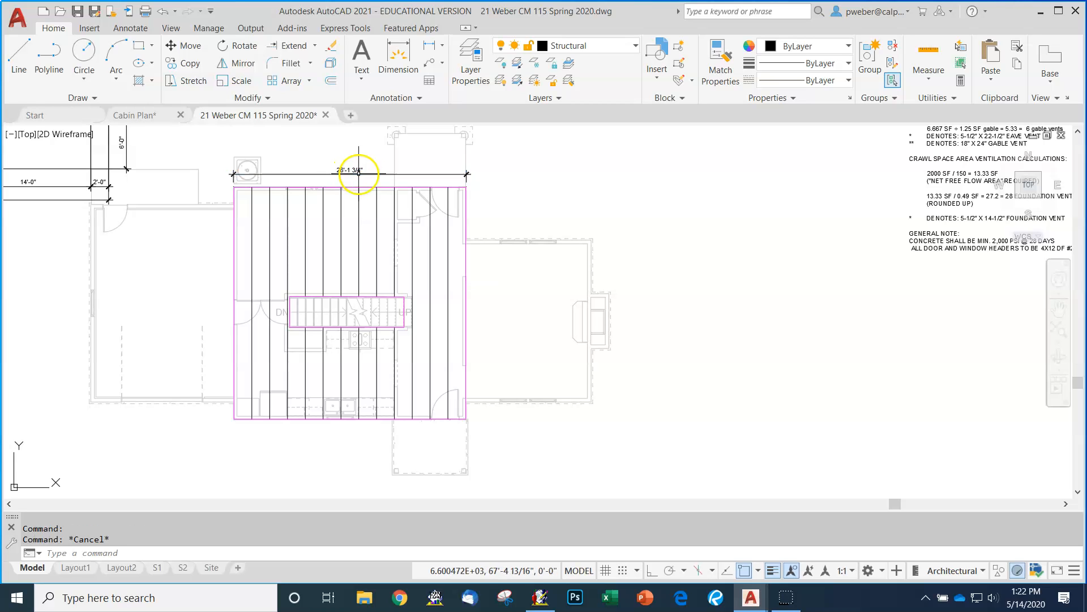
{"action": "key", "text": "Delete"}
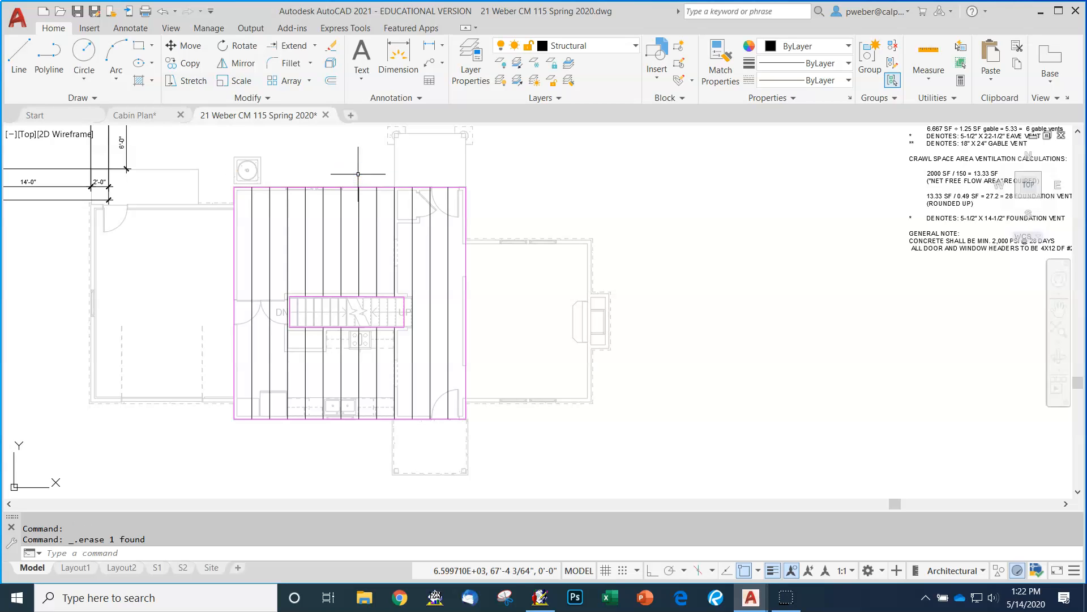
{"action": "left_click", "coordinate": [78, 11]}
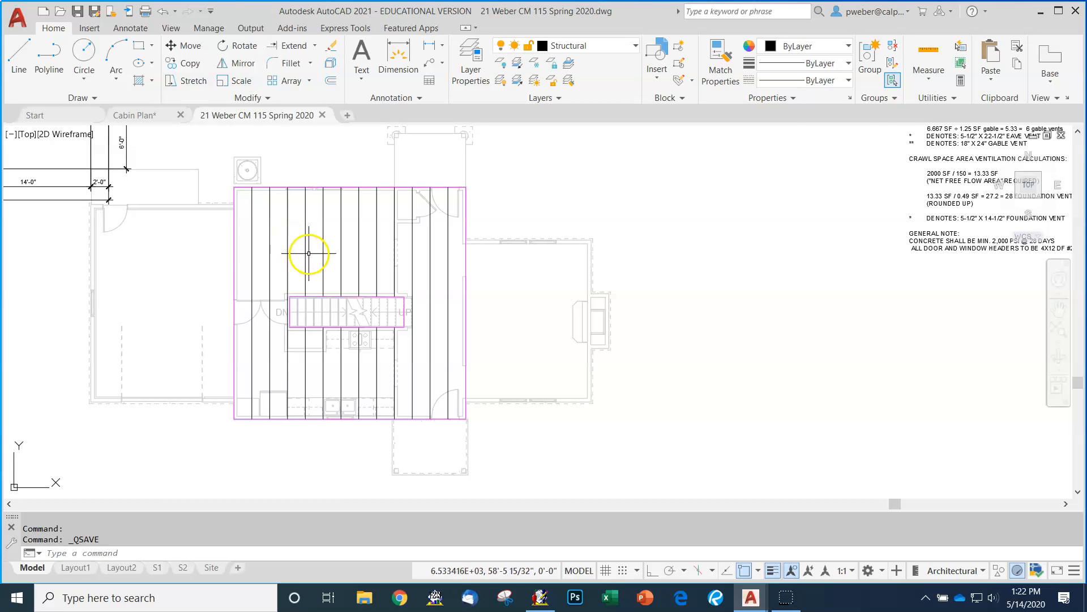
- Match the magenta edge line's properties onto the upper outer wall lines of the right wing and its bump-out in the first floor plan
{"action": "scroll", "coordinate": [308, 254], "scroll_direction": "down", "scroll_amount": 6}
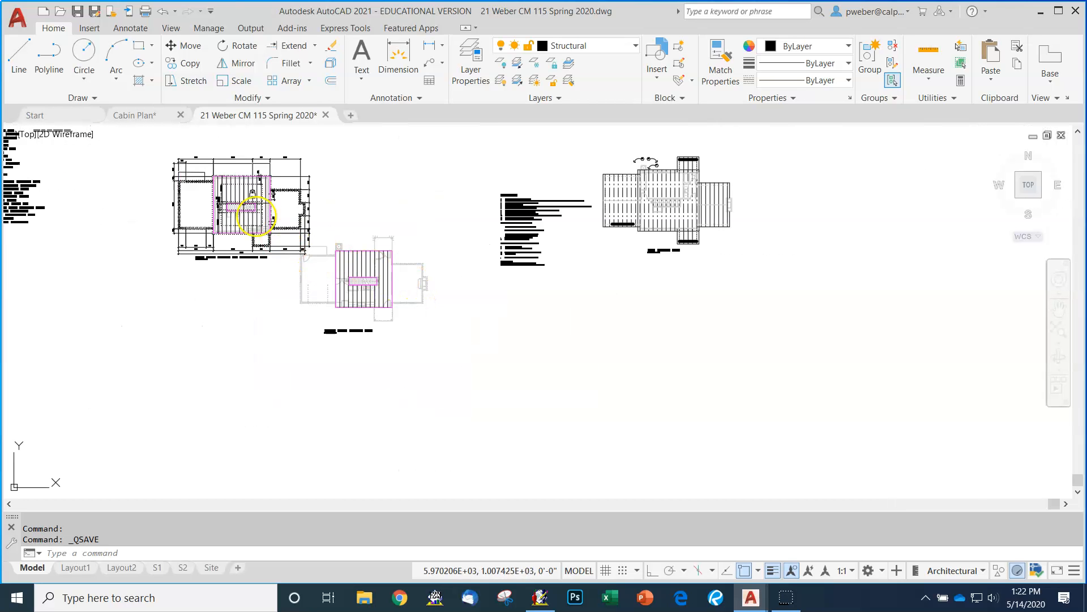
{"action": "scroll", "coordinate": [229, 182], "scroll_direction": "up", "scroll_amount": 2}
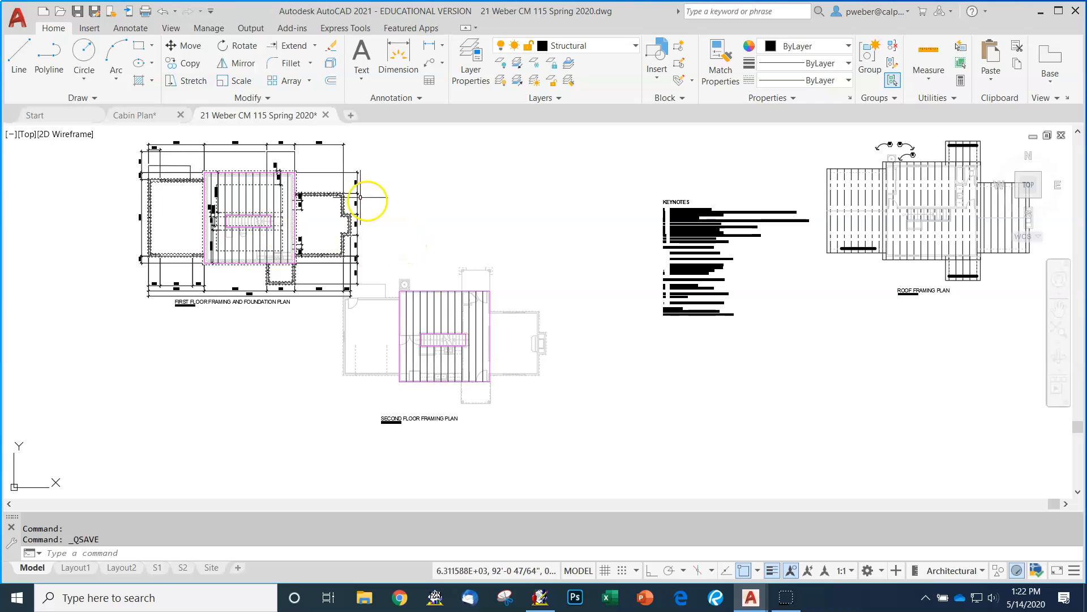
{"action": "scroll", "coordinate": [331, 228], "scroll_direction": "up", "scroll_amount": 2}
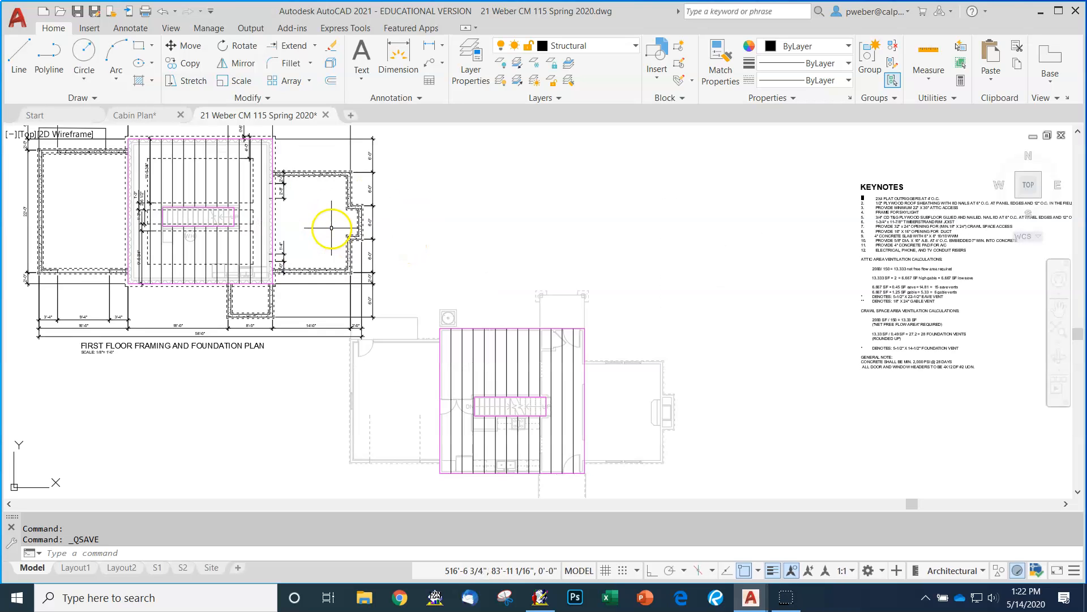
{"action": "scroll", "coordinate": [327, 218], "scroll_direction": "up", "scroll_amount": 3}
{"action": "scroll", "coordinate": [331, 211], "scroll_direction": "down", "scroll_amount": 3}
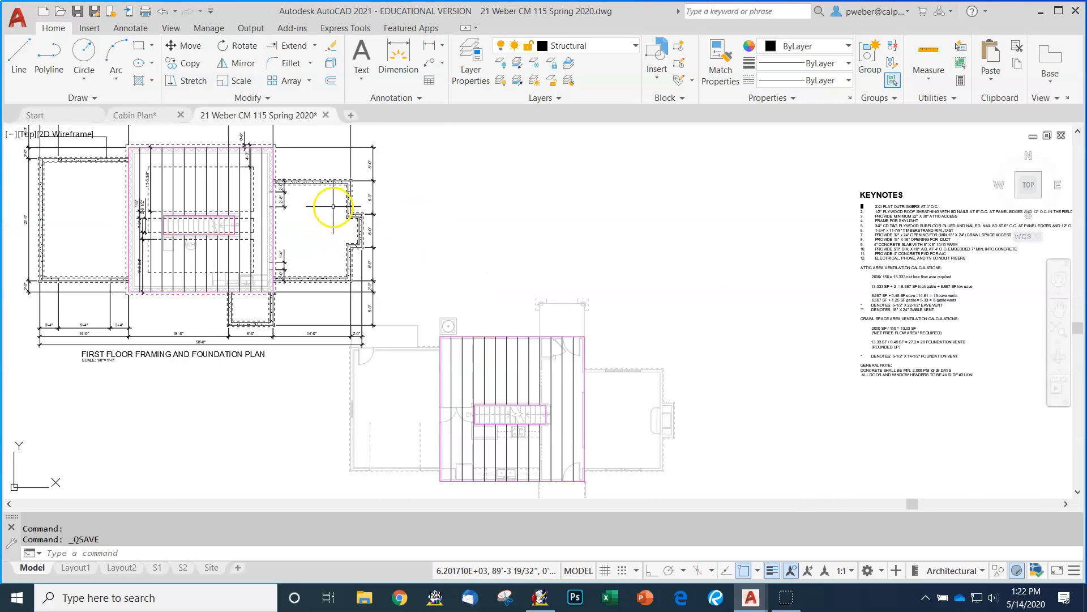
{"action": "scroll", "coordinate": [340, 175], "scroll_direction": "up", "scroll_amount": 2}
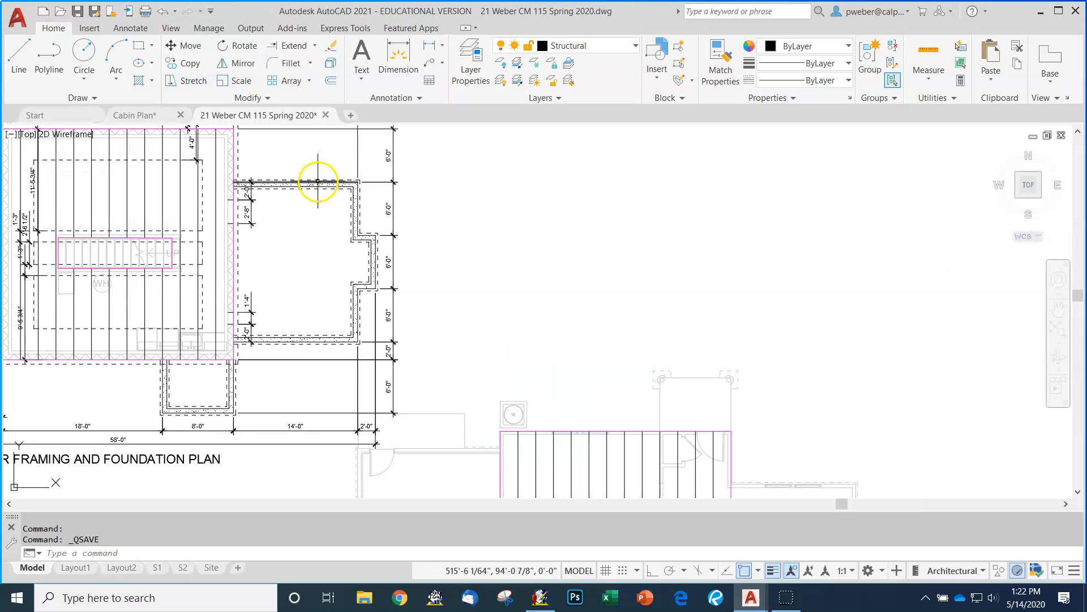
{"action": "left_click", "coordinate": [317, 181]}
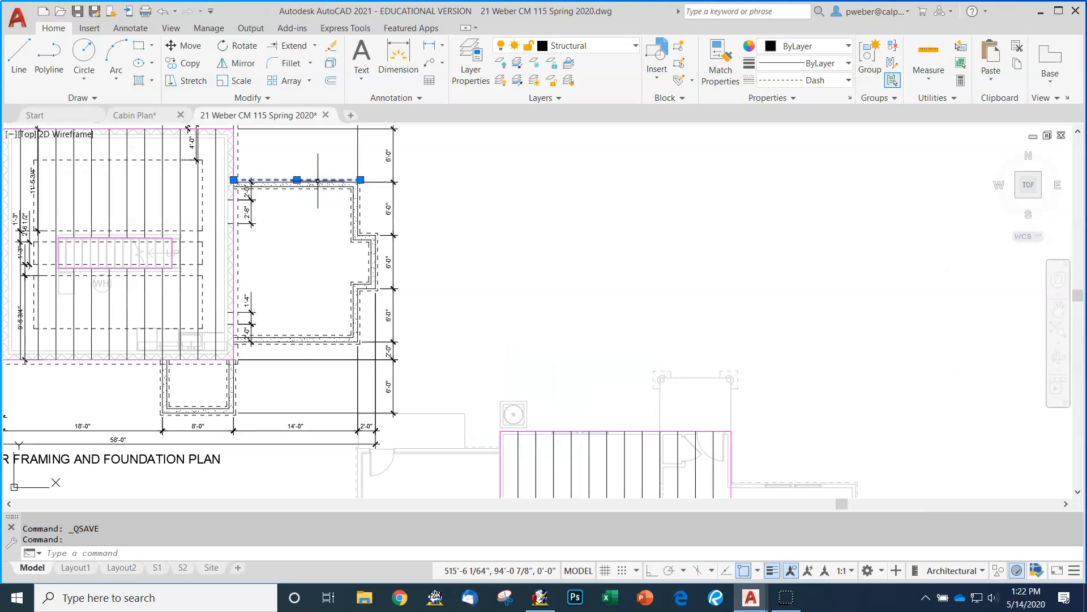
{"action": "key", "text": "Escape"}
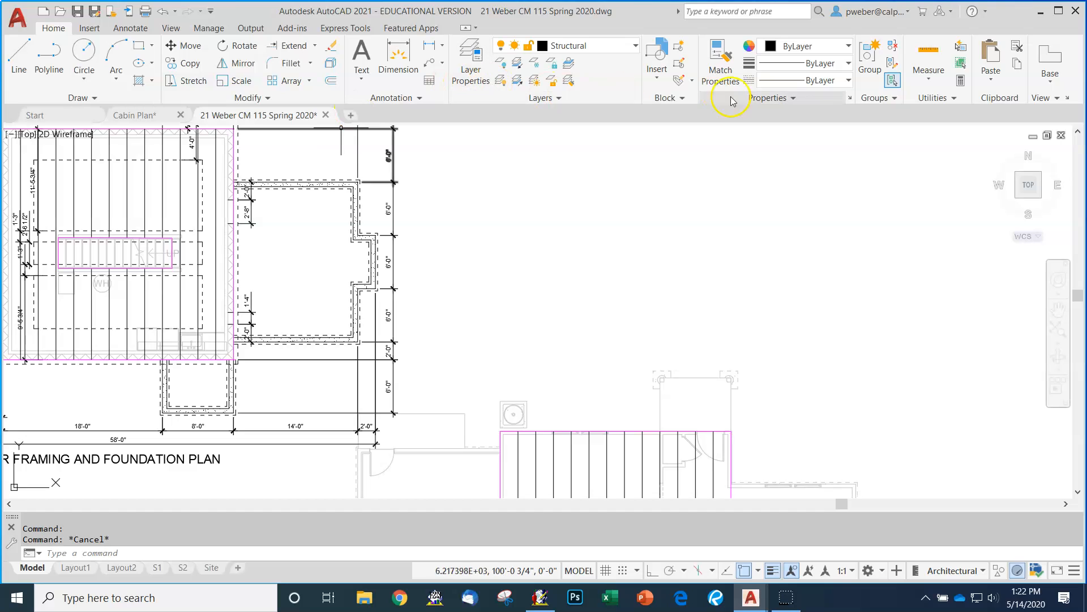
{"action": "left_click", "coordinate": [720, 60]}
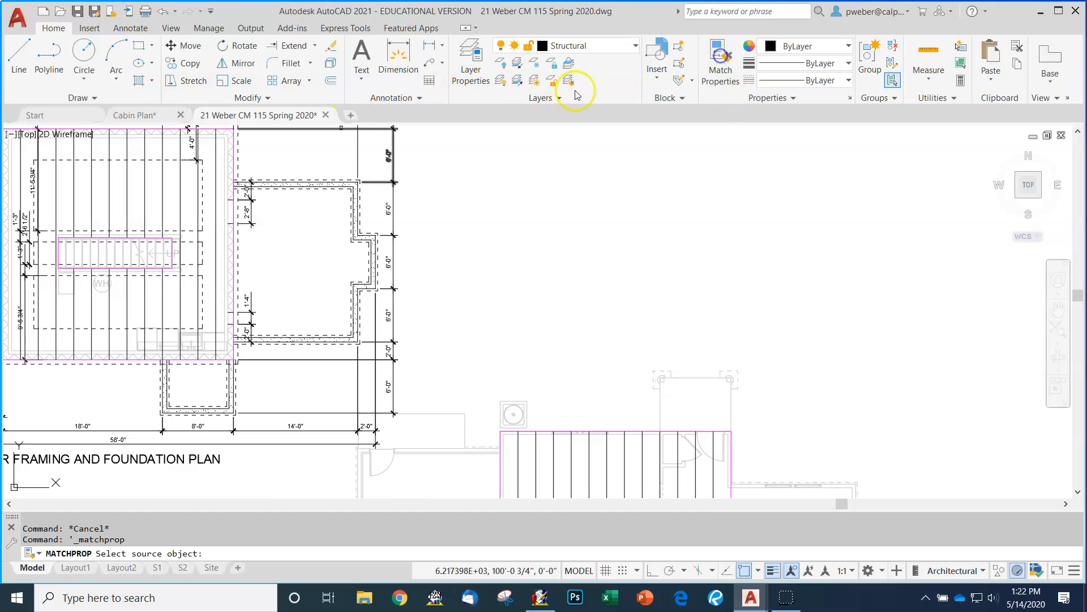
{"action": "left_click", "coordinate": [235, 153]}
{"action": "scroll", "coordinate": [276, 172], "scroll_direction": "up", "scroll_amount": 4}
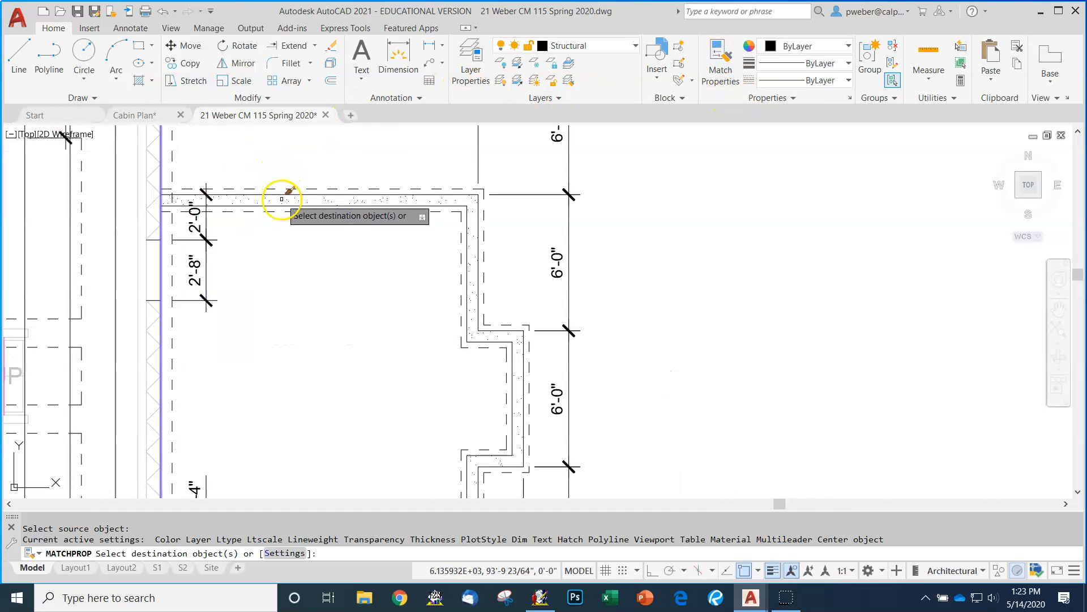
{"action": "left_click", "coordinate": [283, 194]}
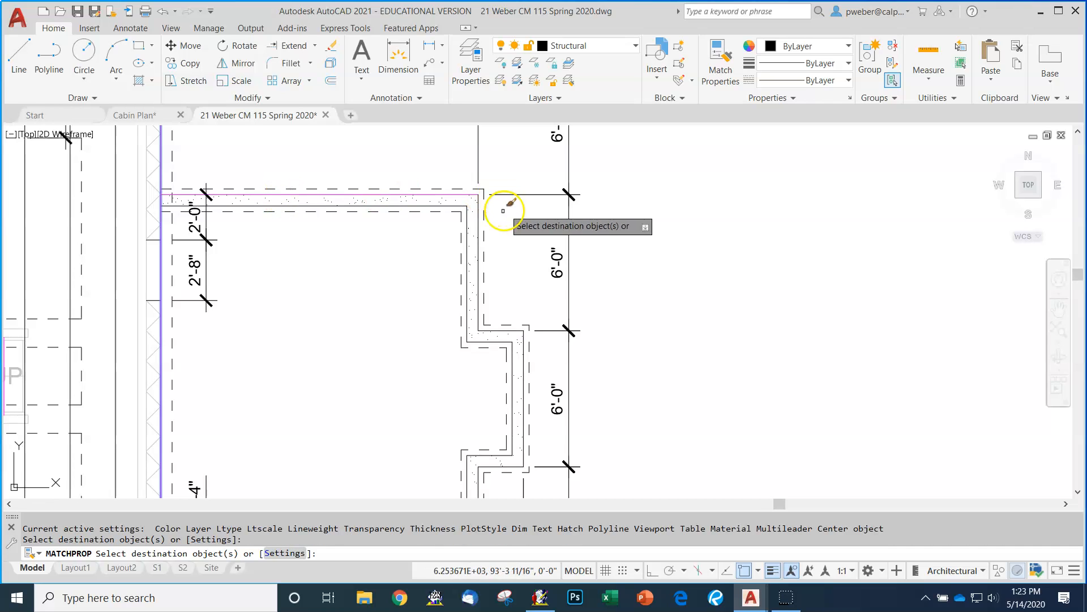
{"action": "left_click", "coordinate": [481, 211]}
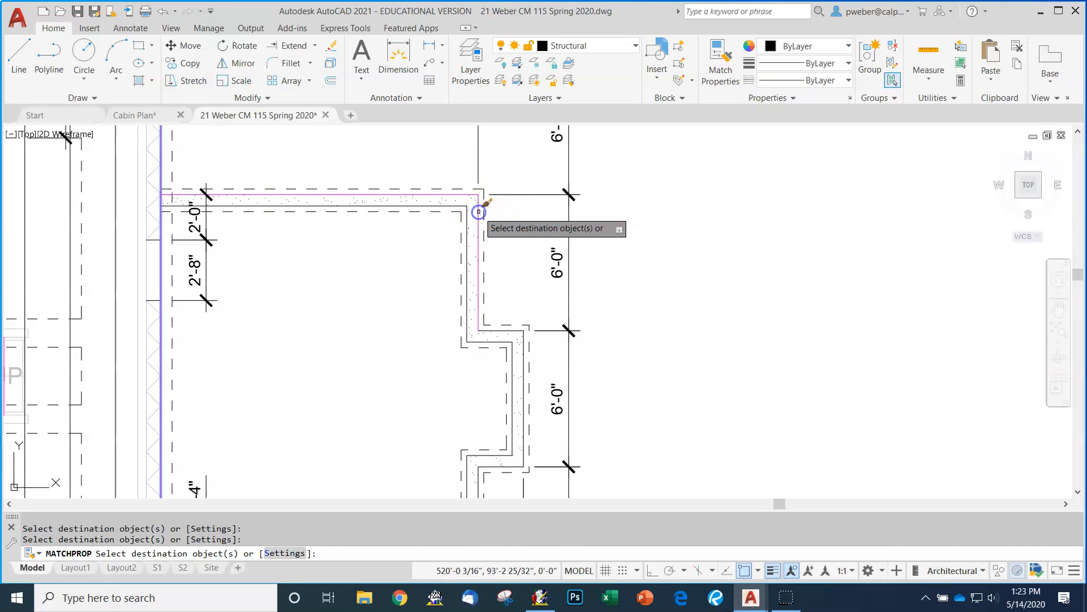
{"action": "left_click", "coordinate": [523, 350]}
- Match the same magenta line properties onto the remaining outer wall lines below the bump-out and along the right wing's bottom edge
{"action": "scroll", "coordinate": [534, 242], "scroll_direction": "down", "scroll_amount": 4}
{"action": "scroll", "coordinate": [546, 334], "scroll_direction": "up", "scroll_amount": 4}
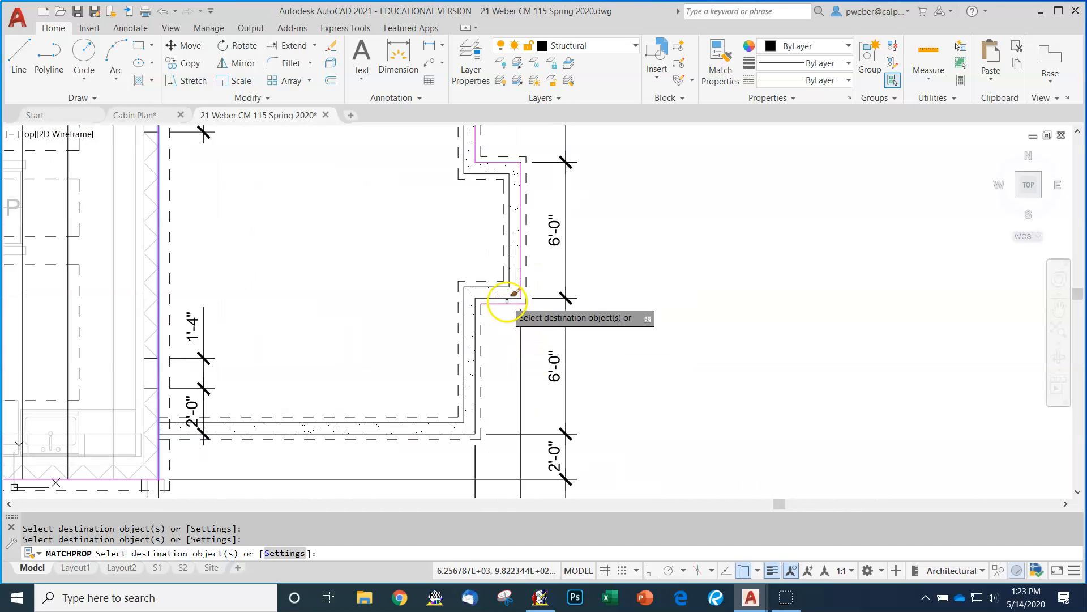
{"action": "left_click", "coordinate": [477, 309]}
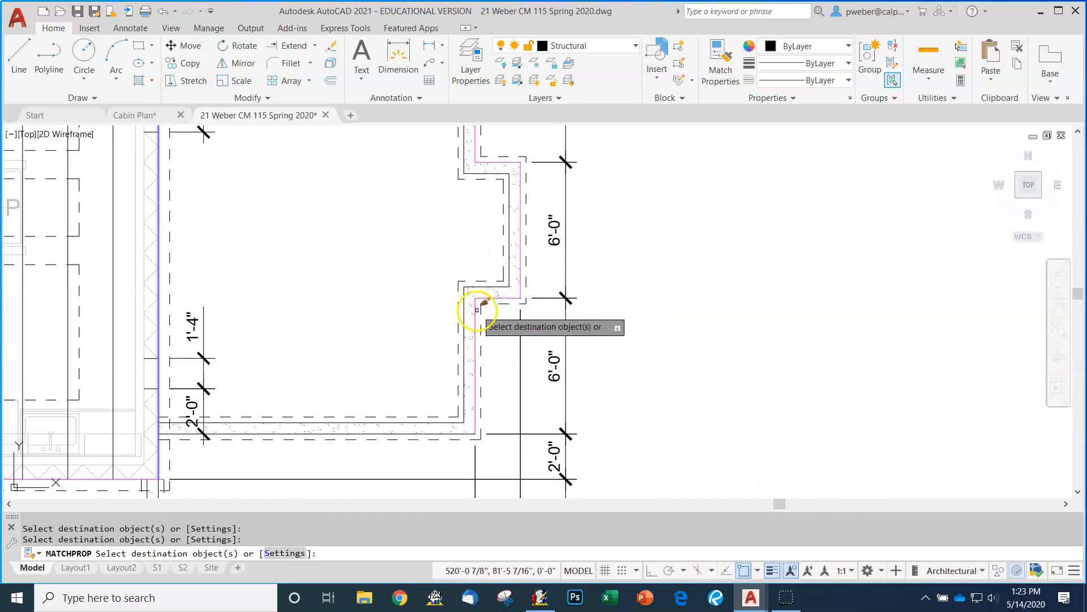
{"action": "left_click", "coordinate": [445, 435]}
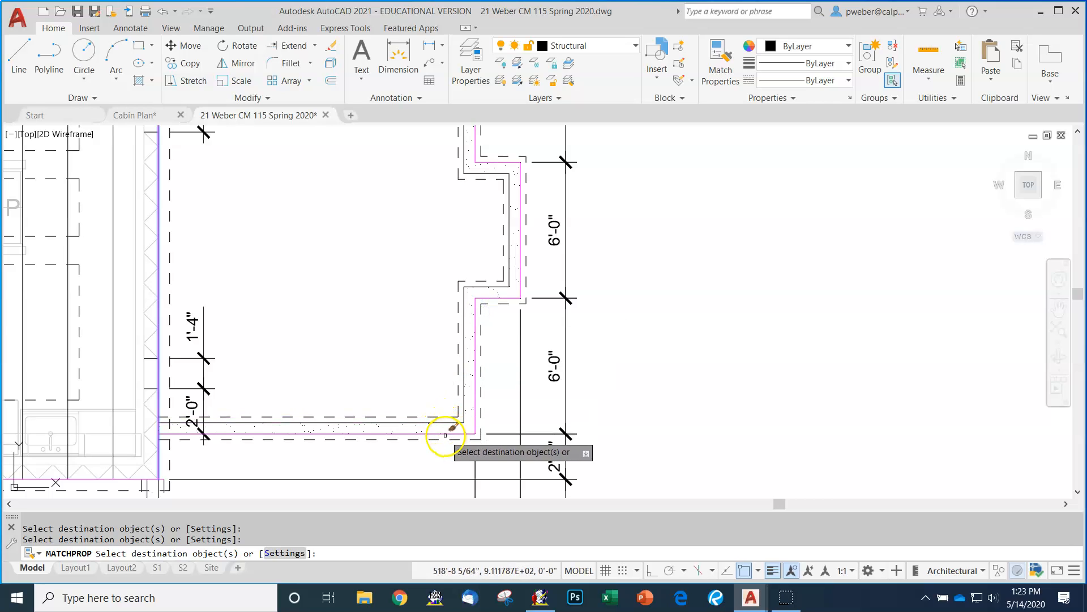
{"action": "scroll", "coordinate": [451, 429], "scroll_direction": "down", "scroll_amount": 2}
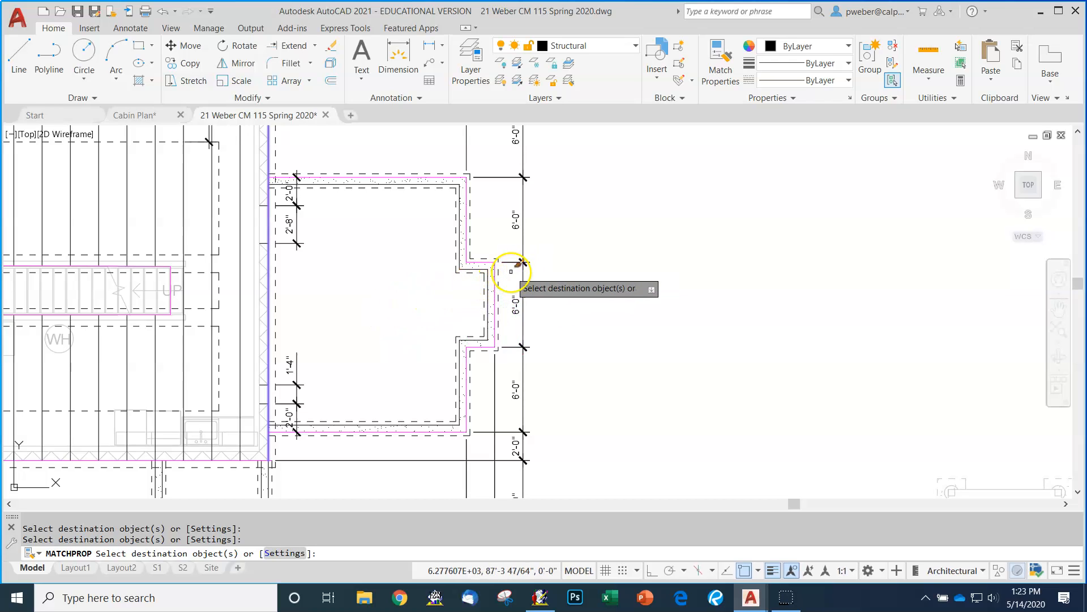
{"action": "key", "text": "Escape"}
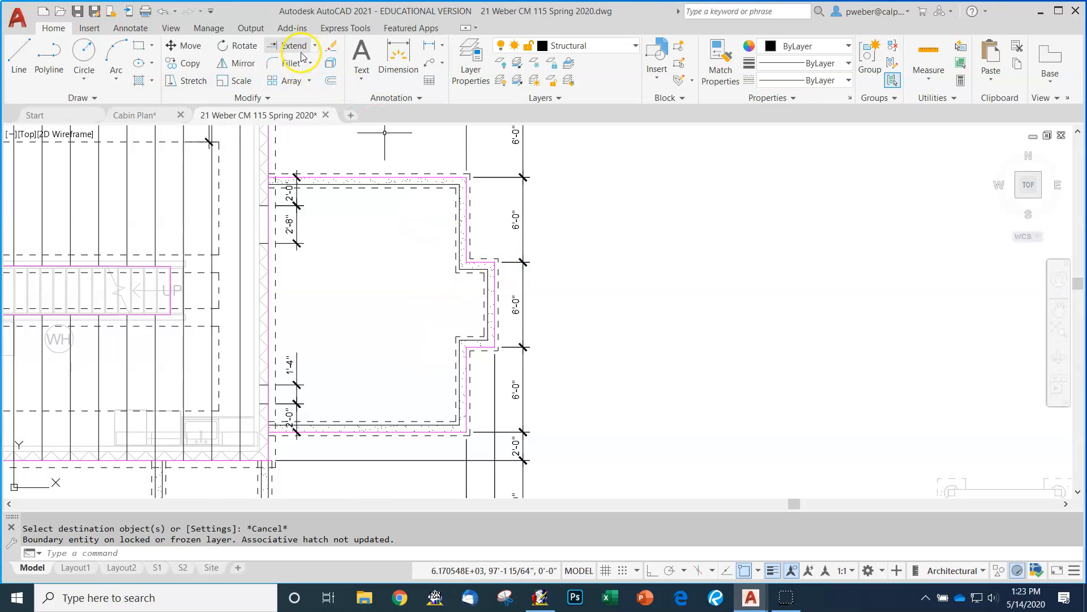
- Offset the right wing's top magenta edge line 24 inches down into the room
{"action": "left_click", "coordinate": [331, 84]}
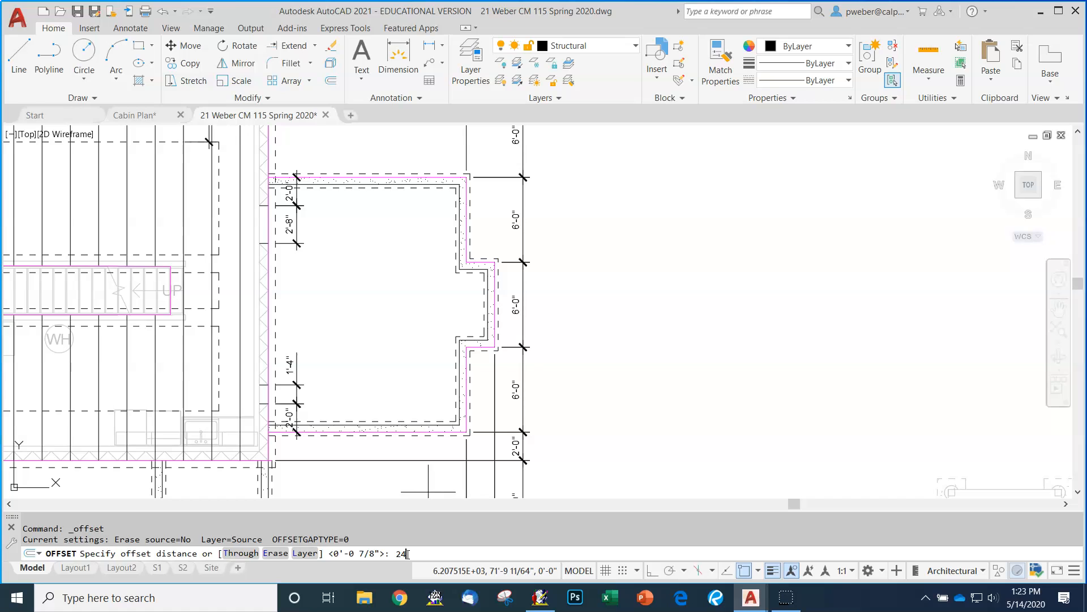
{"action": "key", "text": "Return"}
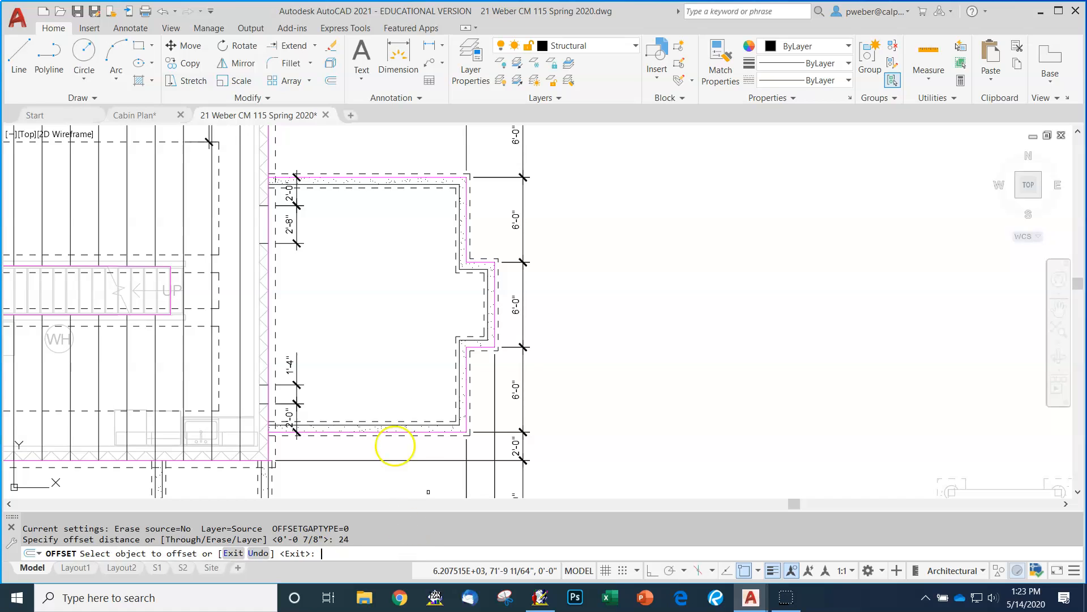
{"action": "left_click", "coordinate": [366, 177]}
{"action": "left_click", "coordinate": [356, 243]}
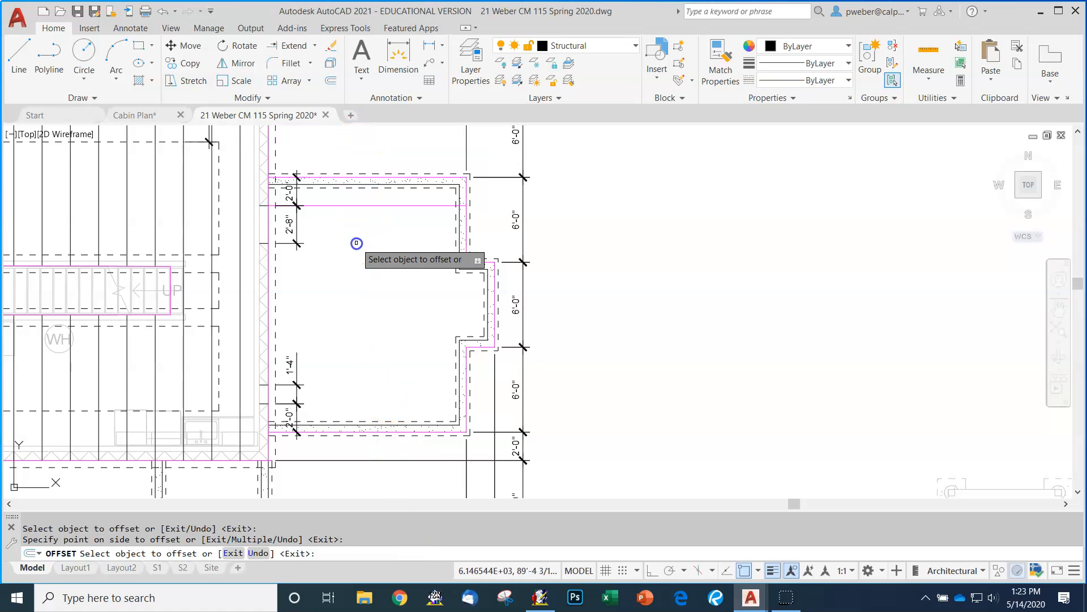
{"action": "key", "text": "Escape"}
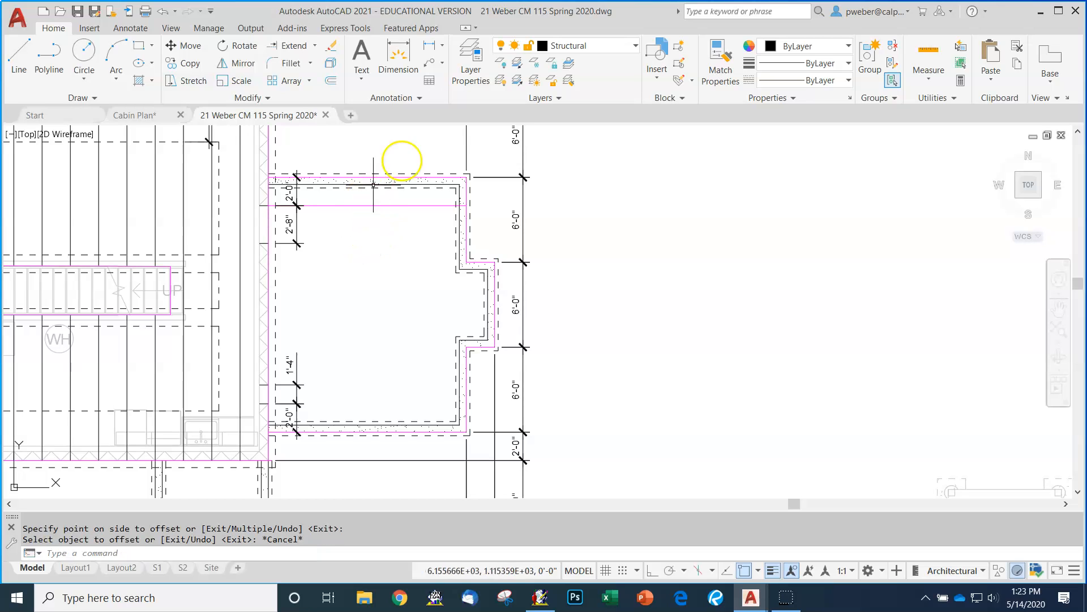
- Match the properties of a black vertical joist in the main framing onto the new offset line in the right wing
{"action": "left_click", "coordinate": [720, 60]}
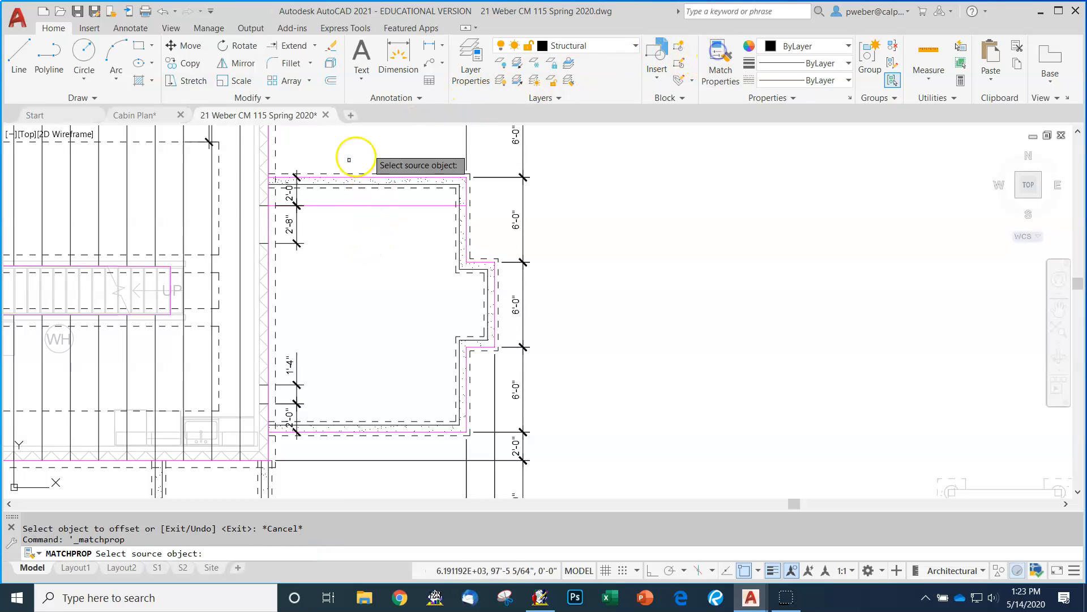
{"action": "left_click", "coordinate": [212, 195]}
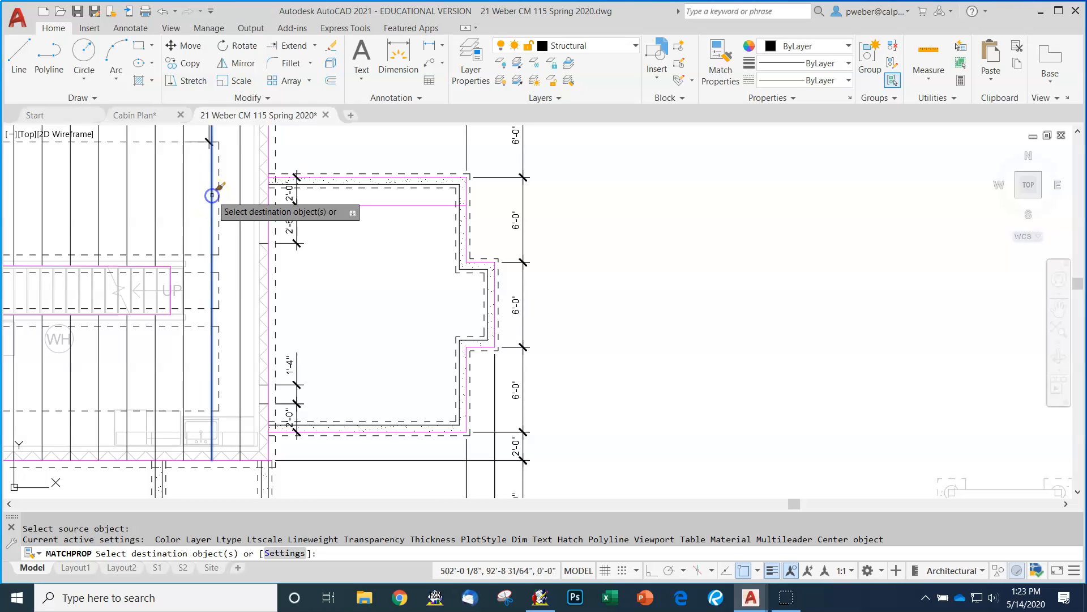
{"action": "left_click", "coordinate": [363, 206]}
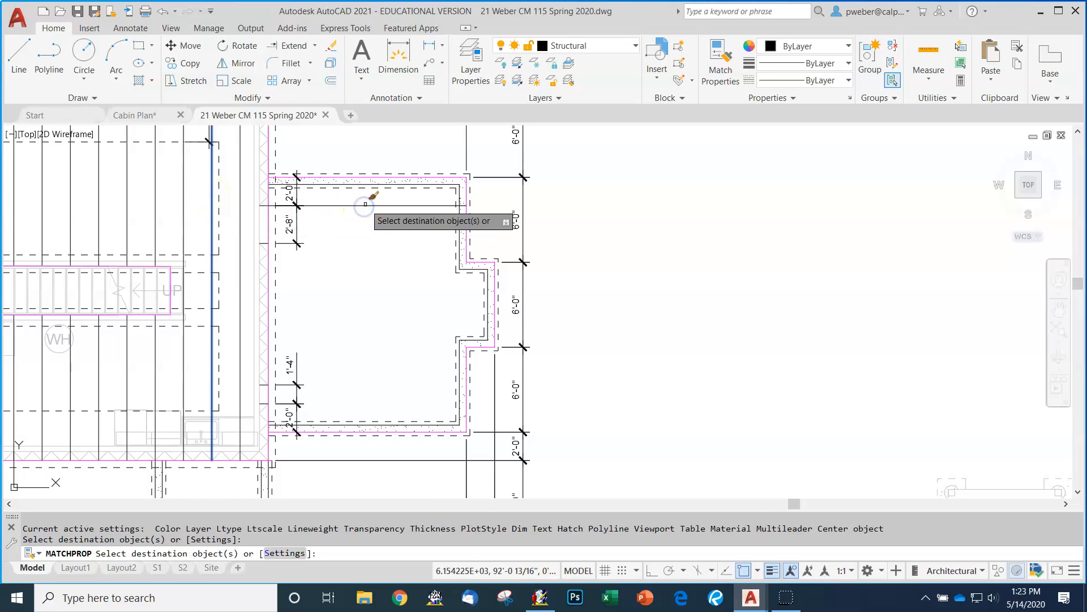
{"action": "key", "text": "Escape"}
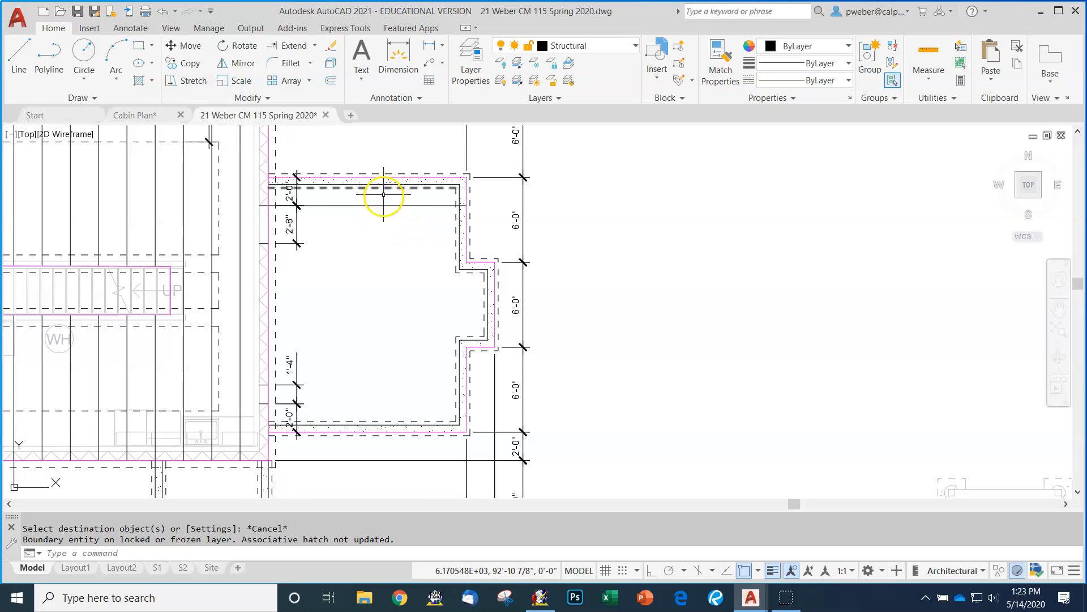
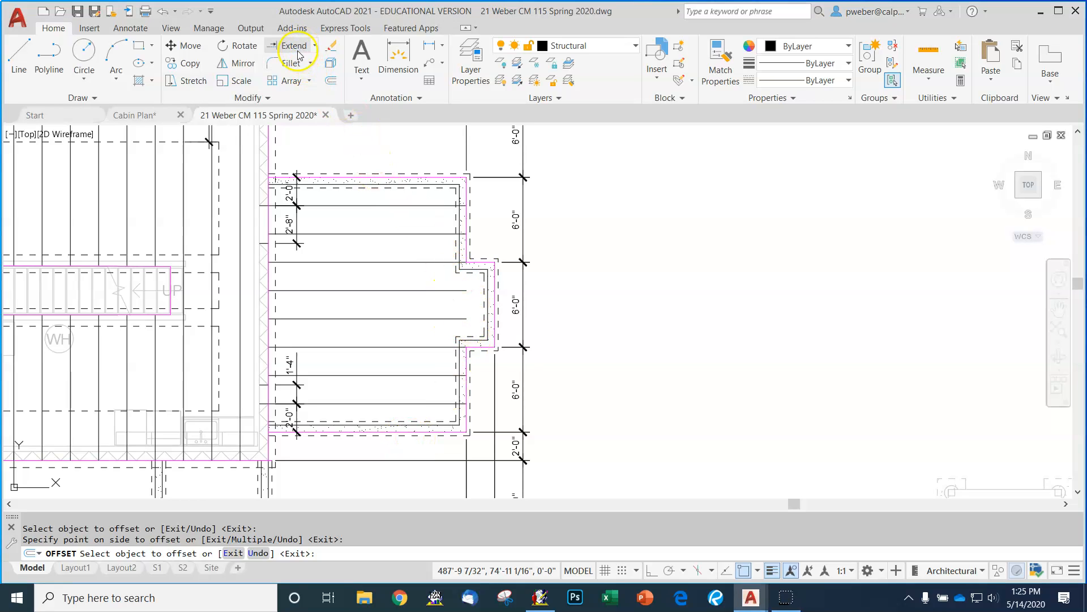
{"action": "left_click", "coordinate": [449, 291]}
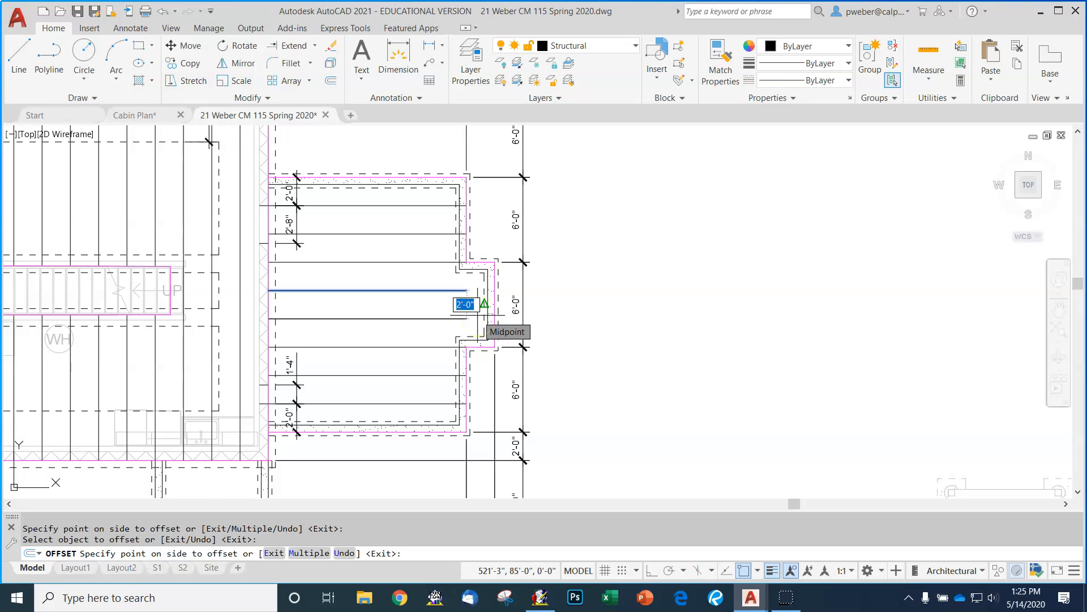
{"action": "key", "text": "Escape"}
{"action": "key", "text": "Escape"}
{"action": "key", "text": "Escape"}
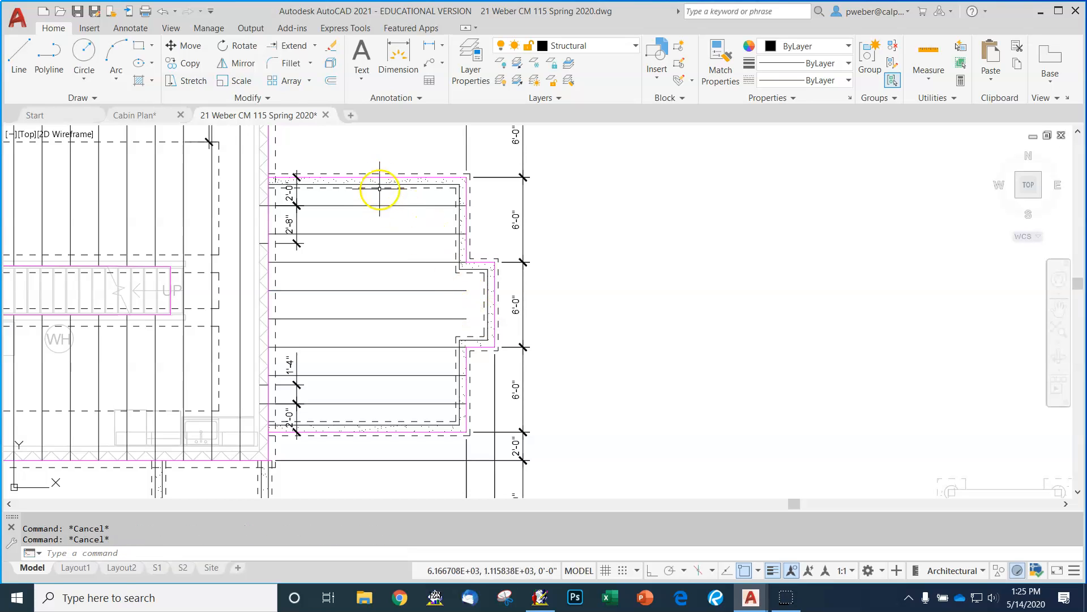
- Extend the two middle joists in the right wing to the magenta outer edge line of the bump-out
{"action": "left_click", "coordinate": [295, 45]}
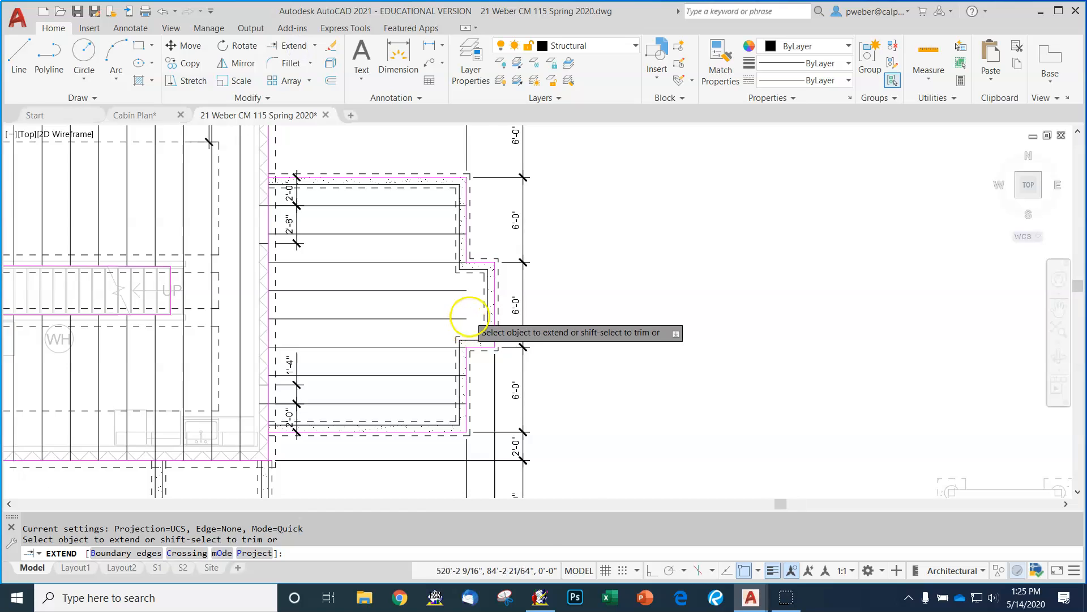
{"action": "scroll", "coordinate": [468, 316], "scroll_direction": "up", "scroll_amount": 4}
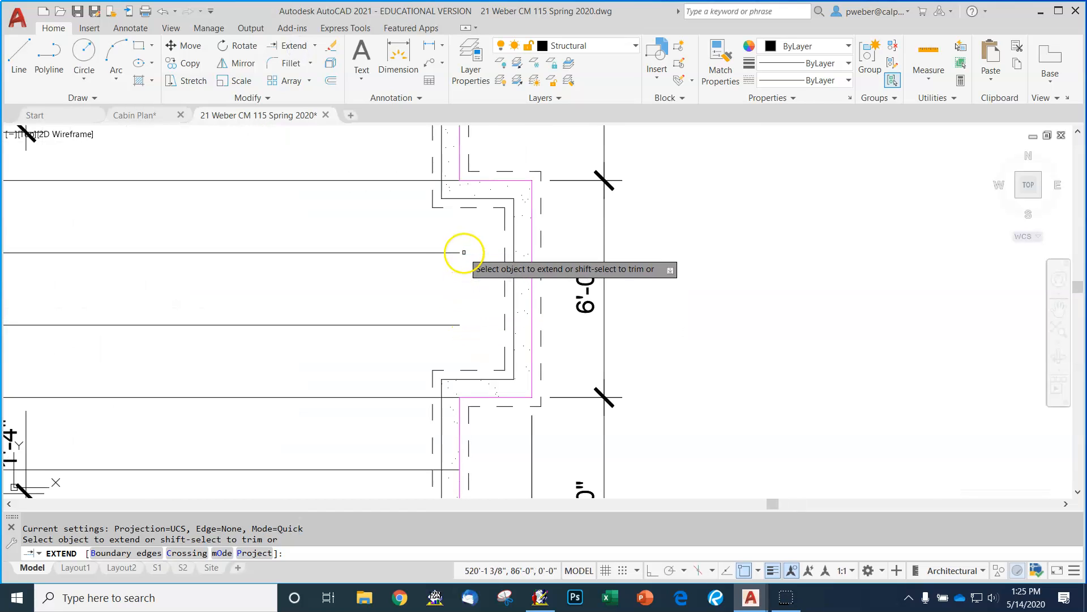
{"action": "left_click", "coordinate": [464, 252]}
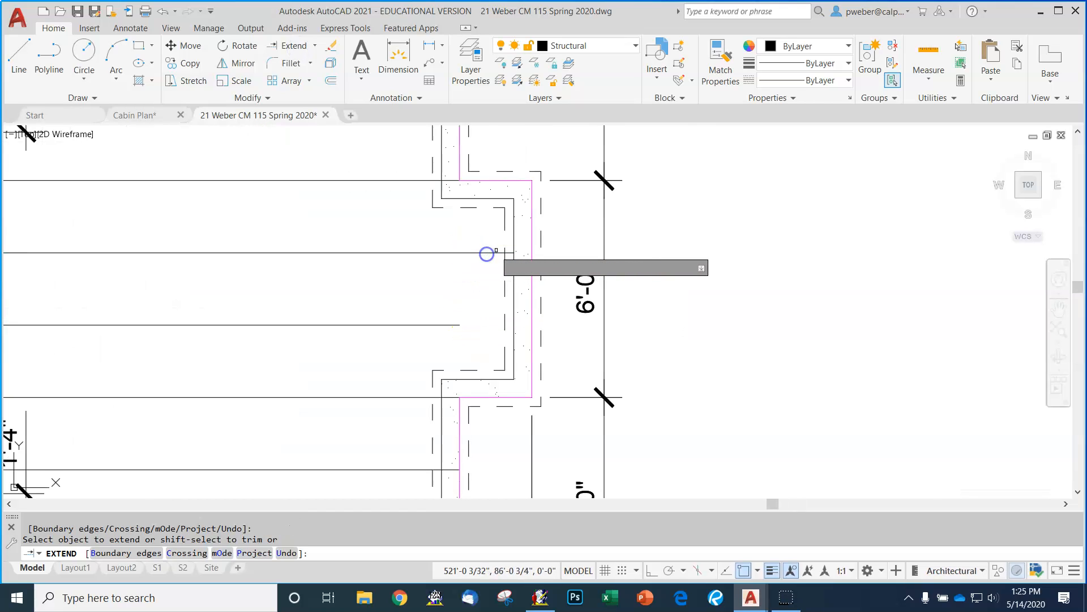
{"action": "left_click", "coordinate": [512, 252]}
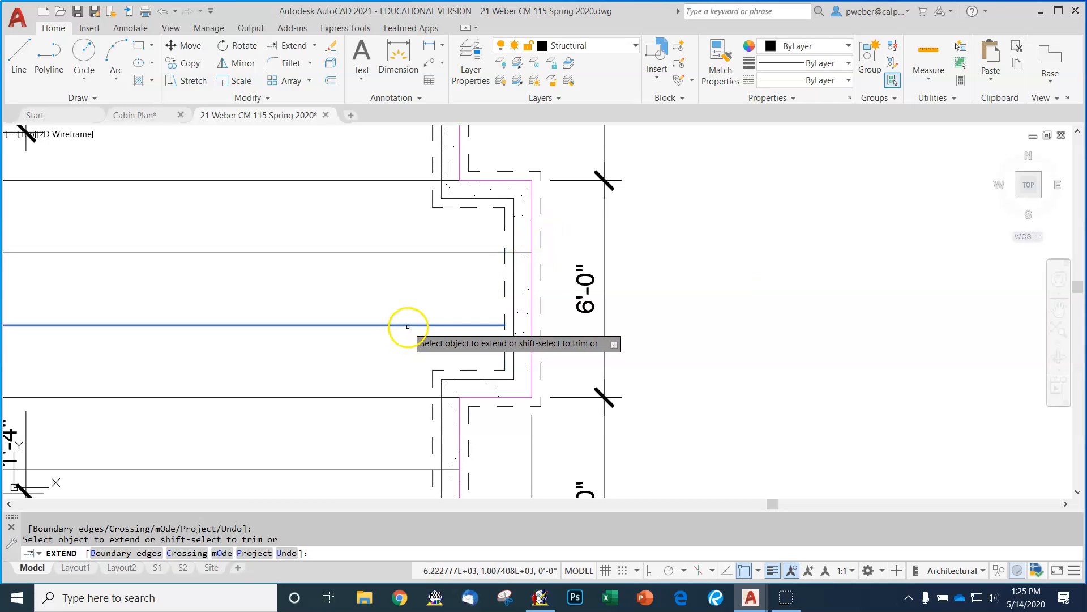
{"action": "left_click", "coordinate": [508, 324]}
{"action": "left_click", "coordinate": [510, 325]}
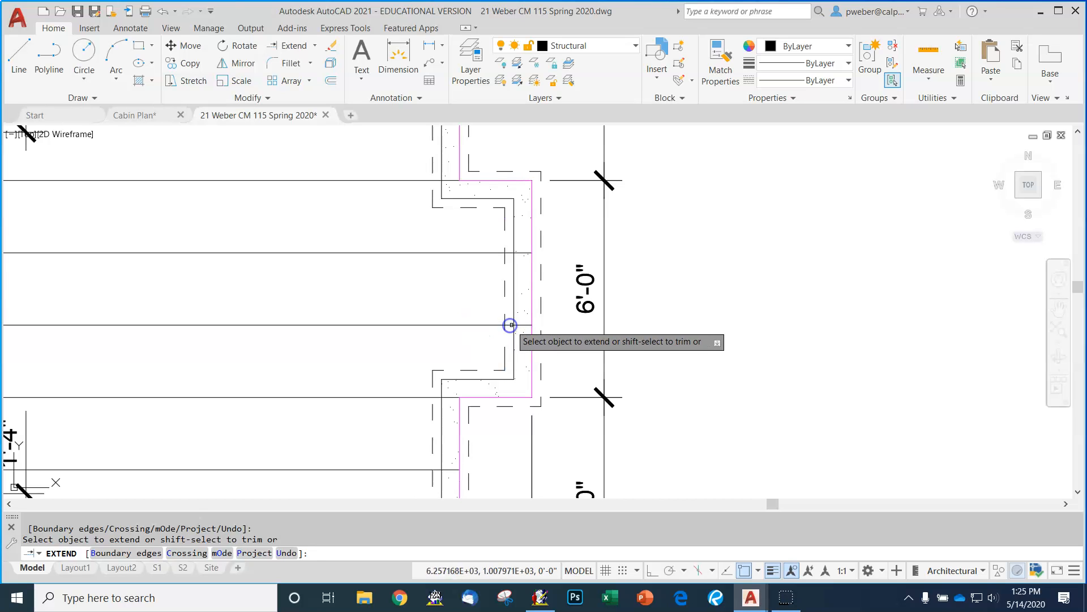
{"action": "key", "text": "Escape"}
{"action": "scroll", "coordinate": [539, 328], "scroll_direction": "down", "scroll_amount": 5}
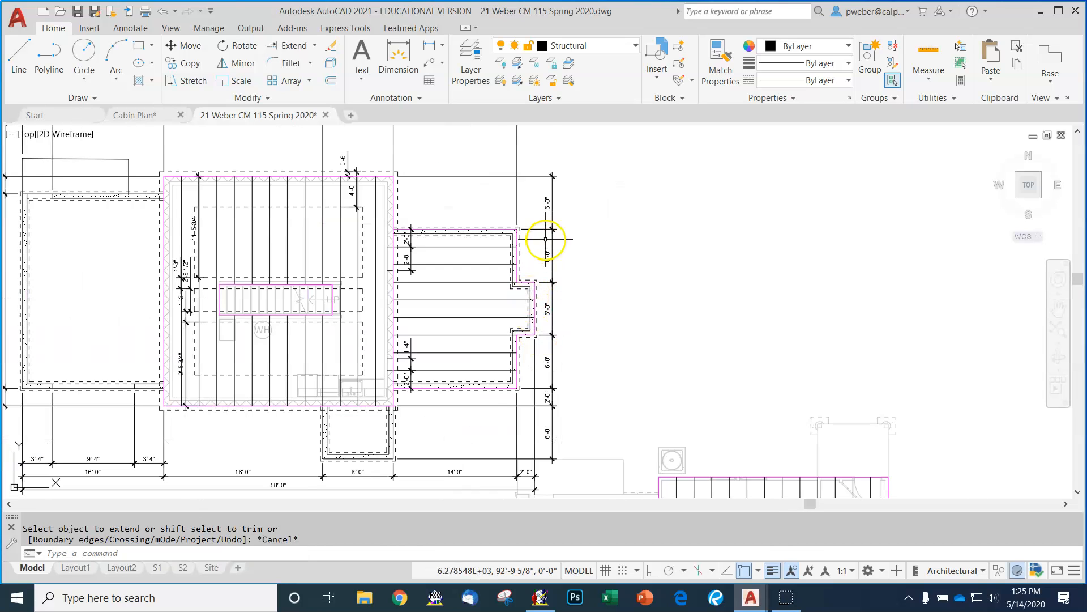
- With Ortho on, draw a vertical line from the midpoint of the right wing's top magenta edge to the midpoint of its bottom edge
{"action": "scroll", "coordinate": [545, 239], "scroll_direction": "up", "scroll_amount": 2}
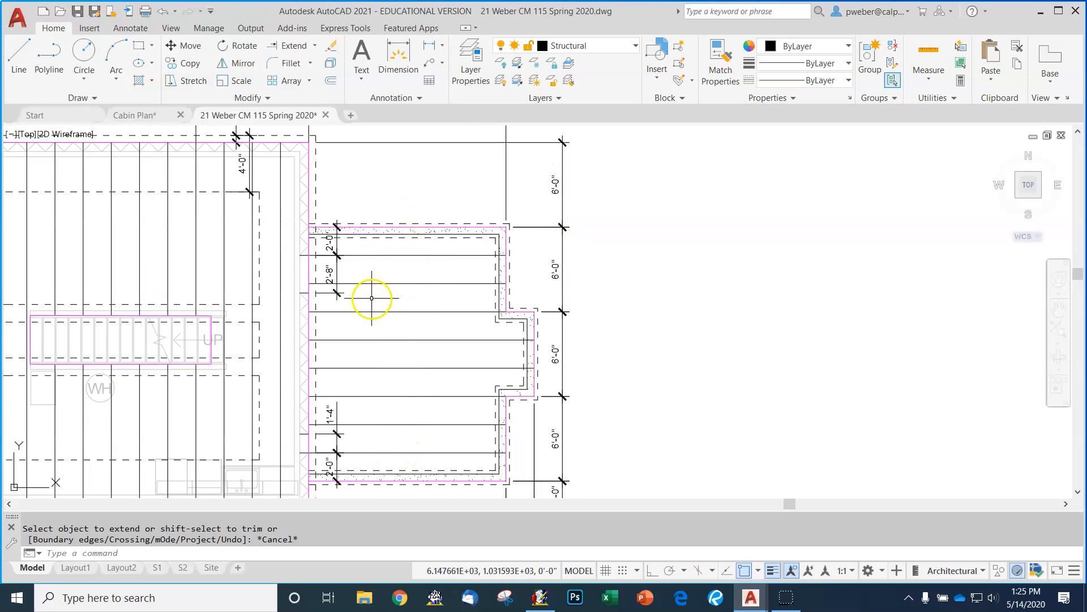
{"action": "left_click", "coordinate": [25, 47]}
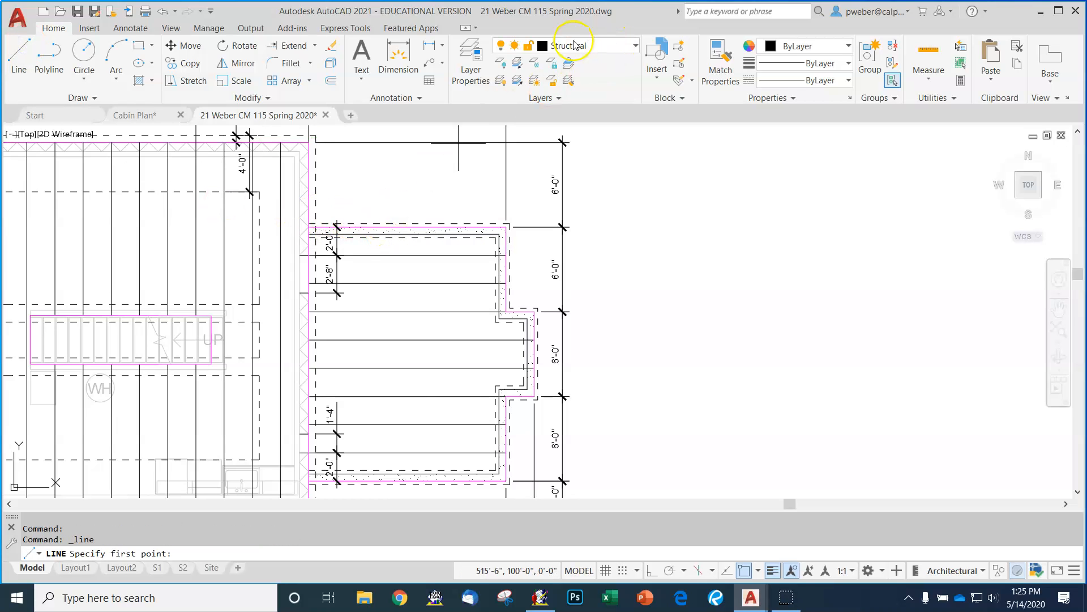
{"action": "left_click", "coordinate": [407, 226]}
{"action": "scroll", "coordinate": [409, 224], "scroll_direction": "down", "scroll_amount": 2}
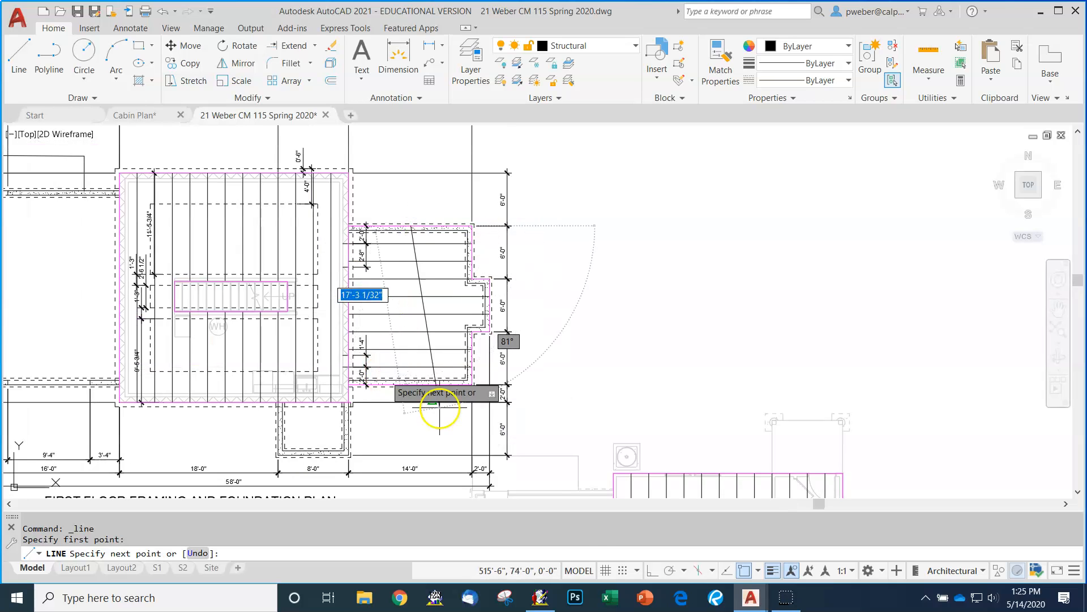
{"action": "left_click", "coordinate": [653, 571]}
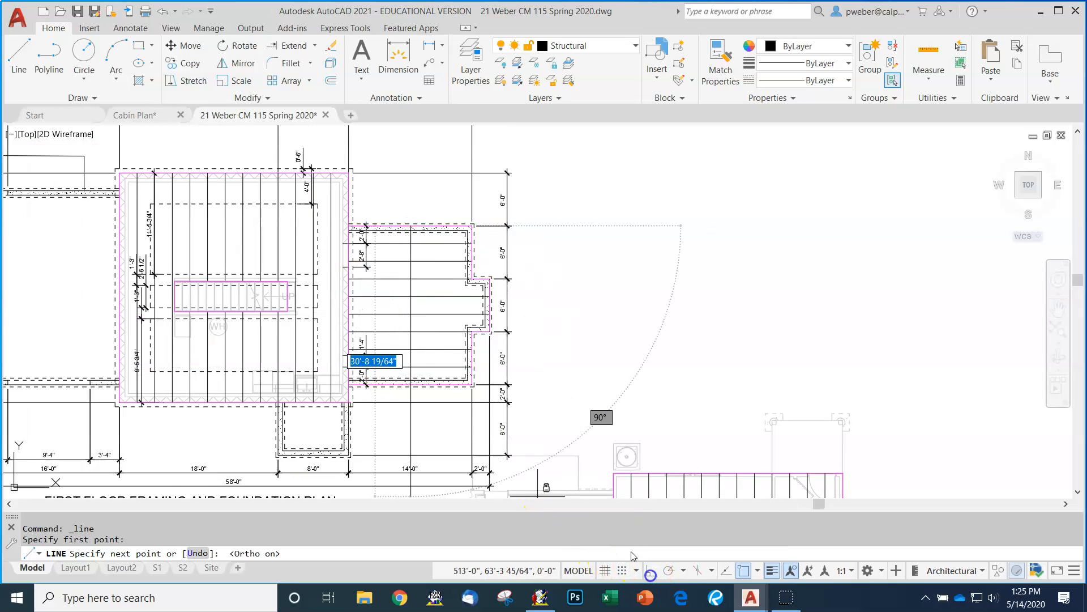
{"action": "scroll", "coordinate": [446, 396], "scroll_direction": "up", "scroll_amount": 2}
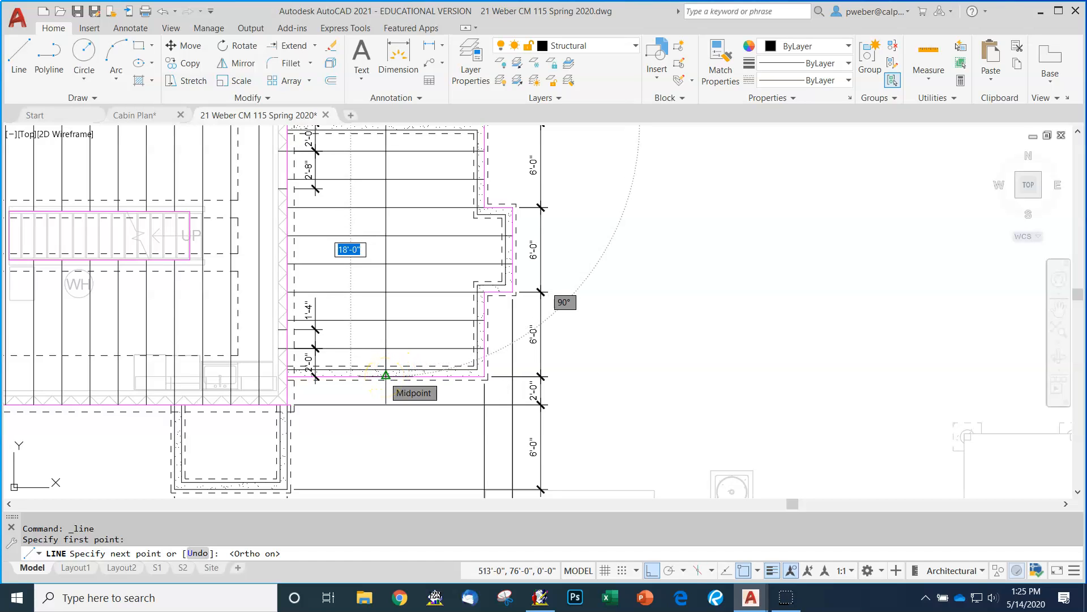
{"action": "left_click", "coordinate": [386, 375]}
{"action": "key", "text": "Return"}
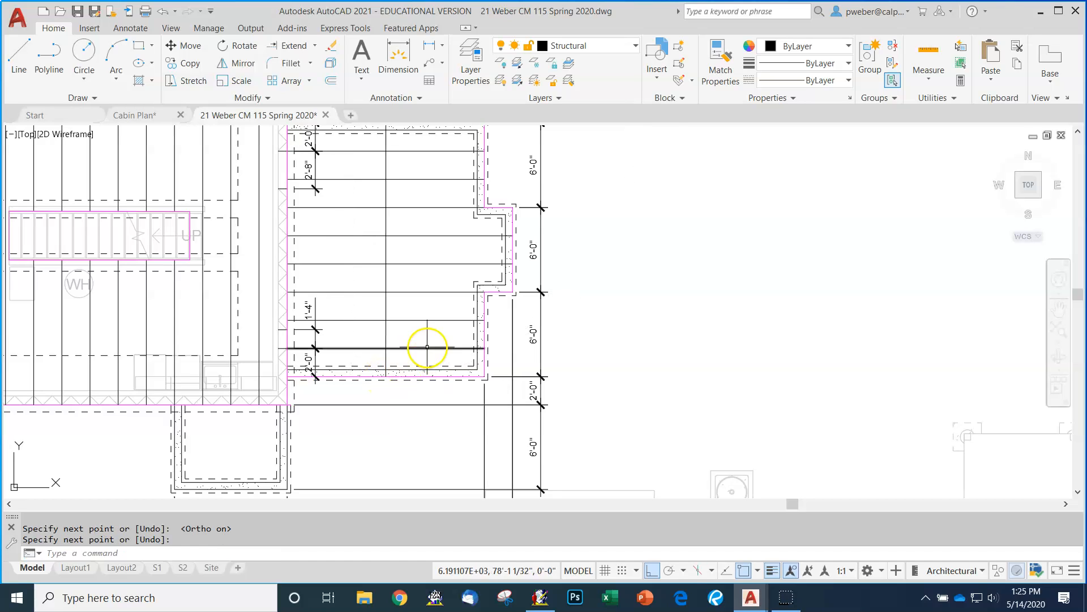
- Set the lineweight of the right wing's vertical center line to 0.40 mm
{"action": "scroll", "coordinate": [406, 377], "scroll_direction": "up", "scroll_amount": 5}
{"action": "scroll", "coordinate": [356, 379], "scroll_direction": "down", "scroll_amount": 4}
{"action": "scroll", "coordinate": [342, 380], "scroll_direction": "down", "scroll_amount": 2}
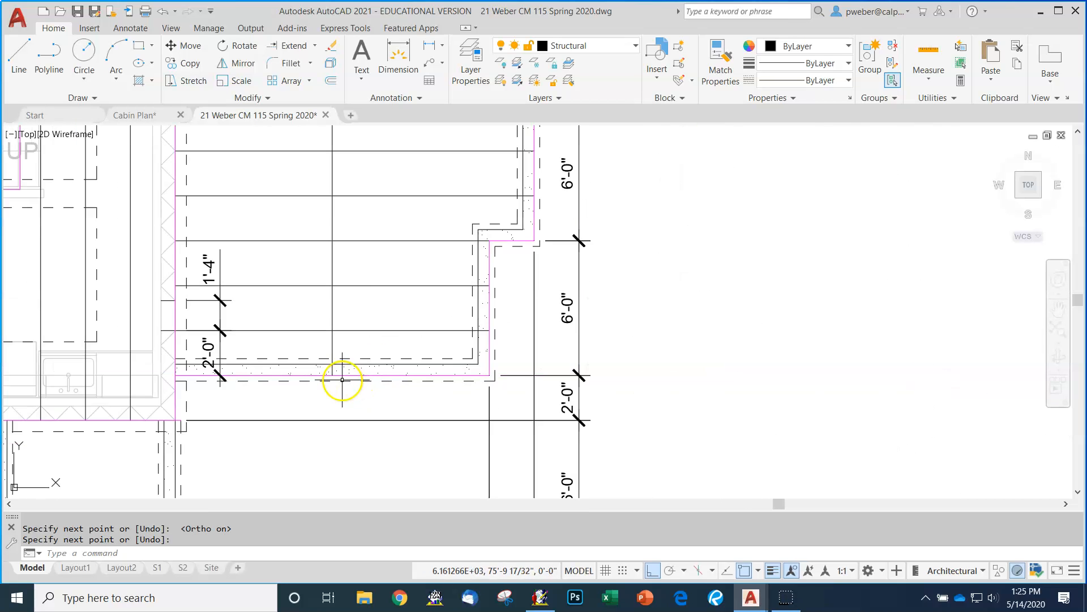
{"action": "scroll", "coordinate": [364, 283], "scroll_direction": "down", "scroll_amount": 3}
{"action": "scroll", "coordinate": [356, 249], "scroll_direction": "up", "scroll_amount": 3}
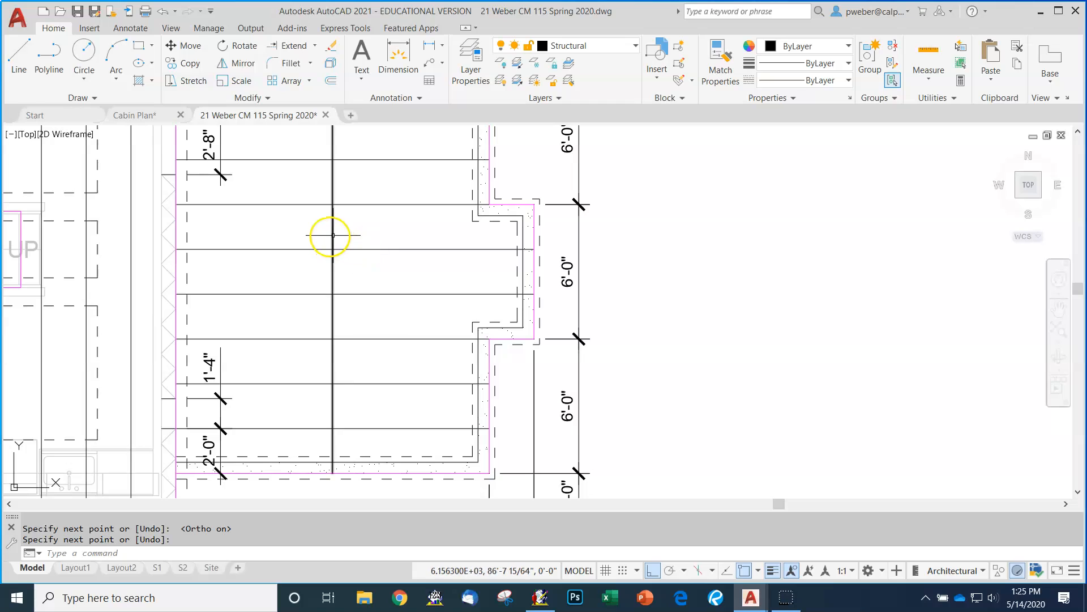
{"action": "left_click", "coordinate": [333, 235]}
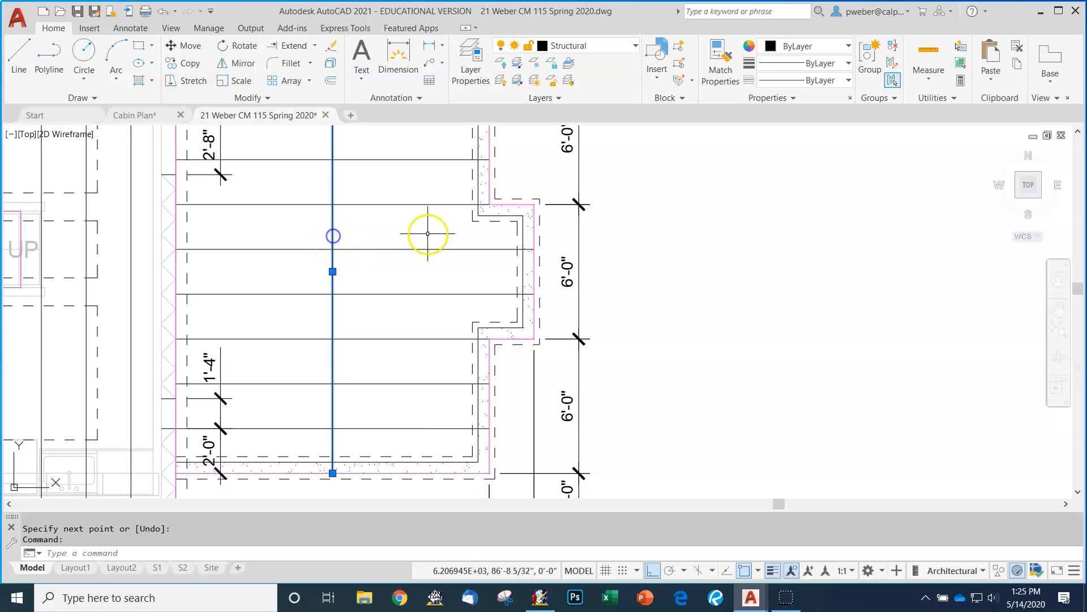
{"action": "left_click", "coordinate": [818, 66]}
{"action": "scroll", "coordinate": [816, 187], "scroll_direction": "down", "scroll_amount": 1}
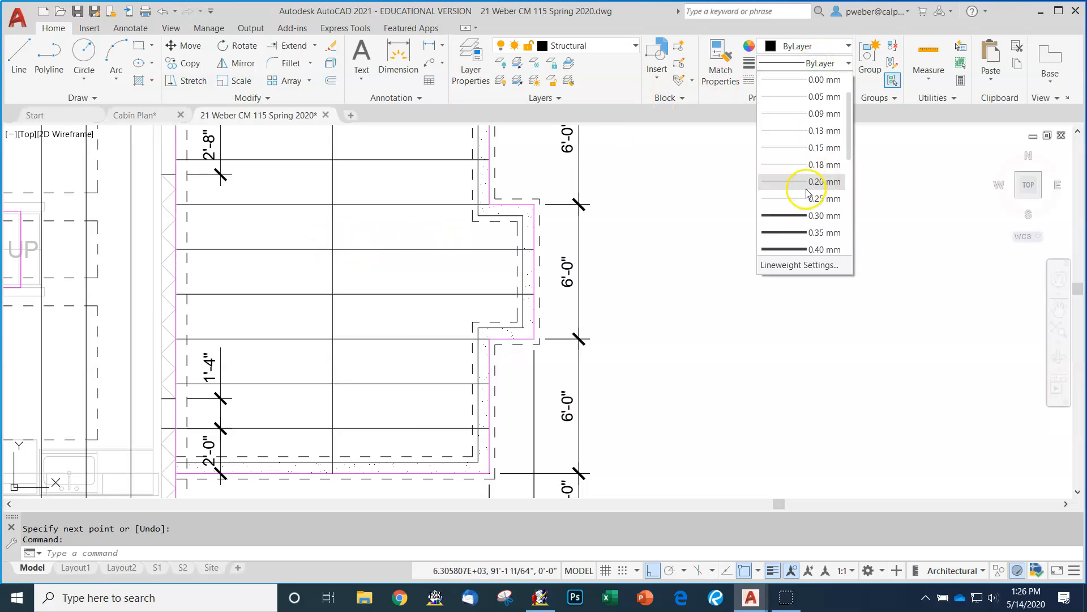
{"action": "left_click", "coordinate": [789, 234]}
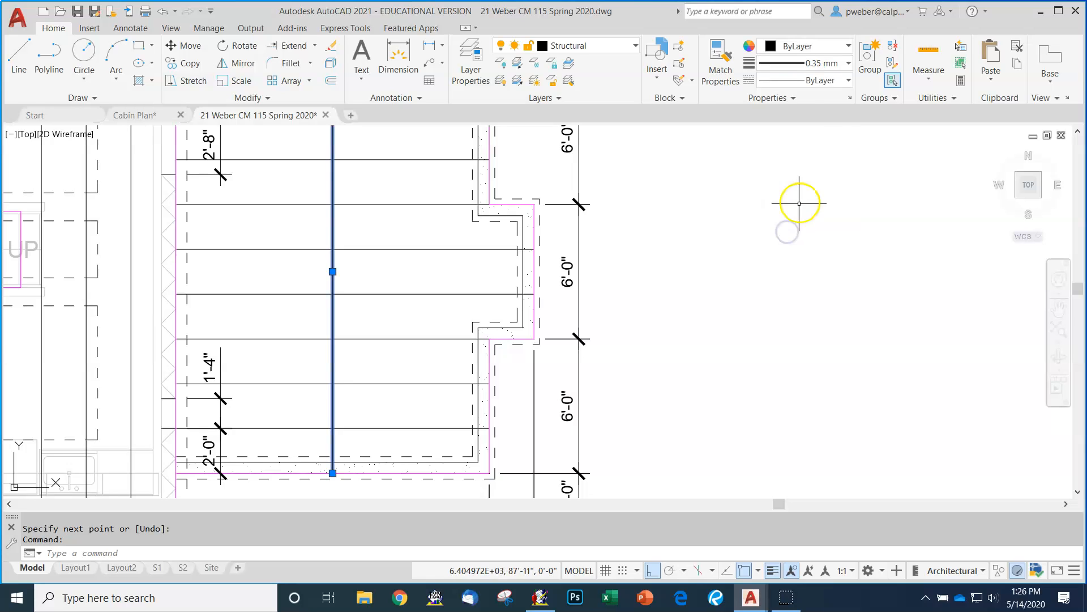
{"action": "left_click", "coordinate": [837, 65]}
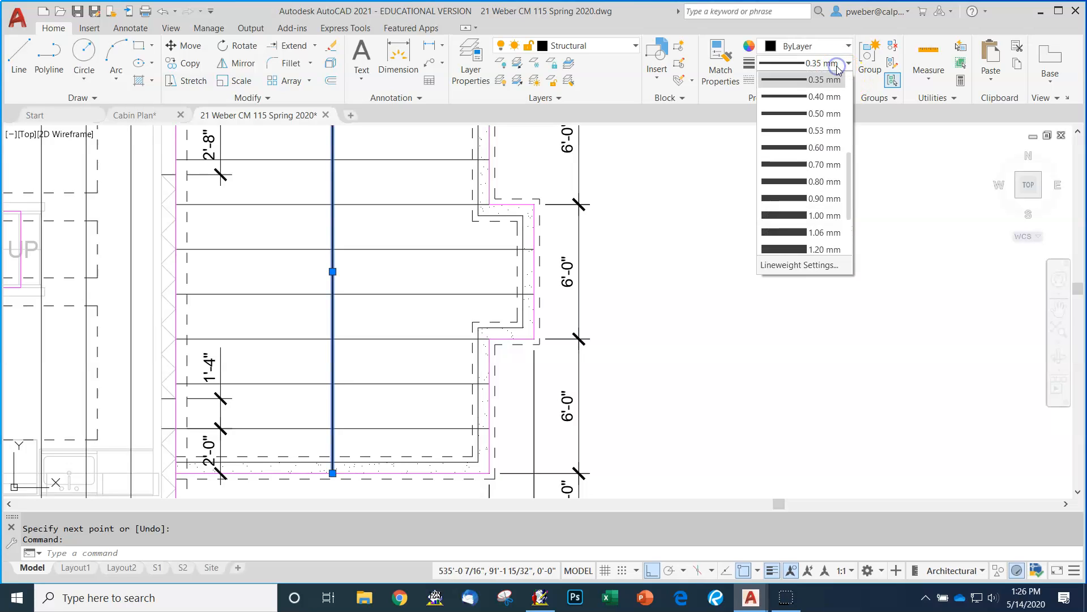
{"action": "left_click", "coordinate": [794, 97]}
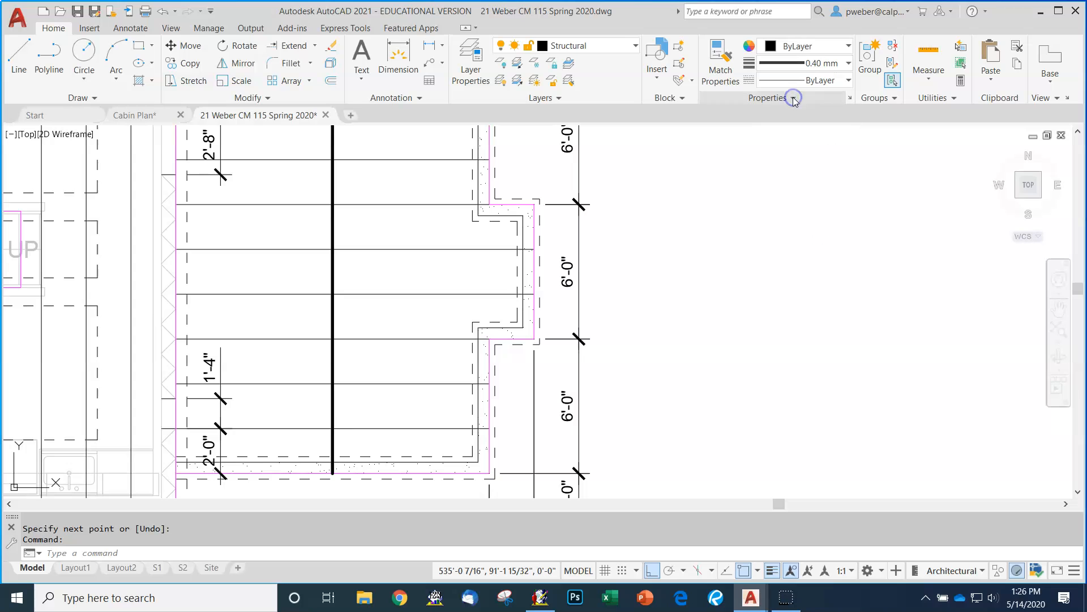
{"action": "key", "text": "Escape"}
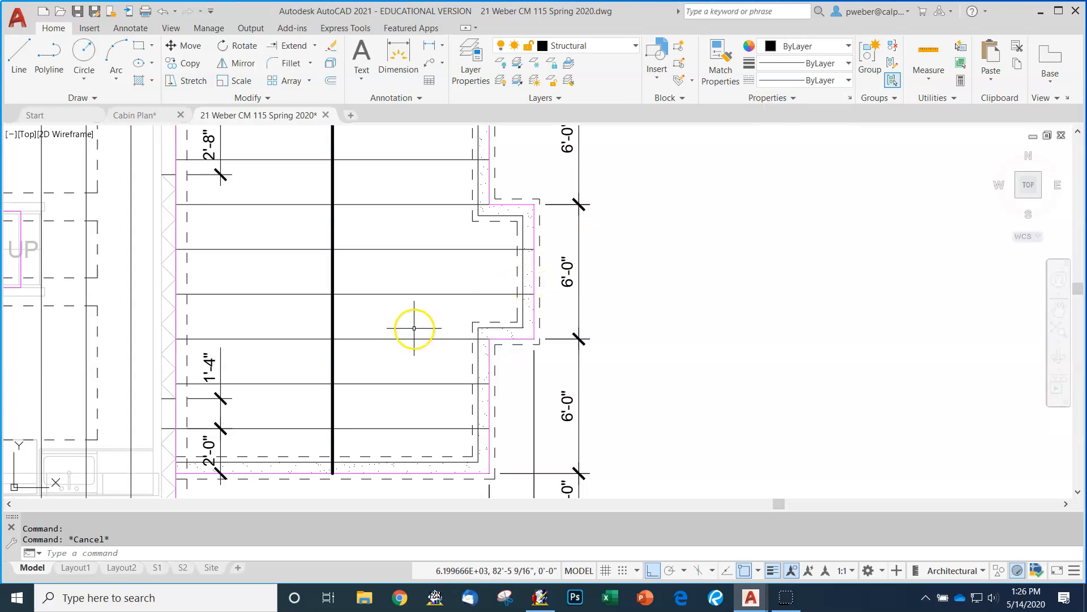
- Offset the inner line of the right wing's top wall 3 inches outward into the wall
{"action": "scroll", "coordinate": [411, 306], "scroll_direction": "down", "scroll_amount": 4}
{"action": "scroll", "coordinate": [410, 286], "scroll_direction": "up", "scroll_amount": 4}
{"action": "scroll", "coordinate": [364, 347], "scroll_direction": "down", "scroll_amount": 3}
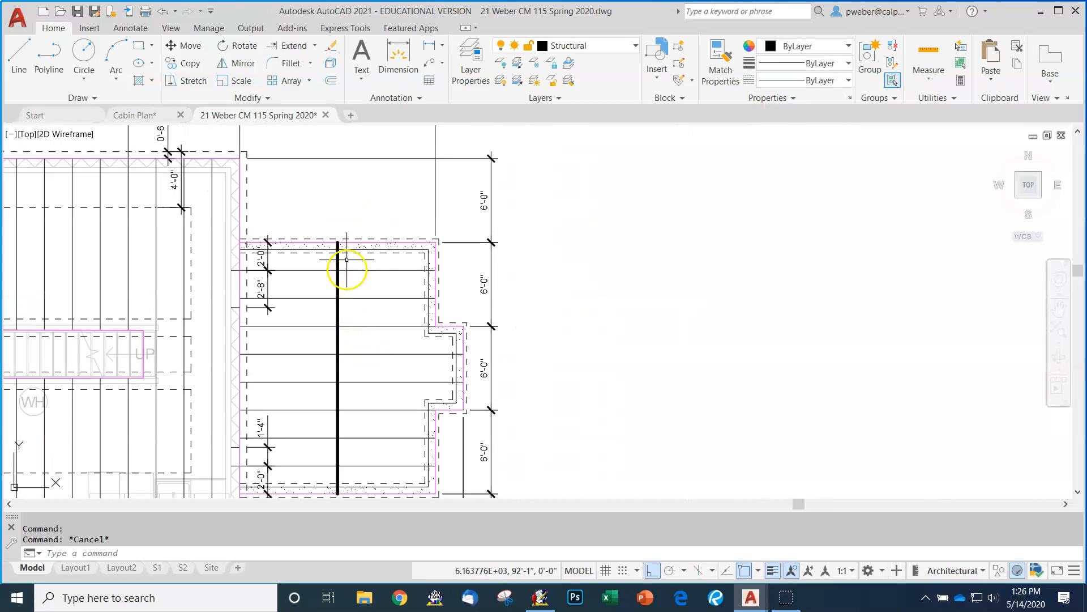
{"action": "scroll", "coordinate": [347, 272], "scroll_direction": "up", "scroll_amount": 5}
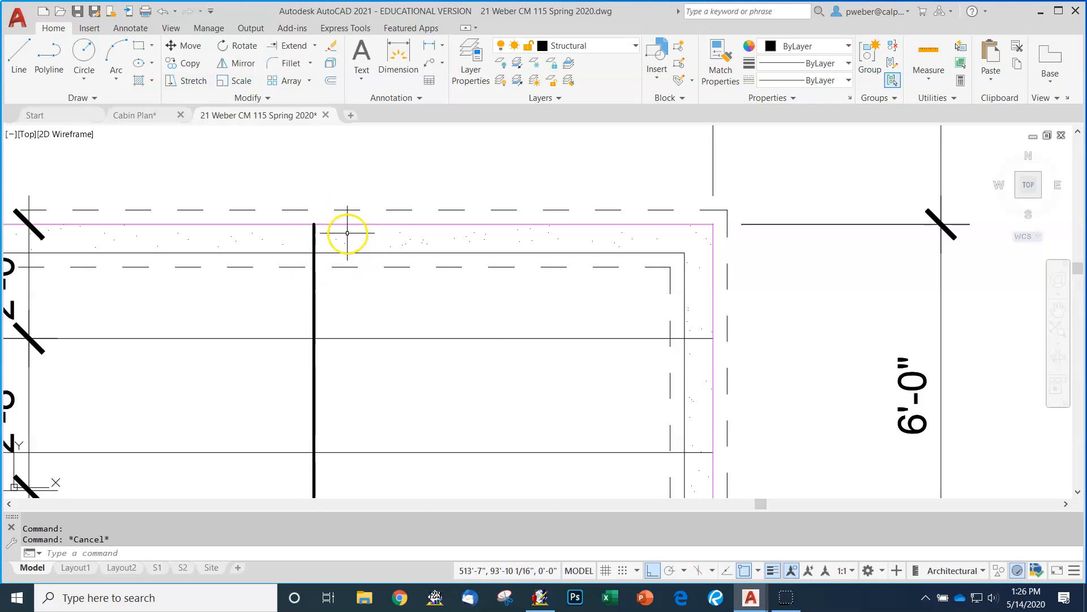
{"action": "left_click", "coordinate": [330, 82]}
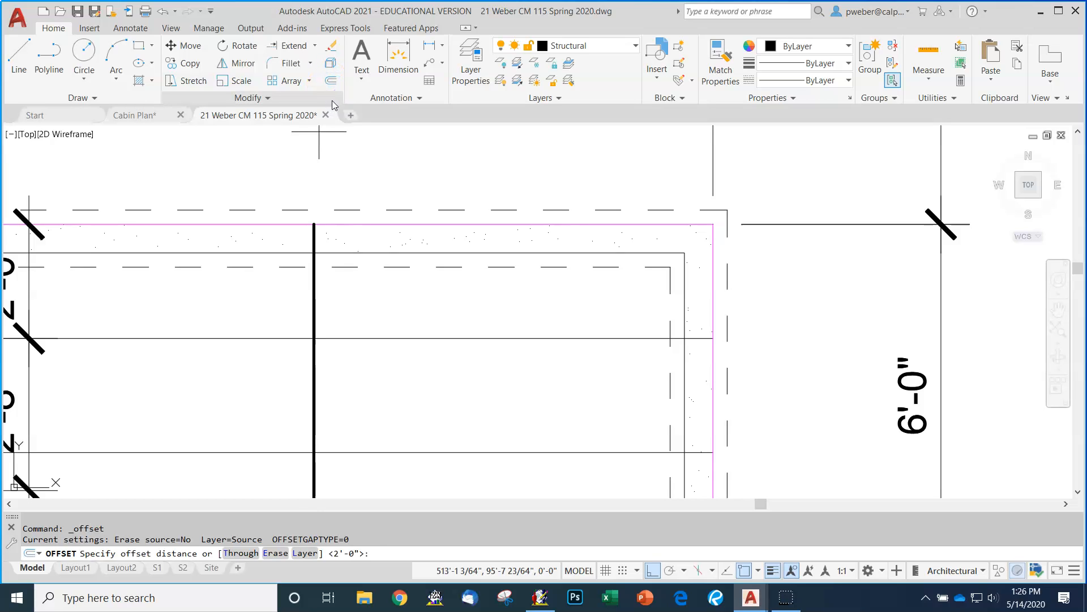
{"action": "type", "text": "3"}
{"action": "key", "text": "Return"}
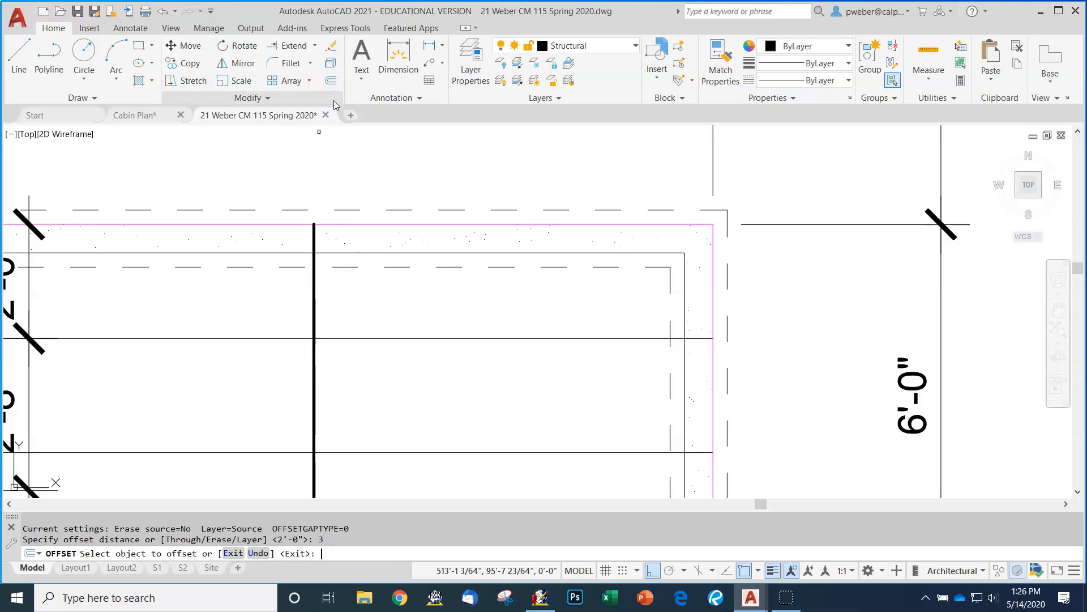
{"action": "left_click", "coordinate": [377, 252]}
{"action": "left_click", "coordinate": [388, 170]}
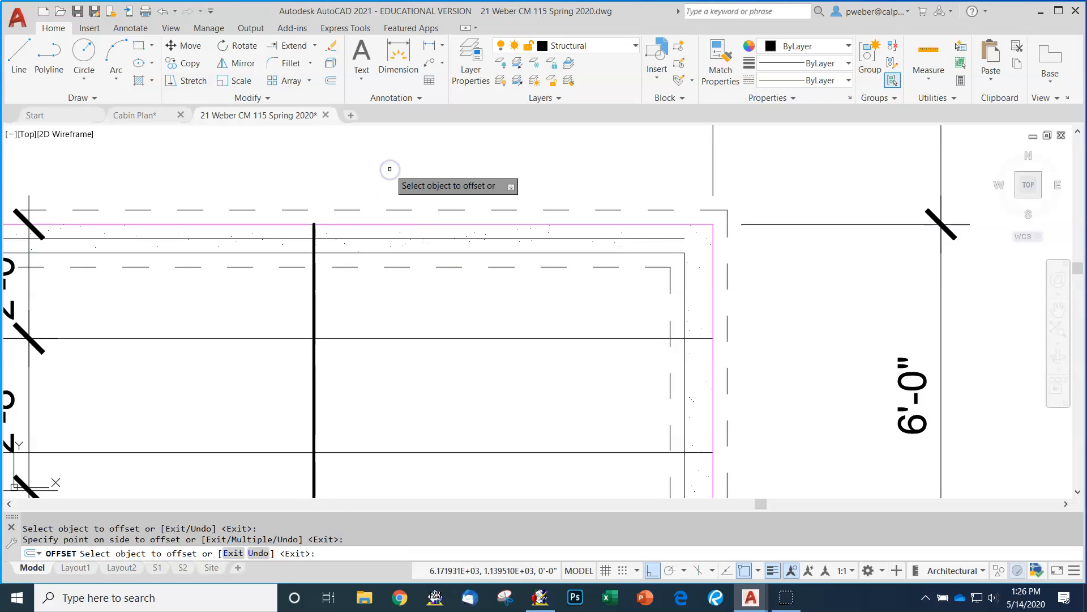
{"action": "key", "text": "Escape"}
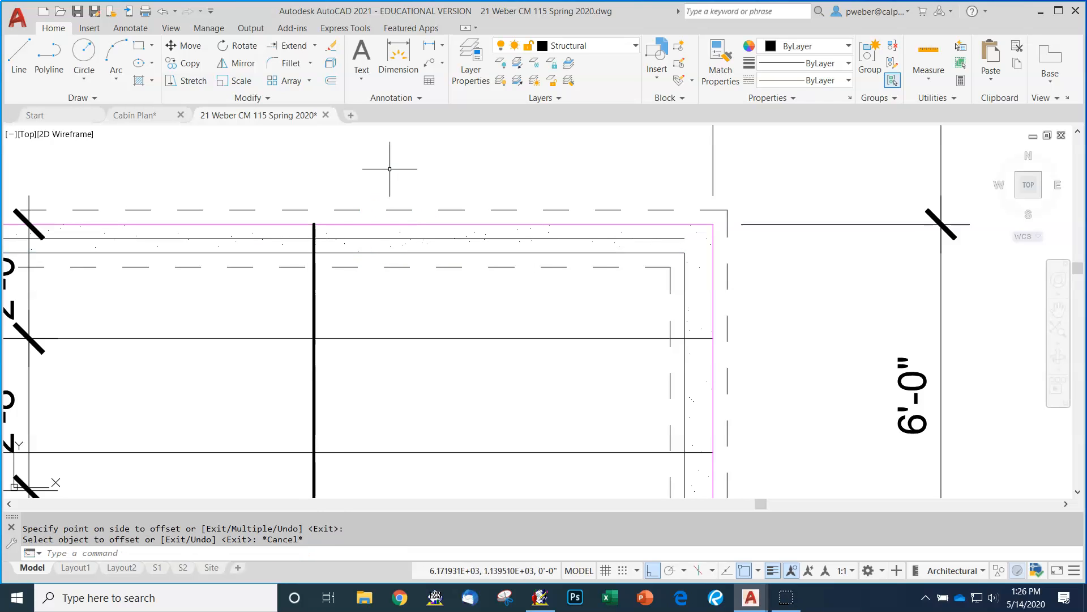
- Stretch the thick center line's upper end down to the offset line inside the top wall, and delete only that offset line
{"action": "left_click", "coordinate": [316, 280]}
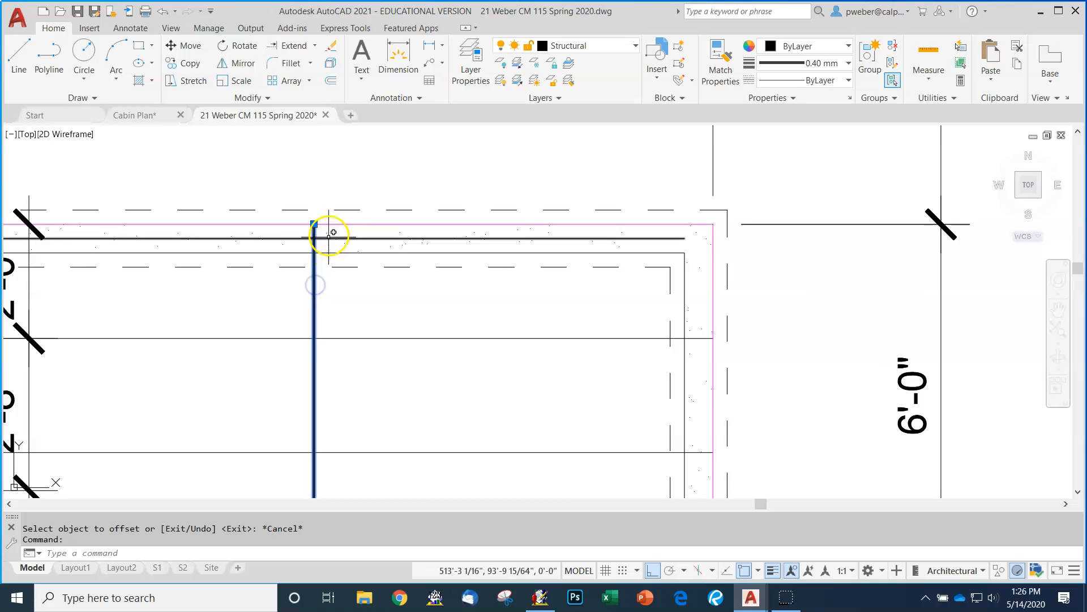
{"action": "left_click", "coordinate": [314, 225]}
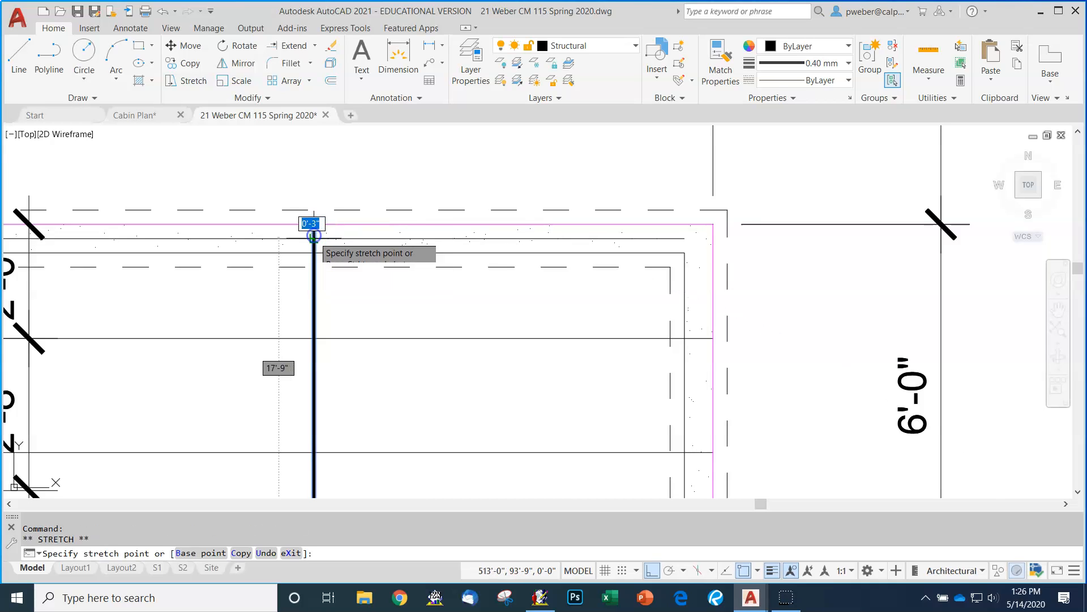
{"action": "left_click", "coordinate": [384, 240]}
{"action": "key", "text": "Delete"}
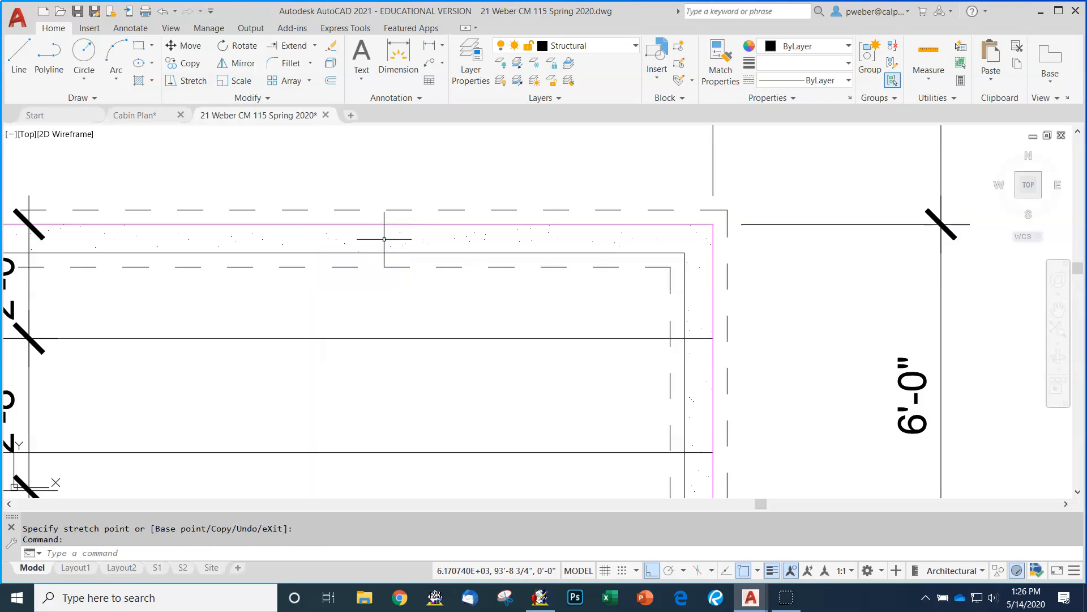
{"action": "left_click", "coordinate": [163, 12]}
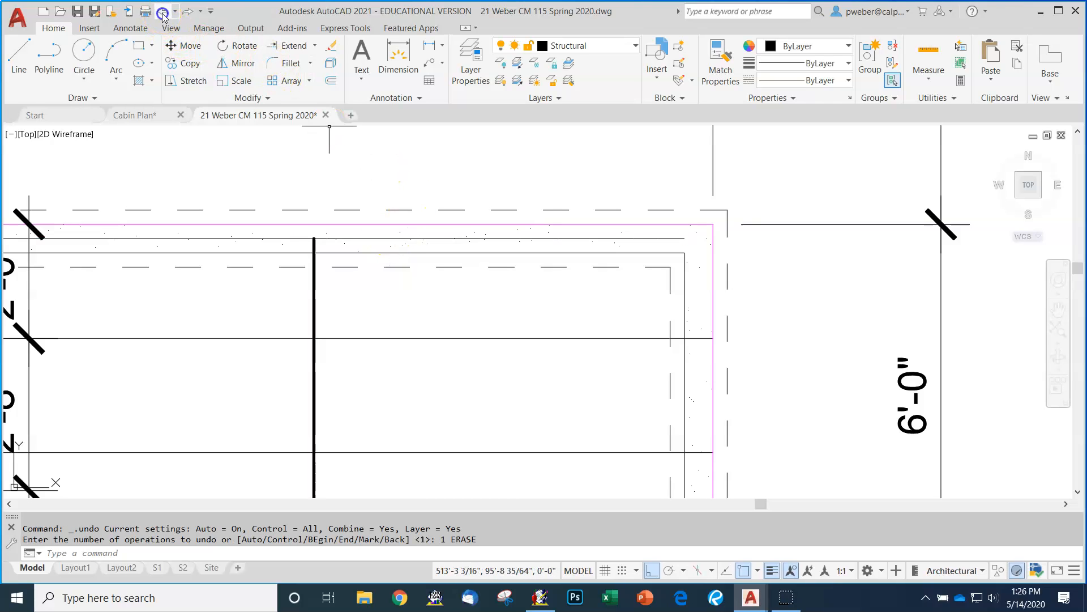
{"action": "left_click", "coordinate": [405, 239]}
{"action": "key", "text": "Delete"}
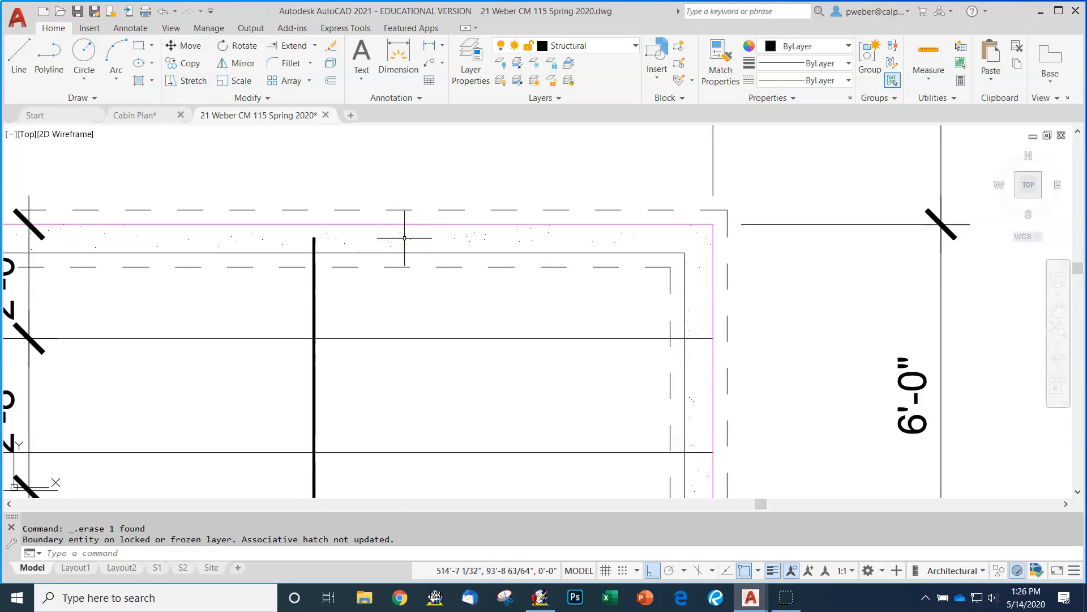
- Offset the inner line of the right wing's bottom wall 3 inches outward into the wall
{"action": "scroll", "coordinate": [332, 282], "scroll_direction": "down", "scroll_amount": 3}
{"action": "scroll", "coordinate": [332, 283], "scroll_direction": "up", "scroll_amount": 3}
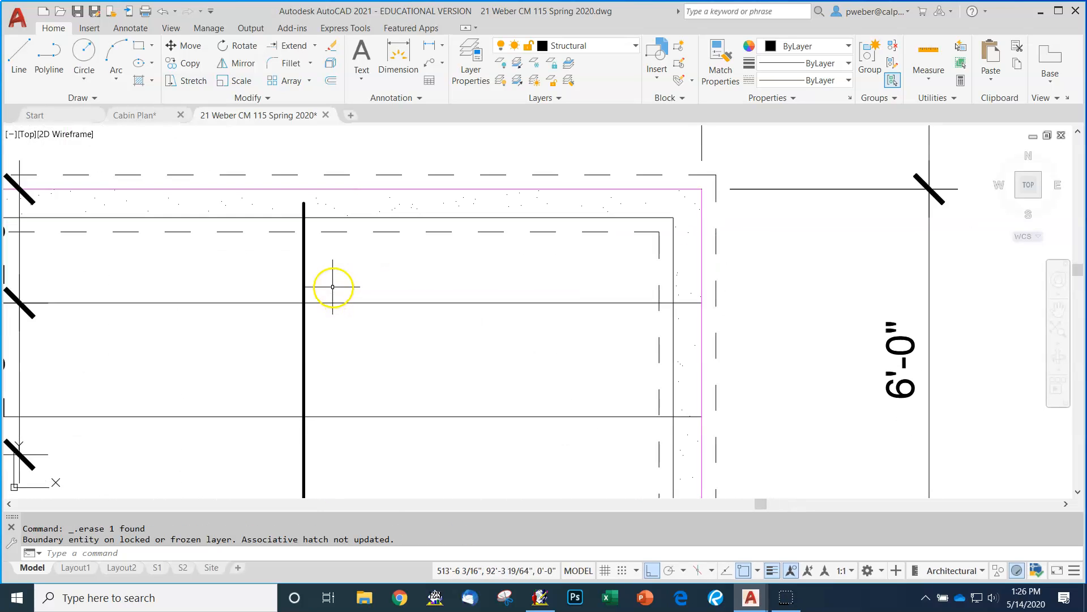
{"action": "scroll", "coordinate": [317, 198], "scroll_direction": "down", "scroll_amount": 5}
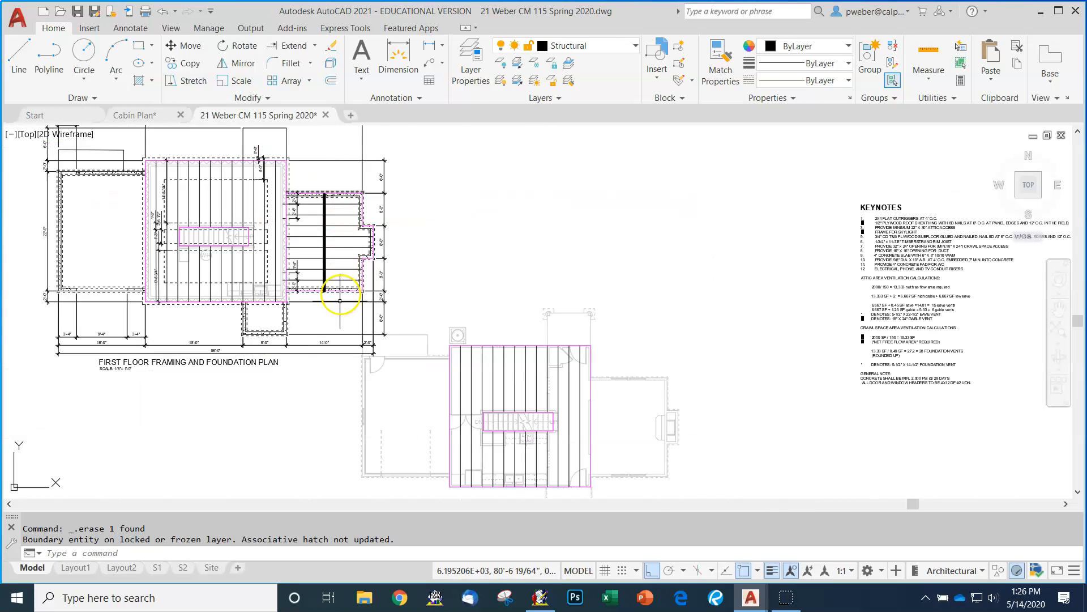
{"action": "scroll", "coordinate": [334, 286], "scroll_direction": "up", "scroll_amount": 3}
{"action": "scroll", "coordinate": [290, 330], "scroll_direction": "up", "scroll_amount": 4}
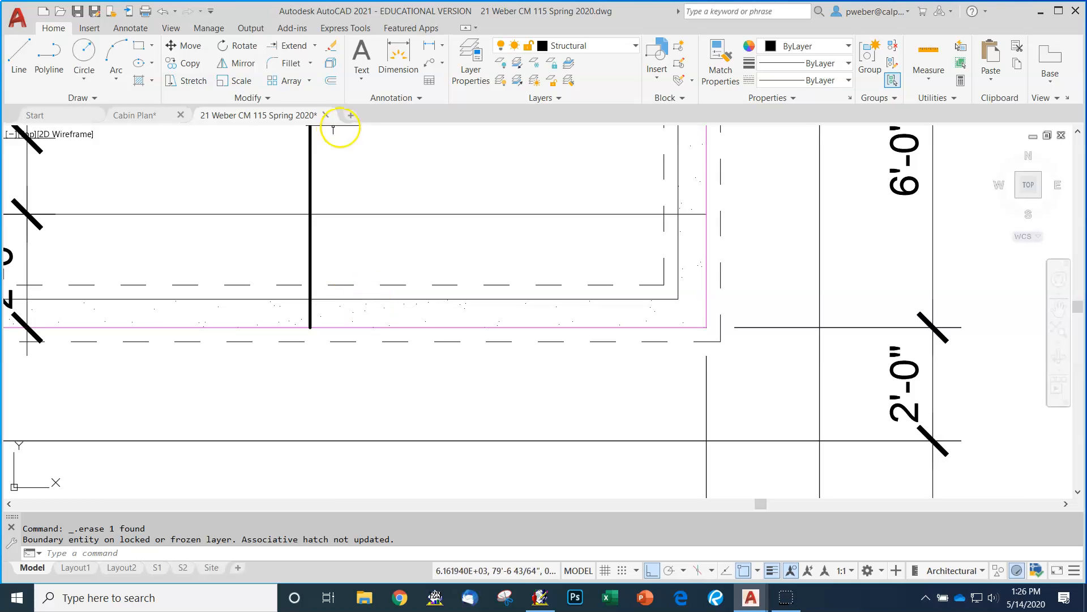
{"action": "left_click", "coordinate": [331, 82]}
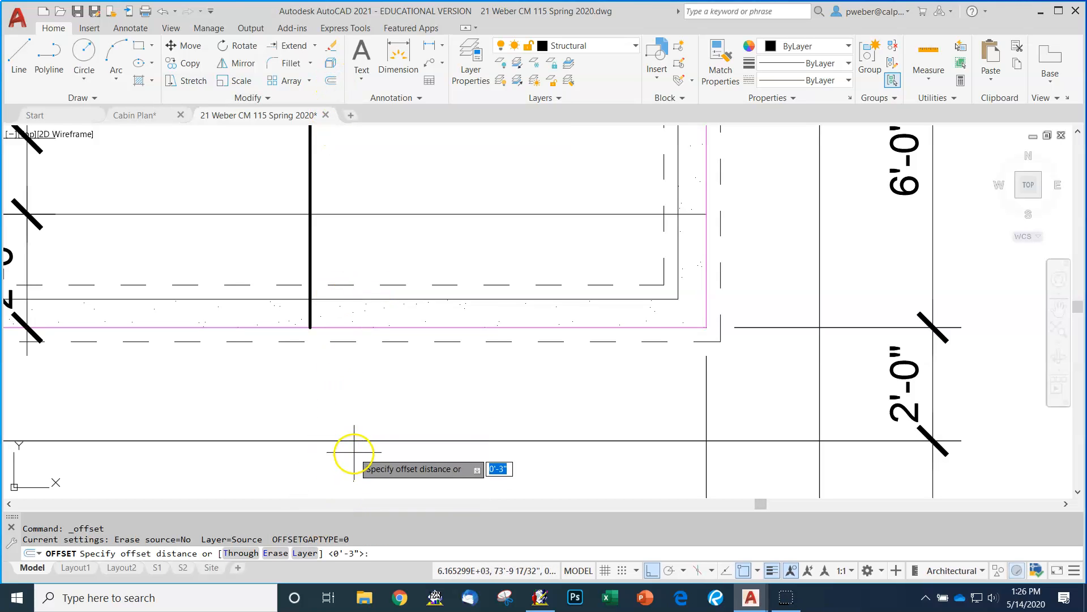
{"action": "key", "text": "Return"}
{"action": "left_click", "coordinate": [364, 296]}
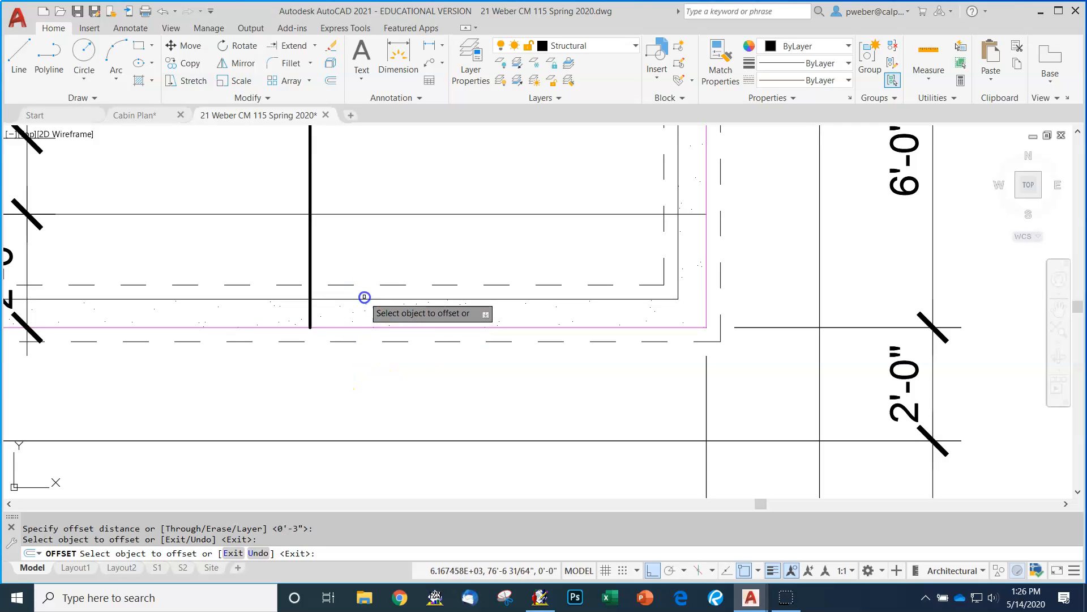
{"action": "left_click", "coordinate": [361, 299]}
{"action": "left_click", "coordinate": [359, 299]}
{"action": "left_click", "coordinate": [359, 315]}
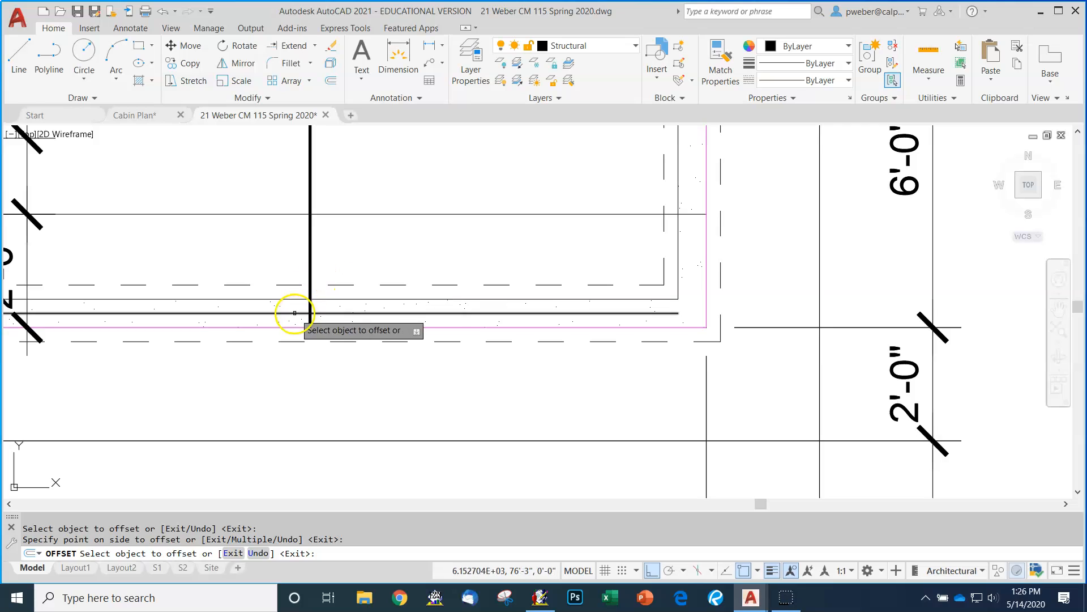
{"action": "key", "text": "Escape"}
{"action": "key", "text": "Escape"}
{"action": "key", "text": "Escape"}
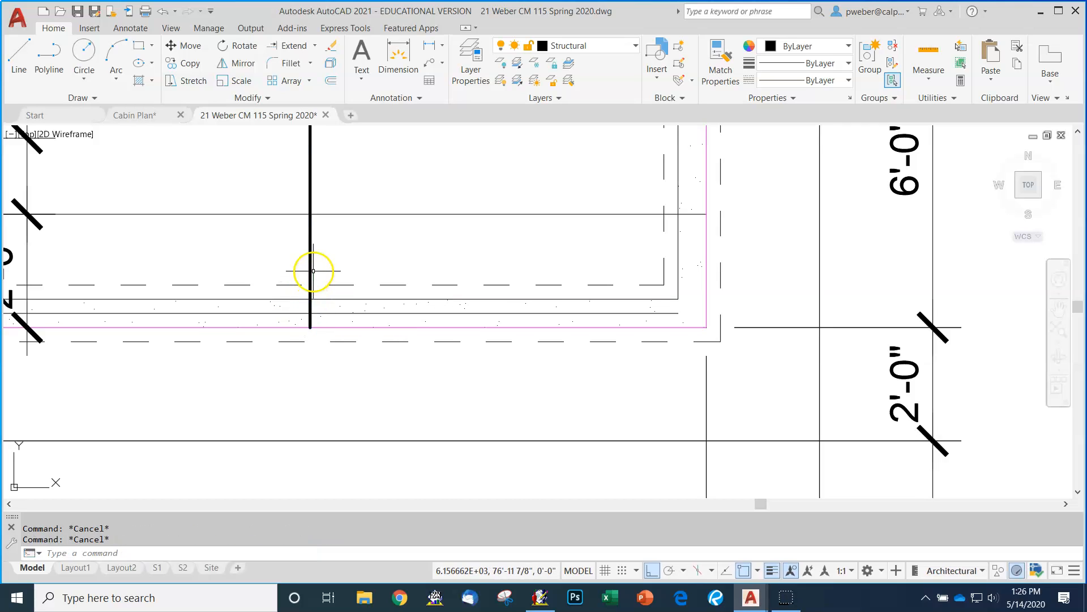
- Stretch the thick center line's lower end up to the offset line inside the bottom wall, and delete that offset line
{"action": "scroll", "coordinate": [305, 301], "scroll_direction": "up", "scroll_amount": 2}
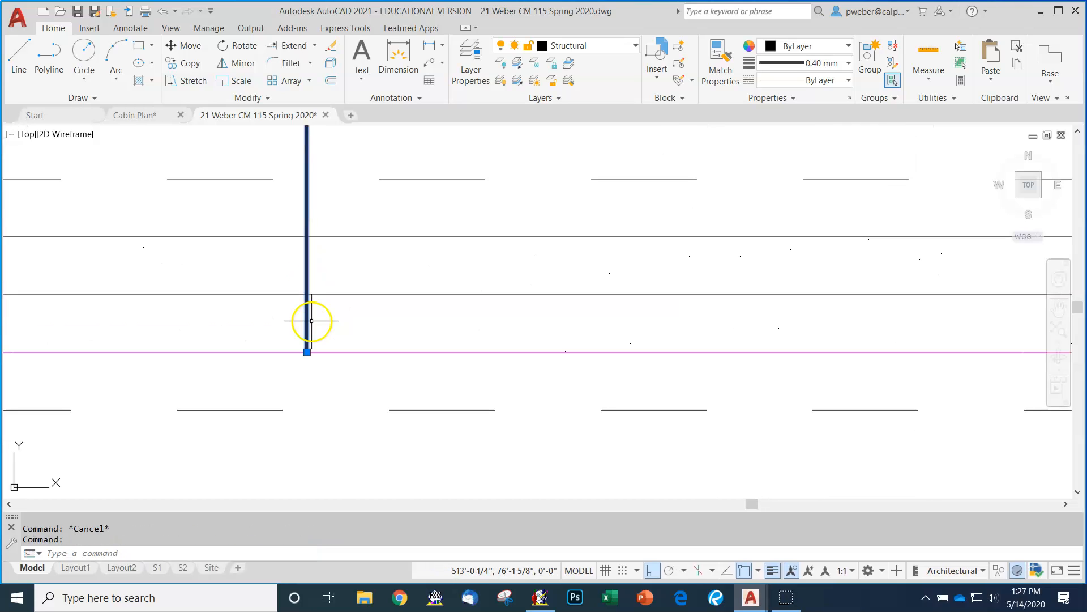
{"action": "left_click", "coordinate": [307, 351]}
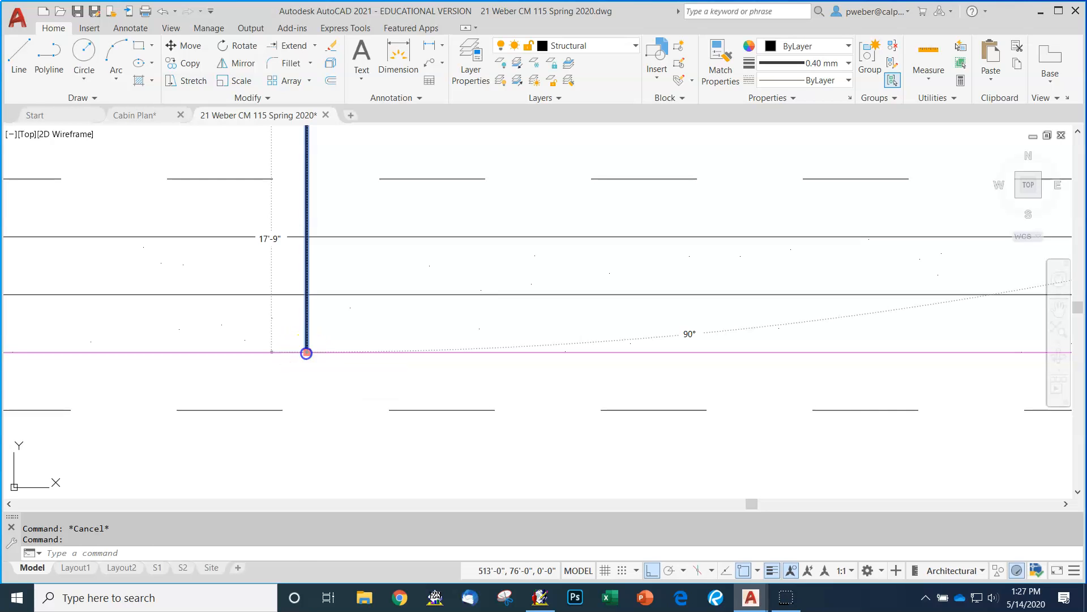
{"action": "left_click", "coordinate": [307, 295]}
{"action": "key", "text": "Escape"}
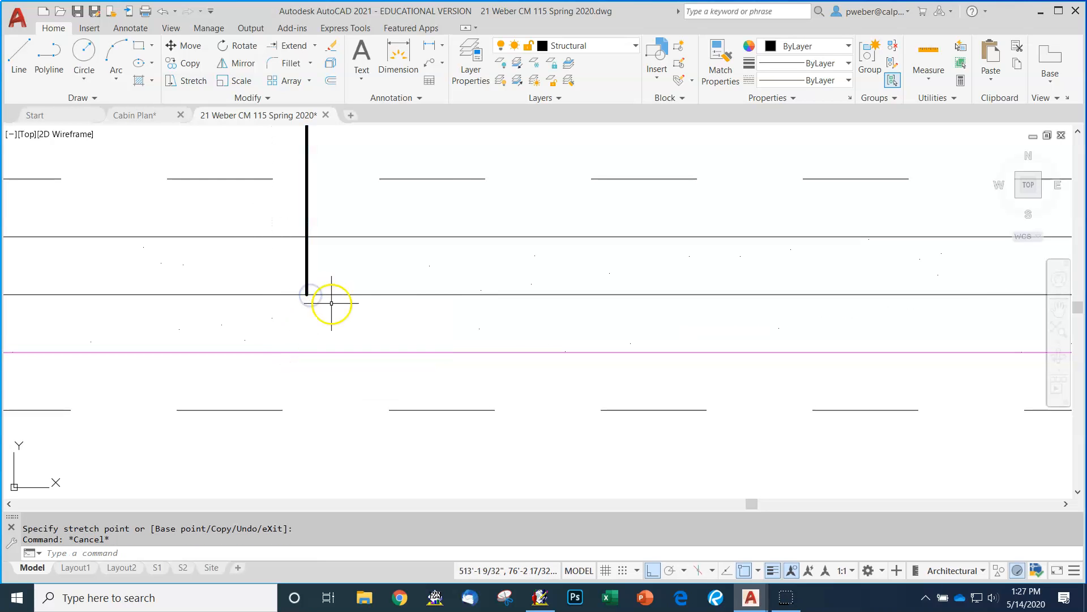
{"action": "key", "text": "Escape"}
{"action": "scroll", "coordinate": [344, 298], "scroll_direction": "down", "scroll_amount": 2}
{"action": "left_click", "coordinate": [362, 296]}
{"action": "key", "text": "Delete"}
{"action": "scroll", "coordinate": [363, 296], "scroll_direction": "down", "scroll_amount": 5}
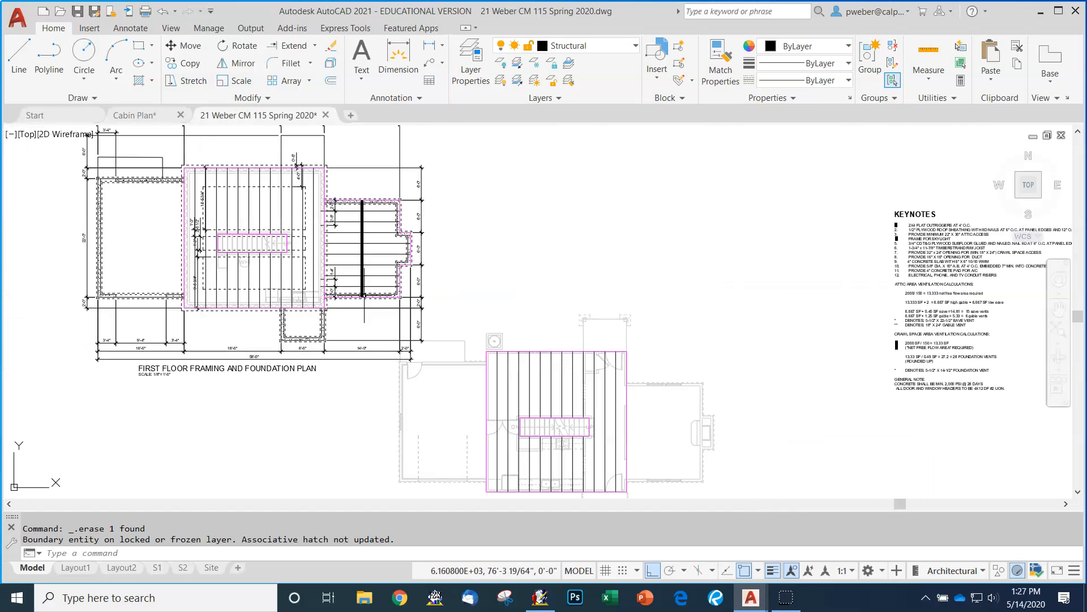
- Draw a horizontal line about 3'-9" long rightward from the midpoint of the right wing's thick center line
{"action": "scroll", "coordinate": [364, 259], "scroll_direction": "up", "scroll_amount": 2}
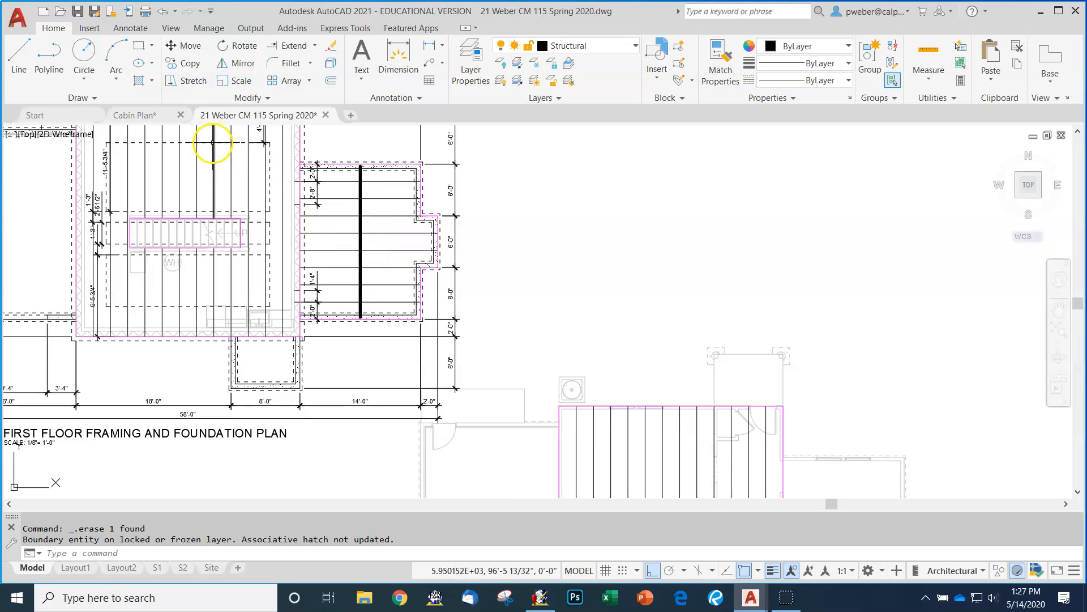
{"action": "left_click", "coordinate": [24, 58]}
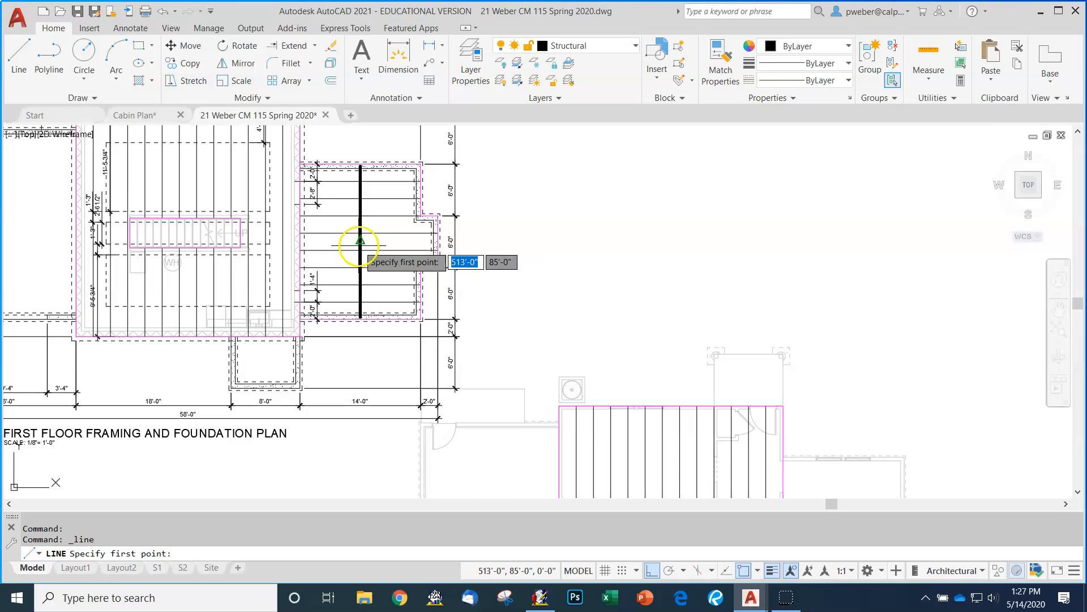
{"action": "scroll", "coordinate": [362, 243], "scroll_direction": "up", "scroll_amount": 5}
{"action": "left_click", "coordinate": [369, 214]}
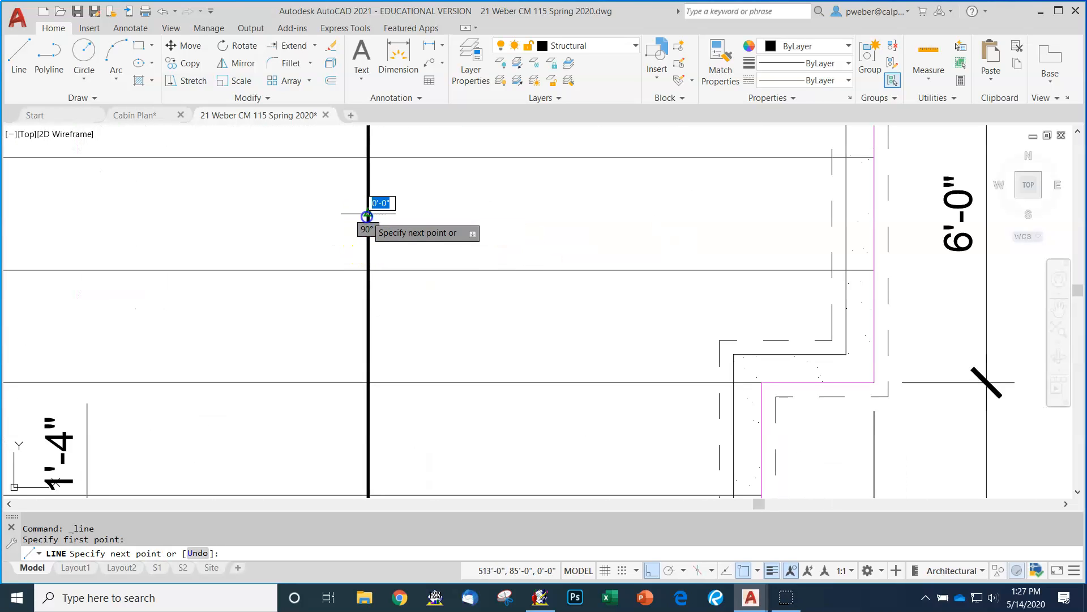
{"action": "left_click", "coordinate": [580, 213]}
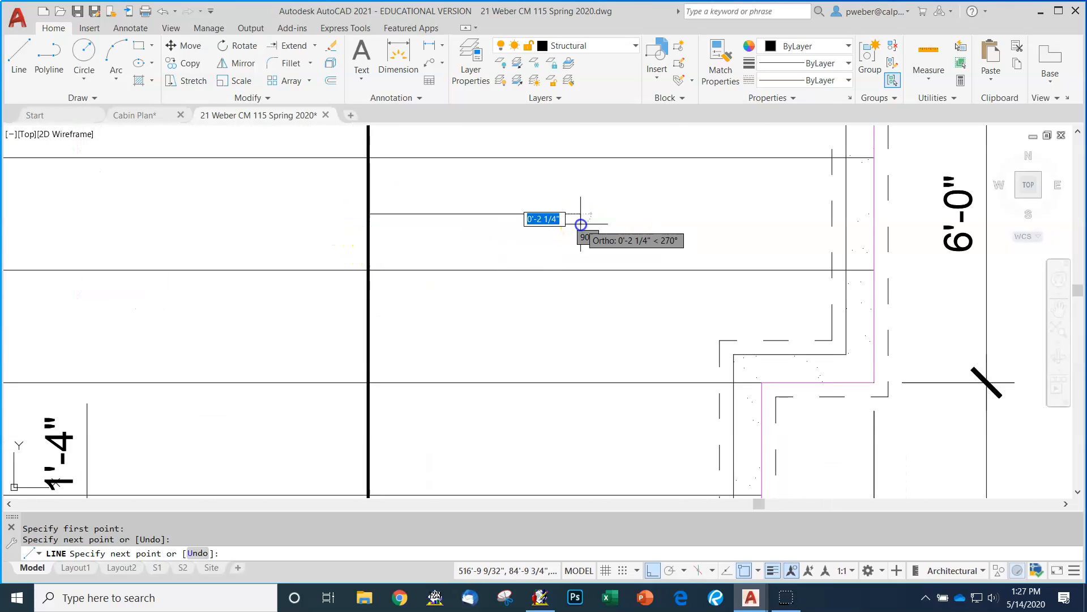
{"action": "key", "text": "Return"}
{"action": "scroll", "coordinate": [552, 255], "scroll_direction": "down", "scroll_amount": 2}
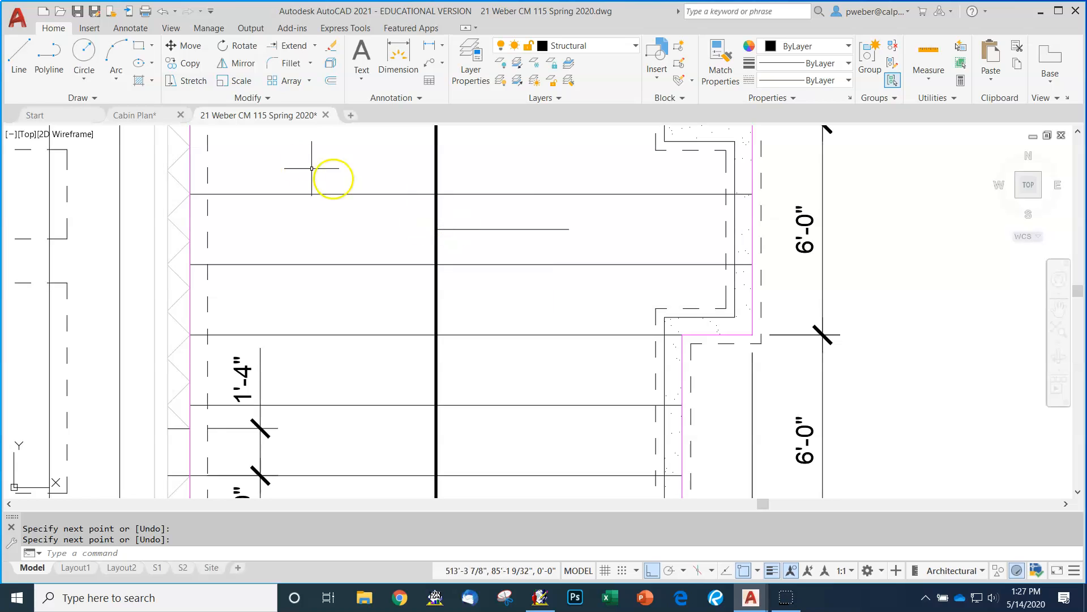
- Draw a circle with a 7-inch radius centered on the midpoint of the thick center line
{"action": "left_click", "coordinate": [86, 51]}
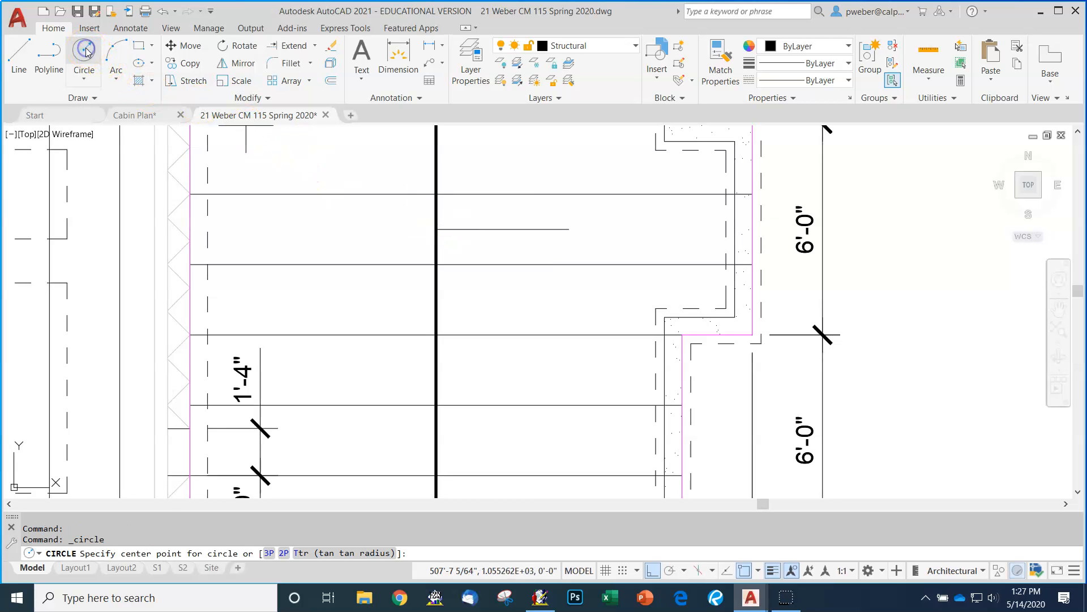
{"action": "left_click", "coordinate": [437, 230]}
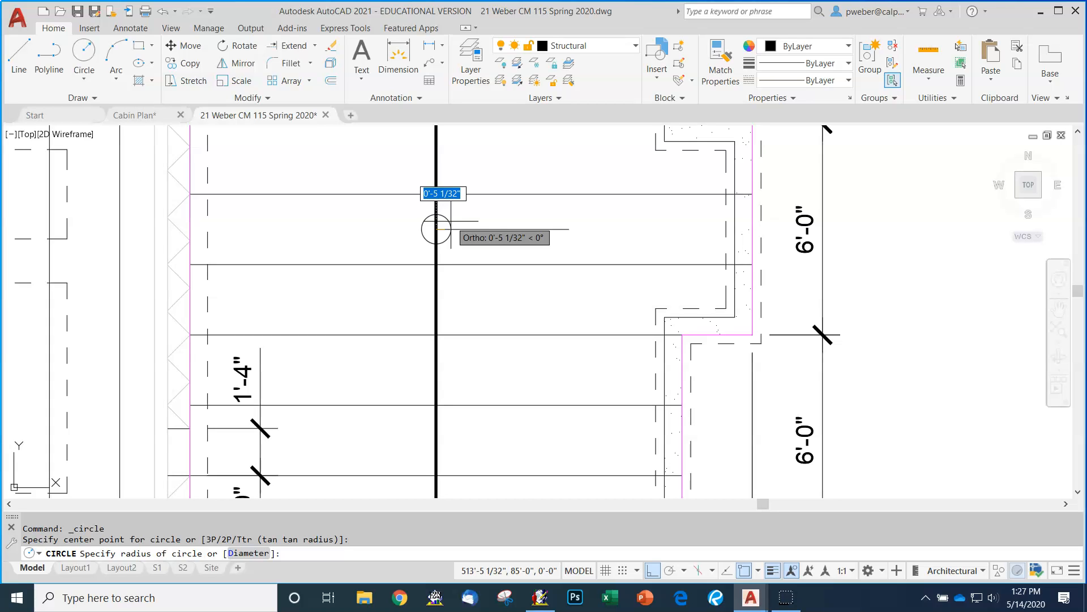
{"action": "type", "text": "7"}
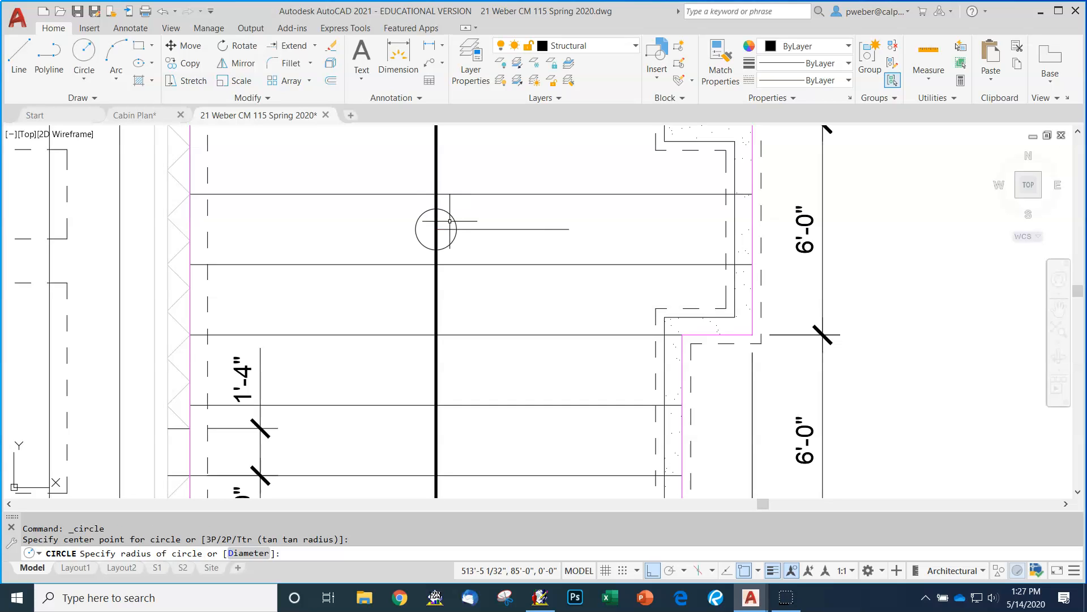
{"action": "key", "text": "Return"}
{"action": "key", "text": "Escape"}
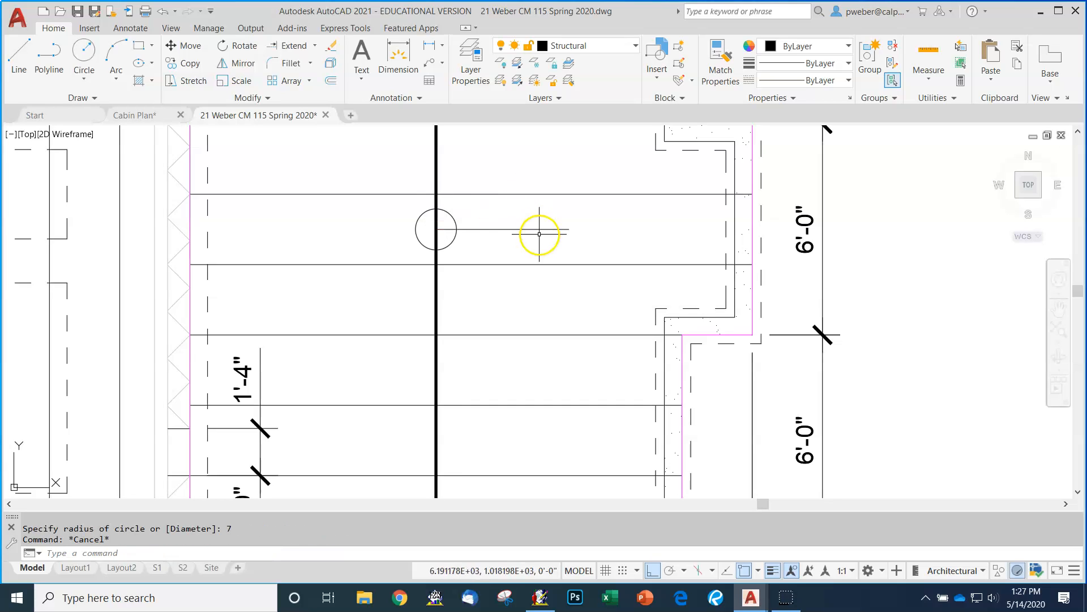
{"action": "key", "text": "Escape"}
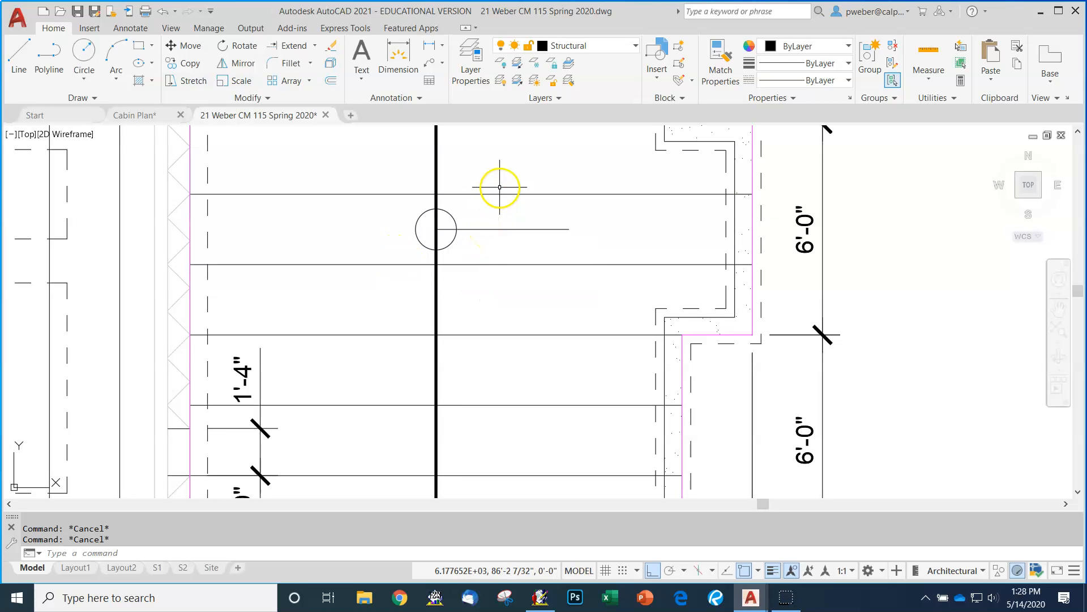
- Offset the short horizontal line at the circle's center 15 inches upward
{"action": "left_click", "coordinate": [331, 81]}
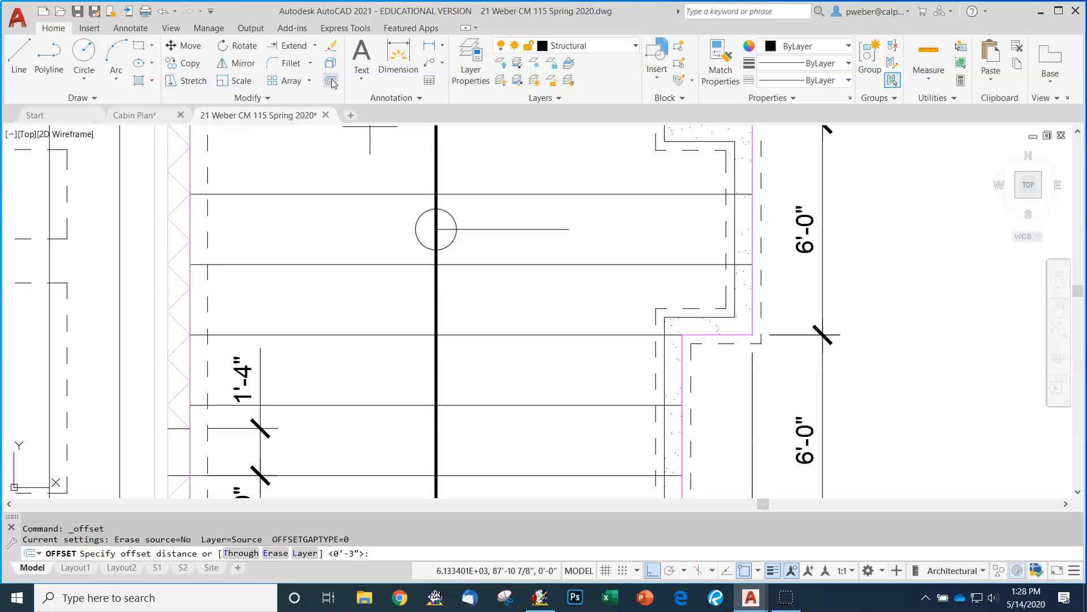
{"action": "type", "text": "15"}
{"action": "key", "text": "Return"}
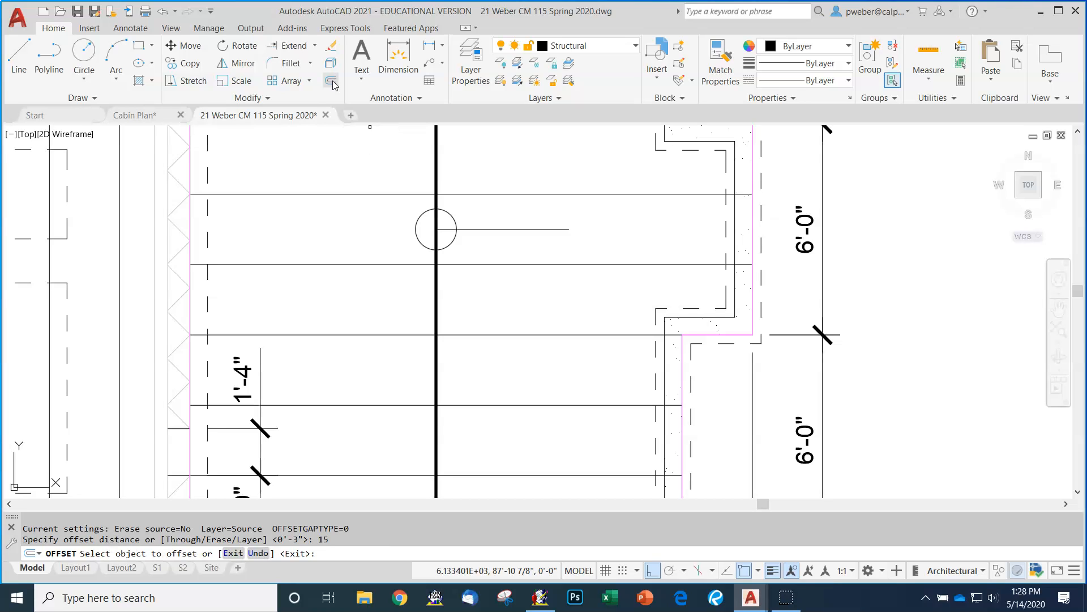
{"action": "left_click", "coordinate": [502, 230]}
{"action": "left_click", "coordinate": [519, 155]}
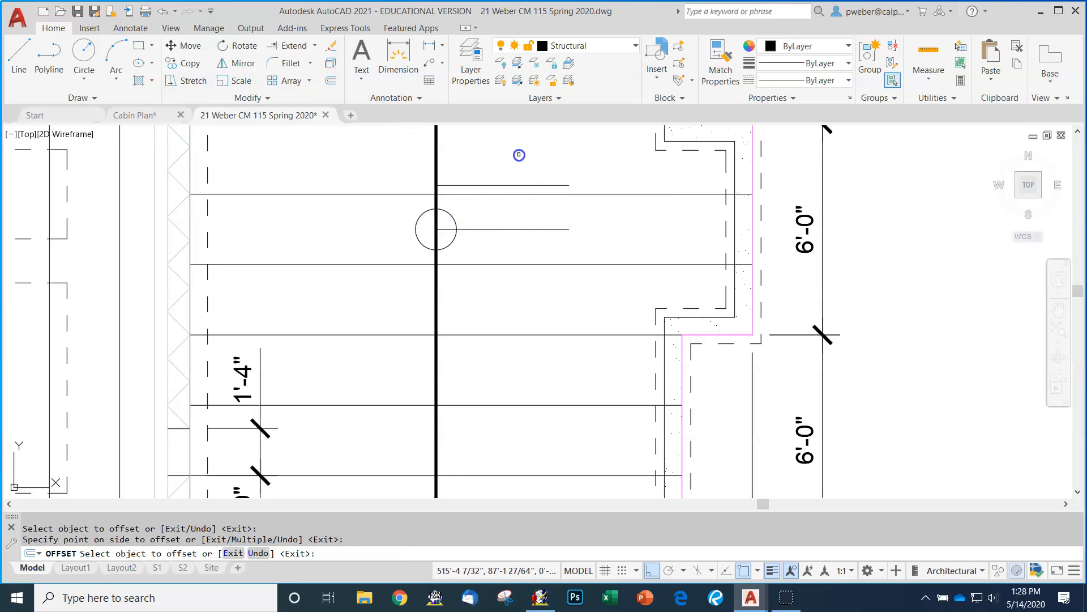
{"action": "key", "text": "Escape"}
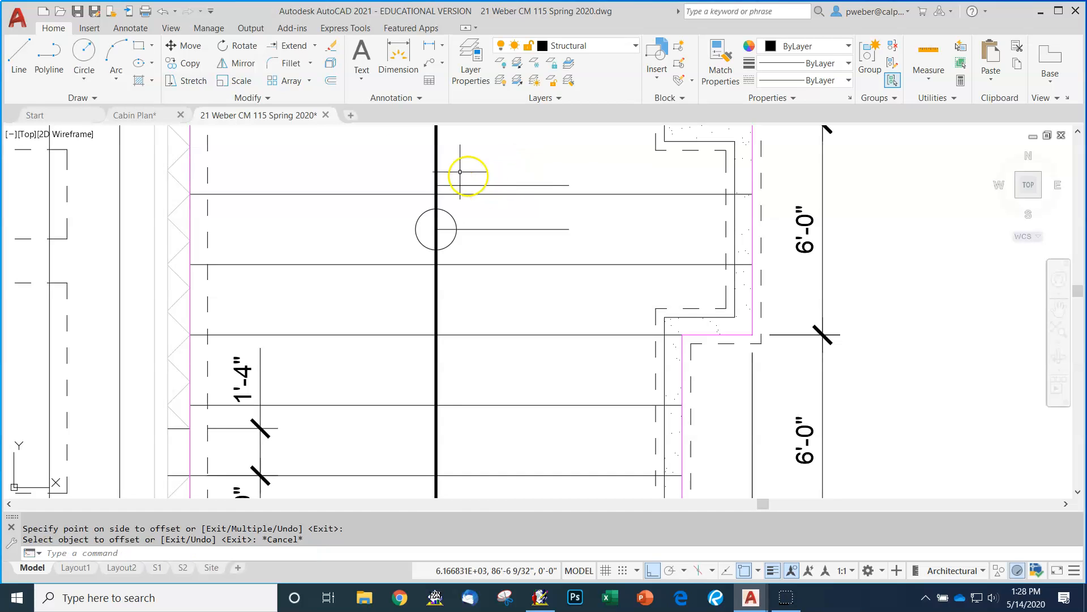
- From the offset line's left end, draw lines 15 inches left, 30 inches down, 30 inches right, and back up to the offset line
{"action": "left_click", "coordinate": [18, 54]}
{"action": "left_click", "coordinate": [438, 185]}
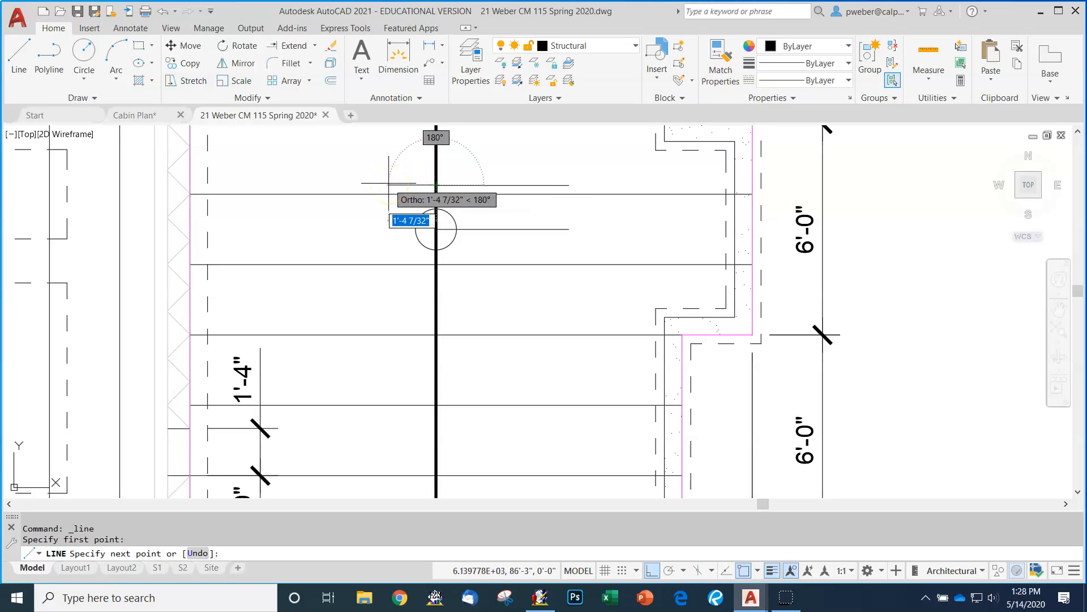
{"action": "type", "text": "15"}
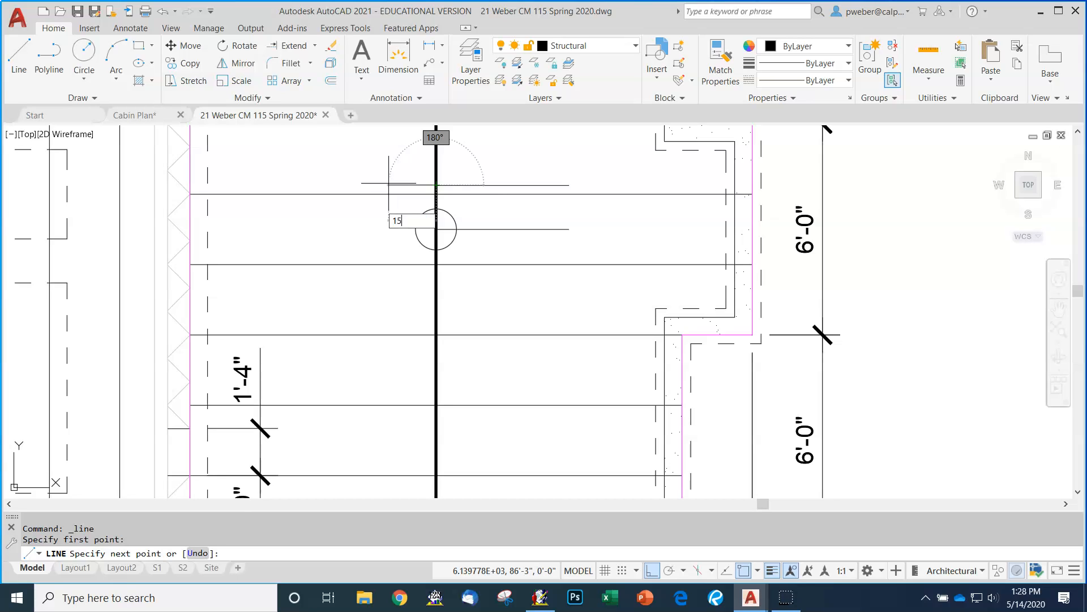
{"action": "key", "text": "Return"}
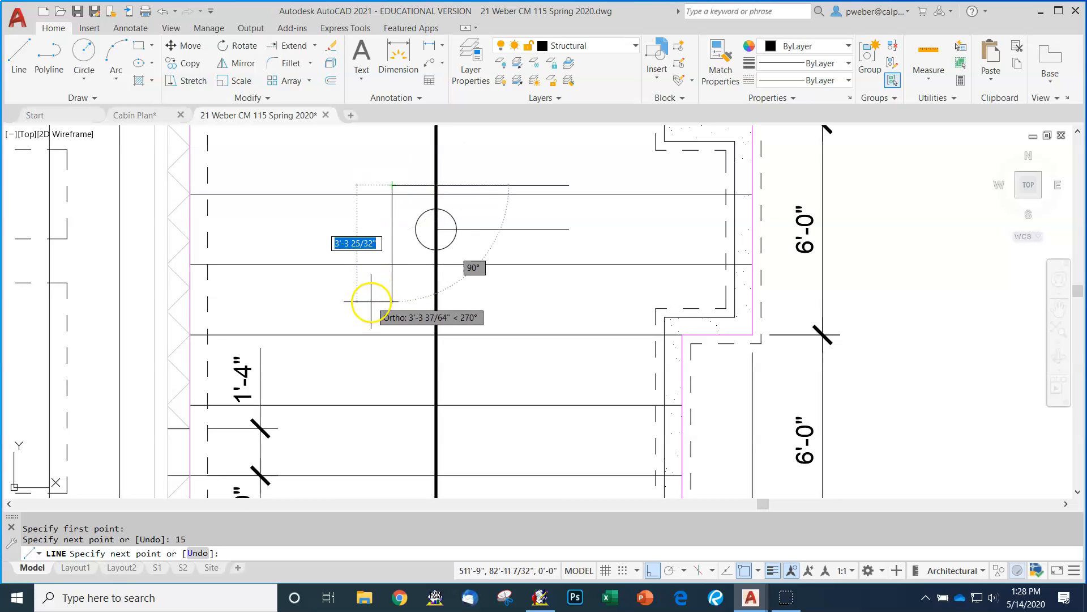
{"action": "type", "text": "30"}
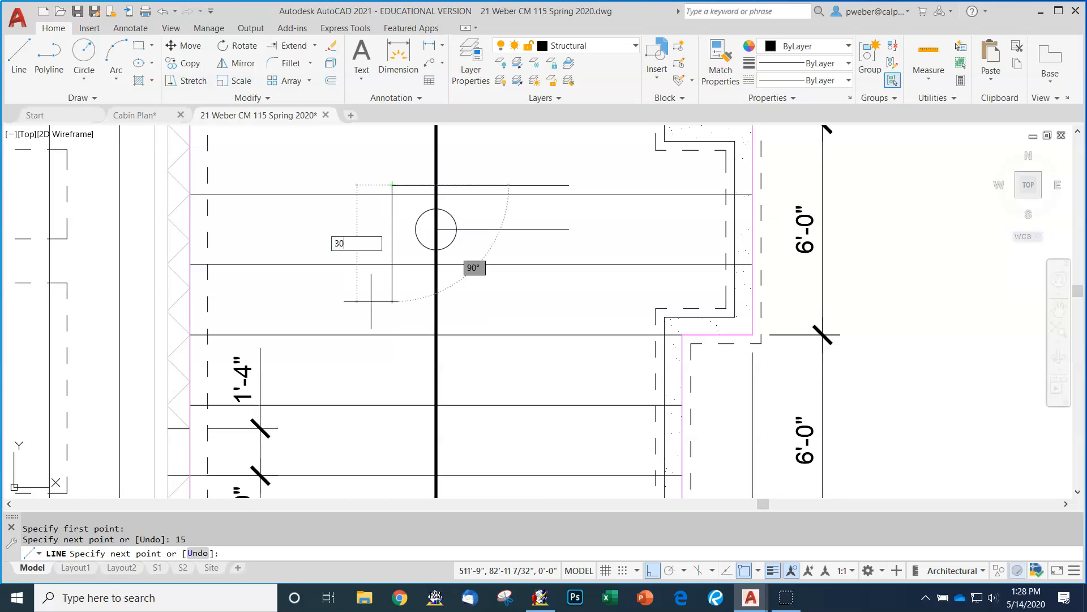
{"action": "key", "text": "Return"}
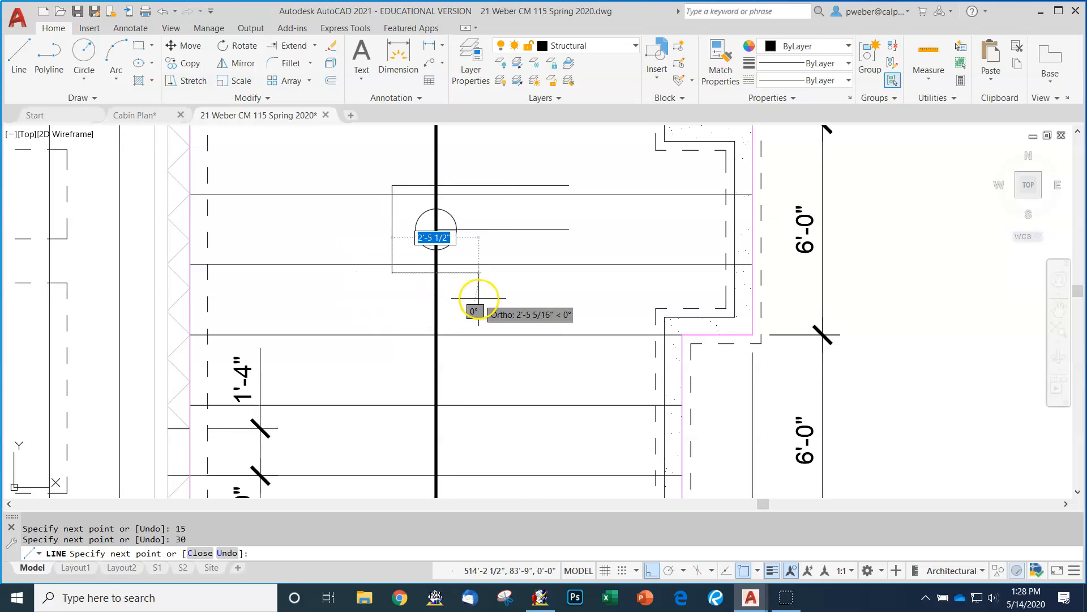
{"action": "type", "text": "30"}
{"action": "key", "text": "Return"}
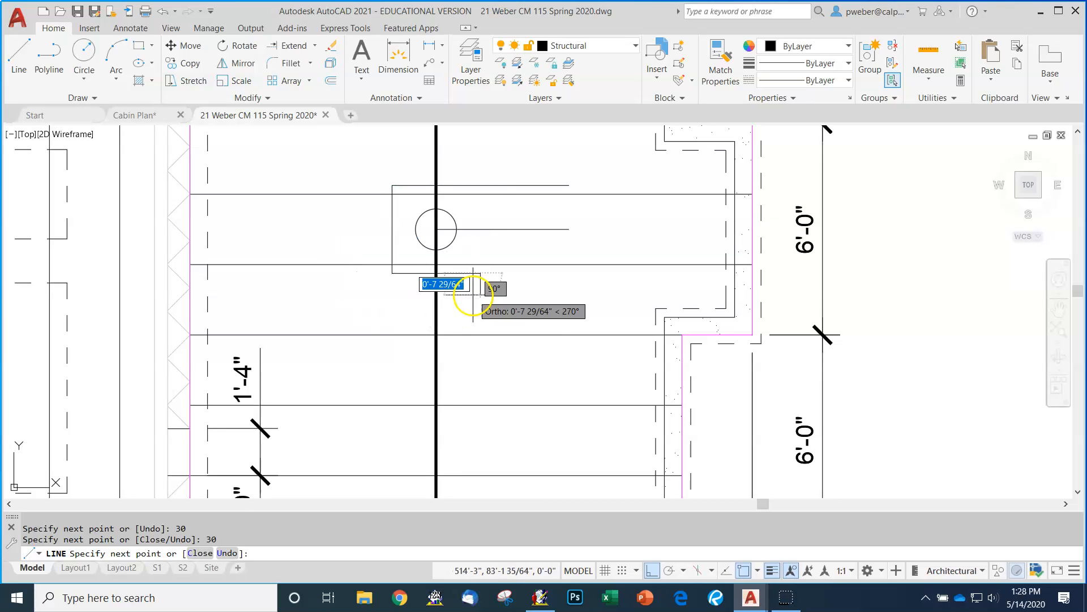
{"action": "left_click", "coordinate": [479, 185]}
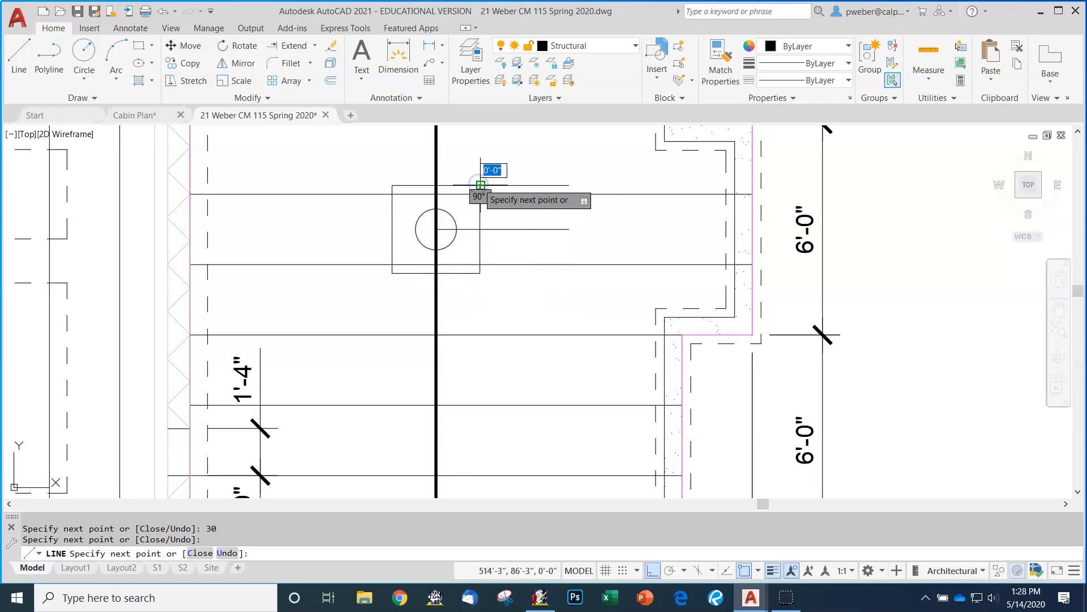
{"action": "key", "text": "Escape"}
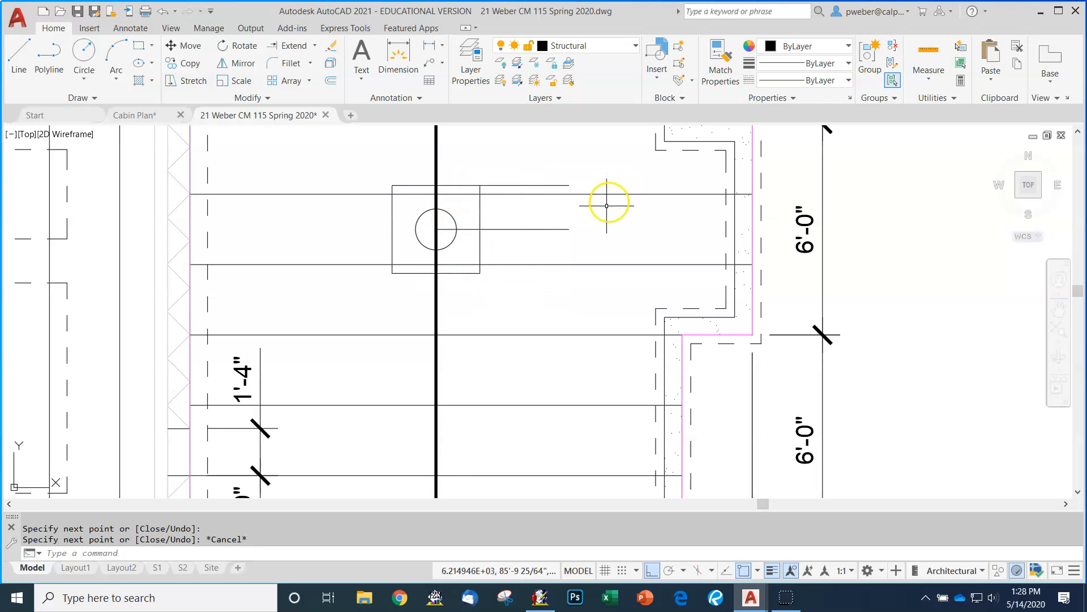
- Delete the horizontal helper line through the circle's center and the offset line above it
{"action": "left_click", "coordinate": [539, 230]}
{"action": "key", "text": "Delete"}
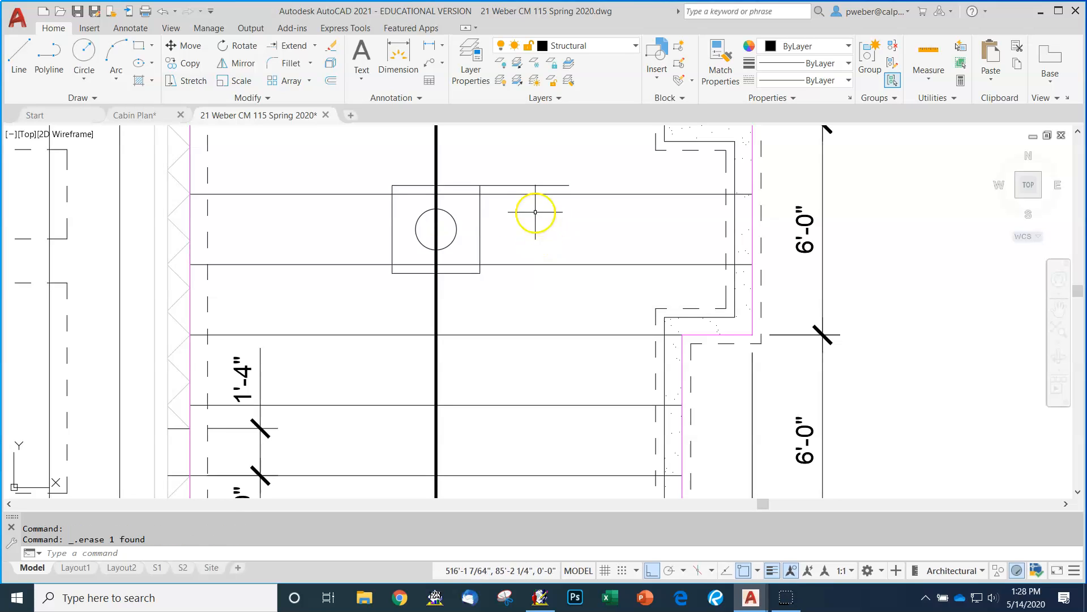
{"action": "left_click", "coordinate": [521, 185]}
{"action": "key", "text": "Delete"}
{"action": "scroll", "coordinate": [519, 170], "scroll_direction": "up", "scroll_amount": 2}
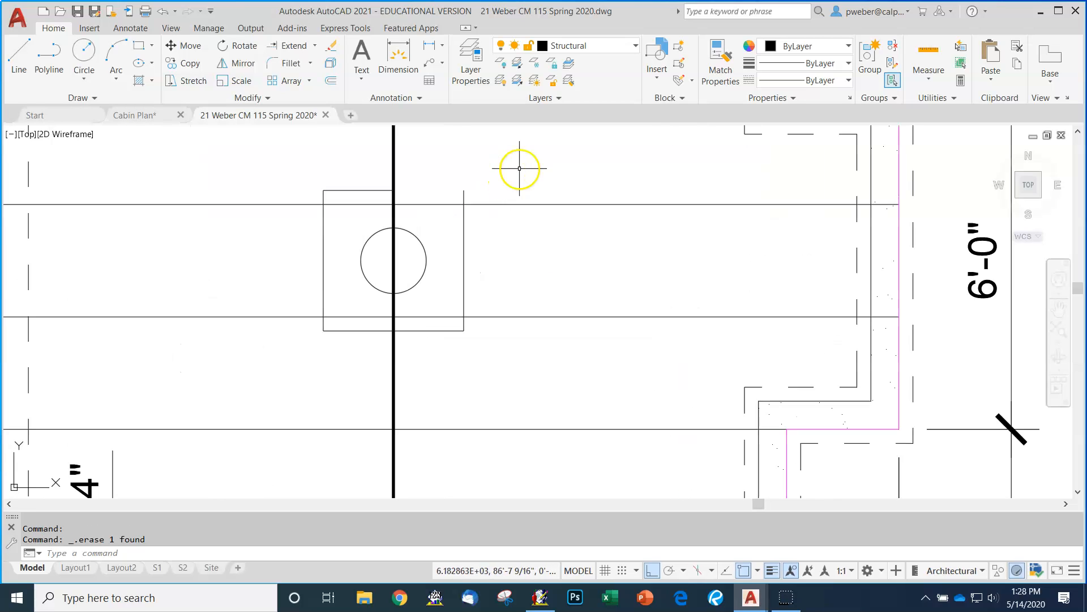
- Fillet the right side and top edge of the square footing around the circular pier to close its open corner
{"action": "left_click", "coordinate": [291, 63]}
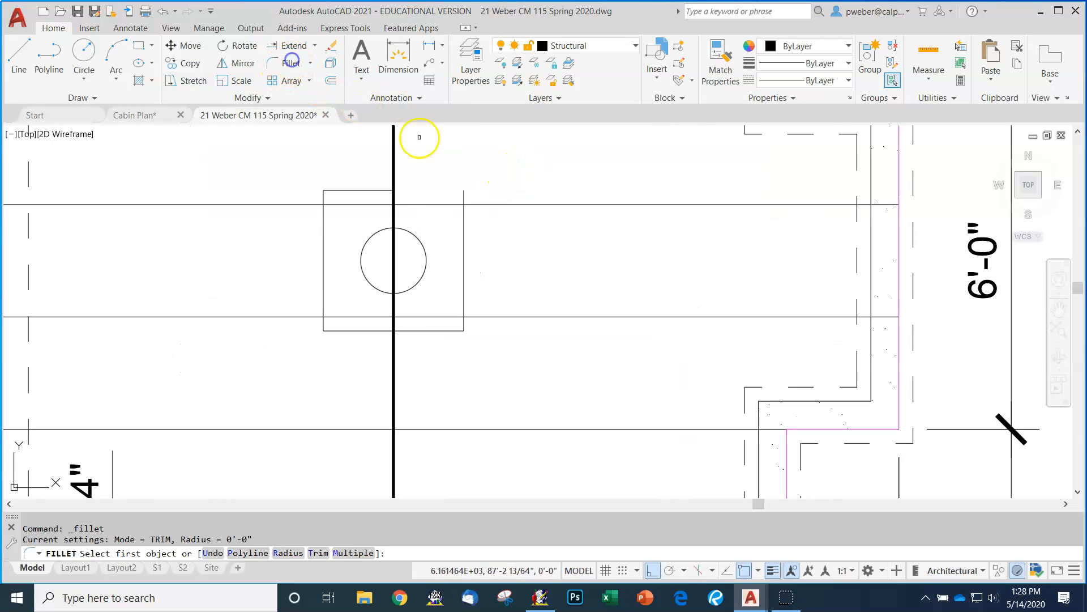
{"action": "left_click", "coordinate": [461, 222]}
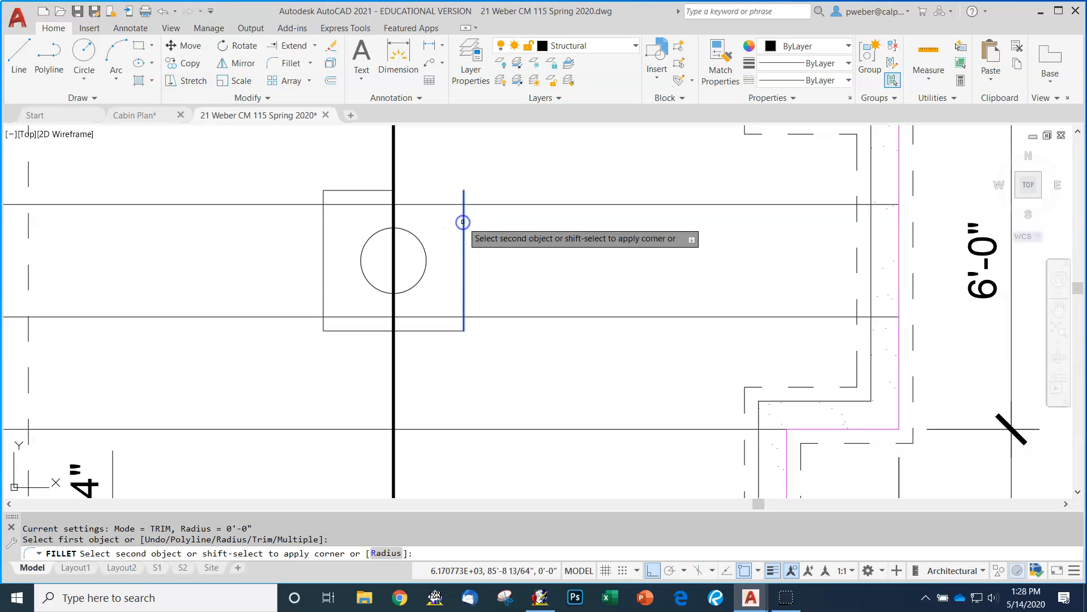
{"action": "left_click", "coordinate": [375, 187]}
- Match the properties of the dashed footing line outside the right wing's bump-out to all sides of the square pier footing
{"action": "scroll", "coordinate": [381, 169], "scroll_direction": "down", "scroll_amount": 2}
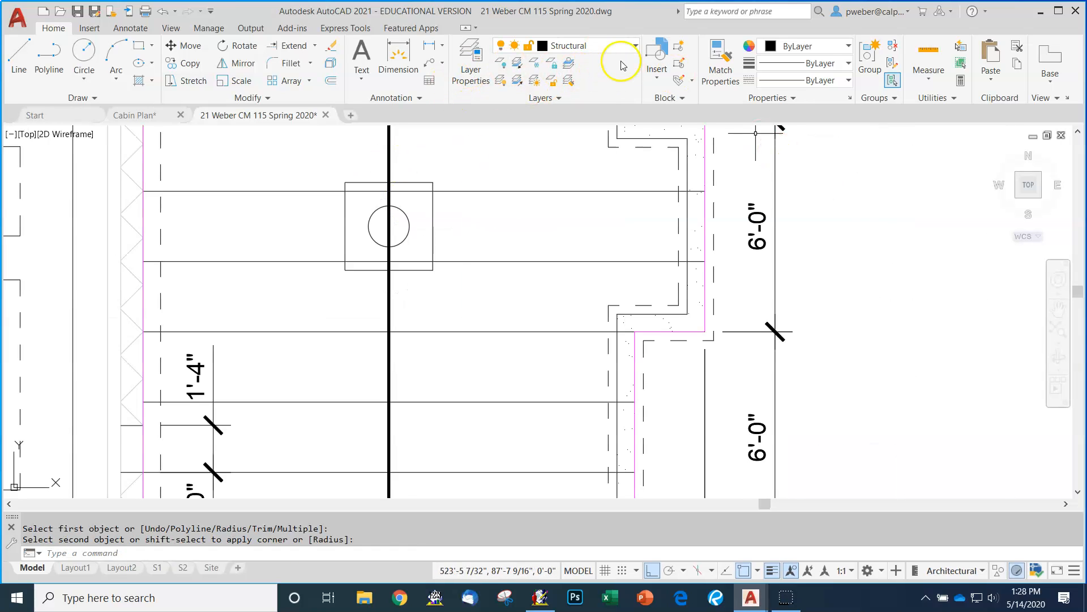
{"action": "left_click", "coordinate": [719, 52]}
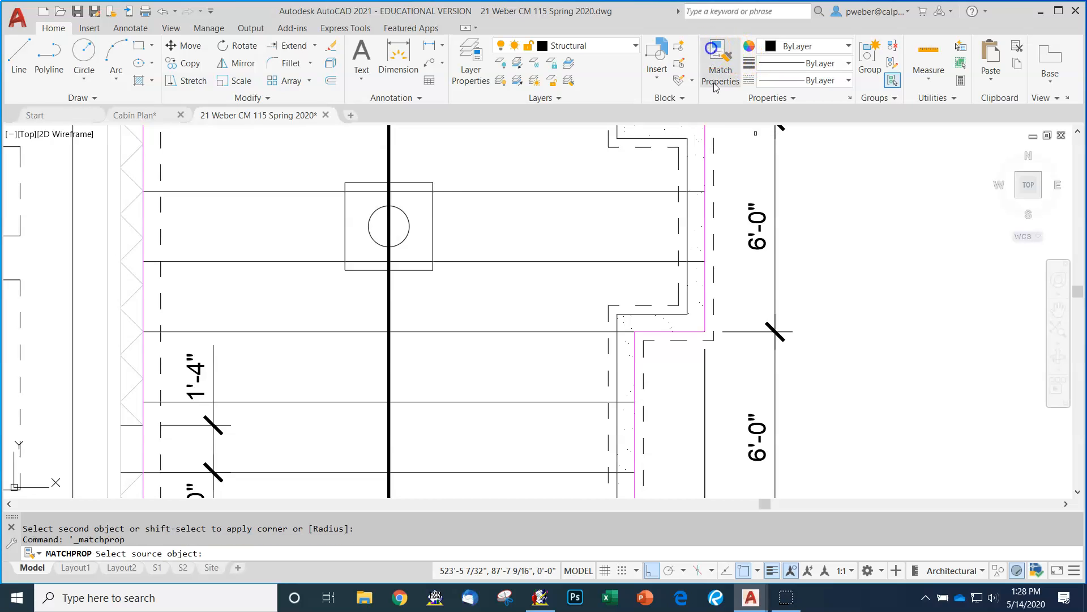
{"action": "left_click", "coordinate": [715, 213]}
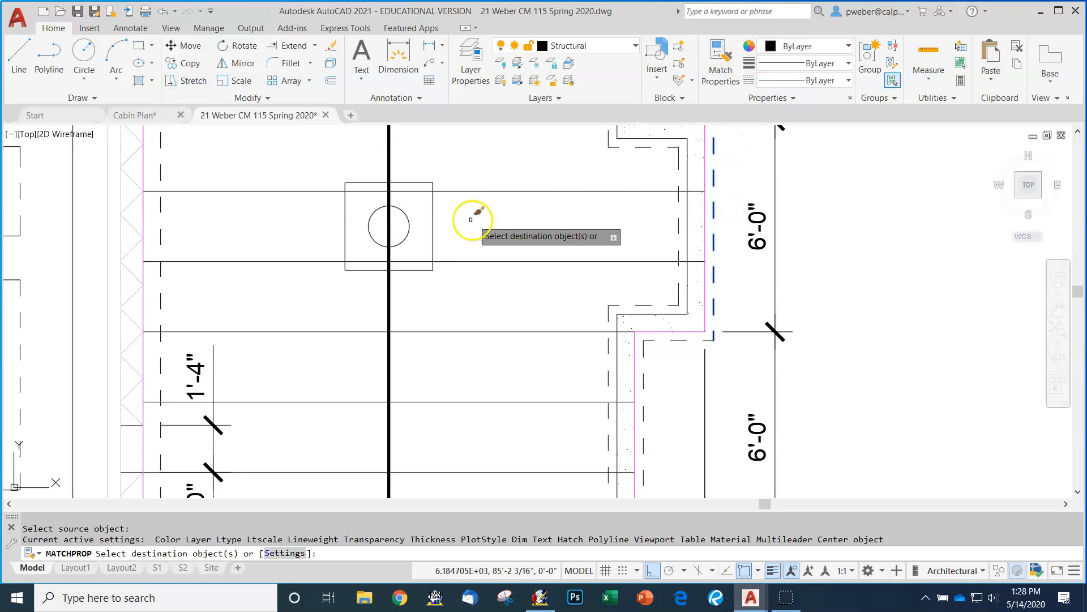
{"action": "left_click", "coordinate": [429, 184]}
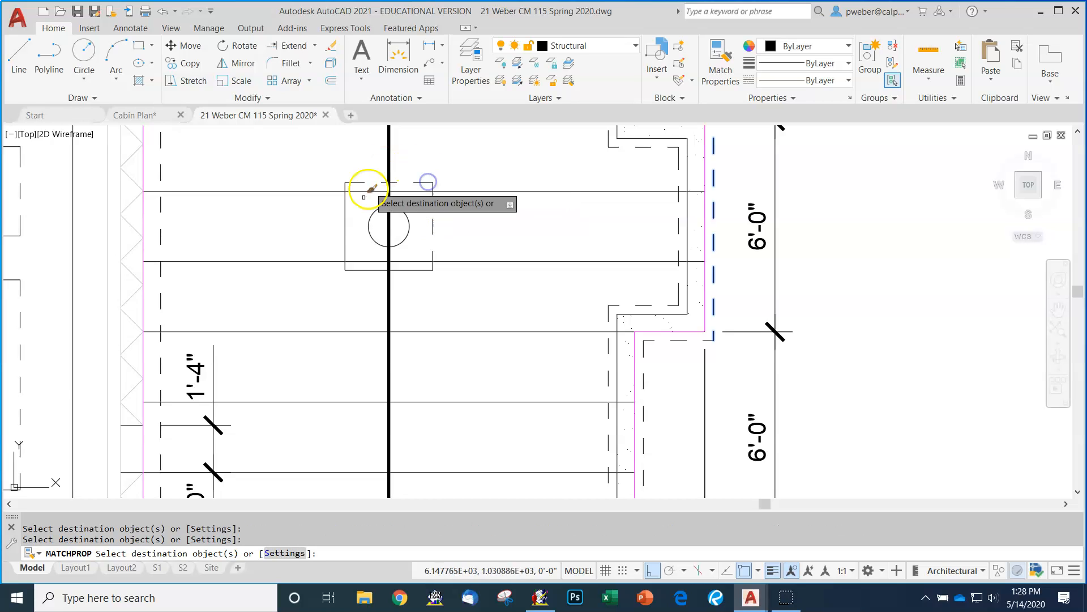
{"action": "left_click", "coordinate": [352, 217]}
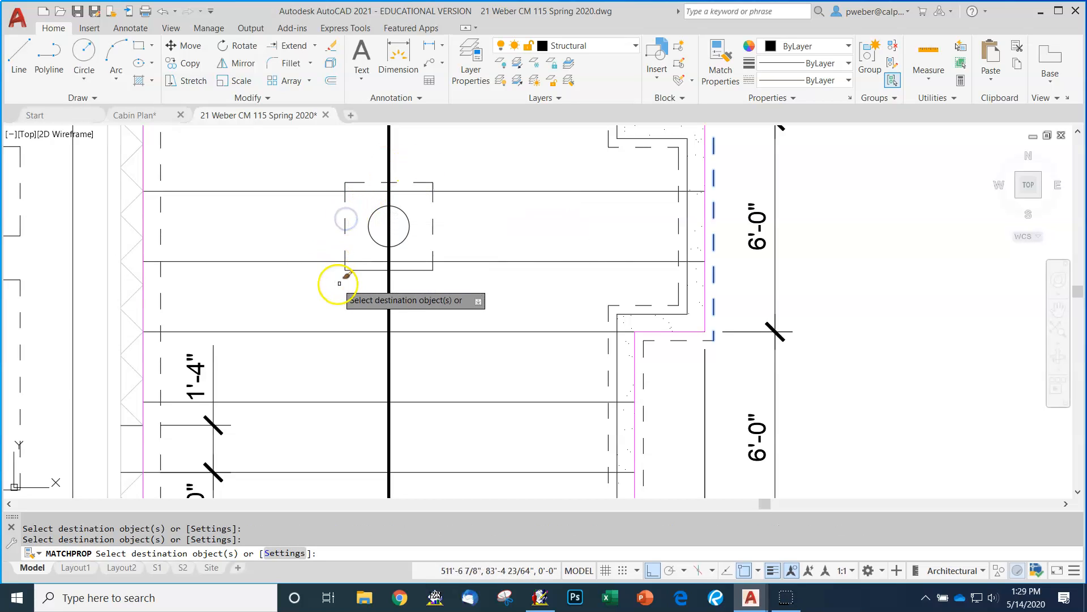
{"action": "left_click", "coordinate": [363, 270]}
{"action": "scroll", "coordinate": [359, 309], "scroll_direction": "down", "scroll_amount": 5}
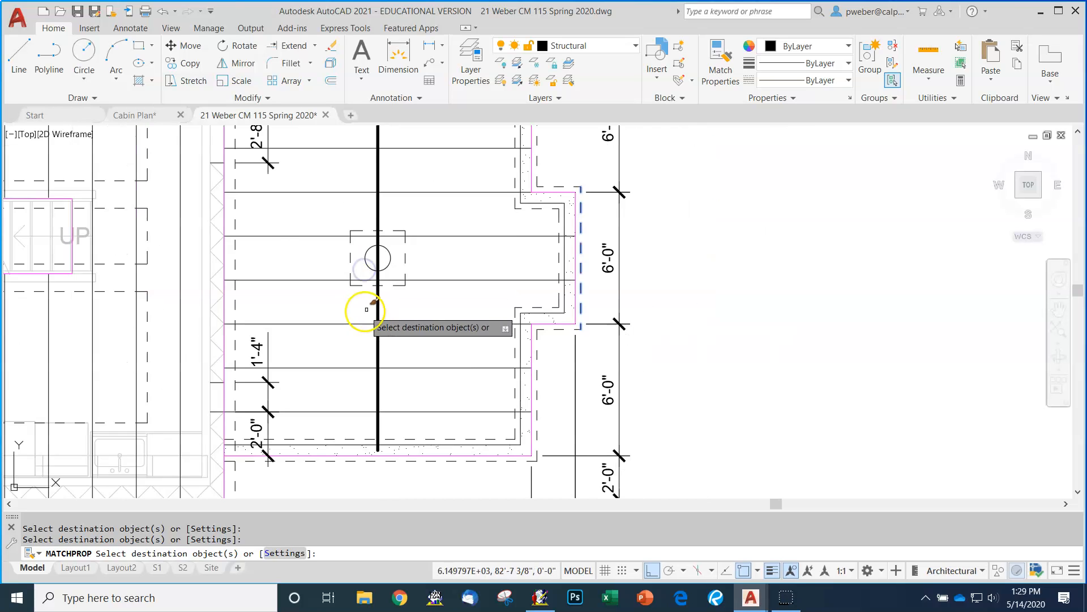
{"action": "left_click", "coordinate": [362, 284]}
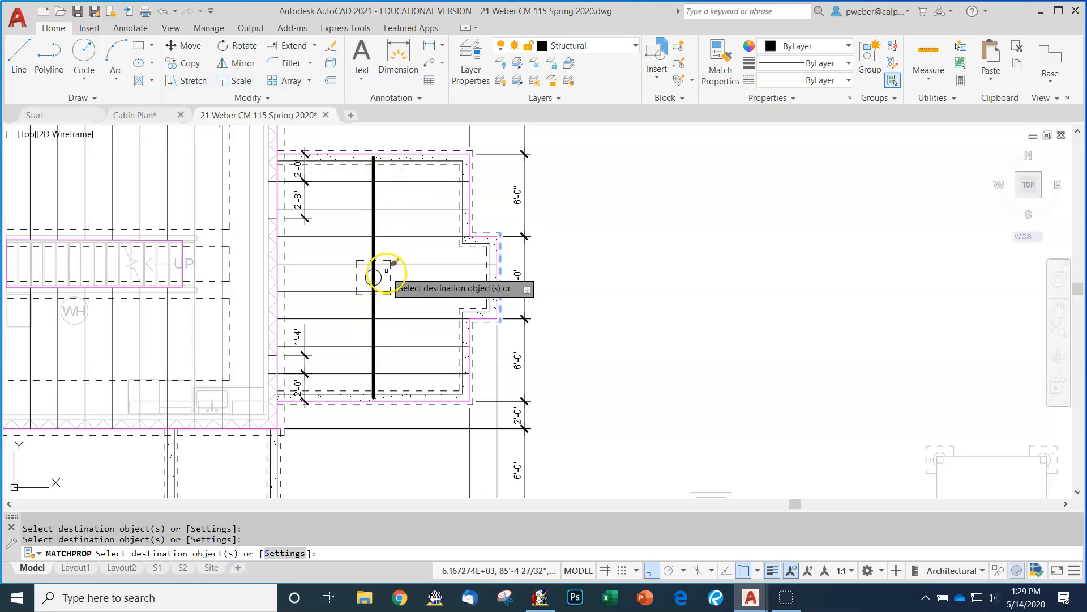
{"action": "scroll", "coordinate": [380, 273], "scroll_direction": "up", "scroll_amount": 4}
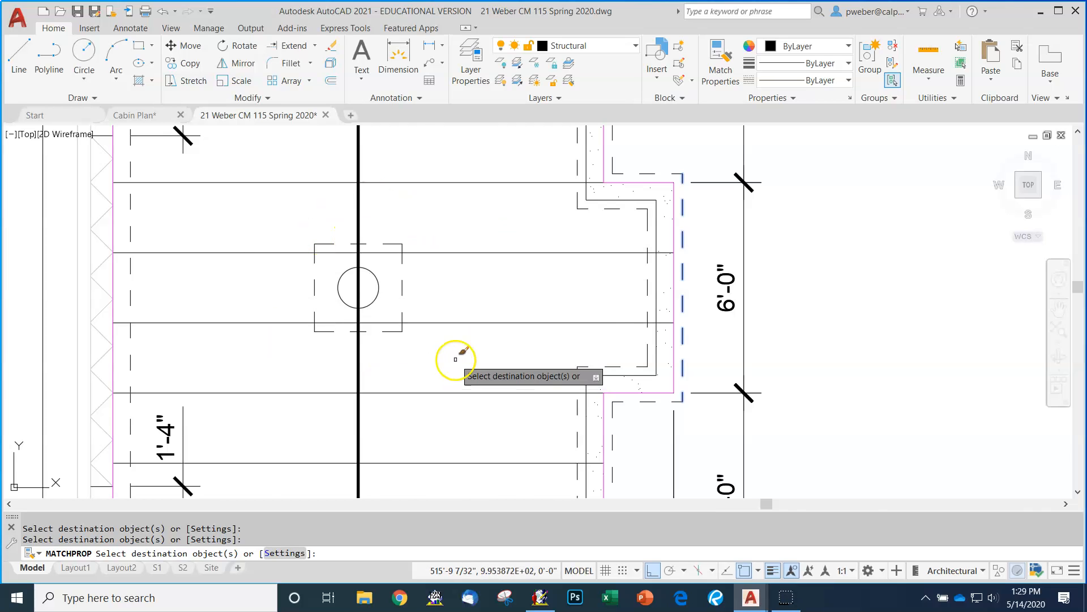
{"action": "scroll", "coordinate": [451, 354], "scroll_direction": "down", "scroll_amount": 6}
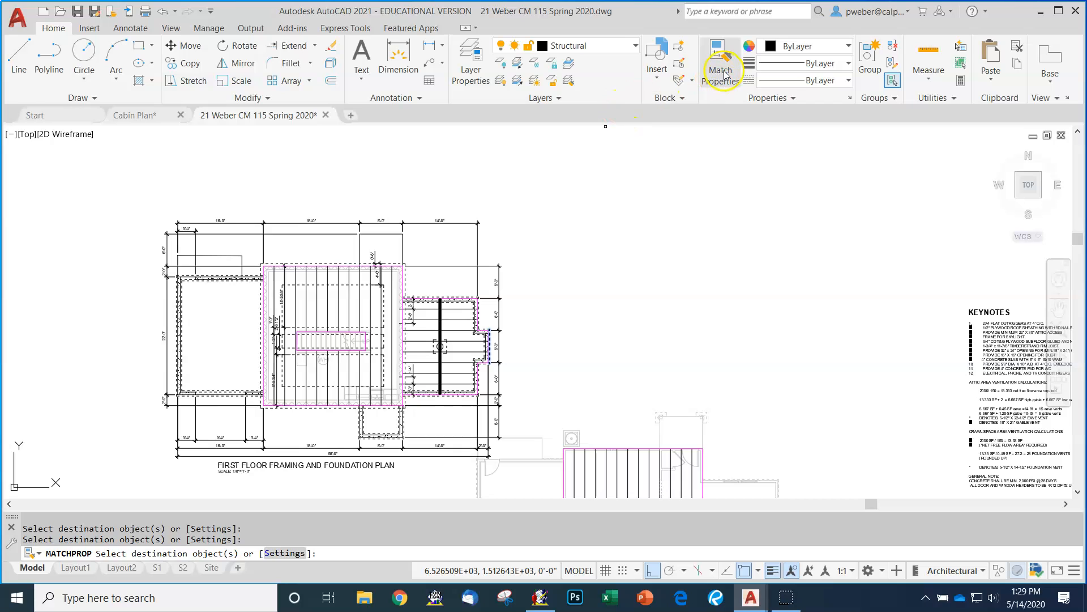
{"action": "key", "text": "Escape"}
{"action": "key", "text": "Escape"}
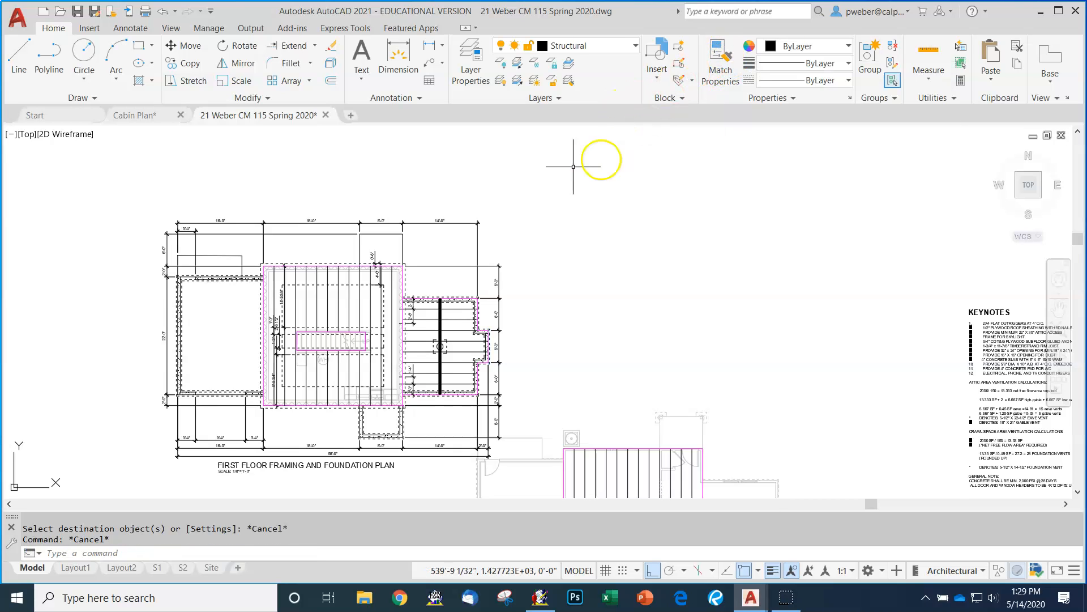
- Offset the top, left and right lines of the 8'-0" wide outline above the main building 5.5 inches inward
{"action": "scroll", "coordinate": [375, 227], "scroll_direction": "up", "scroll_amount": 10}
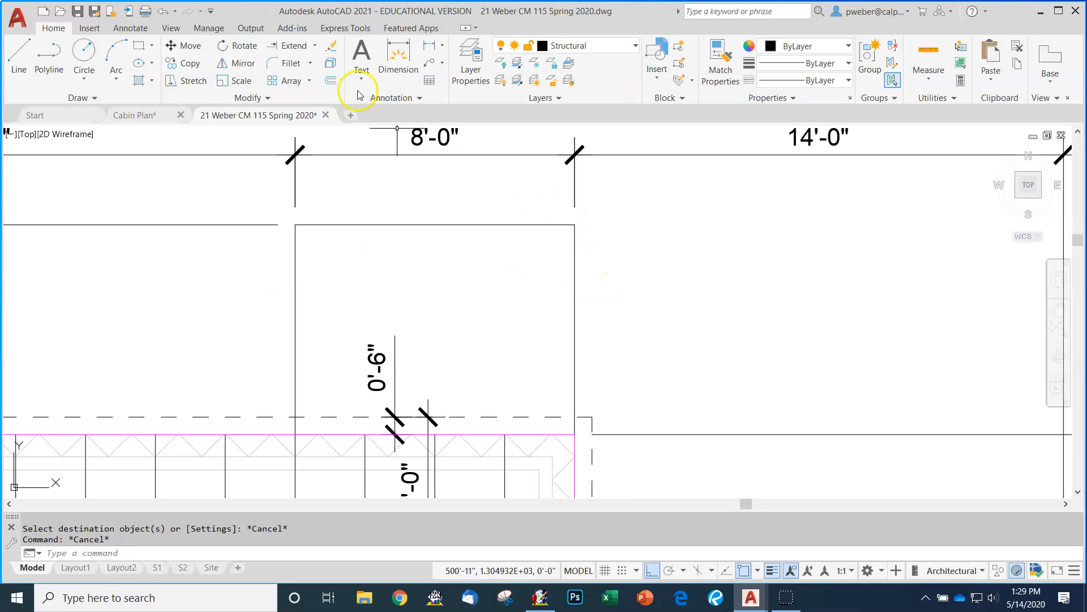
{"action": "left_click", "coordinate": [333, 81]}
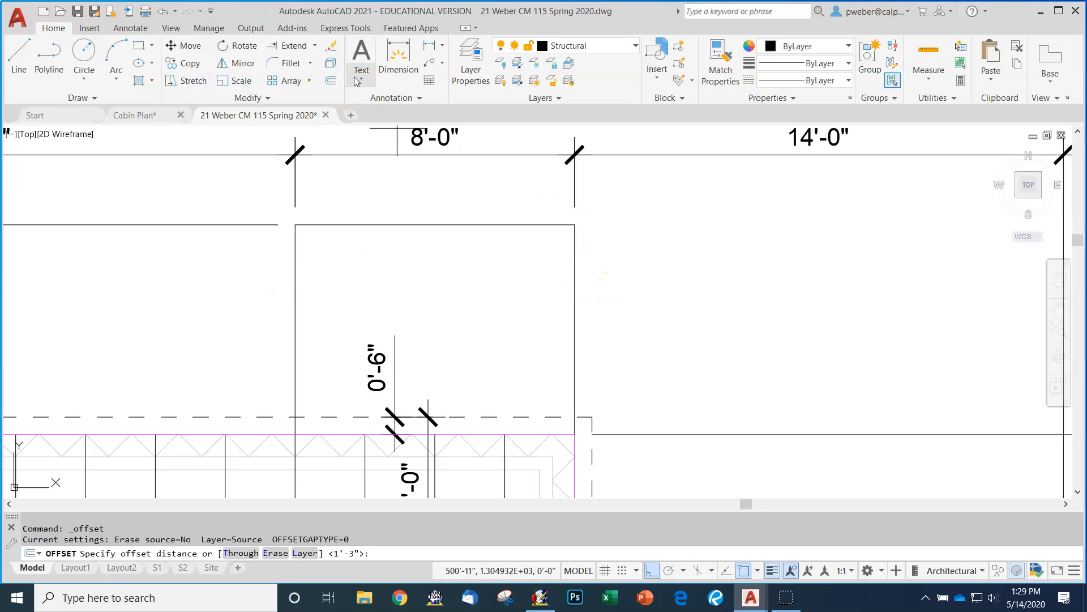
{"action": "type", "text": "5.5"}
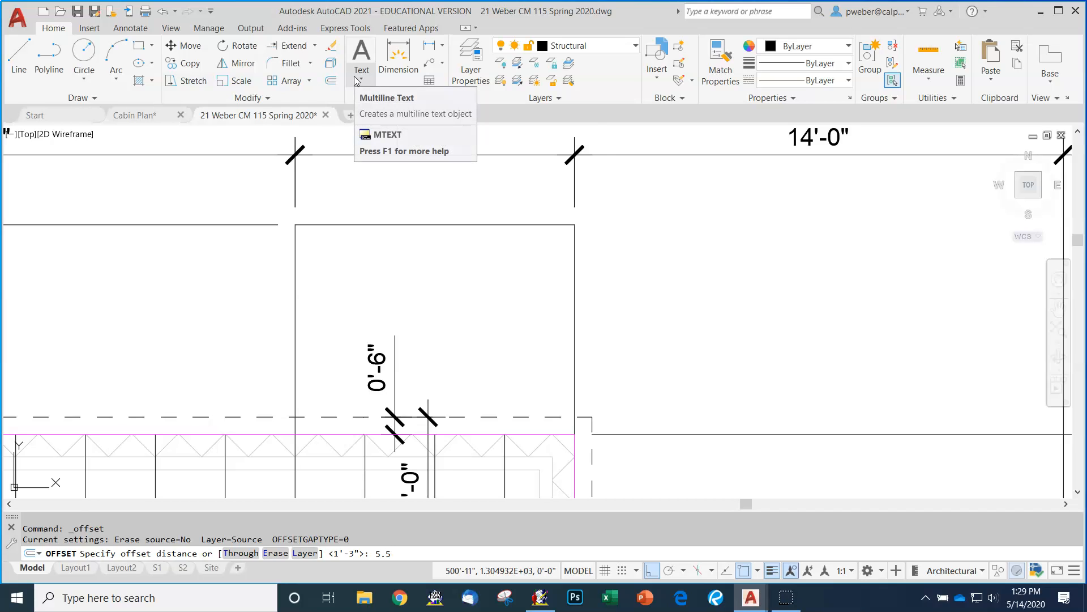
{"action": "key", "text": "Return"}
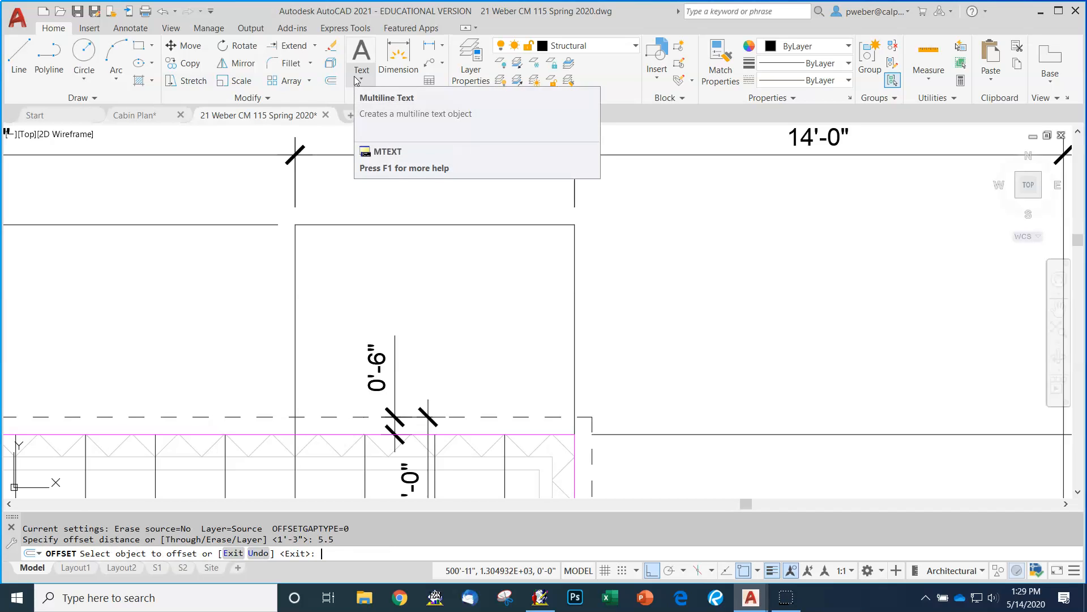
{"action": "left_click", "coordinate": [452, 223]}
{"action": "left_click", "coordinate": [439, 308]}
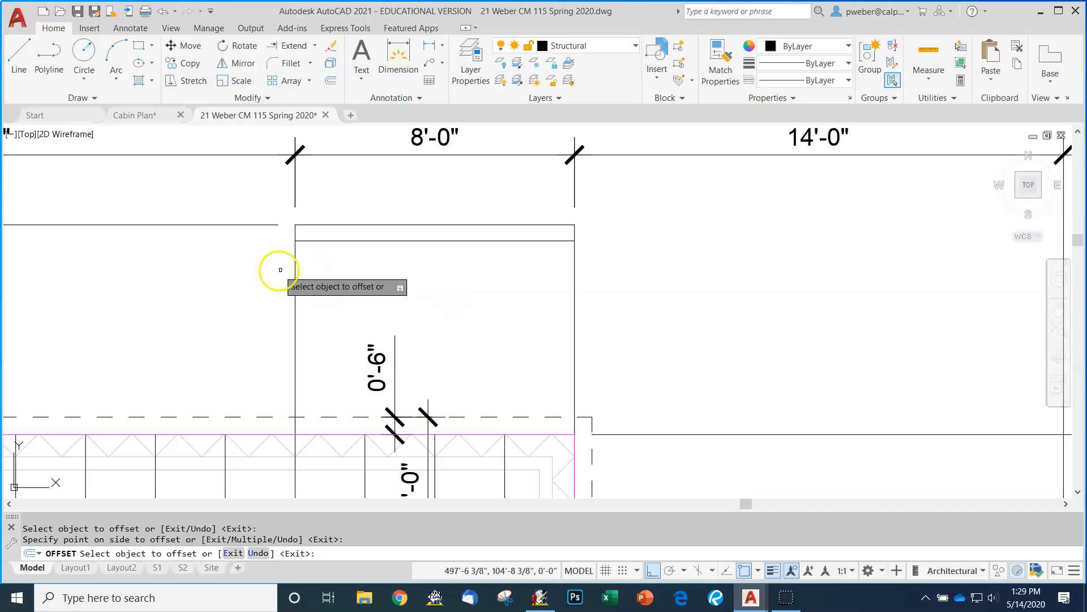
{"action": "left_click", "coordinate": [294, 271]}
{"action": "left_click", "coordinate": [368, 274]}
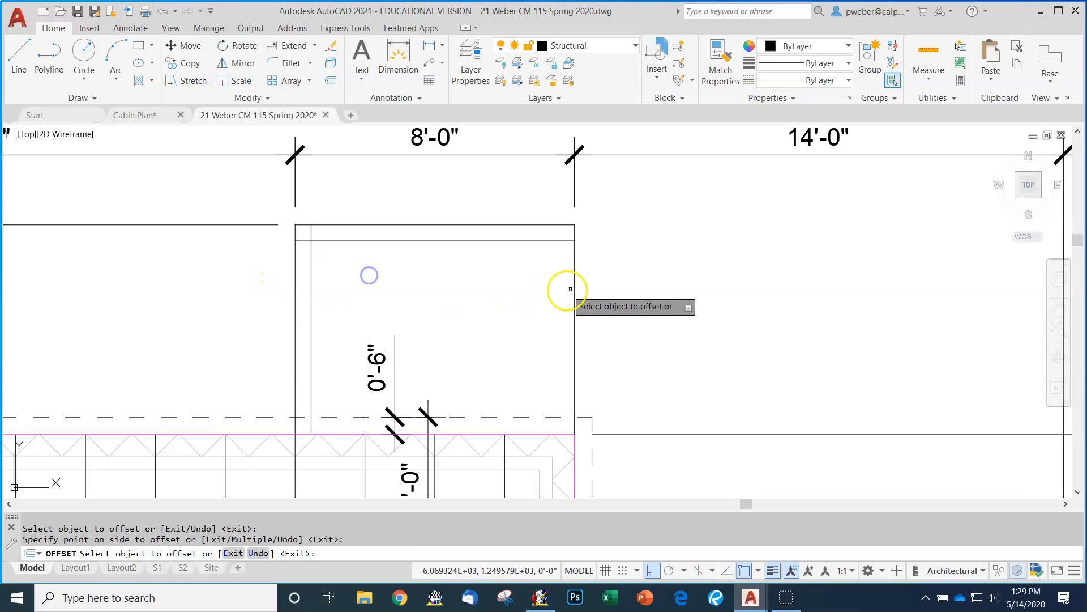
{"action": "left_click", "coordinate": [576, 290]}
{"action": "left_click", "coordinate": [530, 296]}
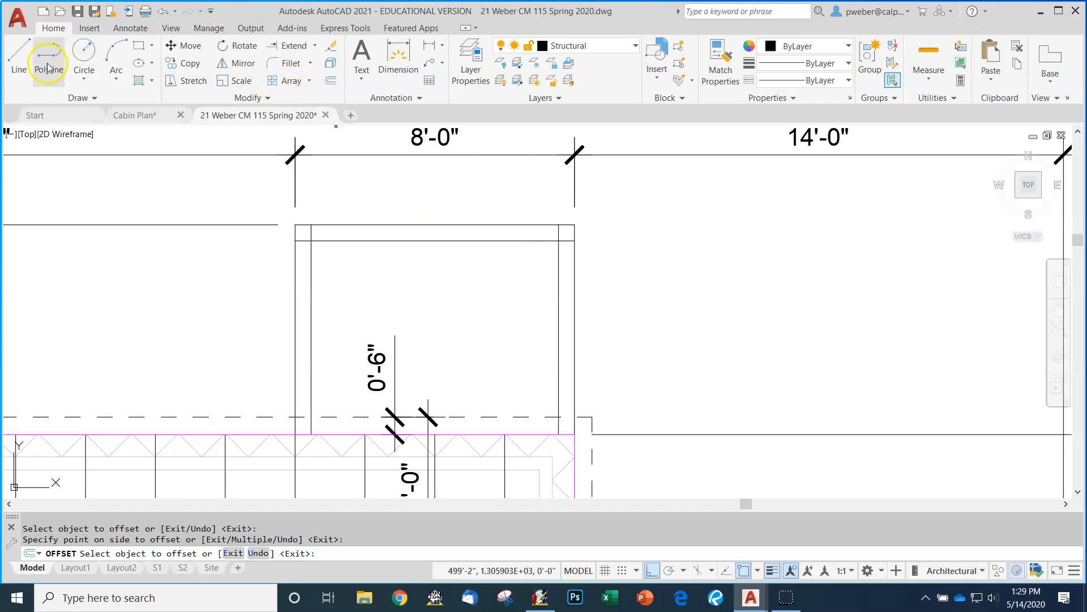
- With Ortho off, draw two crossing diagonal lines in the small square at the 8'-0" wide outline's upper-left corner
{"action": "left_click", "coordinate": [19, 53]}
{"action": "scroll", "coordinate": [303, 241], "scroll_direction": "up", "scroll_amount": 4}
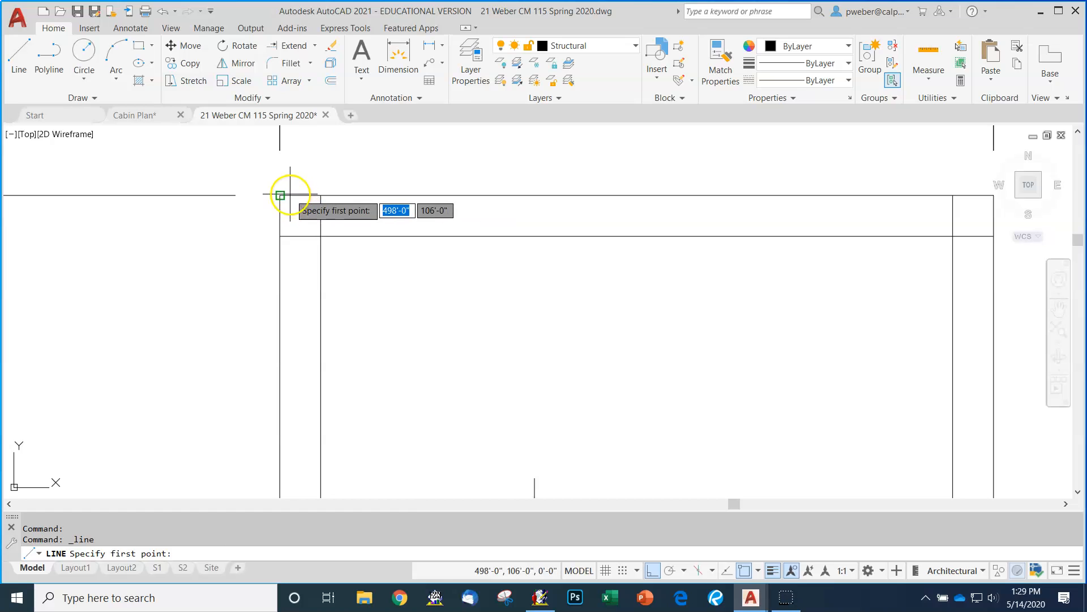
{"action": "left_click", "coordinate": [281, 196]}
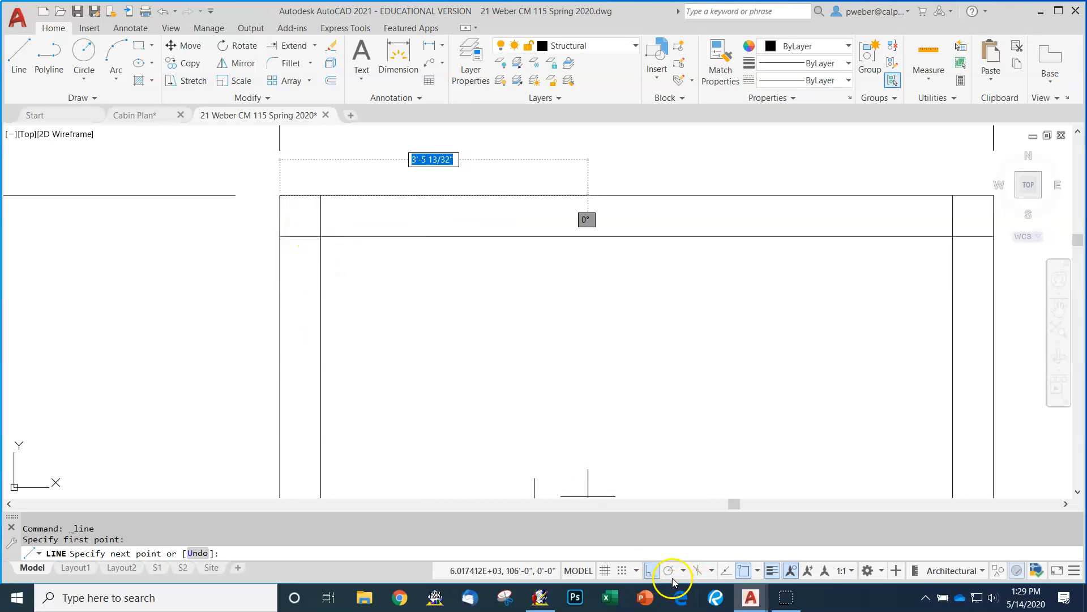
{"action": "left_click", "coordinate": [653, 571]}
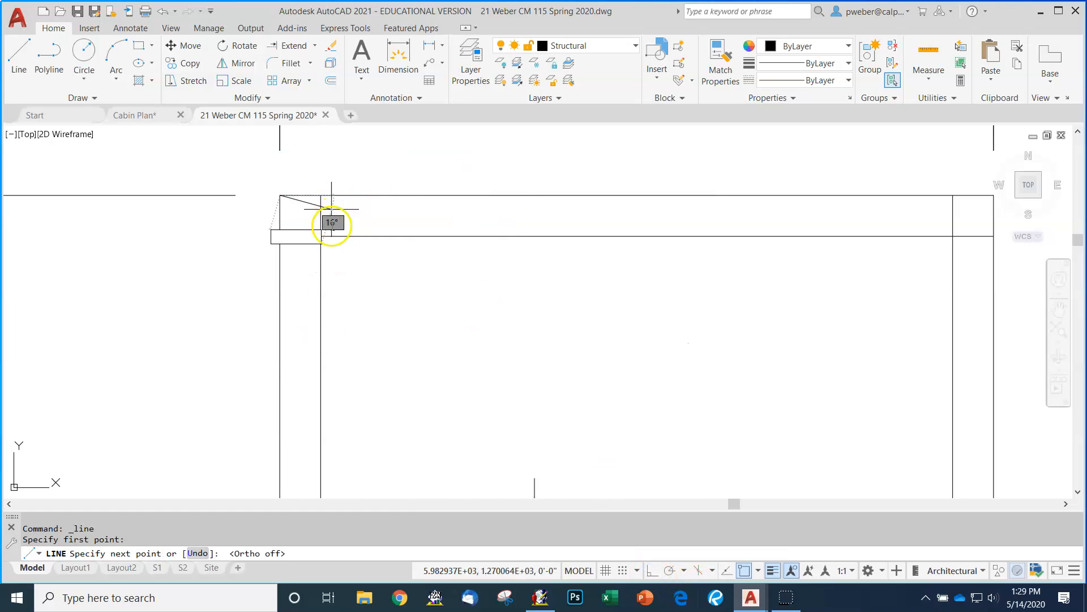
{"action": "left_click", "coordinate": [322, 236]}
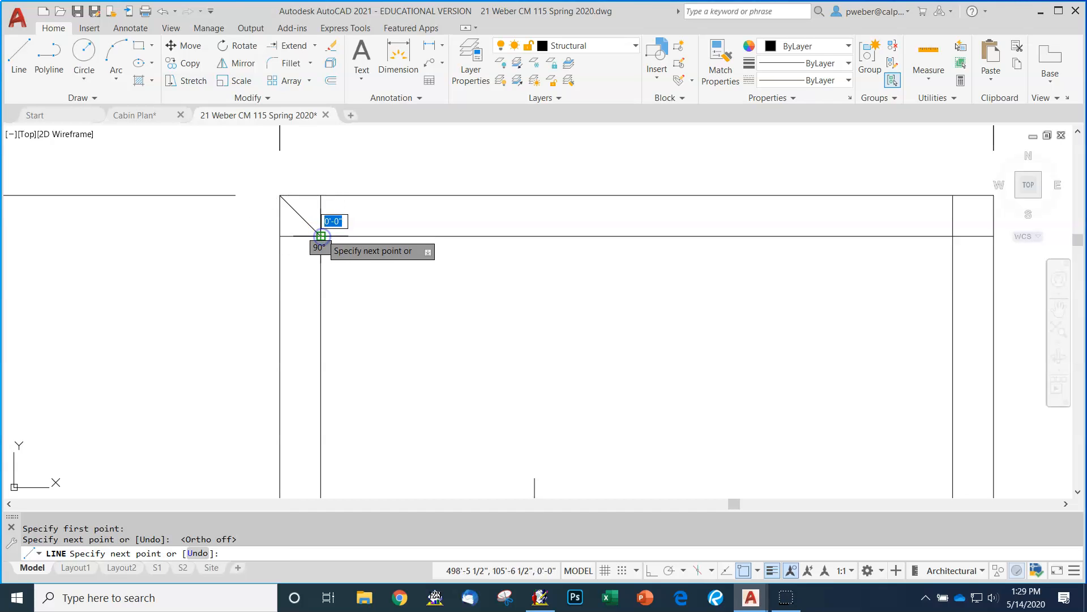
{"action": "key", "text": "Return"}
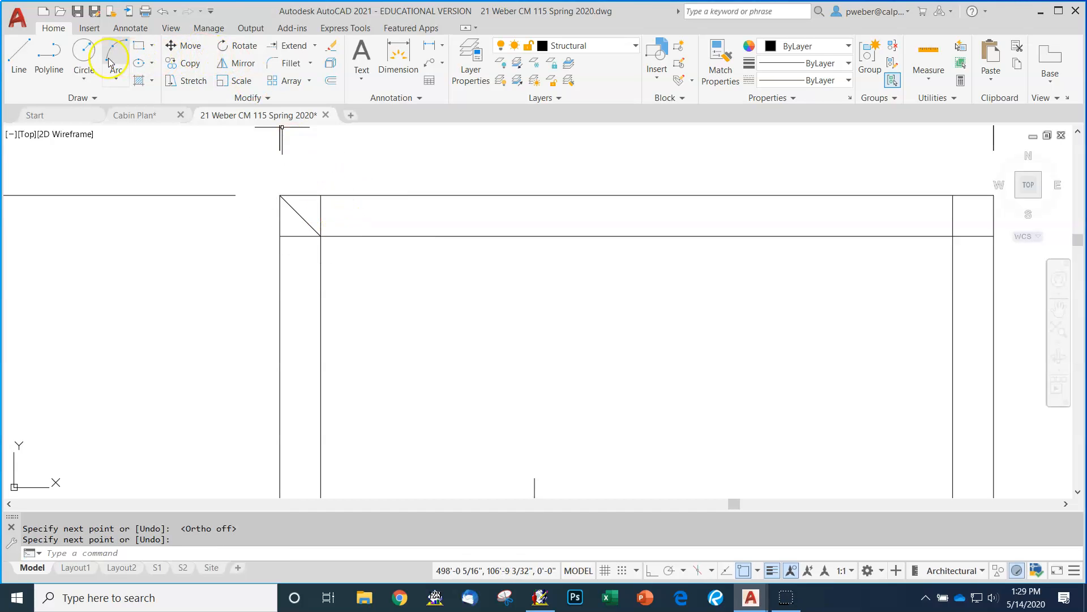
{"action": "left_click", "coordinate": [19, 54]}
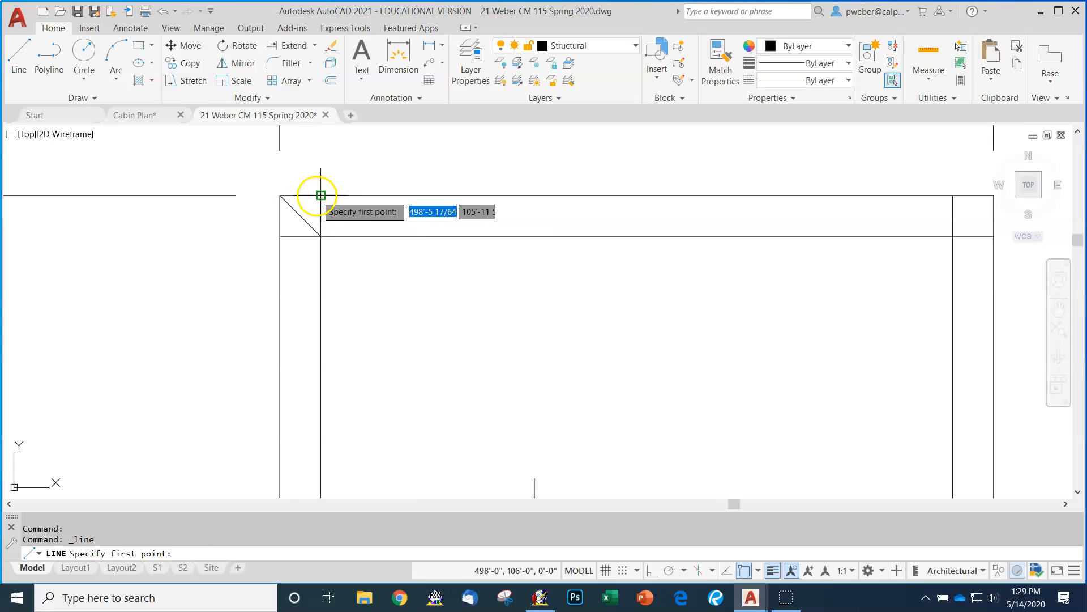
{"action": "left_click", "coordinate": [280, 236]}
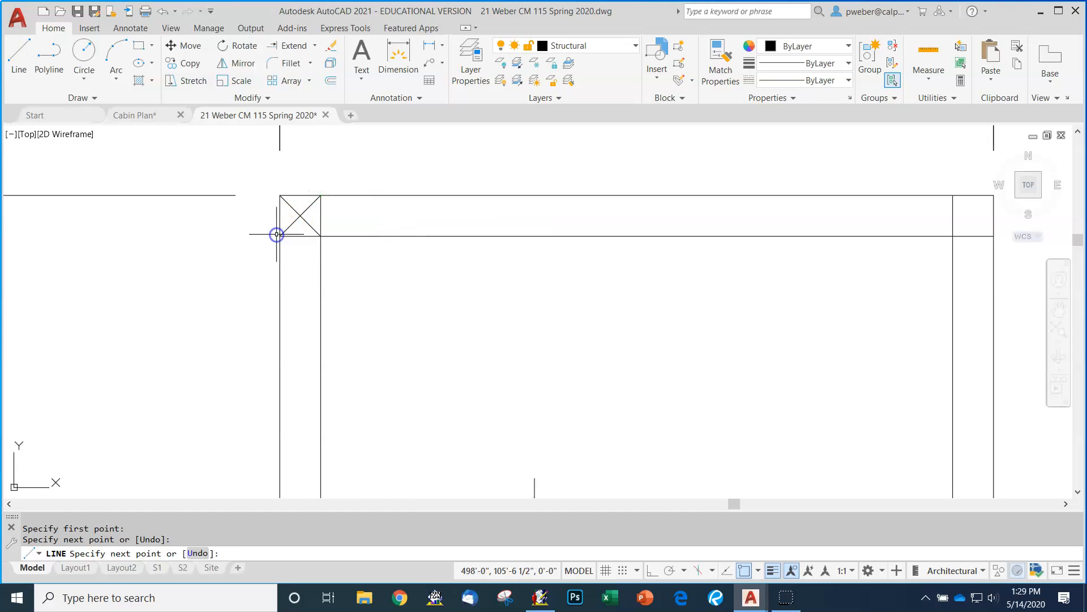
{"action": "key", "text": "Return"}
- Draw two crossing diagonal lines in the small square at the upper-right corner of the 8'-0" wide outline
{"action": "scroll", "coordinate": [230, 216], "scroll_direction": "down", "scroll_amount": 3}
{"action": "scroll", "coordinate": [482, 217], "scroll_direction": "up", "scroll_amount": 4}
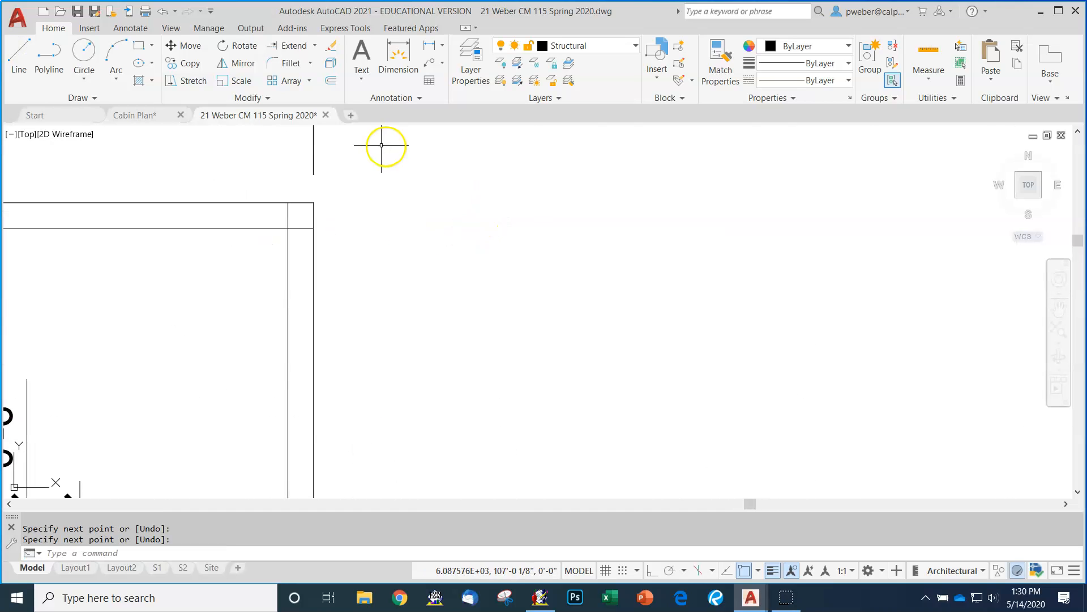
{"action": "left_click", "coordinate": [19, 54]}
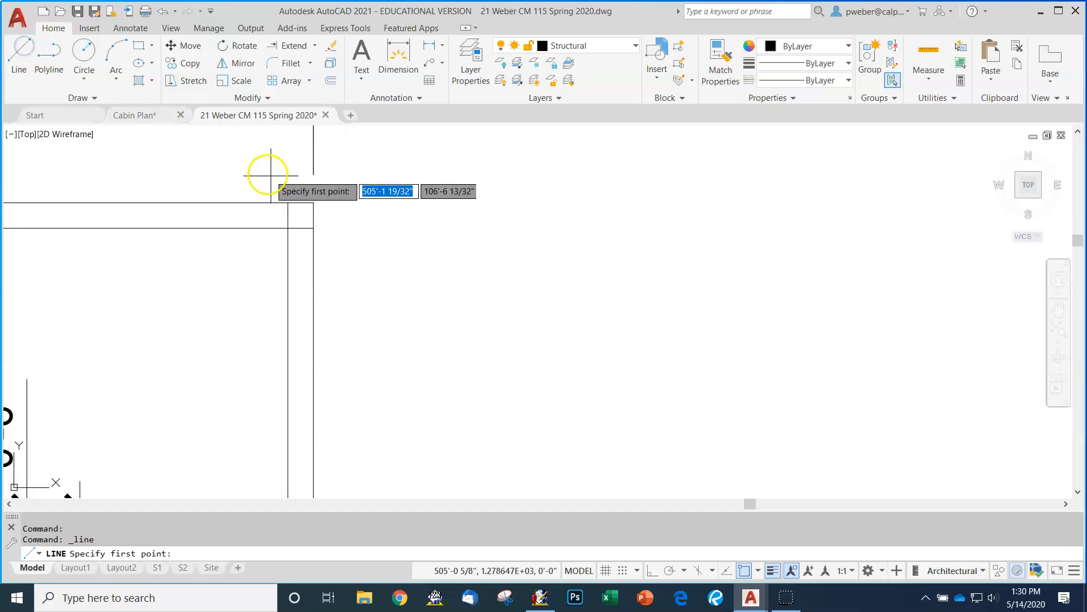
{"action": "left_click", "coordinate": [288, 202]}
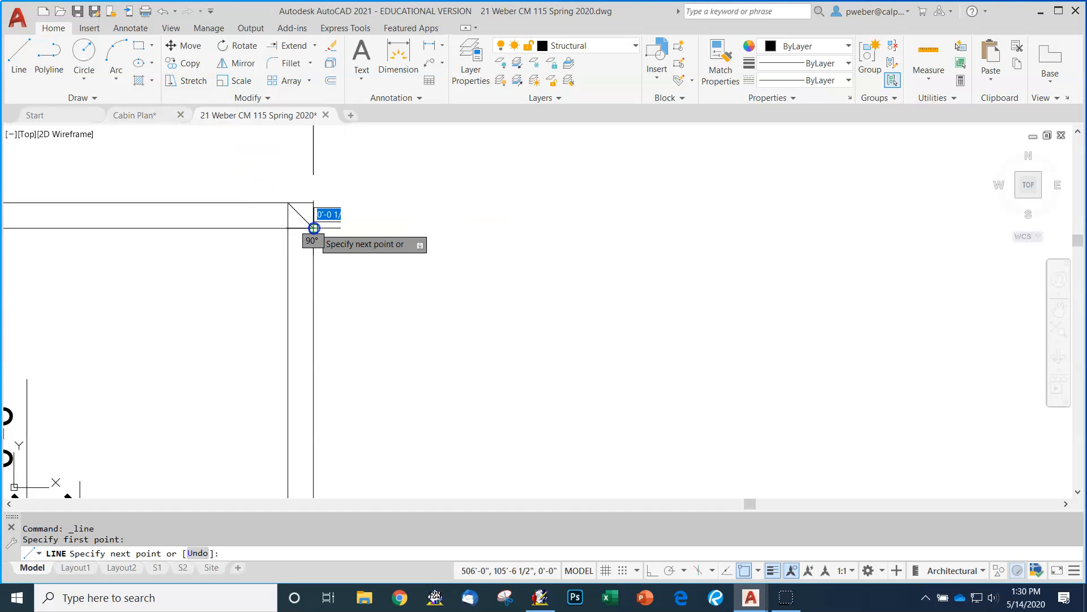
{"action": "left_click", "coordinate": [314, 229]}
{"action": "key", "text": "Return"}
{"action": "left_click", "coordinate": [19, 53]}
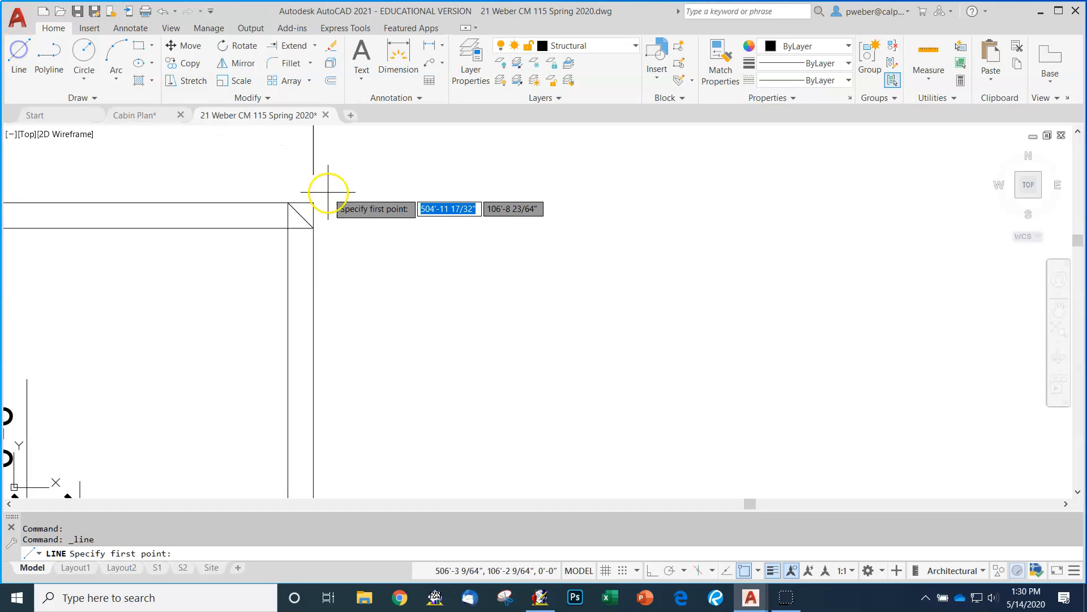
{"action": "left_click", "coordinate": [314, 202]}
{"action": "left_click", "coordinate": [289, 228]}
{"action": "key", "text": "Return"}
- Copy the right wing's circular pier with its dashed square footing from the circle's center to the crossed post at the 8'-0" wide outline's upper-right corner
{"action": "scroll", "coordinate": [315, 198], "scroll_direction": "down", "scroll_amount": 4}
{"action": "scroll", "coordinate": [306, 180], "scroll_direction": "down", "scroll_amount": 2}
{"action": "scroll", "coordinate": [376, 315], "scroll_direction": "down", "scroll_amount": 2}
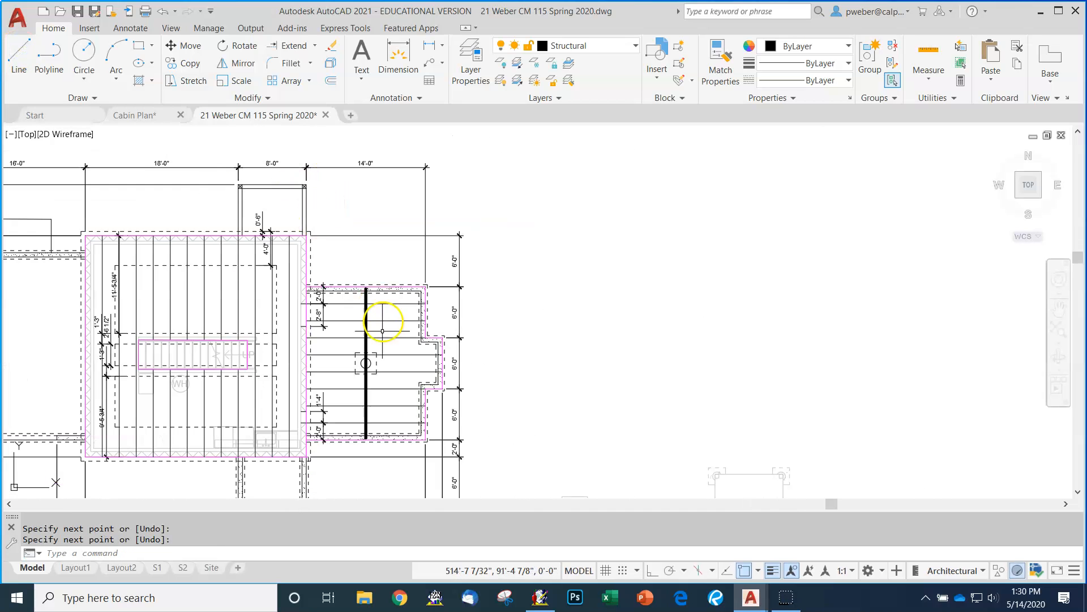
{"action": "scroll", "coordinate": [364, 362], "scroll_direction": "up", "scroll_amount": 6}
{"action": "scroll", "coordinate": [406, 363], "scroll_direction": "down", "scroll_amount": 2}
{"action": "scroll", "coordinate": [424, 363], "scroll_direction": "up", "scroll_amount": 2}
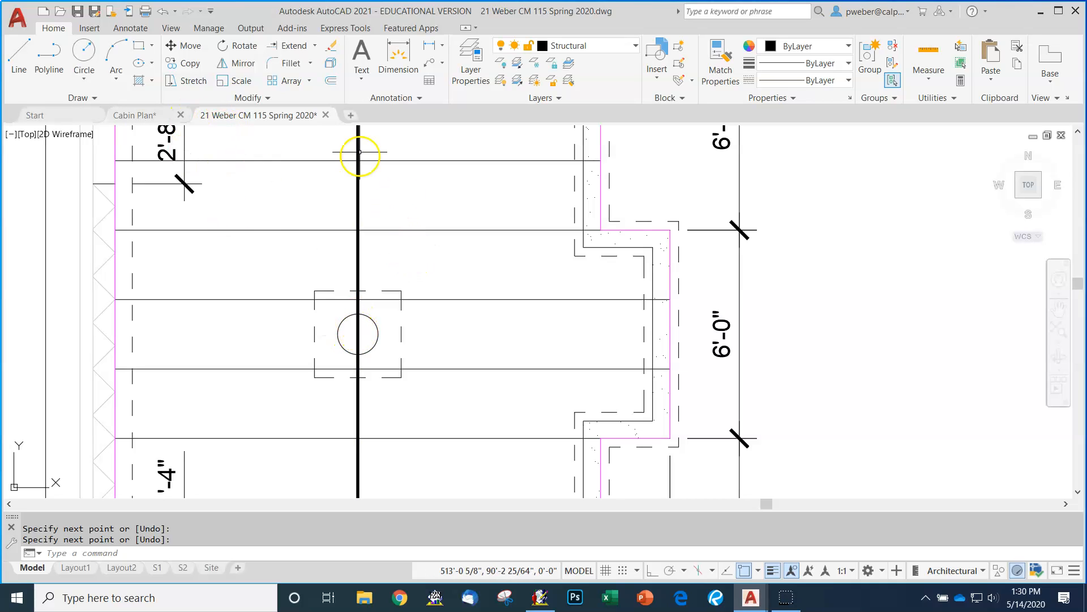
{"action": "left_click", "coordinate": [189, 63]}
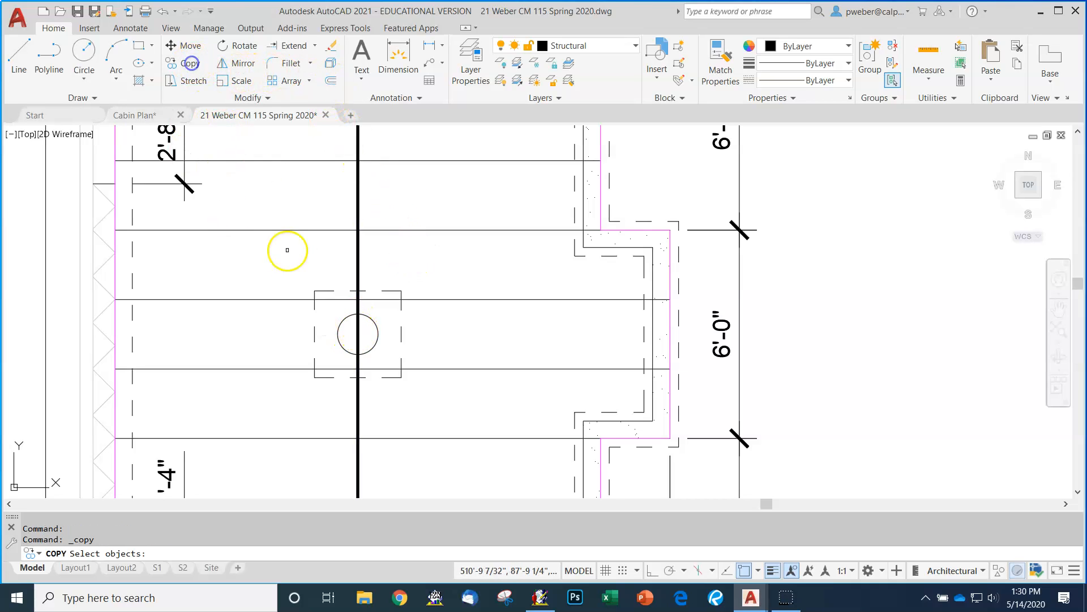
{"action": "left_click", "coordinate": [299, 271]}
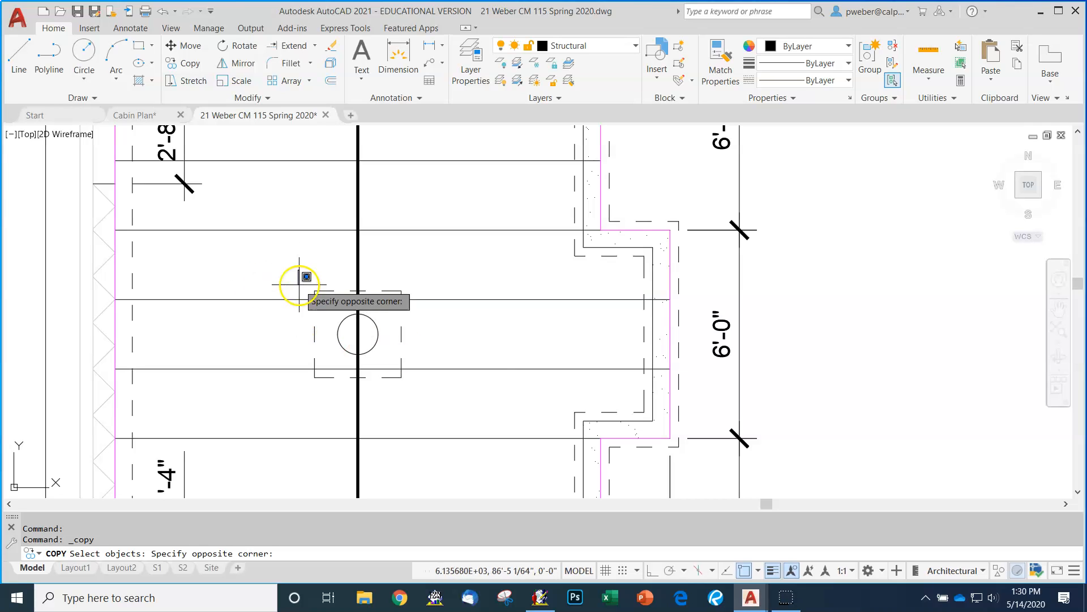
{"action": "left_click", "coordinate": [426, 400]}
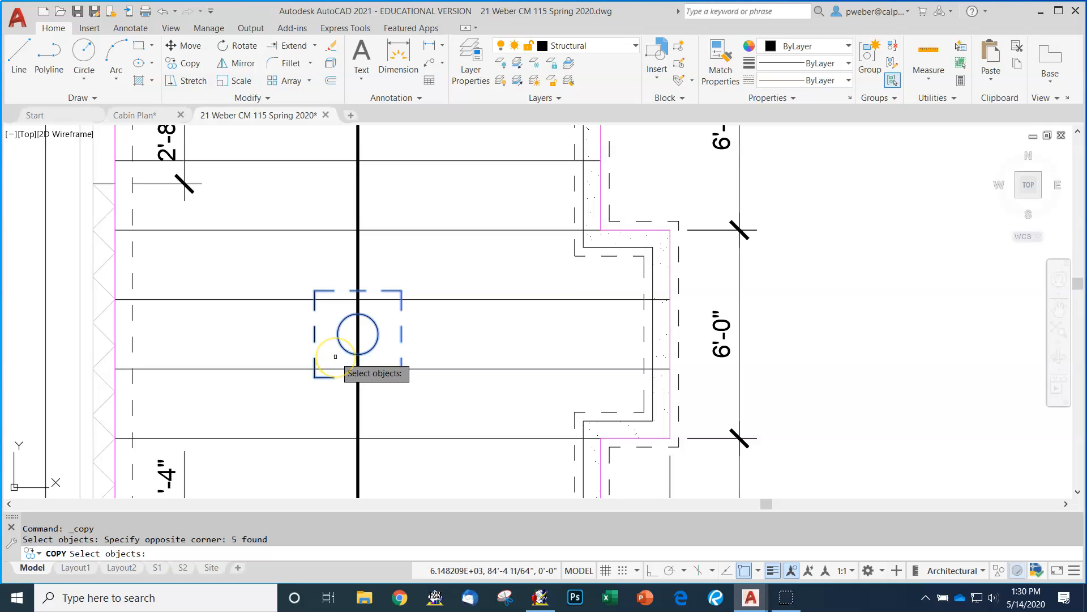
{"action": "key", "text": "Return"}
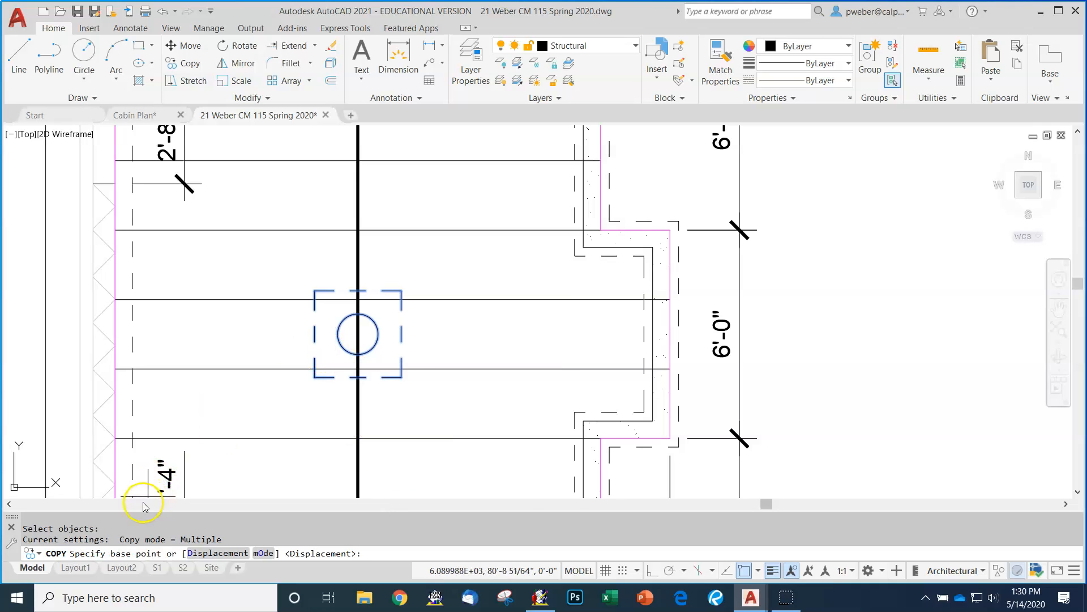
{"action": "left_click", "coordinate": [358, 333]}
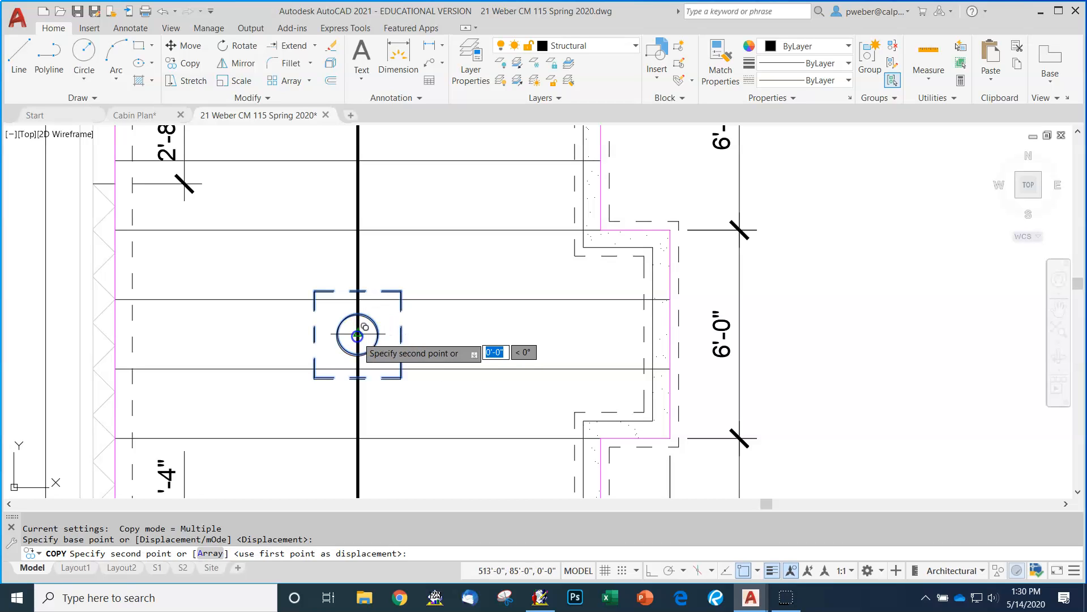
{"action": "scroll", "coordinate": [516, 303], "scroll_direction": "down", "scroll_amount": 2}
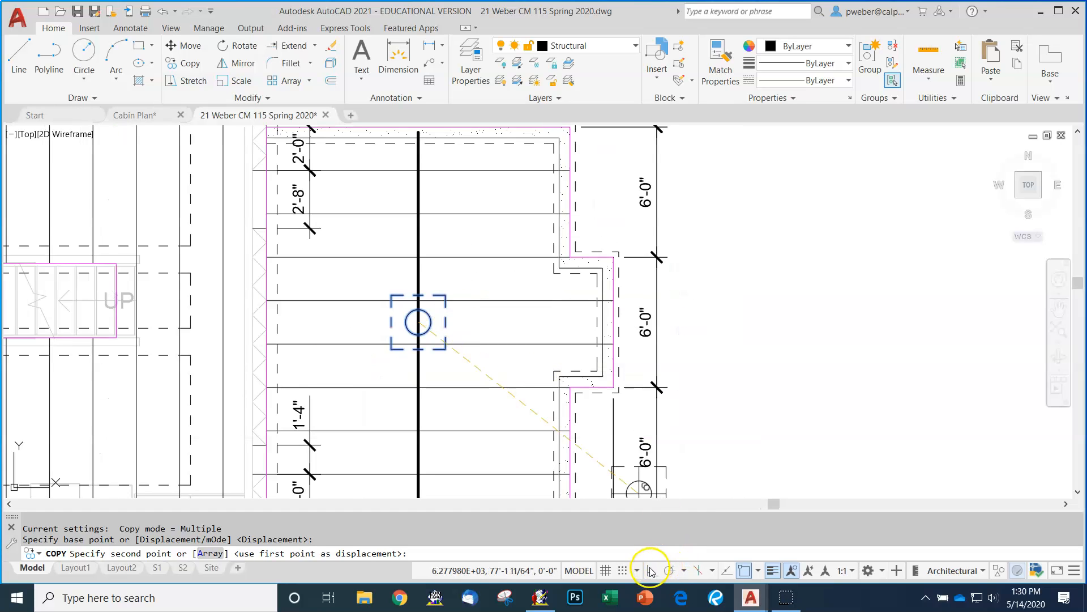
{"action": "scroll", "coordinate": [704, 478], "scroll_direction": "down", "scroll_amount": 2}
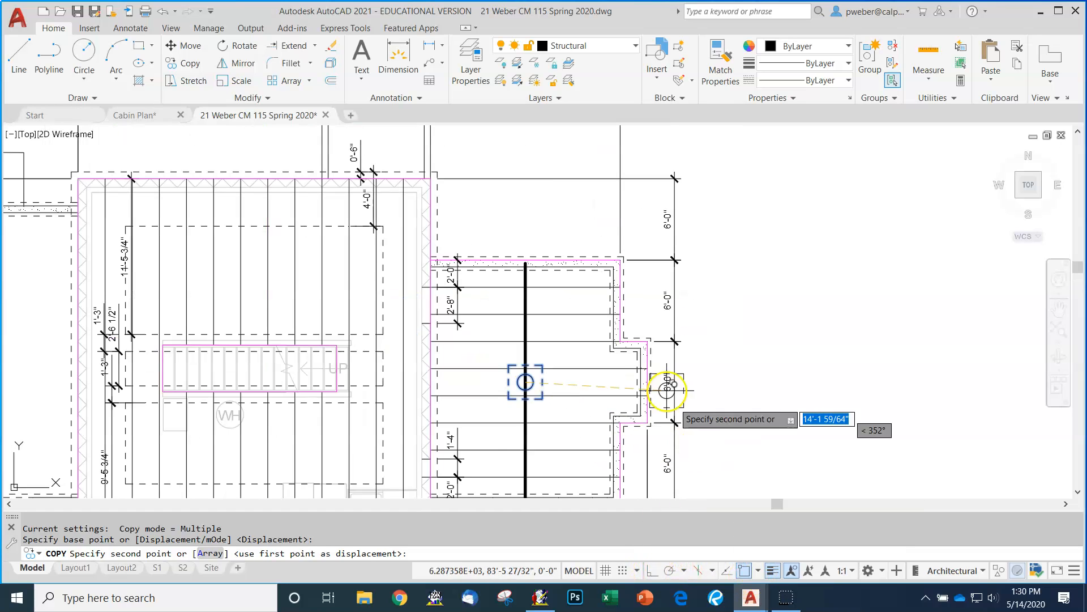
{"action": "scroll", "coordinate": [539, 359], "scroll_direction": "down", "scroll_amount": 2}
{"action": "scroll", "coordinate": [529, 276], "scroll_direction": "up", "scroll_amount": 5}
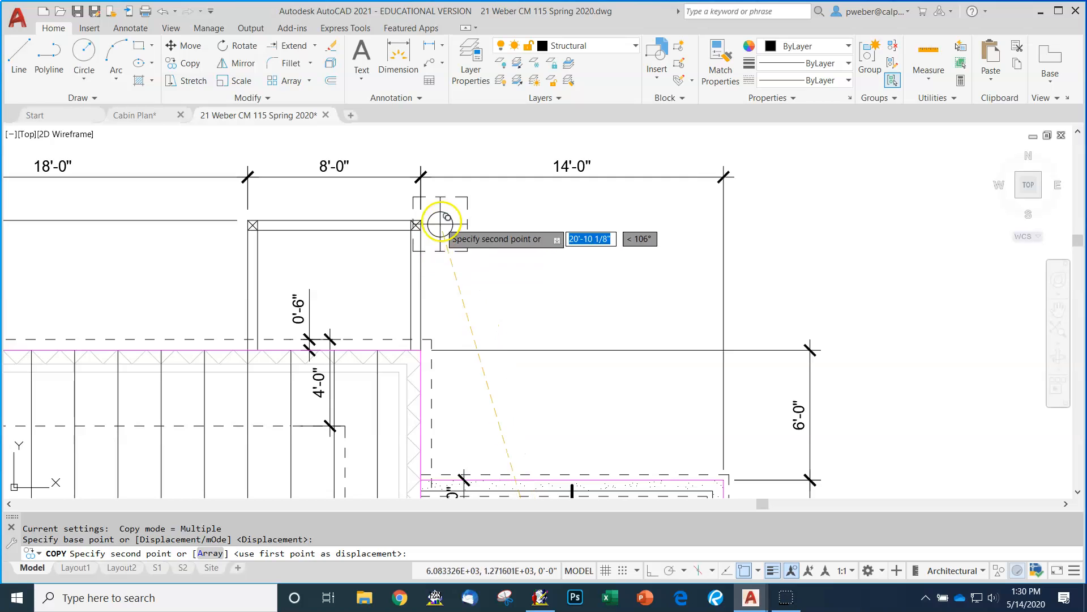
{"action": "scroll", "coordinate": [439, 224], "scroll_direction": "up", "scroll_amount": 4}
{"action": "scroll", "coordinate": [363, 224], "scroll_direction": "up", "scroll_amount": 3}
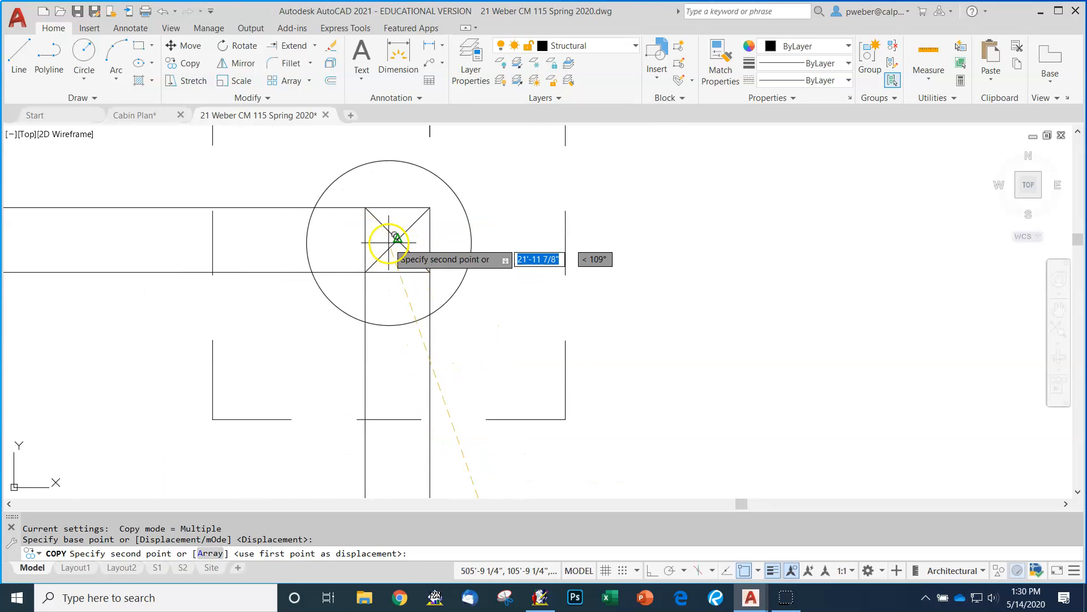
{"action": "left_click", "coordinate": [398, 238]}
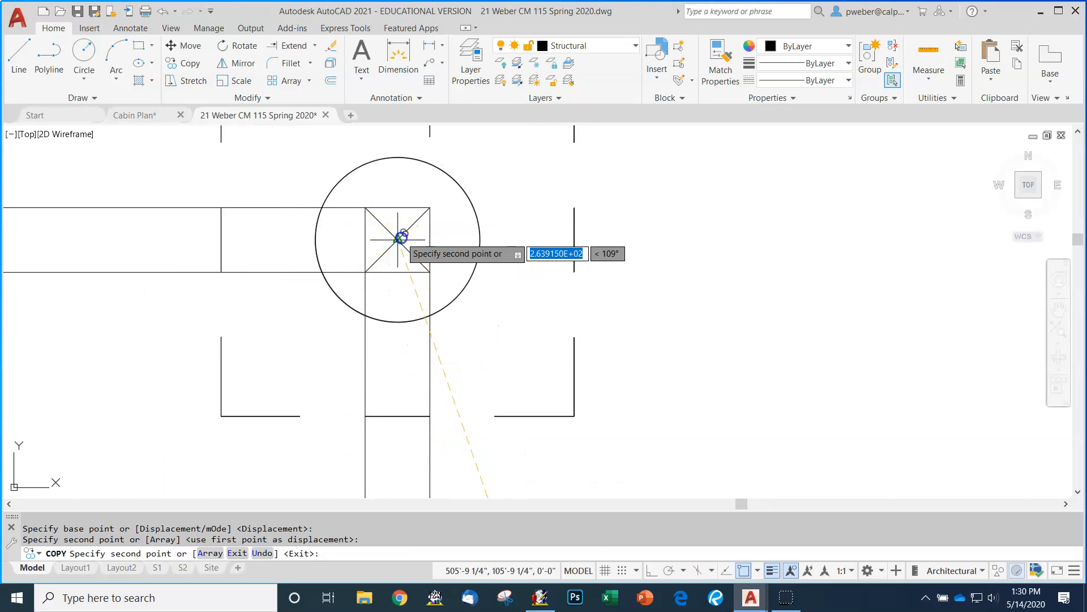
{"action": "key", "text": "Escape"}
- Offset all four sides of the copied pier's dashed square footing 3 inches inward
{"action": "scroll", "coordinate": [493, 311], "scroll_direction": "down", "scroll_amount": 5}
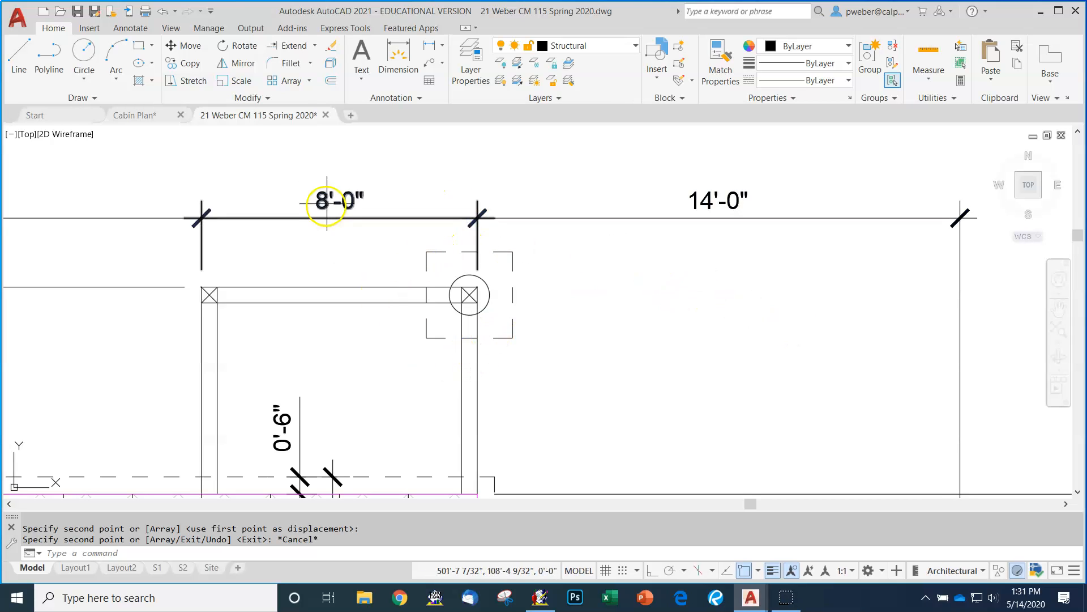
{"action": "left_click", "coordinate": [331, 85]}
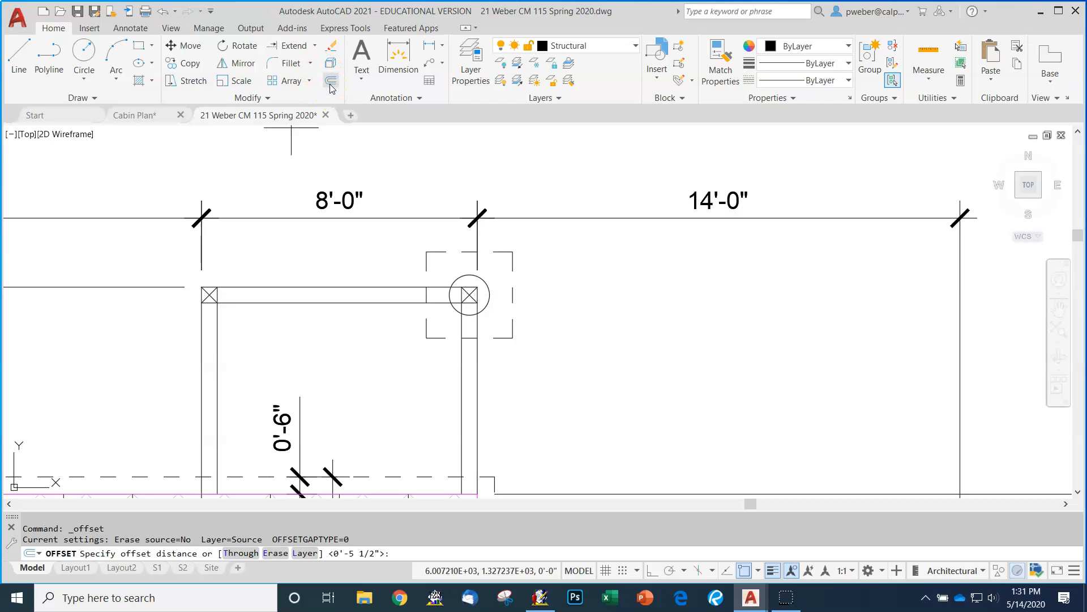
{"action": "type", "text": "3"}
{"action": "key", "text": "Return"}
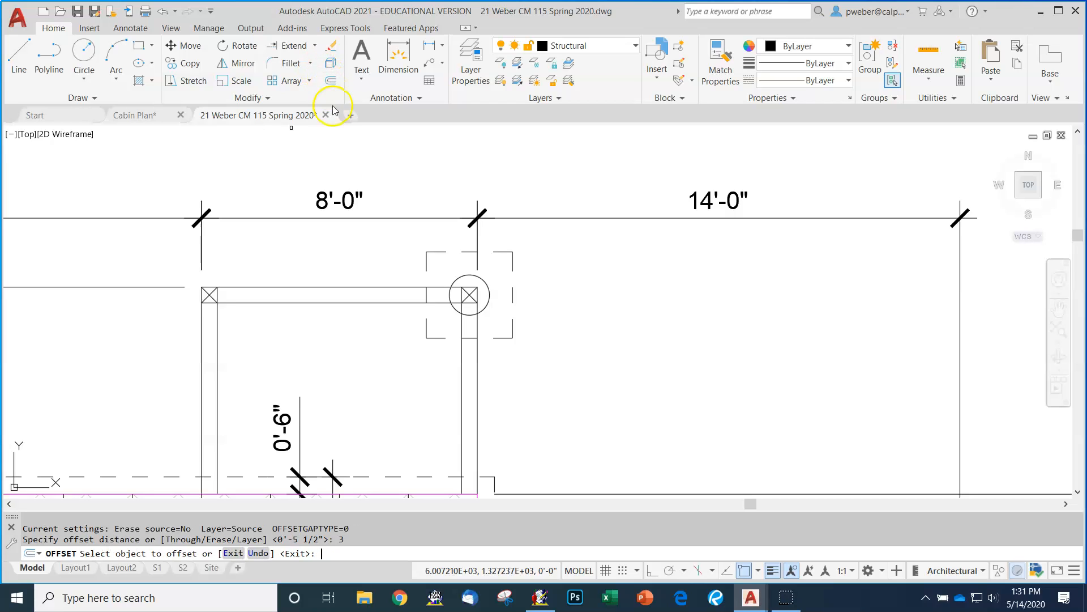
{"action": "left_click", "coordinate": [496, 252]}
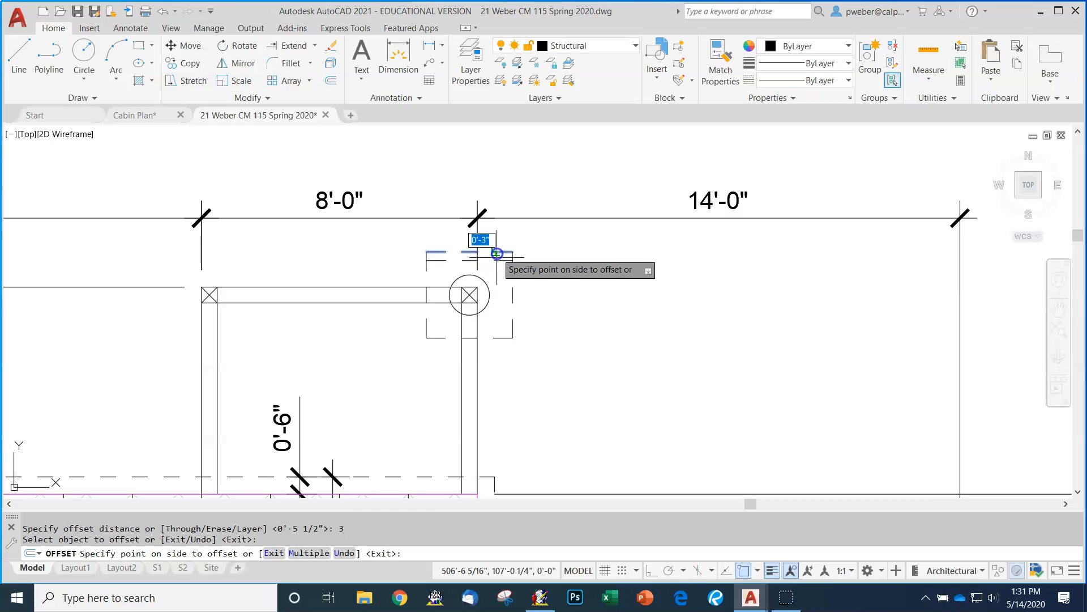
{"action": "left_click", "coordinate": [492, 277]}
{"action": "left_click", "coordinate": [512, 265]}
{"action": "left_click", "coordinate": [494, 271]}
{"action": "left_click", "coordinate": [496, 337]}
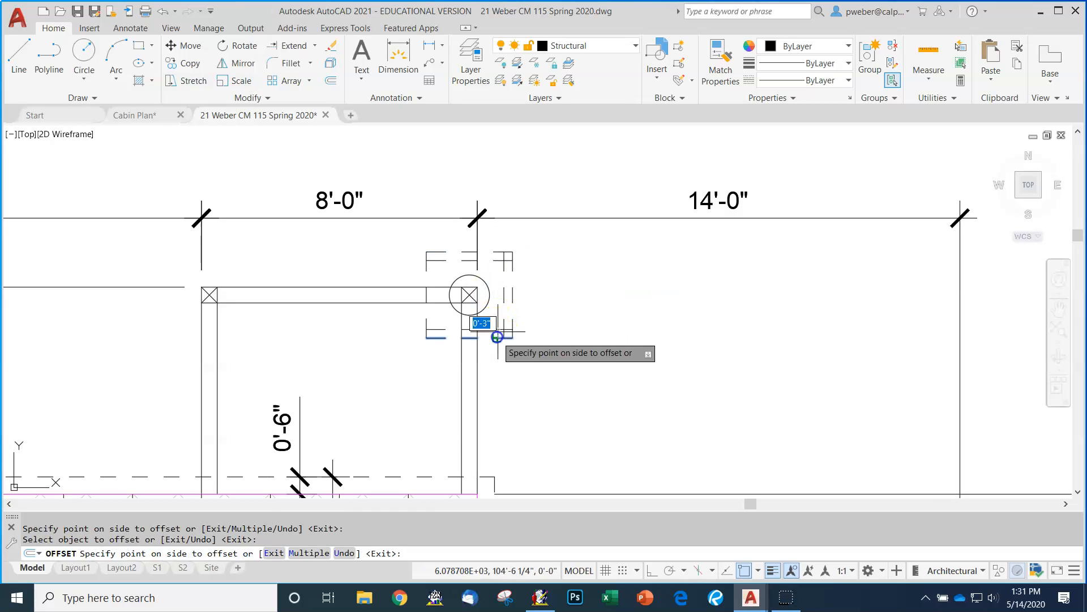
{"action": "left_click", "coordinate": [493, 318]}
{"action": "left_click", "coordinate": [427, 321]}
{"action": "left_click", "coordinate": [438, 318]}
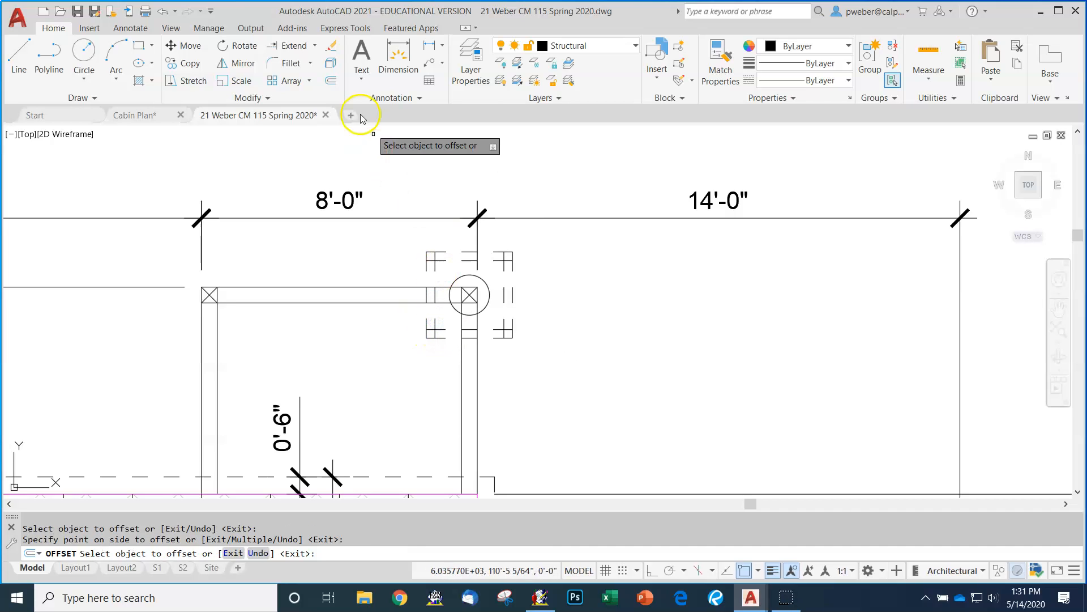
- Fillet the four corners of the inner dashed footing square with a 0 radius so its sides meet cleanly
{"action": "left_click", "coordinate": [281, 64]}
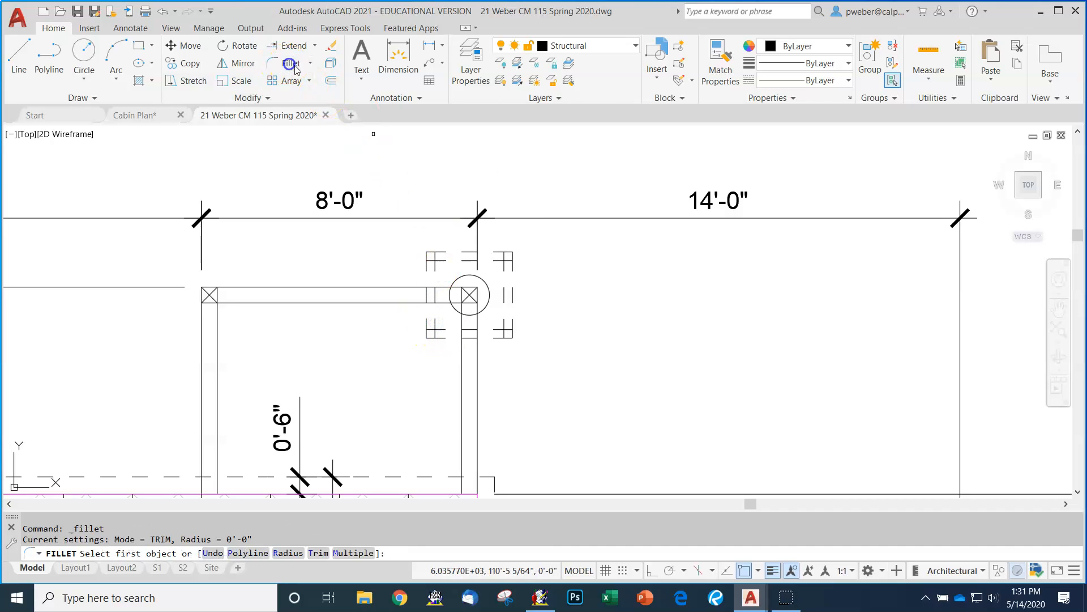
{"action": "left_click", "coordinate": [436, 280]}
{"action": "left_click", "coordinate": [447, 260]}
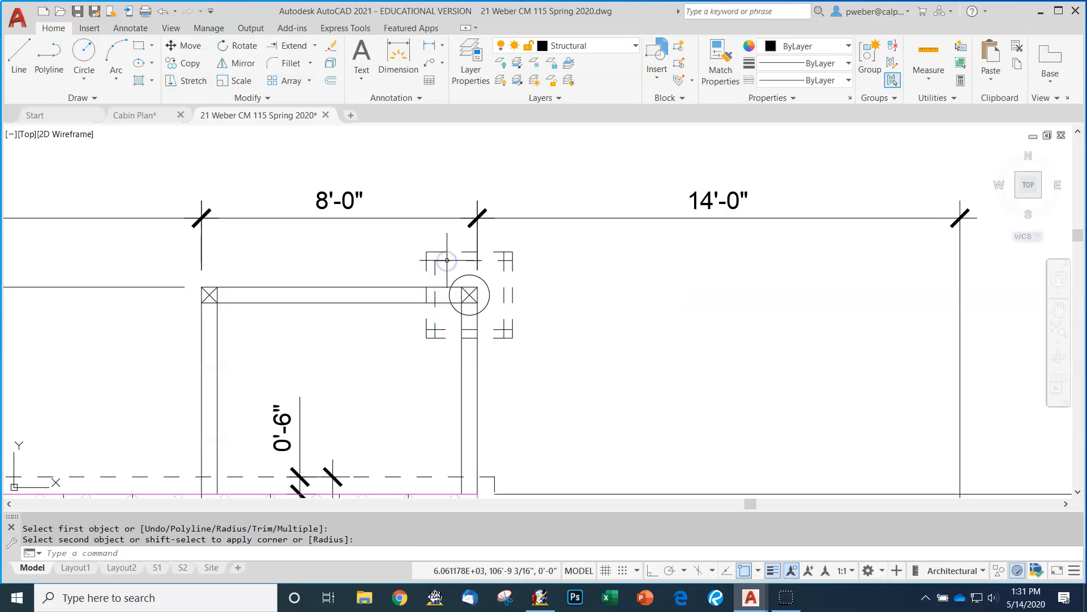
{"action": "key", "text": "Return"}
{"action": "left_click", "coordinate": [500, 261]}
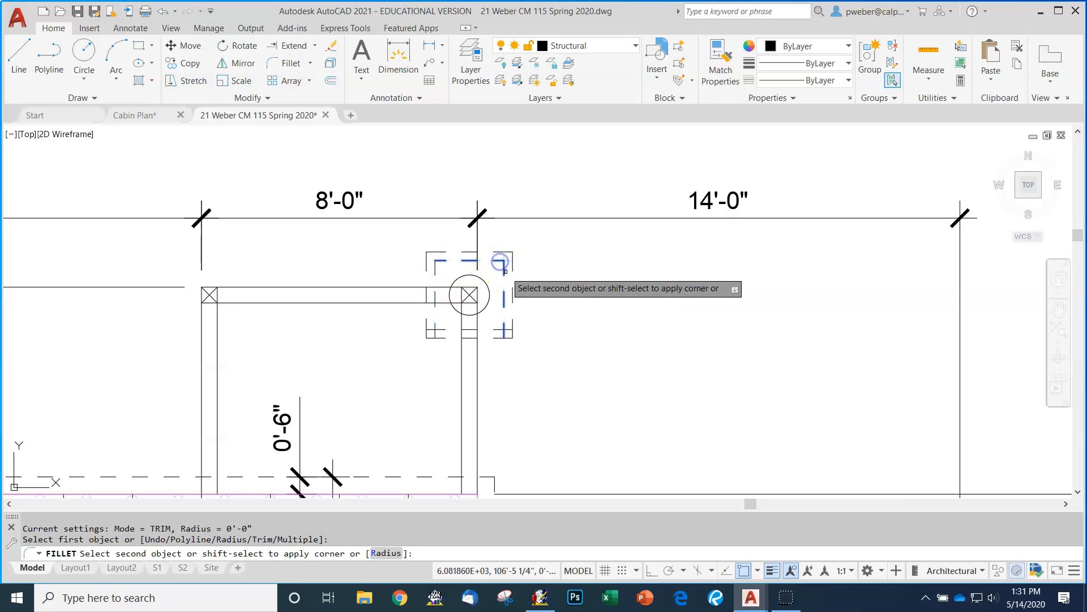
{"action": "left_click", "coordinate": [505, 272]}
{"action": "key", "text": "Return"}
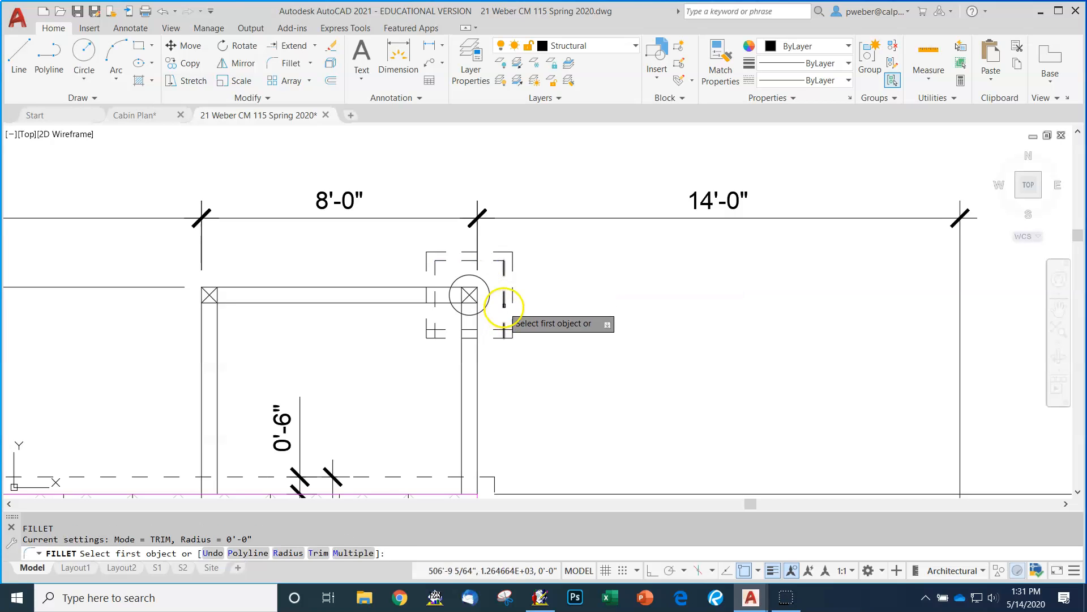
{"action": "left_click", "coordinate": [505, 304]}
{"action": "left_click", "coordinate": [497, 326]}
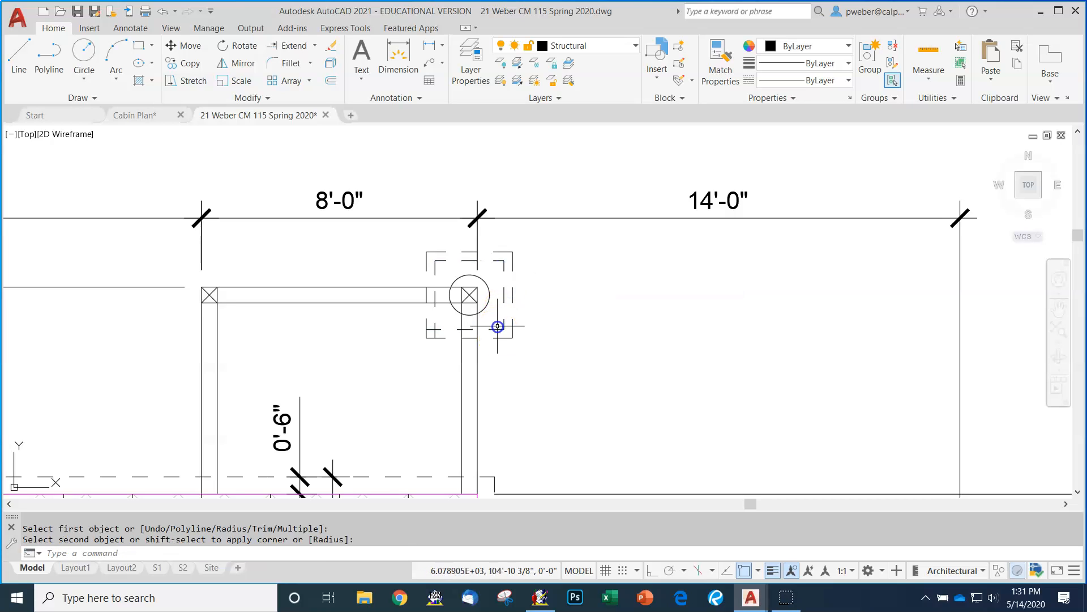
{"action": "key", "text": "Return"}
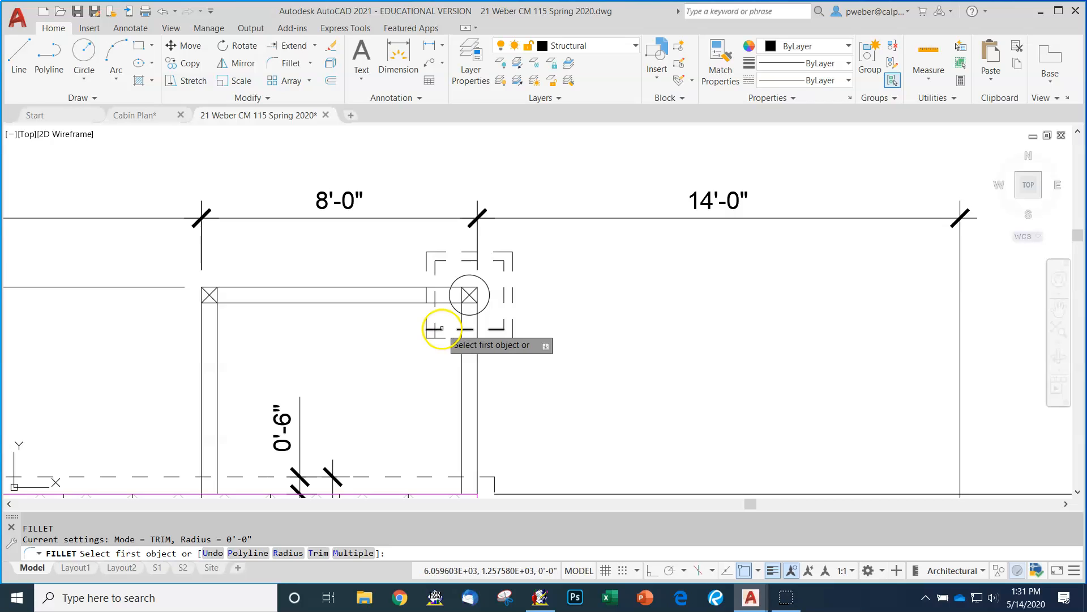
{"action": "left_click", "coordinate": [442, 329]}
{"action": "left_click", "coordinate": [436, 319]}
{"action": "key", "text": "Return"}
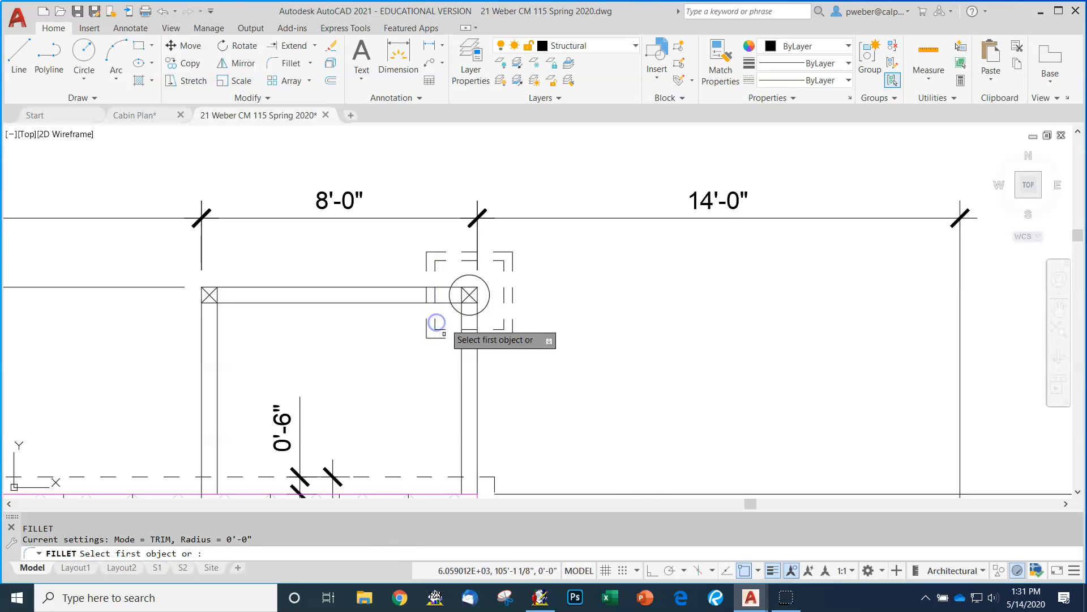
- Erase the four outer dashed footing lines around the upper-right corner pier
{"action": "left_click", "coordinate": [329, 48]}
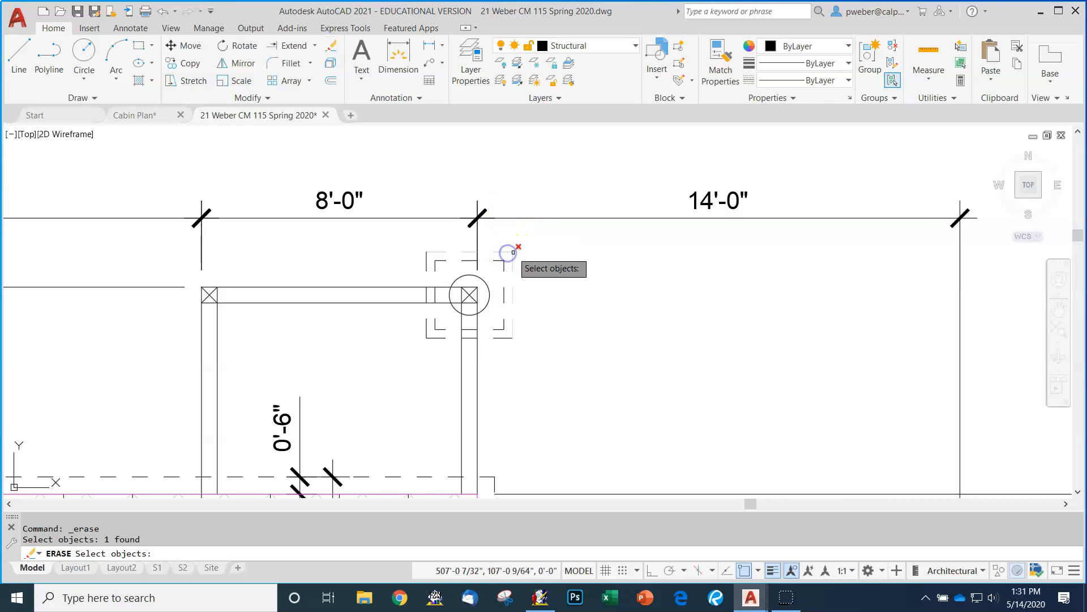
{"action": "left_click", "coordinate": [516, 340]}
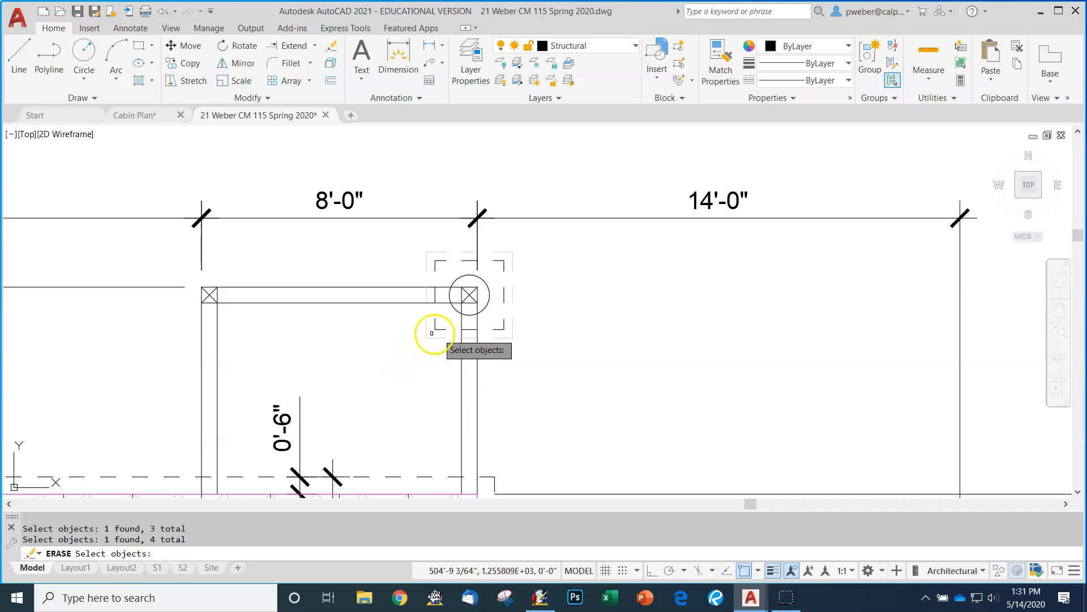
{"action": "key", "text": "Return"}
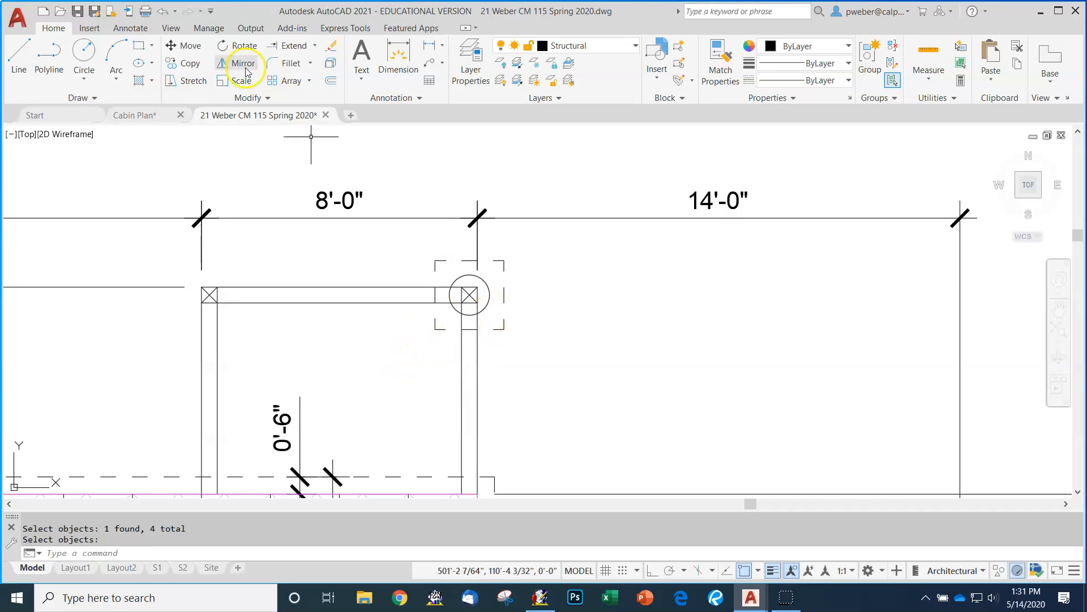
- Copy the upper-right pier, its smaller dashed footing and crossed post lines onto the center of the outline's upper-left corner post
{"action": "left_click", "coordinate": [187, 63]}
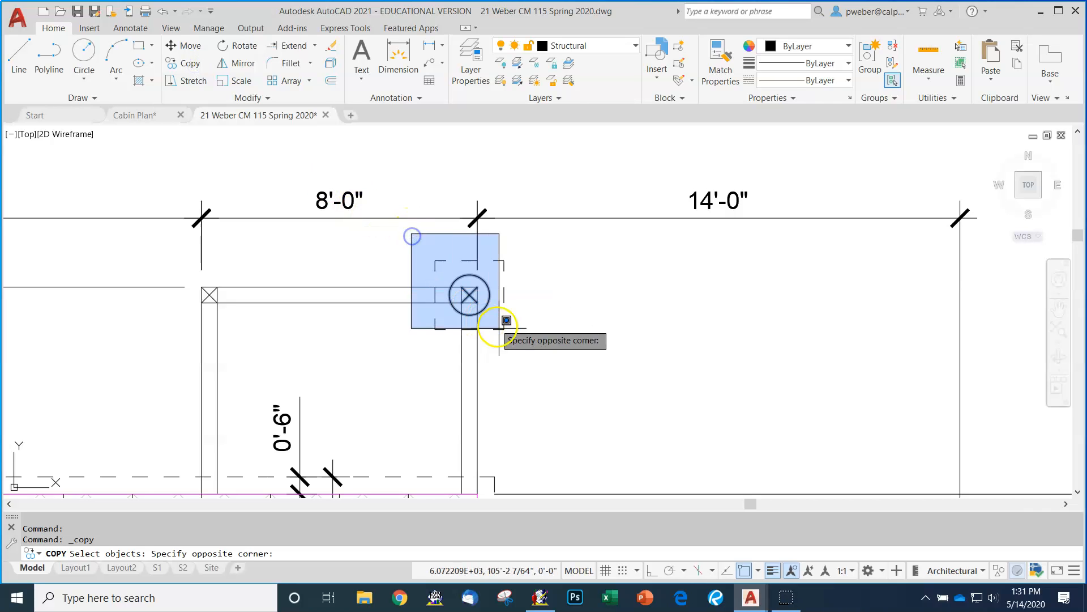
{"action": "left_click", "coordinate": [518, 336]}
{"action": "right_click", "coordinate": [520, 340]}
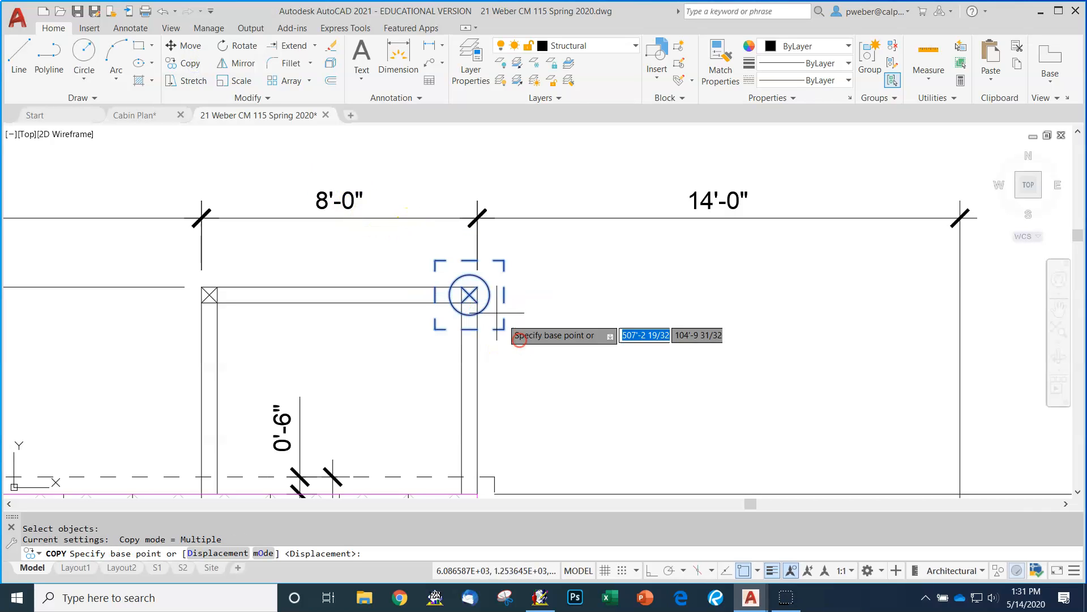
{"action": "left_click", "coordinate": [469, 294]}
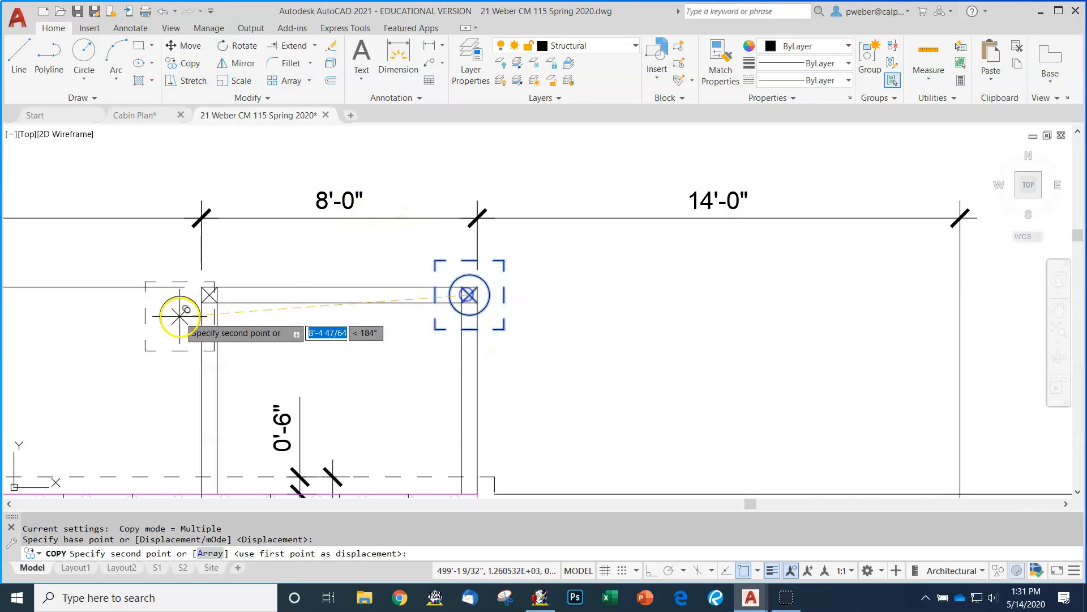
{"action": "left_click", "coordinate": [209, 295]}
{"action": "key", "text": "Escape"}
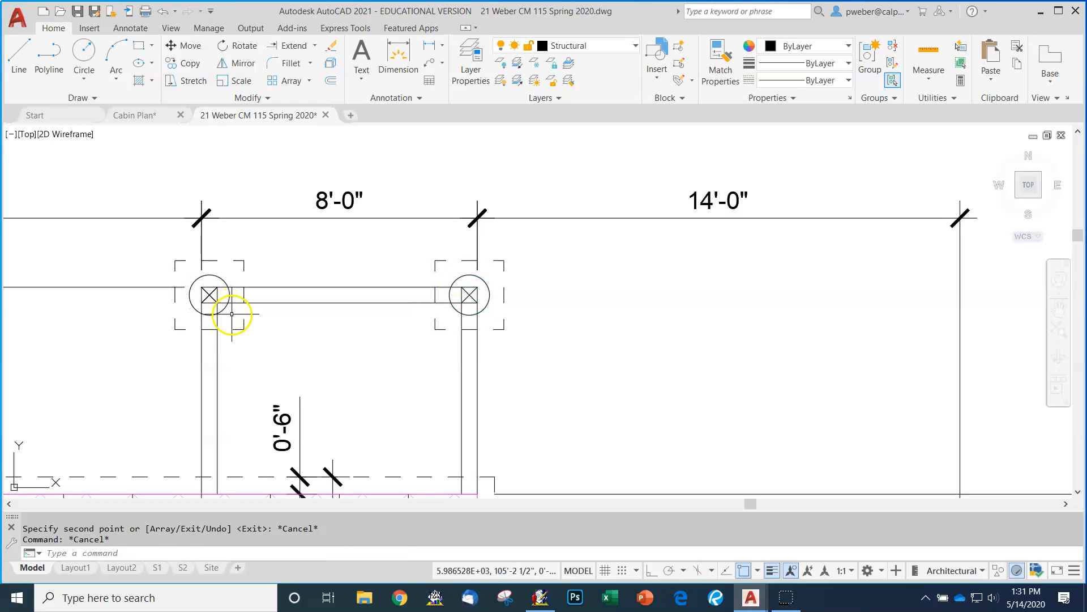
- Erase the inner horizontal and both inner vertical offset lines of the 8'-0" wide outline
{"action": "left_click", "coordinate": [314, 302]}
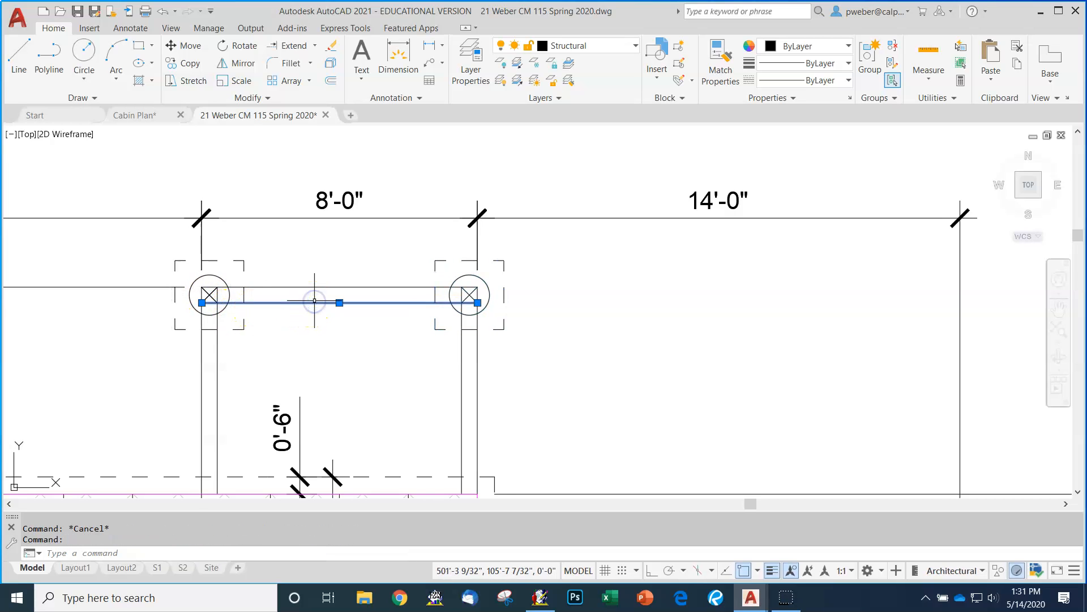
{"action": "key", "text": "Delete"}
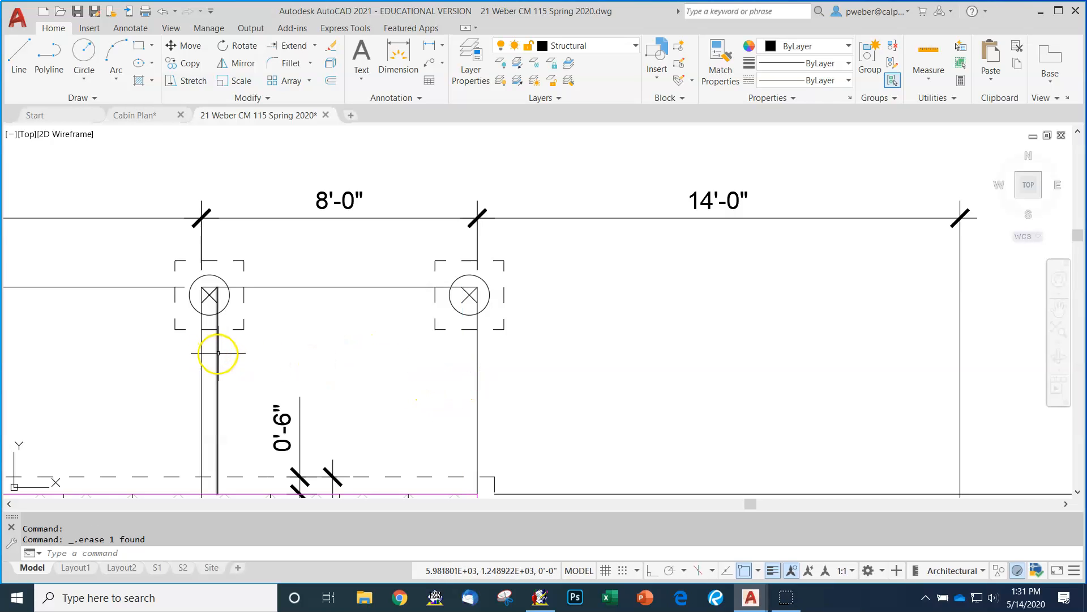
{"action": "scroll", "coordinate": [209, 301], "scroll_direction": "up", "scroll_amount": 5}
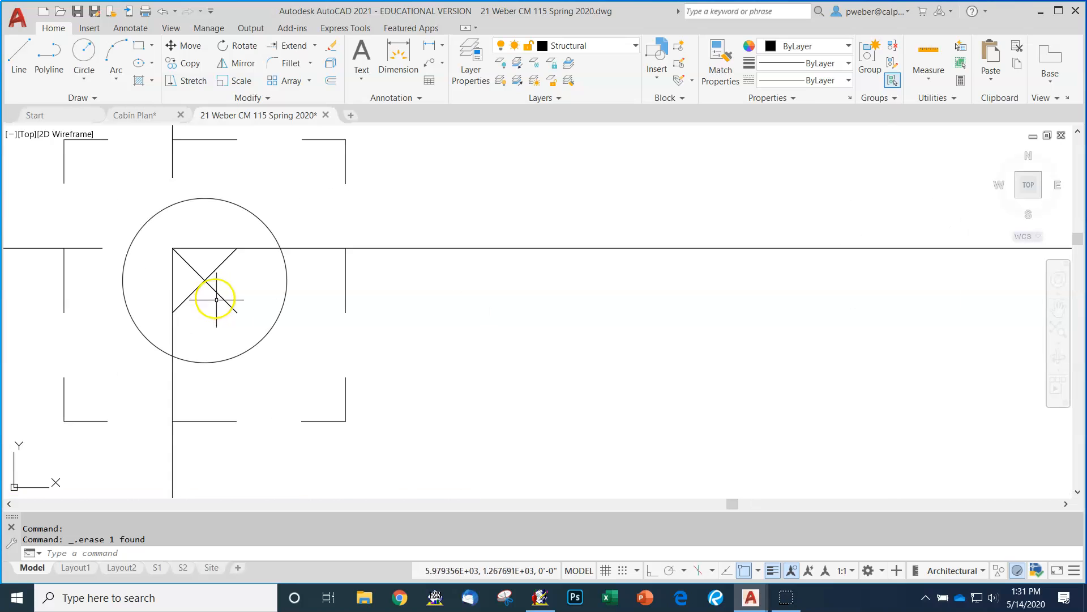
- Draw the missing lower and right sides of the upper-left corner post with lines joining the ends of its crossed diagonals
{"action": "left_click", "coordinate": [19, 54]}
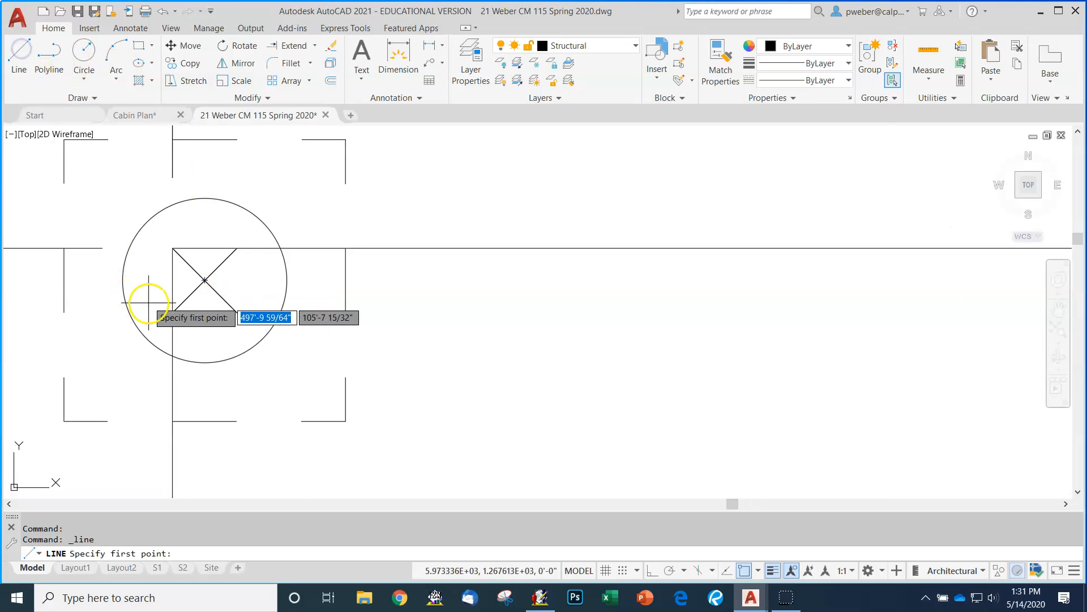
{"action": "left_click", "coordinate": [172, 312]}
{"action": "left_click", "coordinate": [237, 312]}
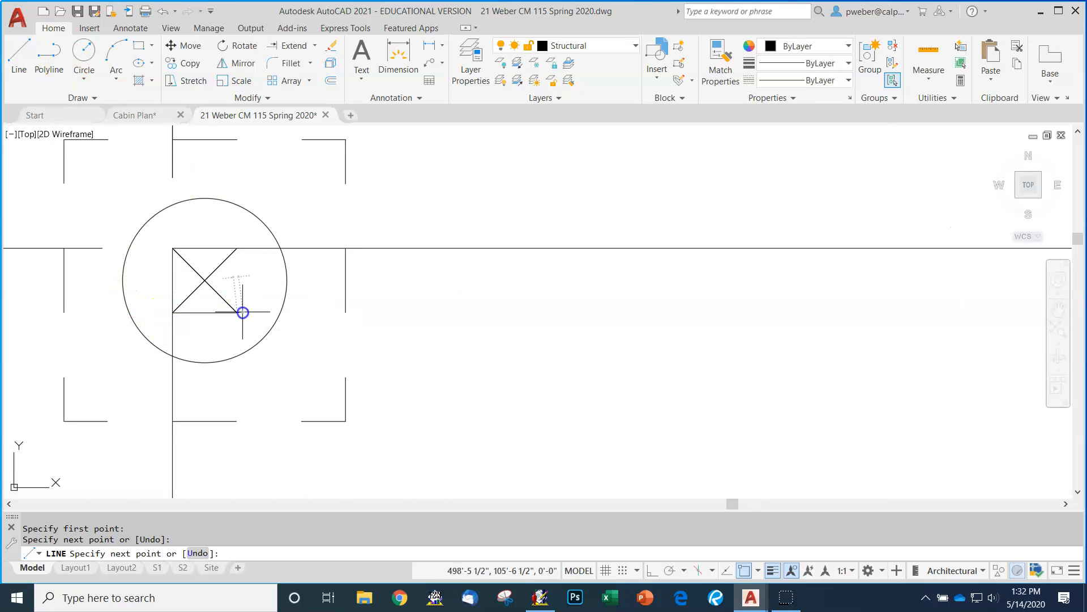
{"action": "left_click", "coordinate": [237, 248]}
{"action": "key", "text": "Return"}
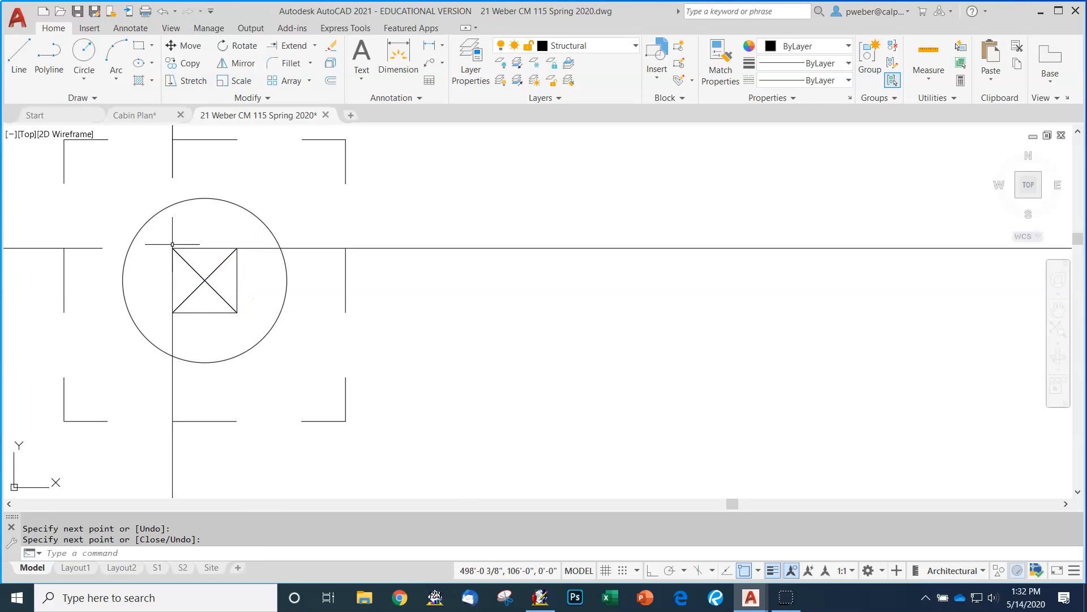
- Close the upper-right corner post square with lines along its lower and left sides, joining the ends of its diagonals
{"action": "scroll", "coordinate": [238, 244], "scroll_direction": "down", "scroll_amount": 4}
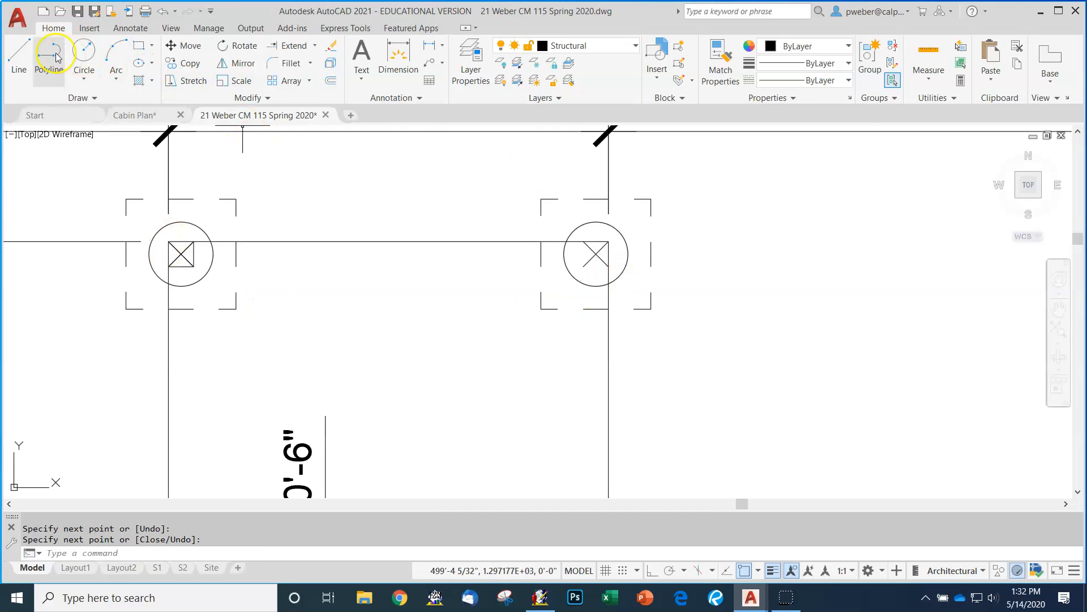
{"action": "left_click", "coordinate": [19, 54]}
{"action": "scroll", "coordinate": [582, 274], "scroll_direction": "up", "scroll_amount": 4}
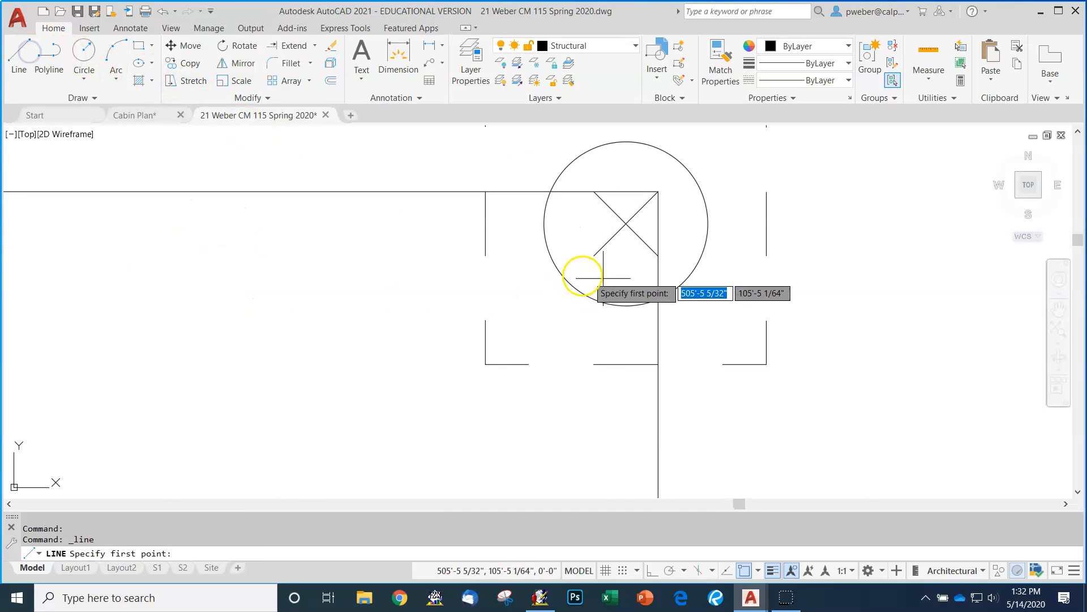
{"action": "left_click", "coordinate": [658, 256]}
{"action": "left_click", "coordinate": [594, 255]}
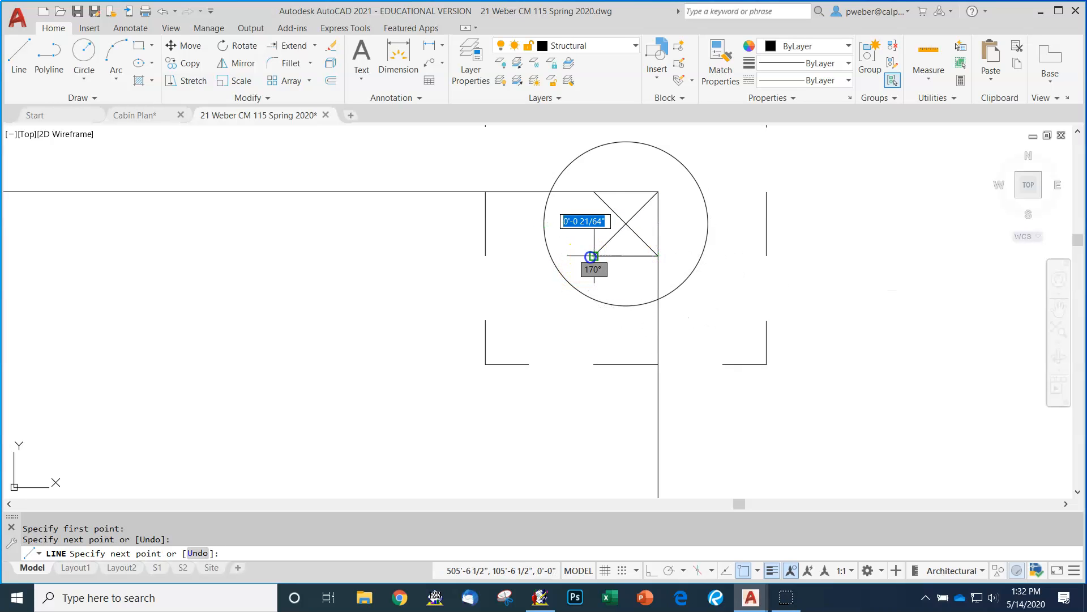
{"action": "left_click", "coordinate": [594, 191]}
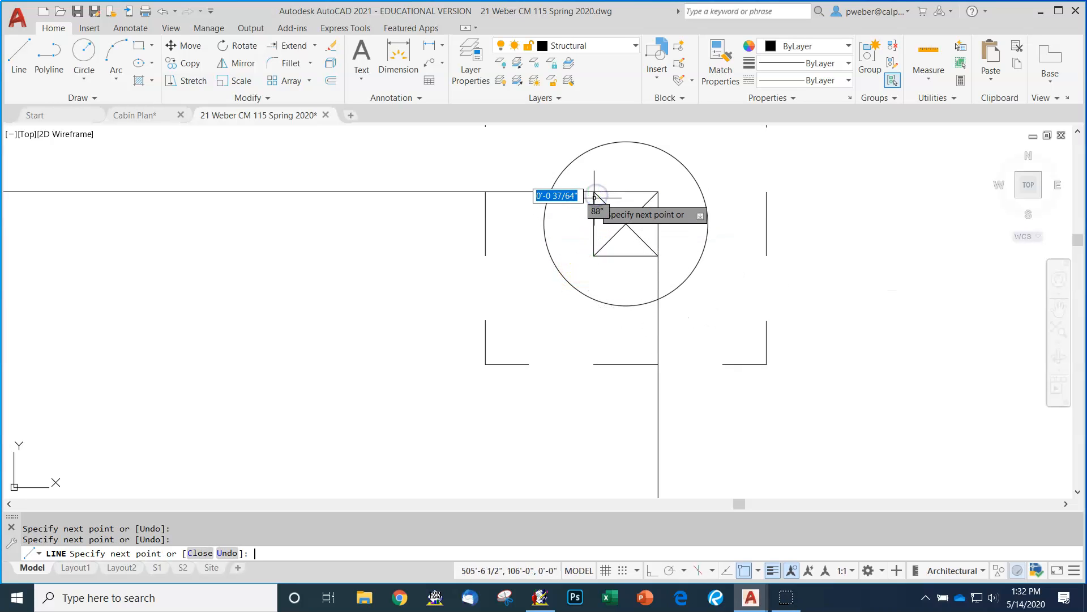
{"action": "key", "text": "Return"}
- Review the overall first floor framing and foundation plan and the neighbouring second floor framing plan
{"action": "scroll", "coordinate": [595, 195], "scroll_direction": "down", "scroll_amount": 6}
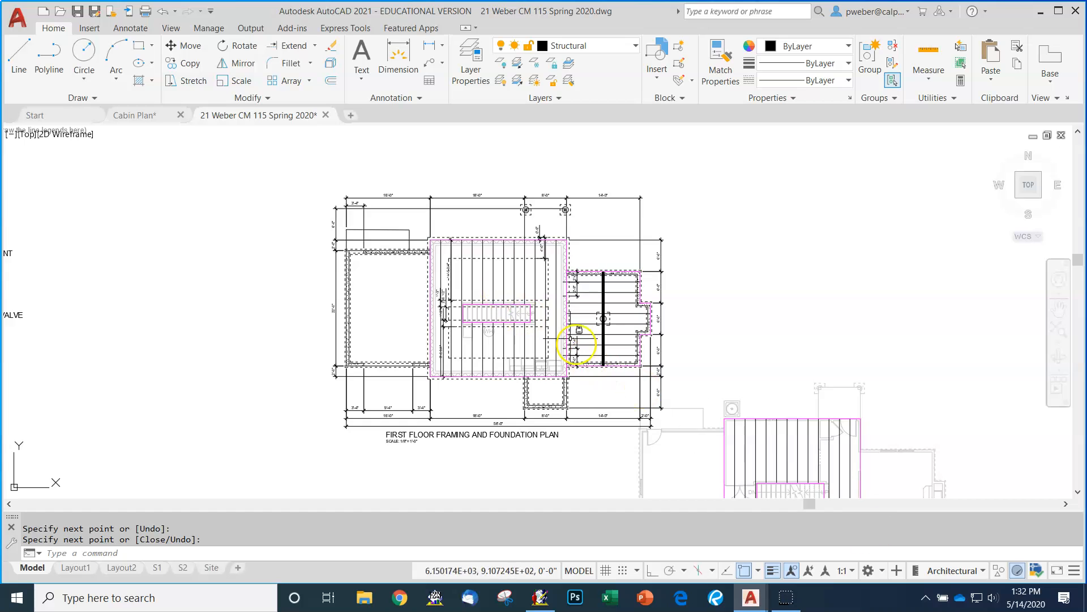
{"action": "scroll", "coordinate": [567, 334], "scroll_direction": "down", "scroll_amount": 3}
{"action": "scroll", "coordinate": [587, 367], "scroll_direction": "up", "scroll_amount": 3}
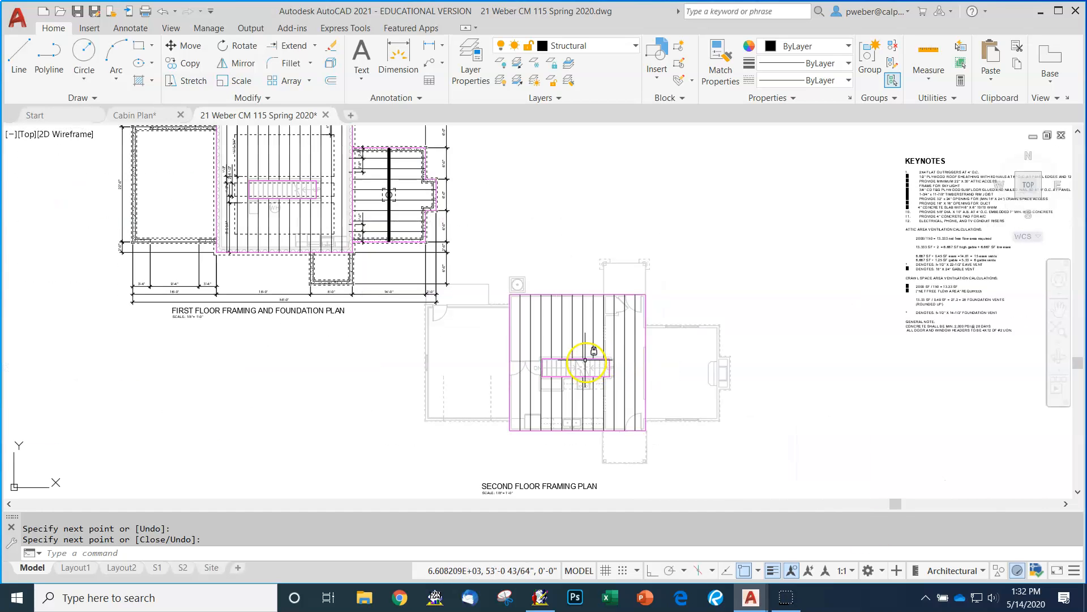
{"action": "scroll", "coordinate": [592, 354], "scroll_direction": "up", "scroll_amount": 3}
{"action": "scroll", "coordinate": [614, 341], "scroll_direction": "down", "scroll_amount": 2}
{"action": "scroll", "coordinate": [651, 363], "scroll_direction": "down", "scroll_amount": 2}
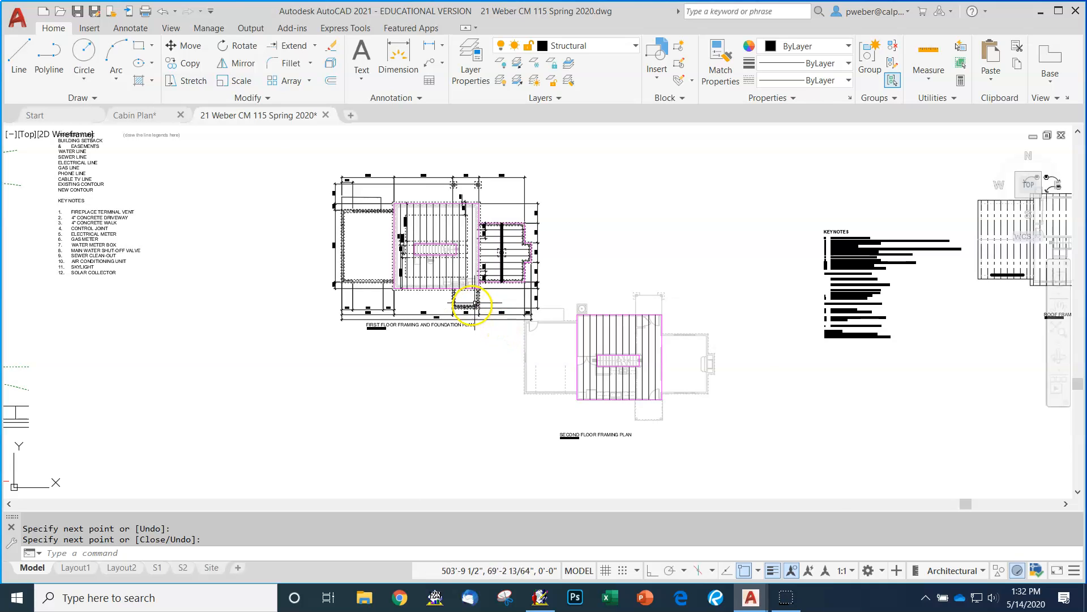
{"action": "scroll", "coordinate": [445, 255], "scroll_direction": "up", "scroll_amount": 2}
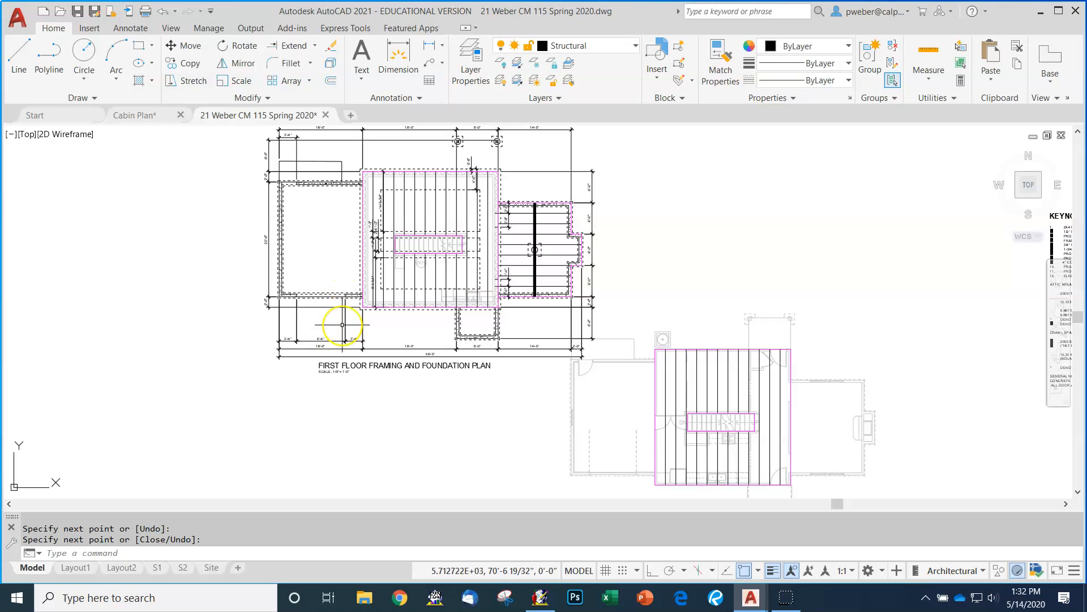
{"action": "left_click", "coordinate": [504, 352]}
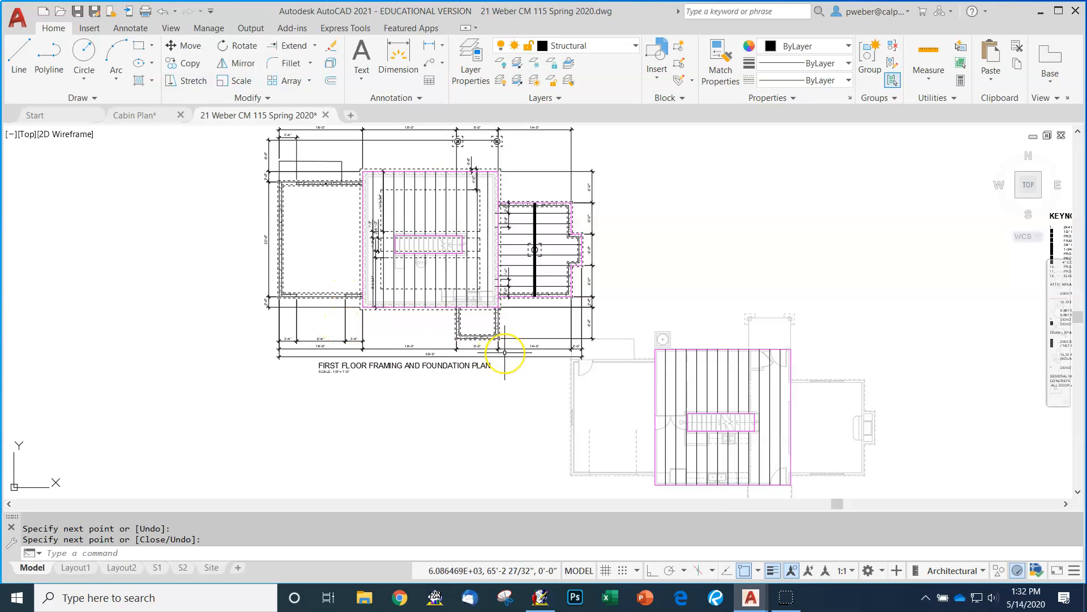